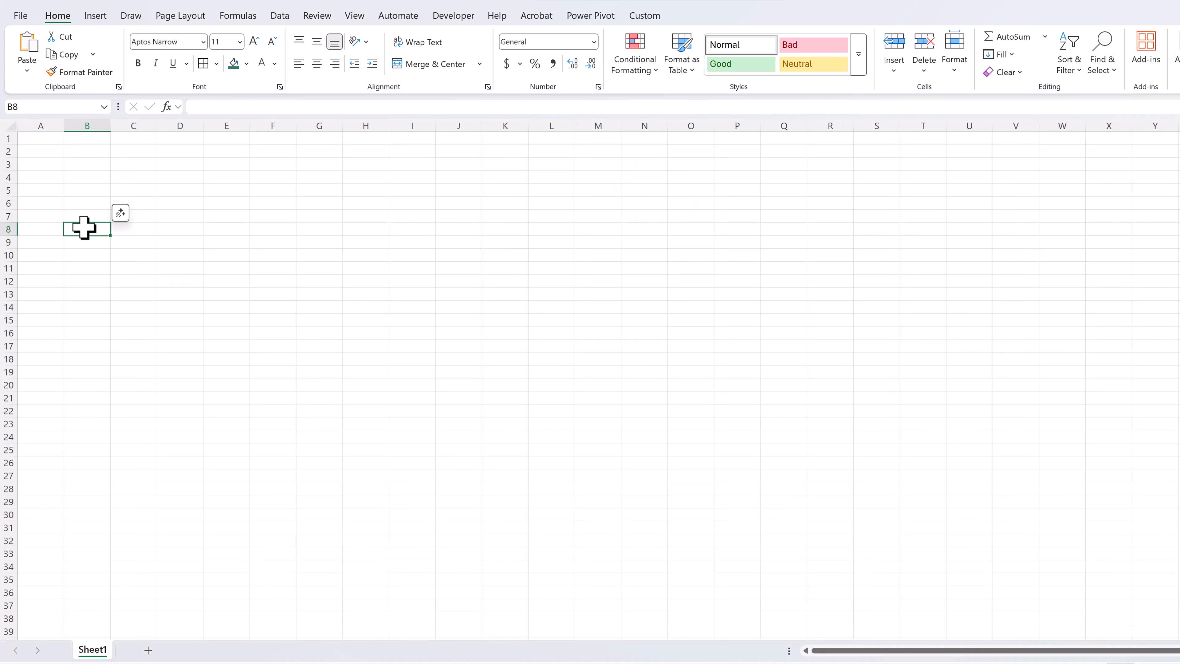
Enter the headers #, Task, Status, Priority, Deadline and Notes across cells B8 to G8.
{"action": "type", "text": "#"}
{"action": "key", "text": "Tab"}
{"action": "type", "text": "Task"}
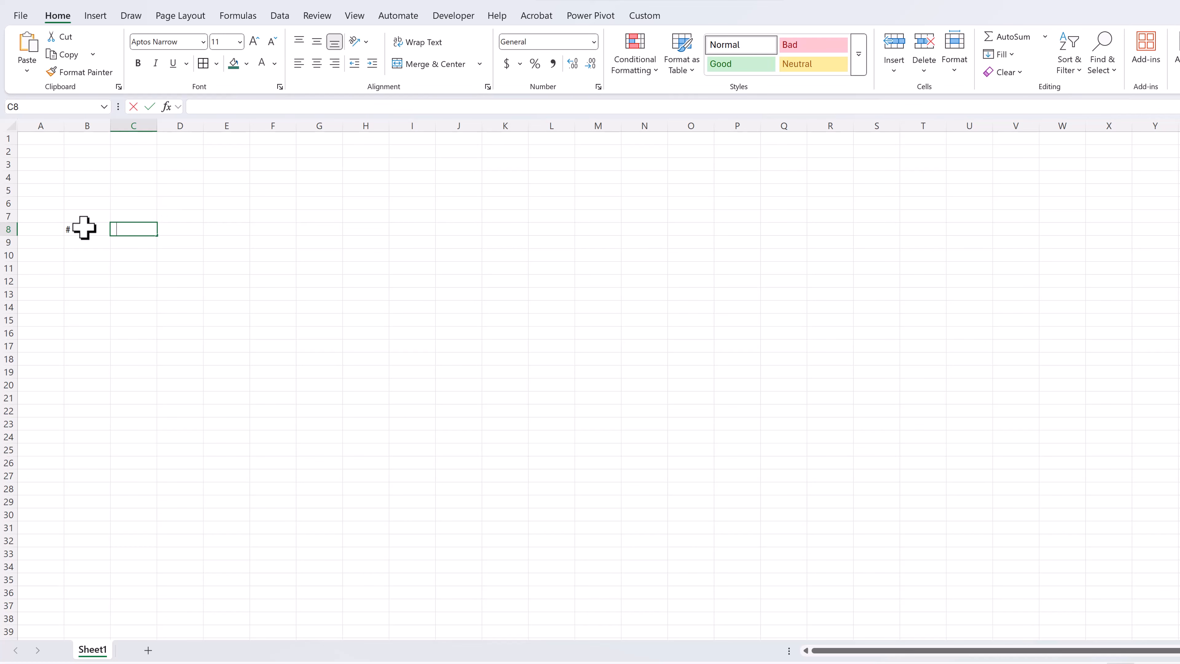
{"action": "key", "text": "Tab"}
{"action": "type", "text": "Status"}
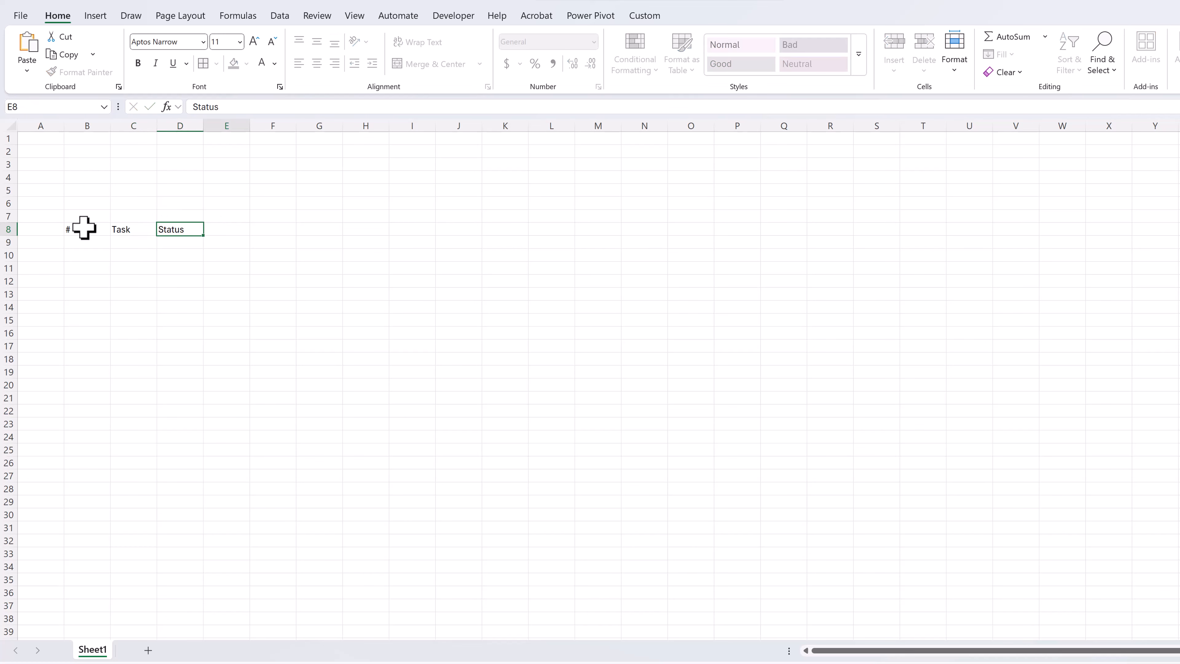
{"action": "key", "text": "Tab"}
{"action": "type", "text": "Prior"}
{"action": "key", "text": "Tab"}
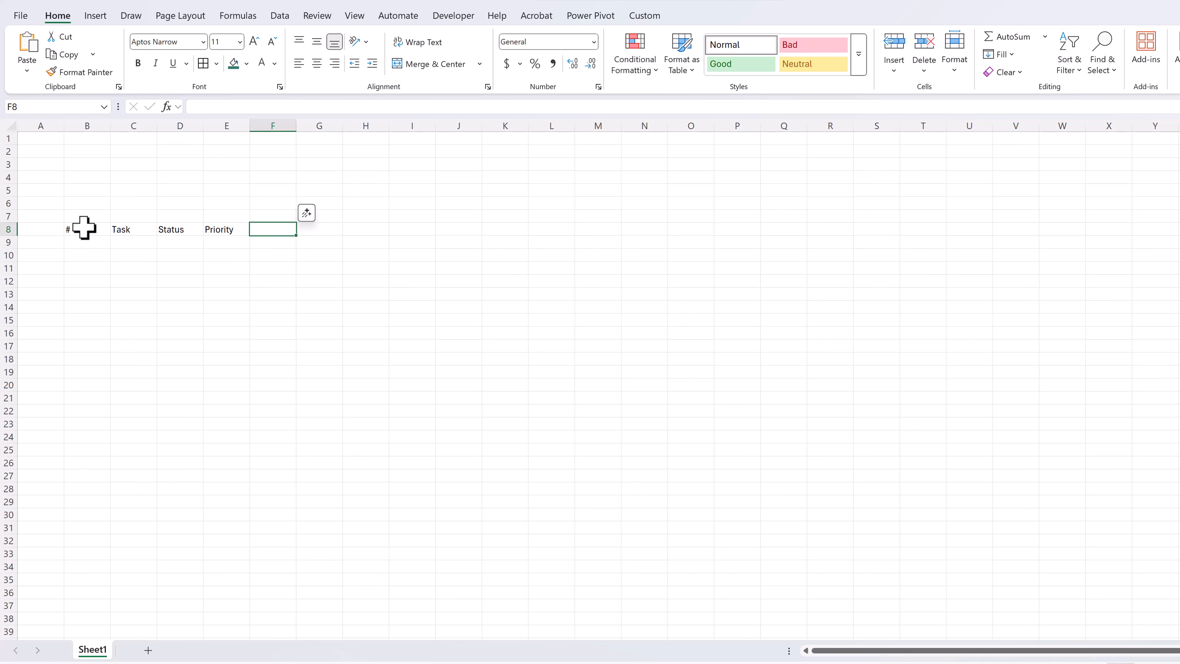
{"action": "type", "text": "Deadline"}
{"action": "key", "text": "Tab"}
{"action": "type", "text": "N"}
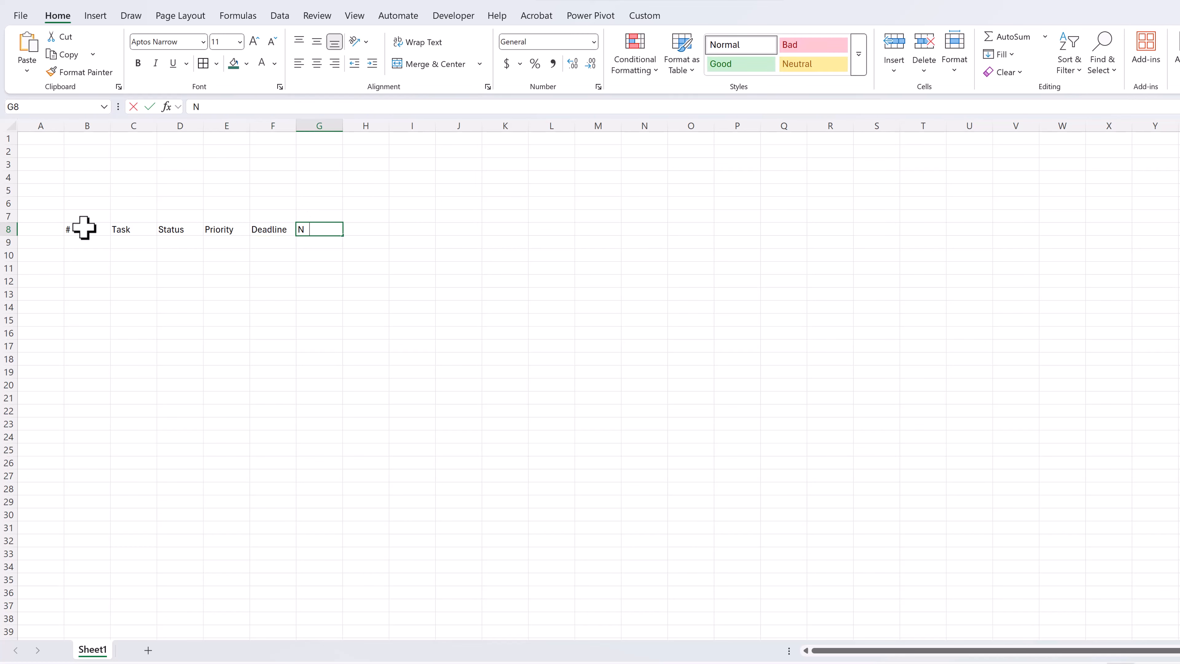
{"action": "type", "text": "otes"}
Convert the header row into a table with headers, covering the range $B$8:$G$108.
{"action": "left_click_drag", "start_coordinate": [83, 228], "coordinate": [324, 236]}
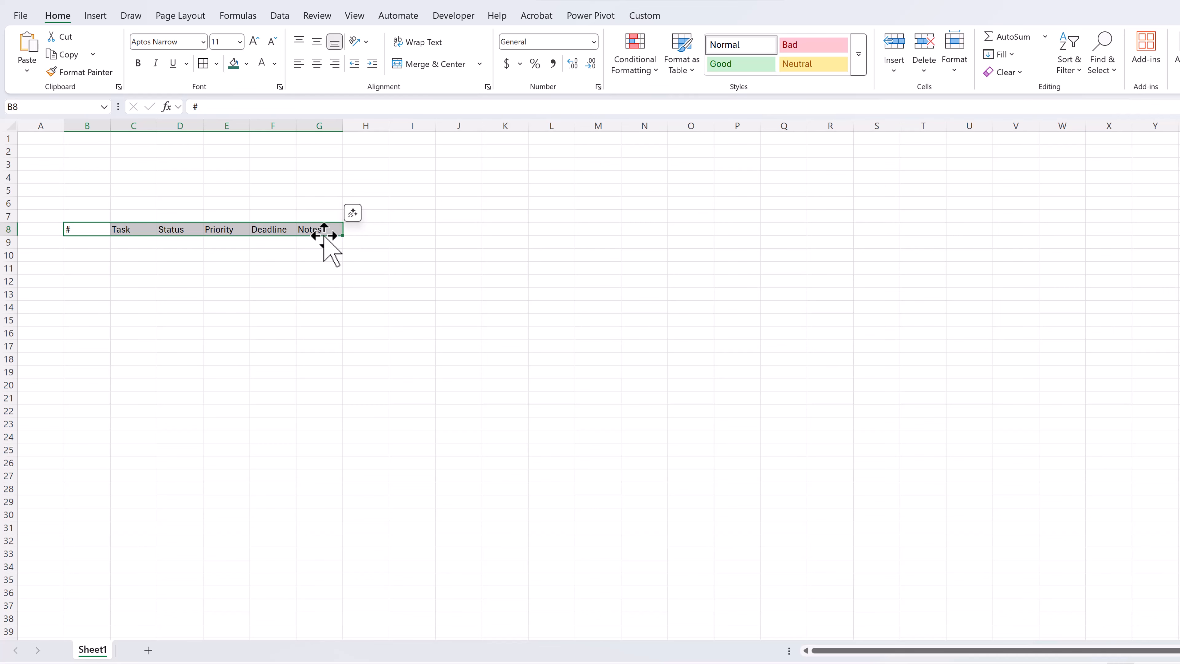
{"action": "key", "text": "ctrl+t"}
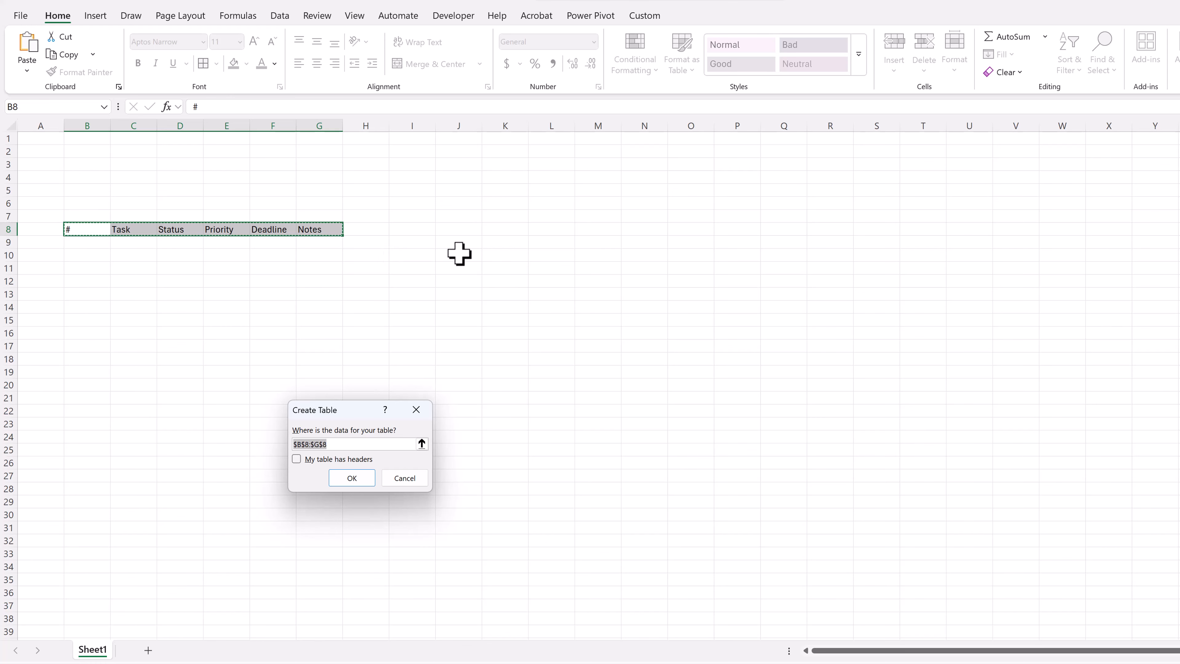
{"action": "left_click", "coordinate": [356, 445]}
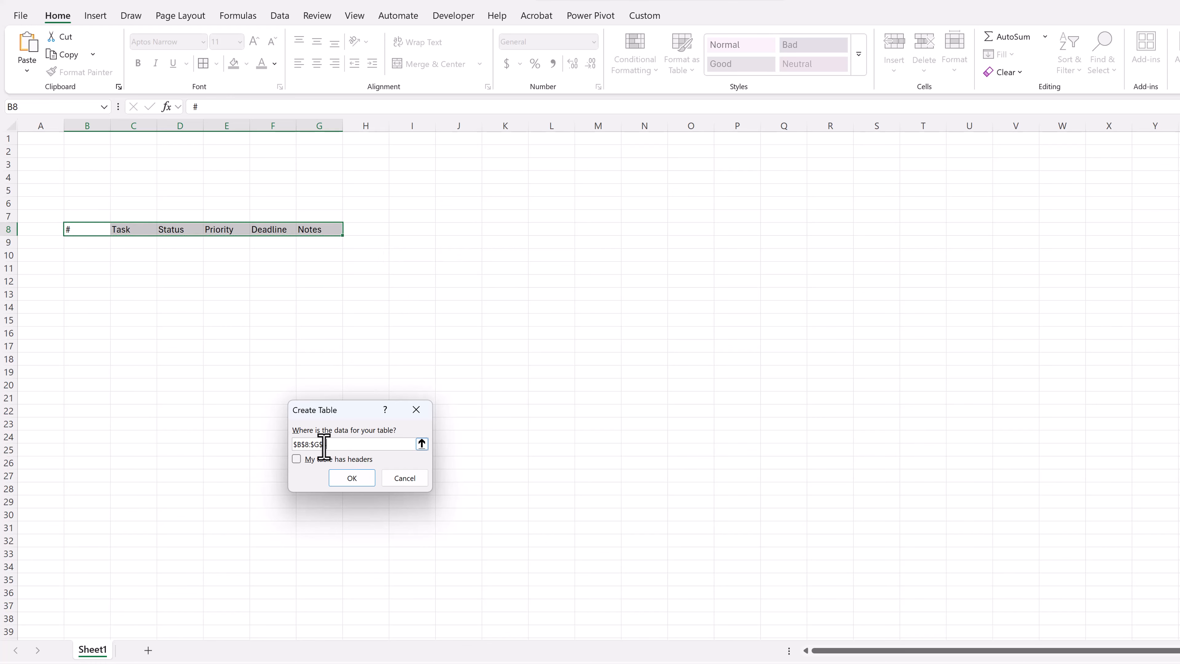
{"action": "left_click", "coordinate": [296, 459]}
{"action": "left_click", "coordinate": [352, 444]}
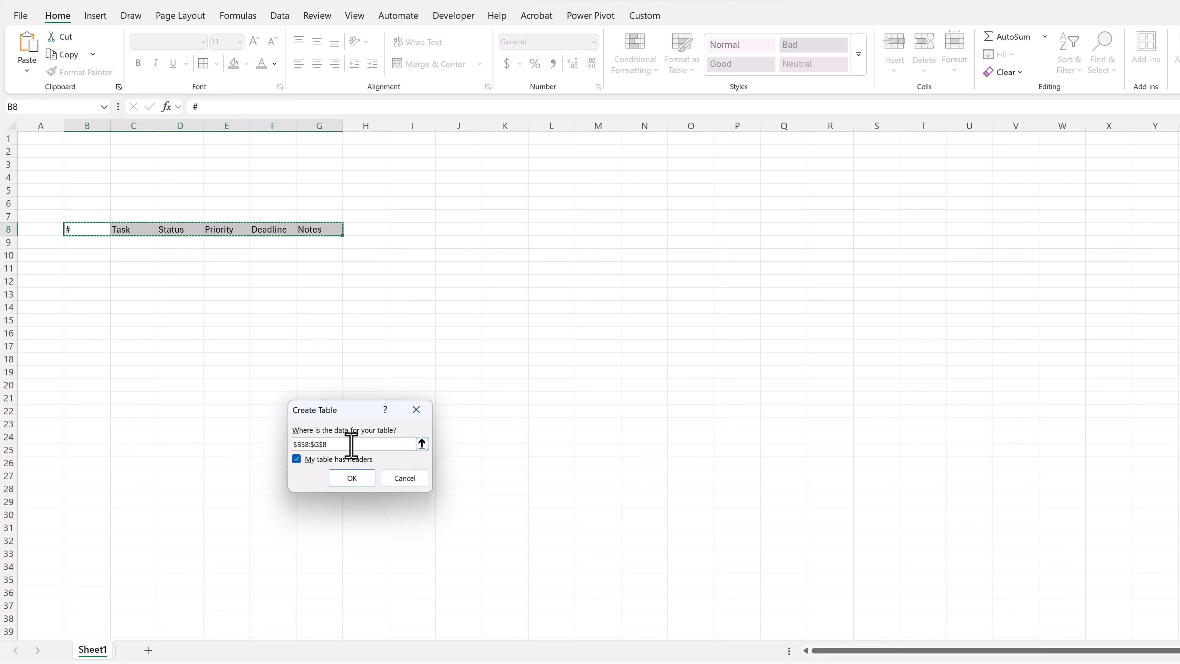
{"action": "key", "text": "BackSpace"}
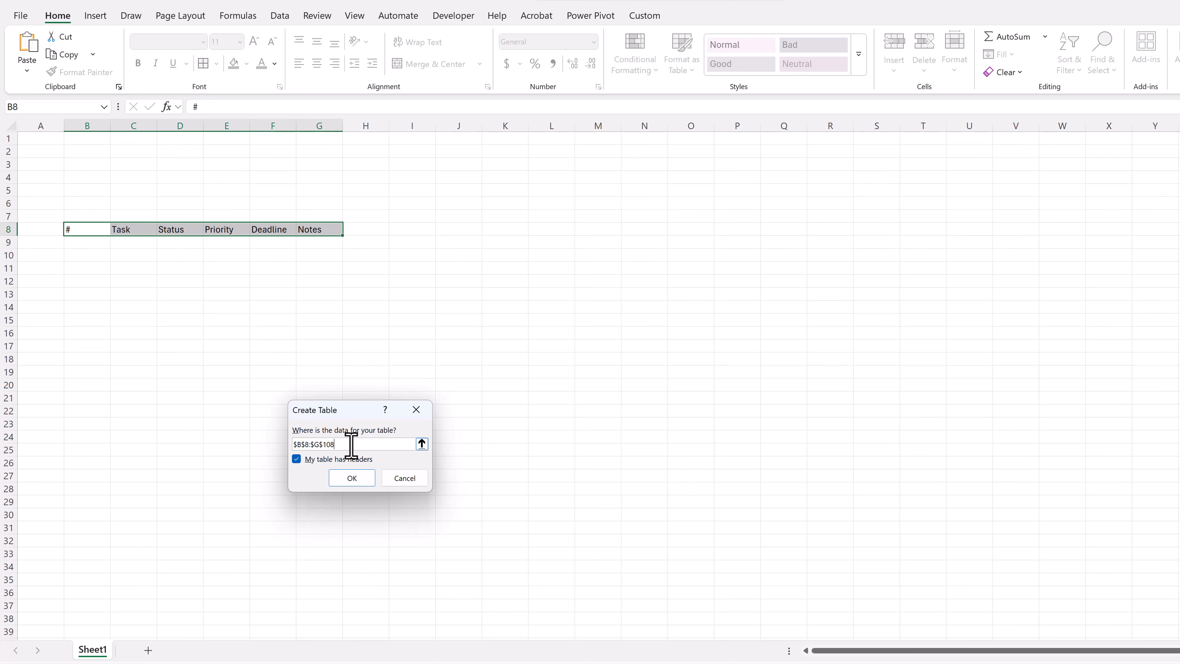
{"action": "left_click", "coordinate": [356, 476]}
{"action": "left_click", "coordinate": [488, 400]}
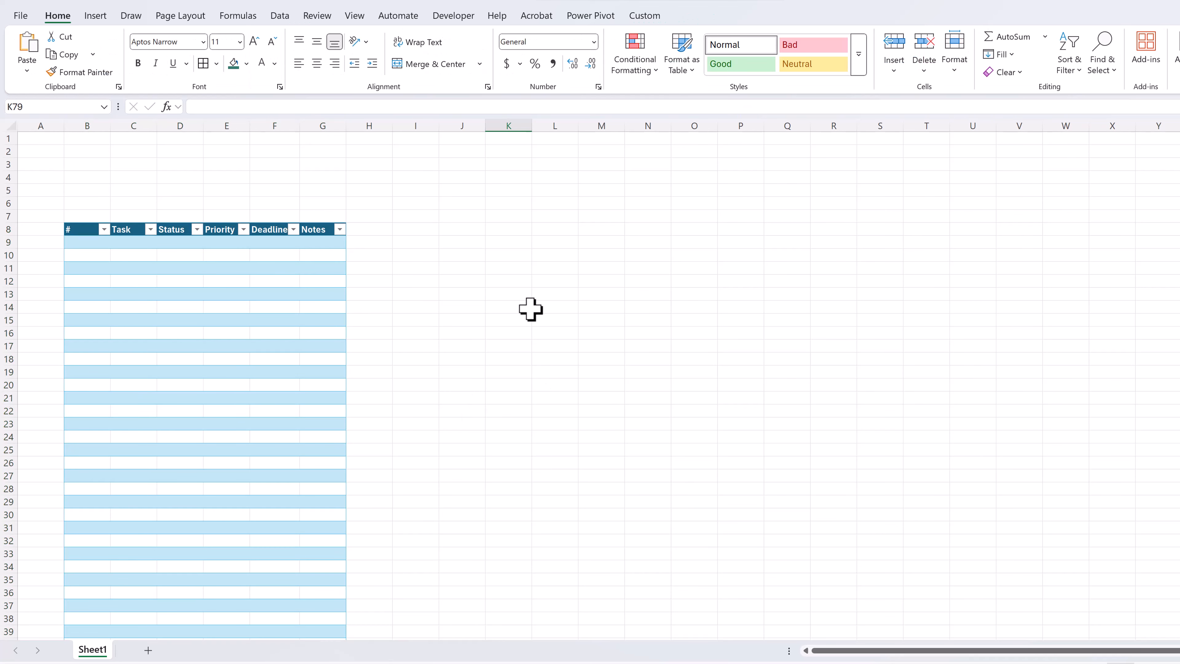
List the status options Not Started, In Progress and Done in cells B3 to B5 above the table.
{"action": "left_click", "coordinate": [109, 160]}
{"action": "type", "text": "N"}
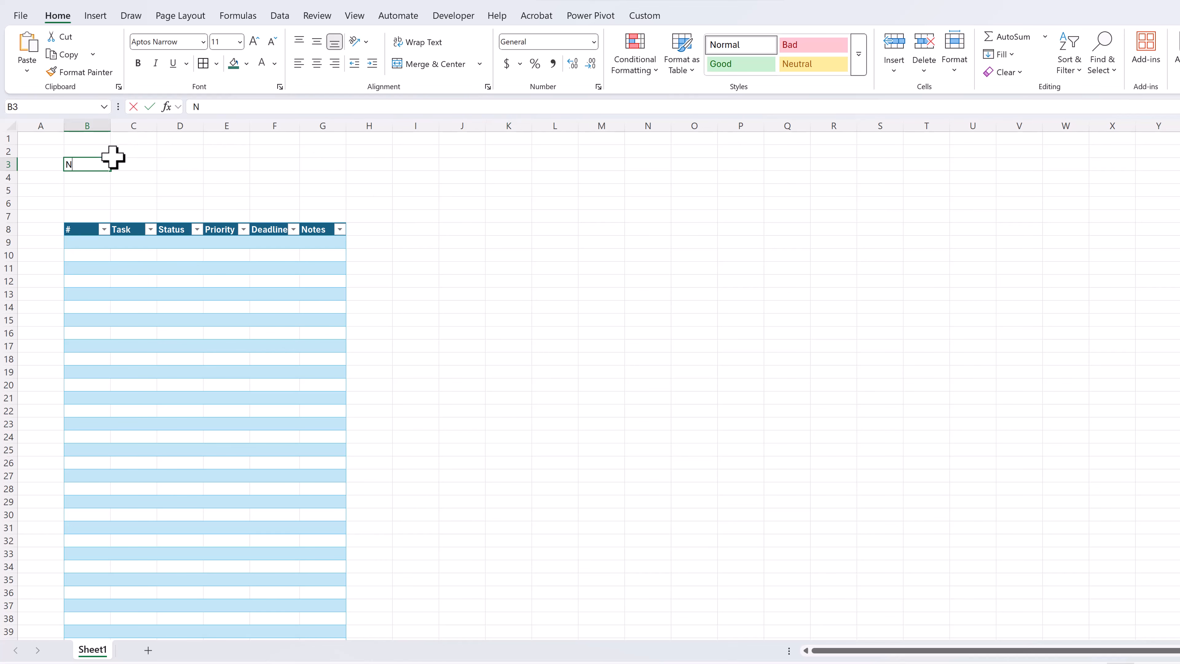
{"action": "type", "text": "ot Started"}
{"action": "key", "text": "Return"}
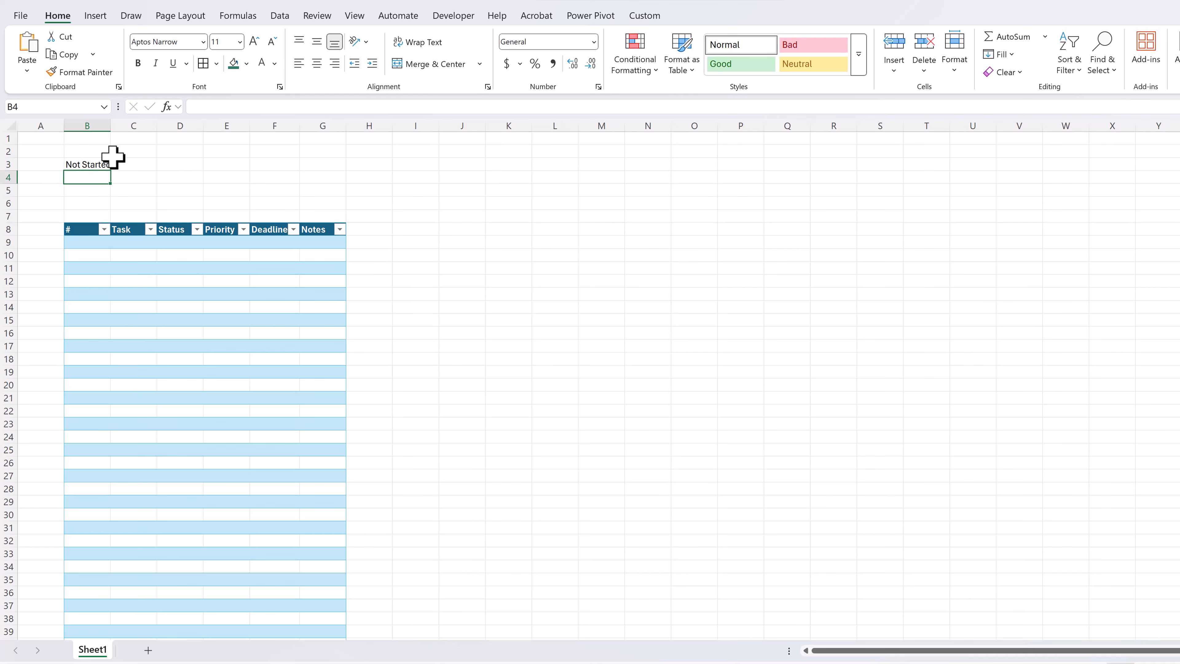
{"action": "type", "text": "In Progress"}
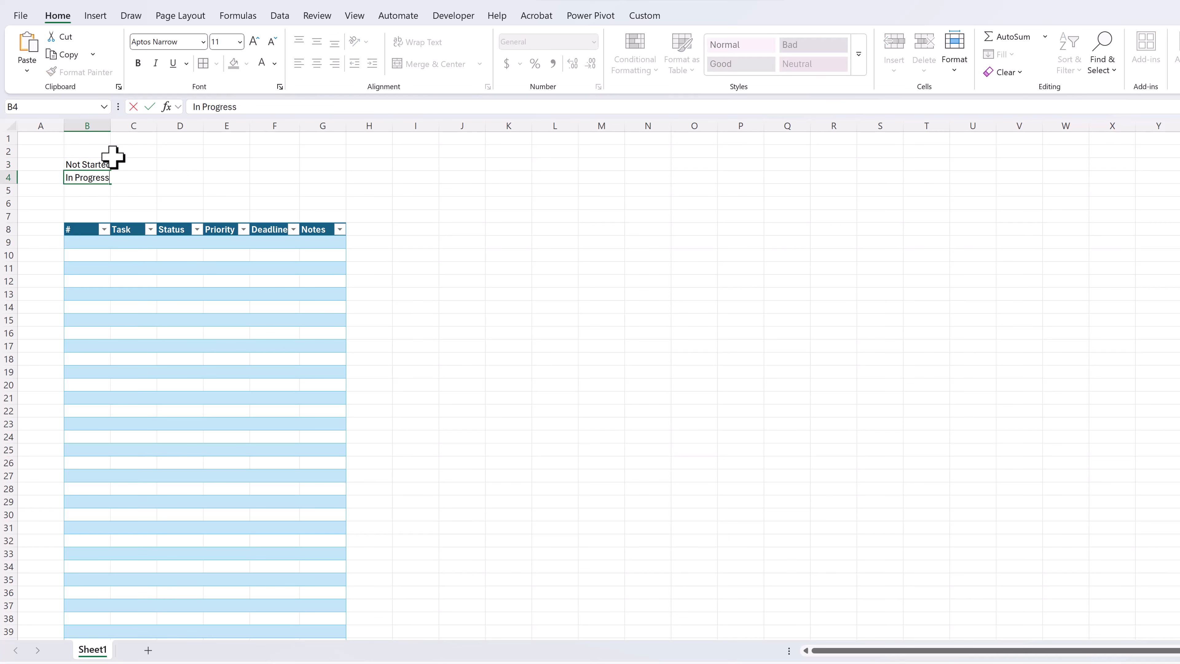
{"action": "key", "text": "Return"}
{"action": "type", "text": "Done"}
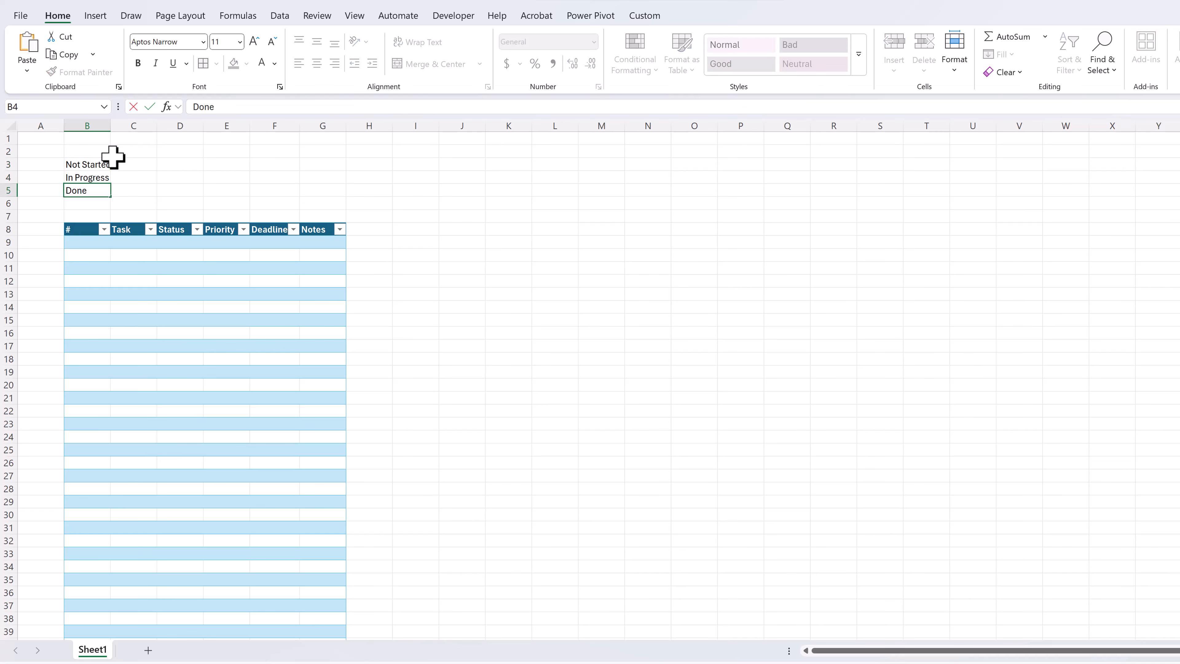
List the priority options High, Medium and Low in cells G3 to G5 above the table.
{"action": "left_click", "coordinate": [288, 164]}
{"action": "left_click", "coordinate": [311, 164]}
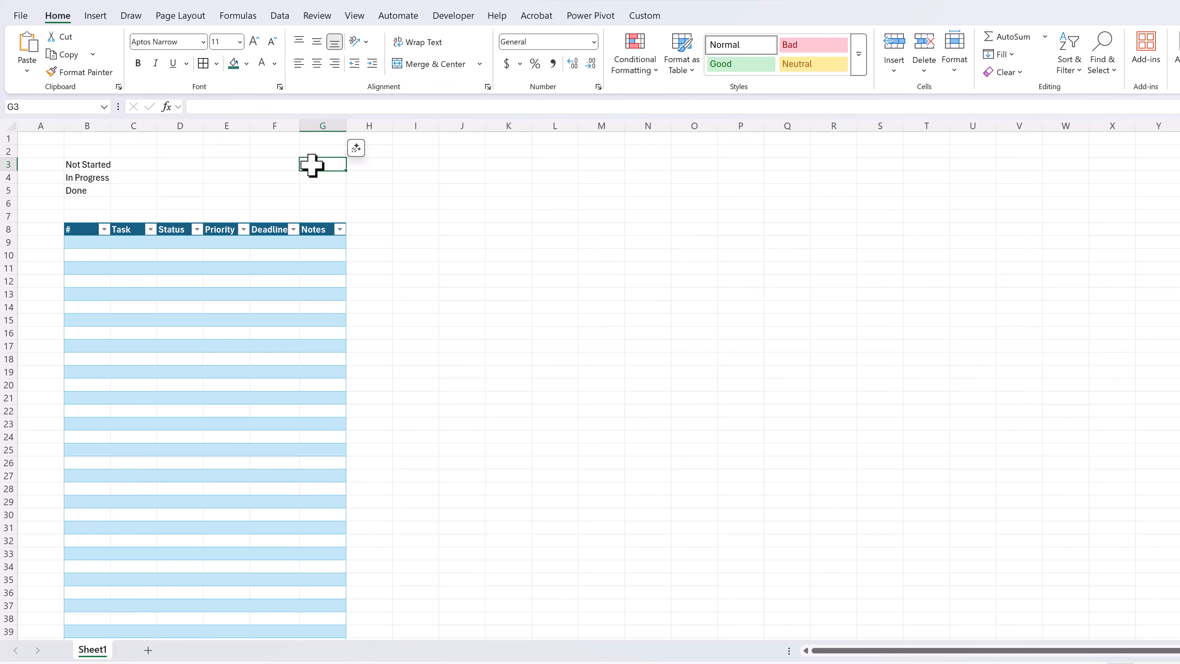
{"action": "type", "text": "High"}
{"action": "key", "text": "Return"}
{"action": "type", "text": "Mediu"}
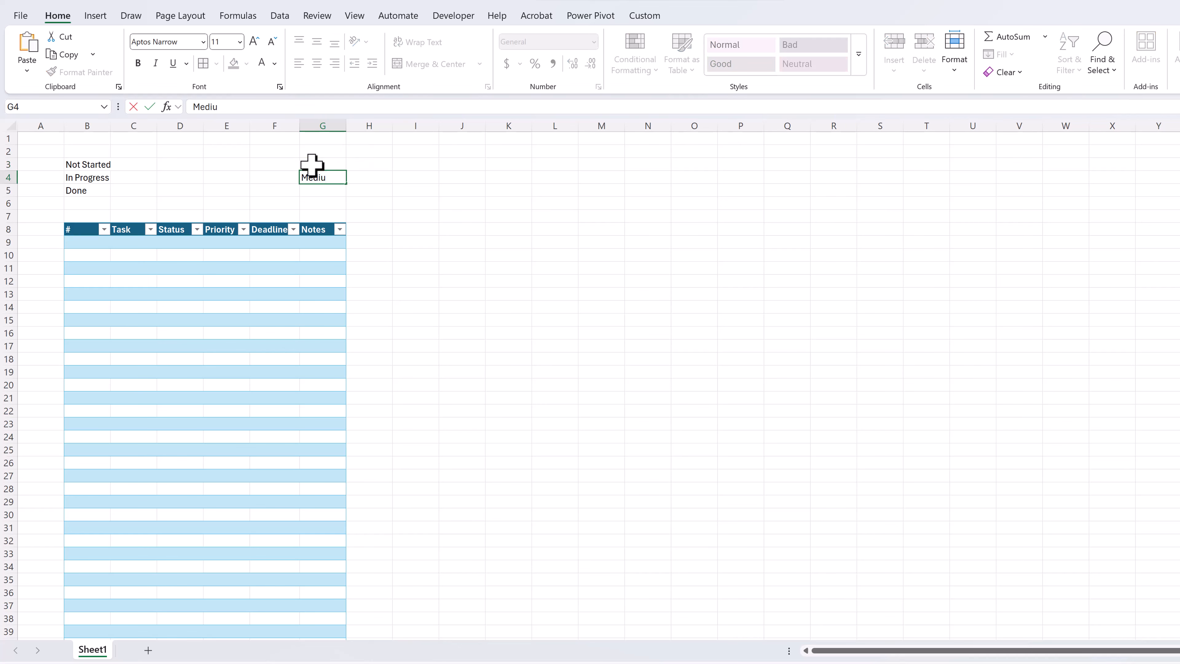
{"action": "type", "text": "m"}
{"action": "key", "text": "Return"}
{"action": "type", "text": "Low"}
{"action": "left_click", "coordinate": [555, 216]}
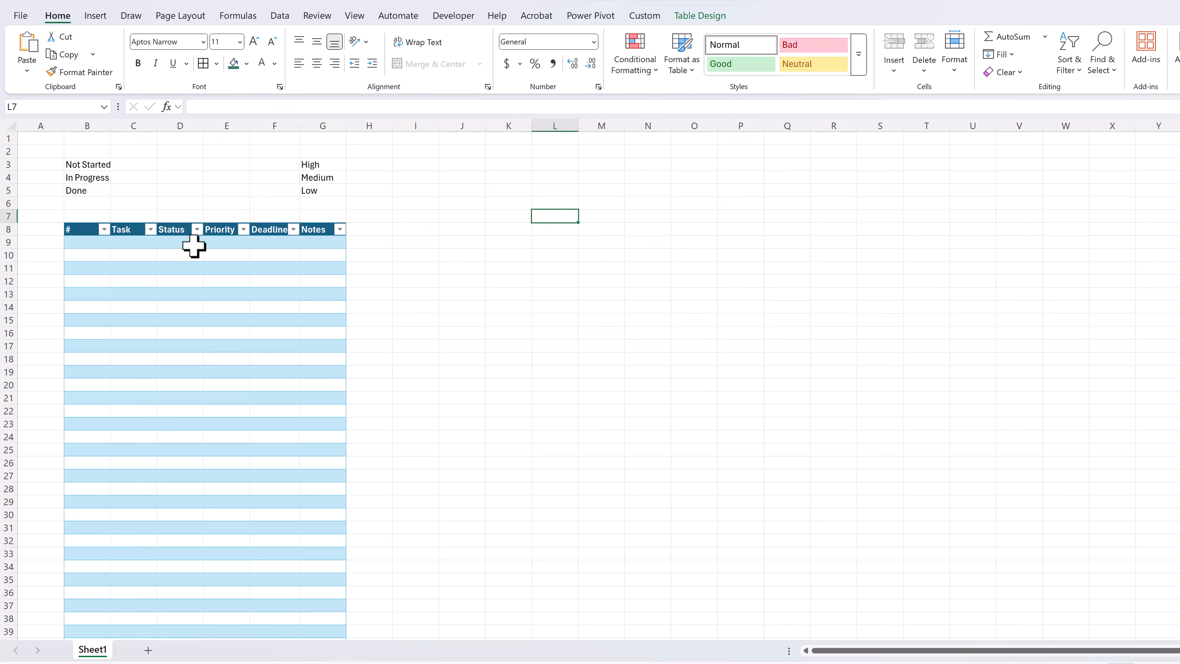
Apply List data validation to all the Status column's table cells, using =$B$3:$B$5 as the source.
{"action": "left_click", "coordinate": [174, 246]}
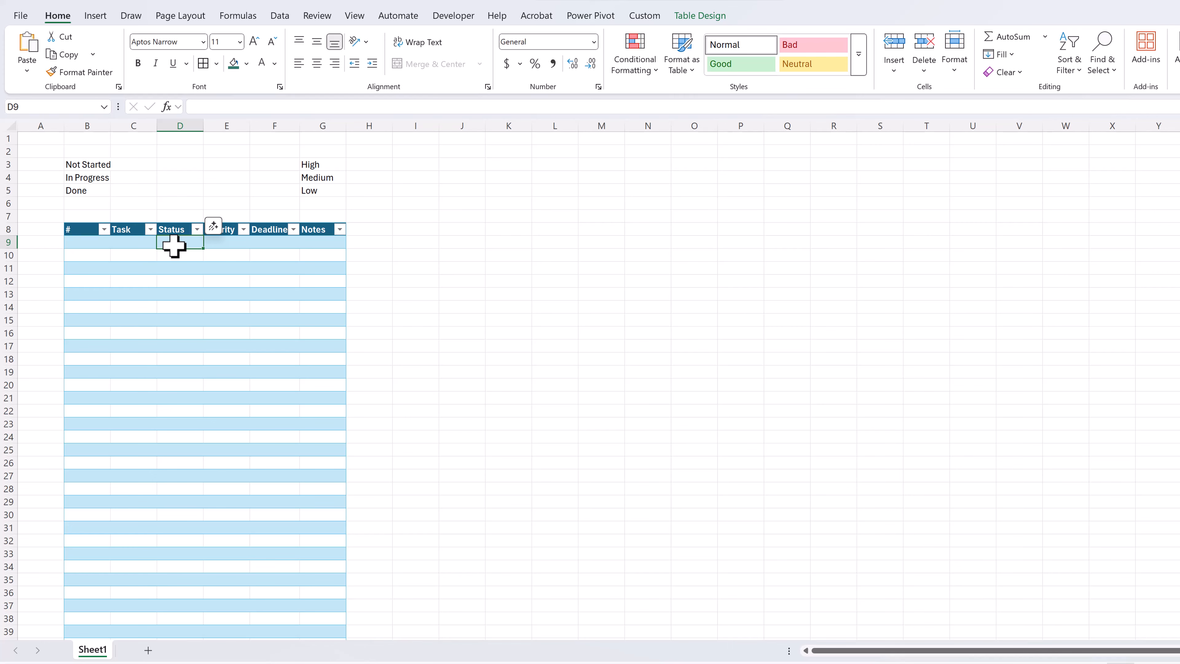
{"action": "key", "text": "ctrl+shift+Down"}
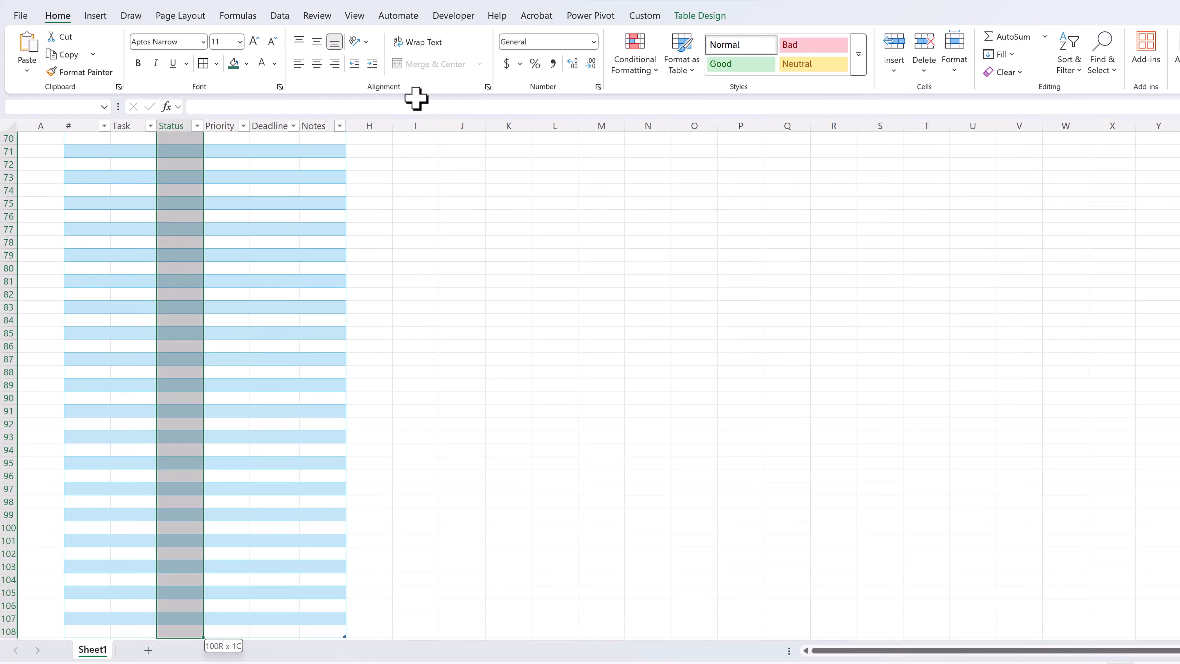
{"action": "left_click", "coordinate": [285, 16]}
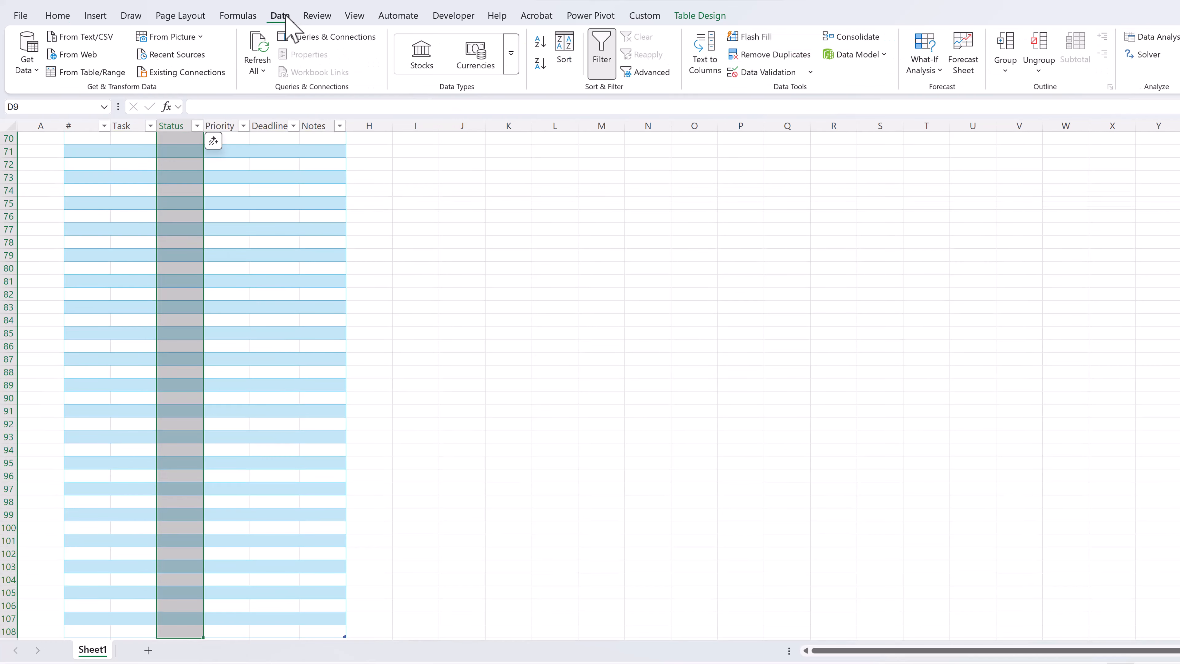
{"action": "left_click", "coordinate": [808, 72]}
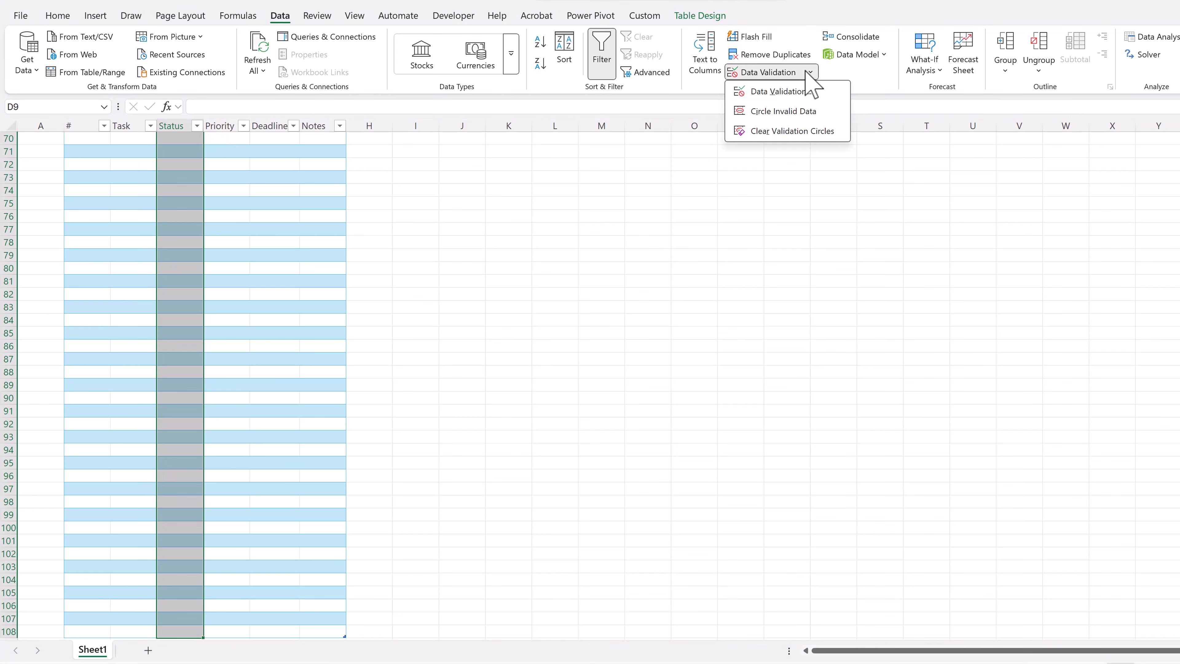
{"action": "left_click", "coordinate": [780, 91]}
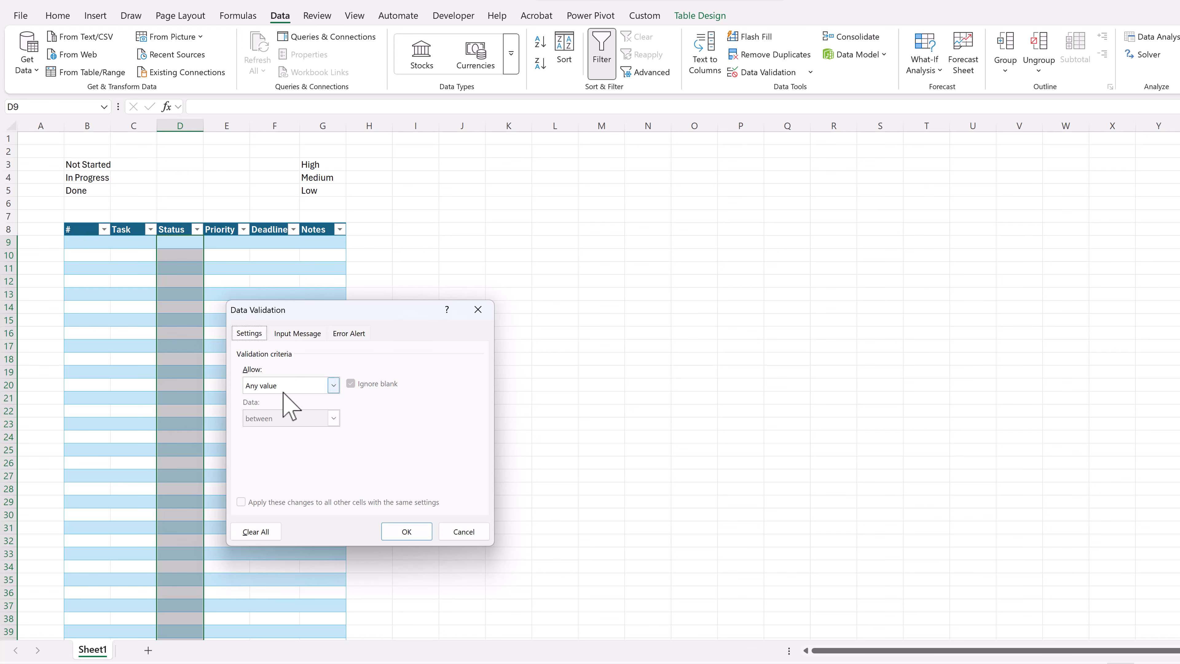
{"action": "left_click", "coordinate": [283, 391]}
{"action": "left_click", "coordinate": [282, 435]}
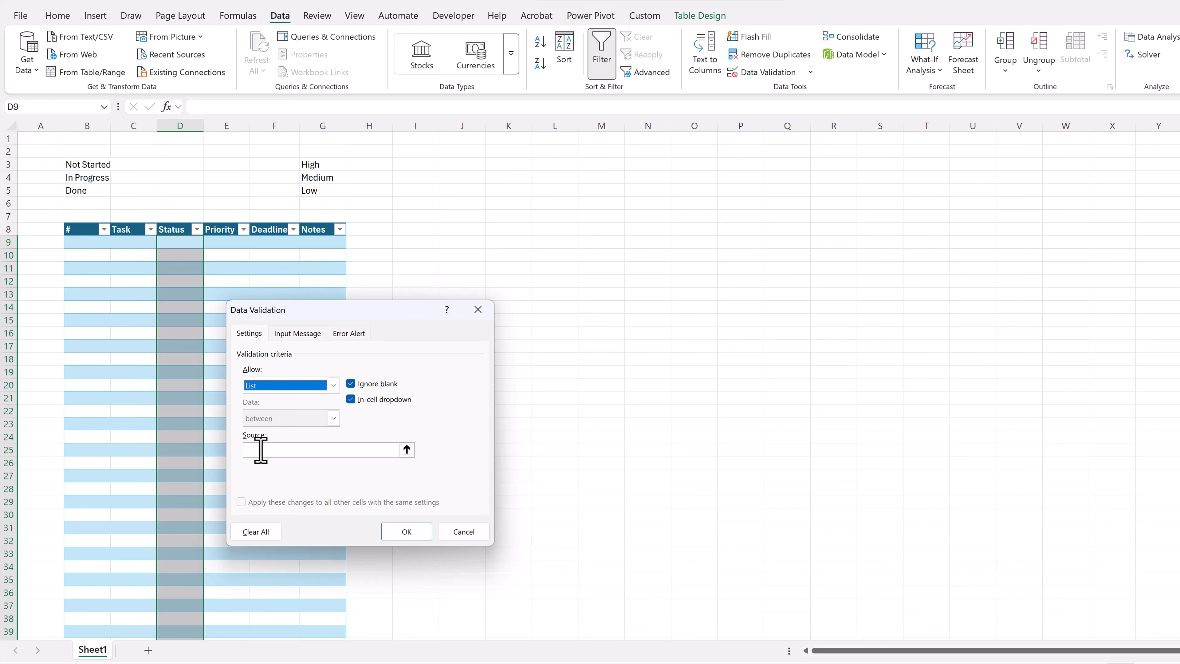
{"action": "left_click", "coordinate": [261, 450]}
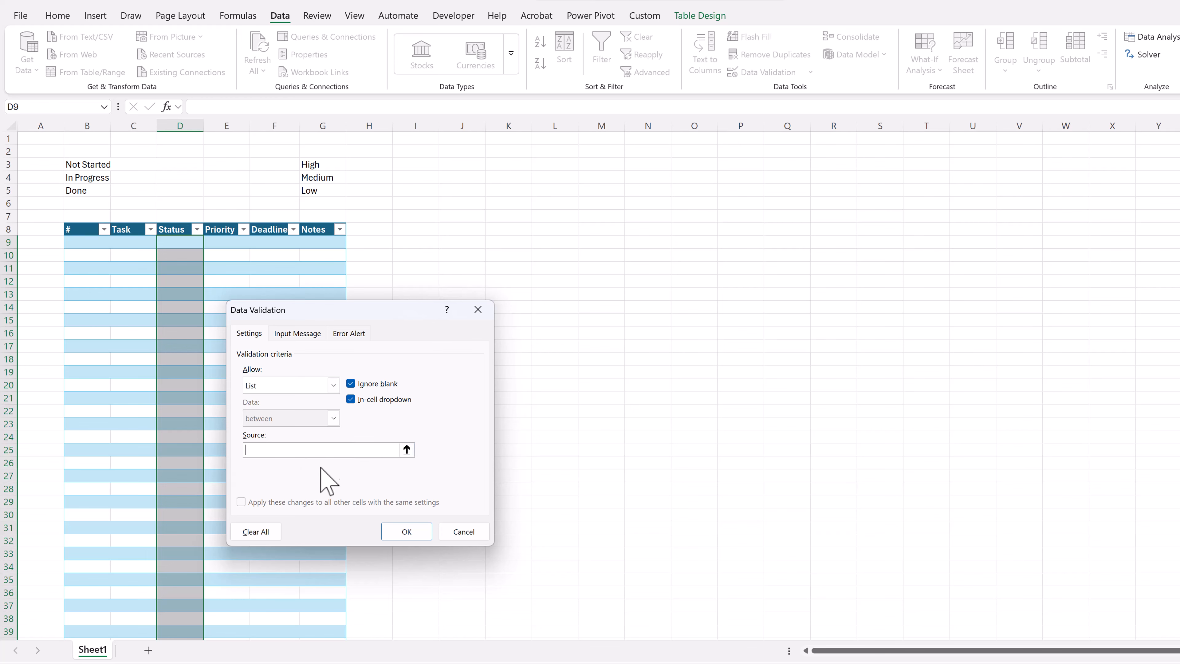
{"action": "left_click", "coordinate": [406, 449]}
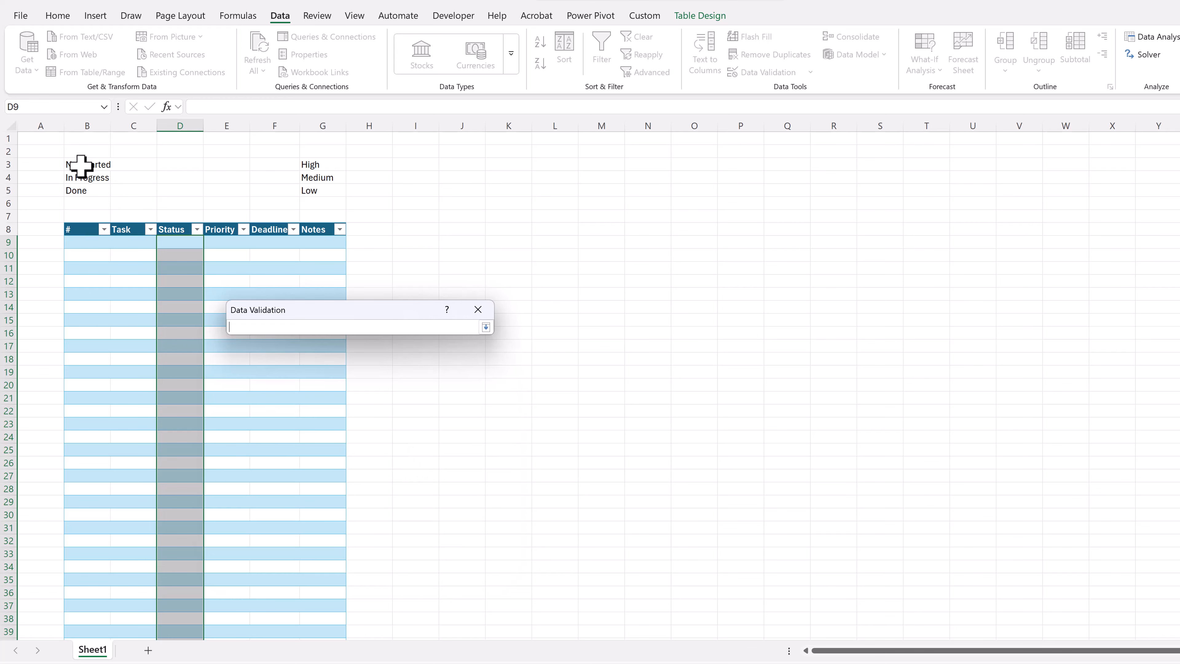
{"action": "left_click_drag", "start_coordinate": [82, 164], "coordinate": [82, 192]}
{"action": "left_click", "coordinate": [486, 328]}
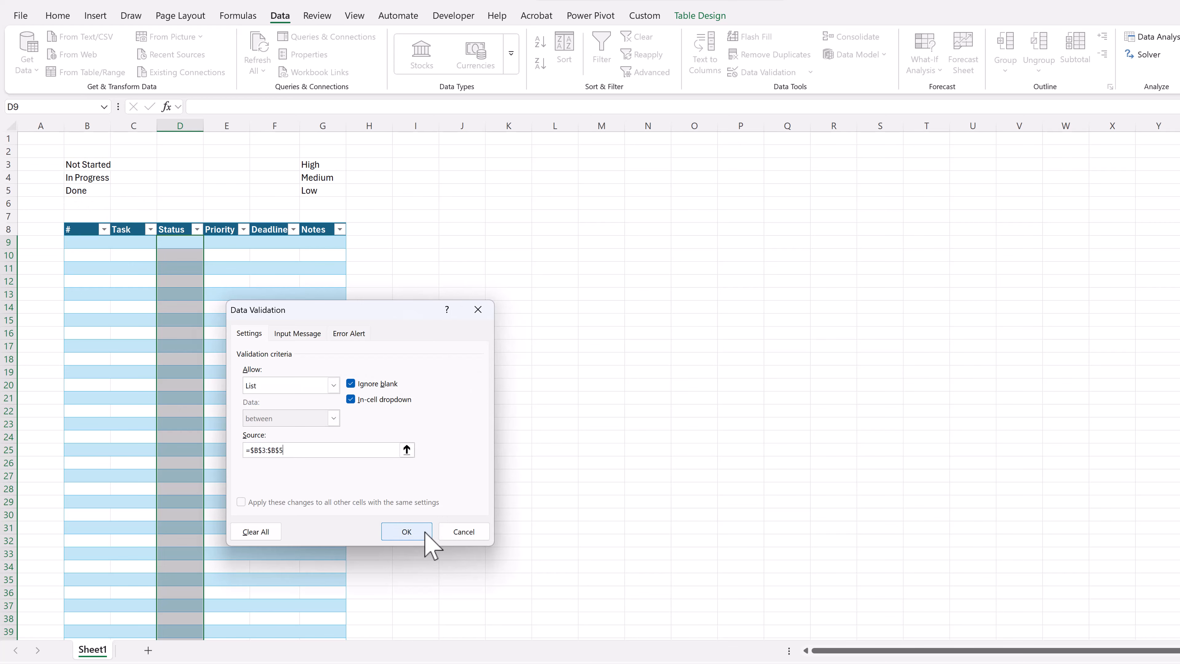
{"action": "left_click", "coordinate": [406, 531]}
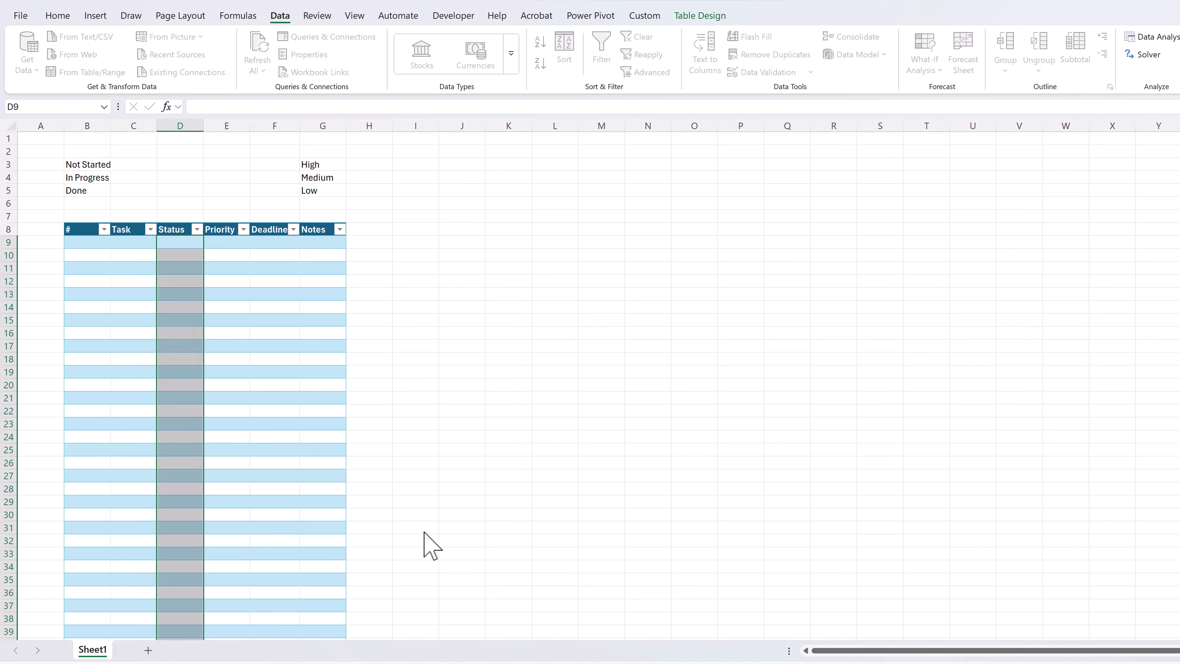
Check the drop-down options in the first Status cell, D9.
{"action": "left_click", "coordinate": [172, 241]}
{"action": "left_click", "coordinate": [209, 242]}
{"action": "left_click", "coordinate": [209, 242]}
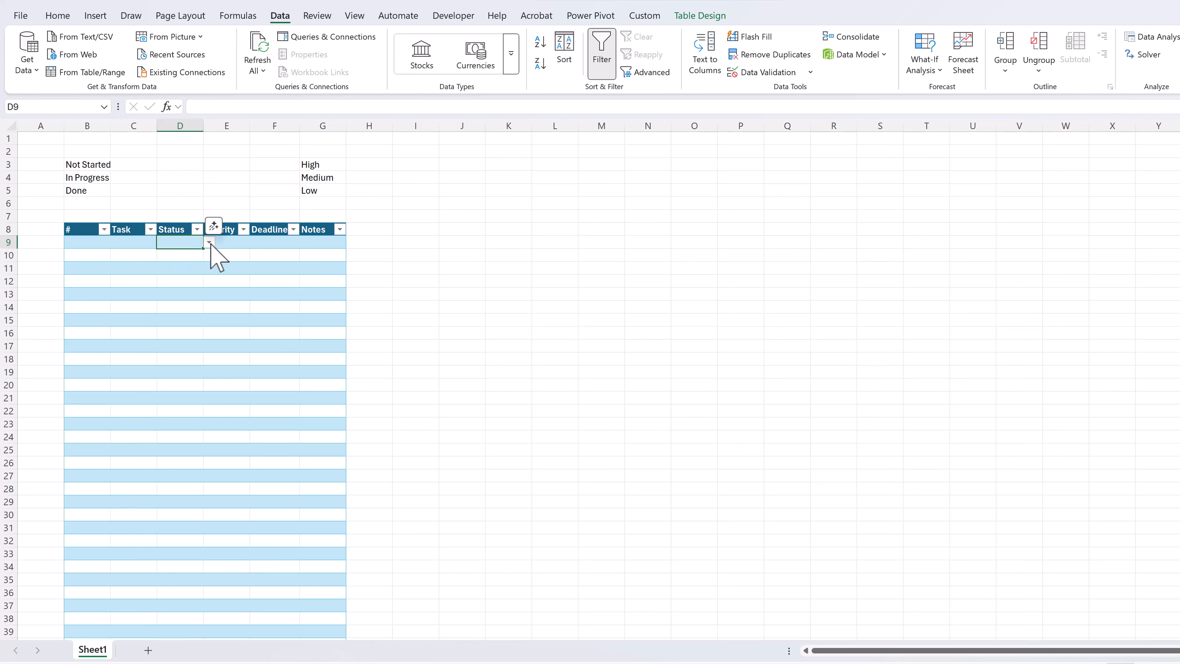
Apply List data validation to all the Priority column's table cells, using =$G$3:$G$5 as the source.
{"action": "left_click", "coordinate": [239, 242]}
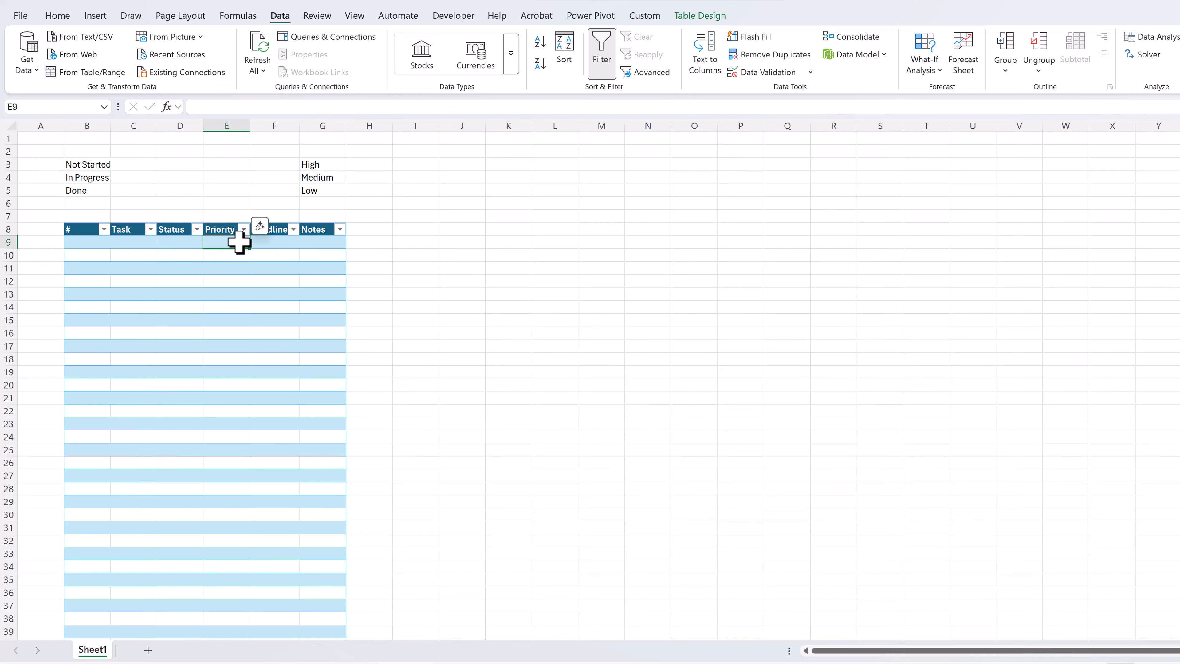
{"action": "key", "text": "ctrl+shift+Down"}
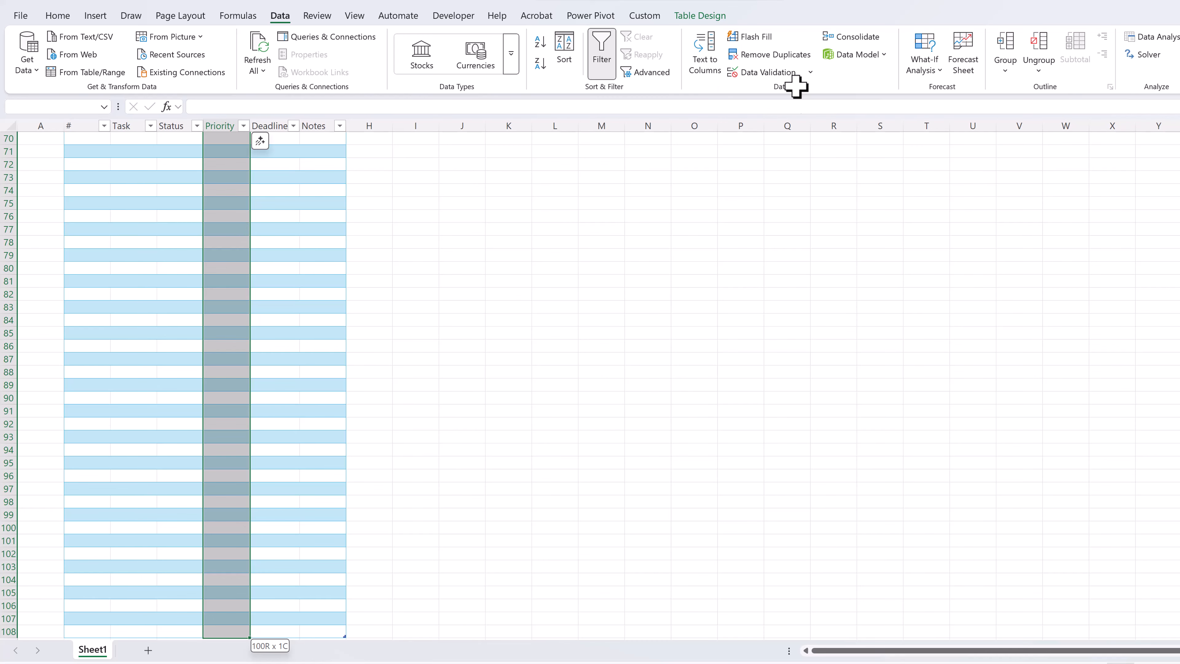
{"action": "left_click", "coordinate": [786, 72]}
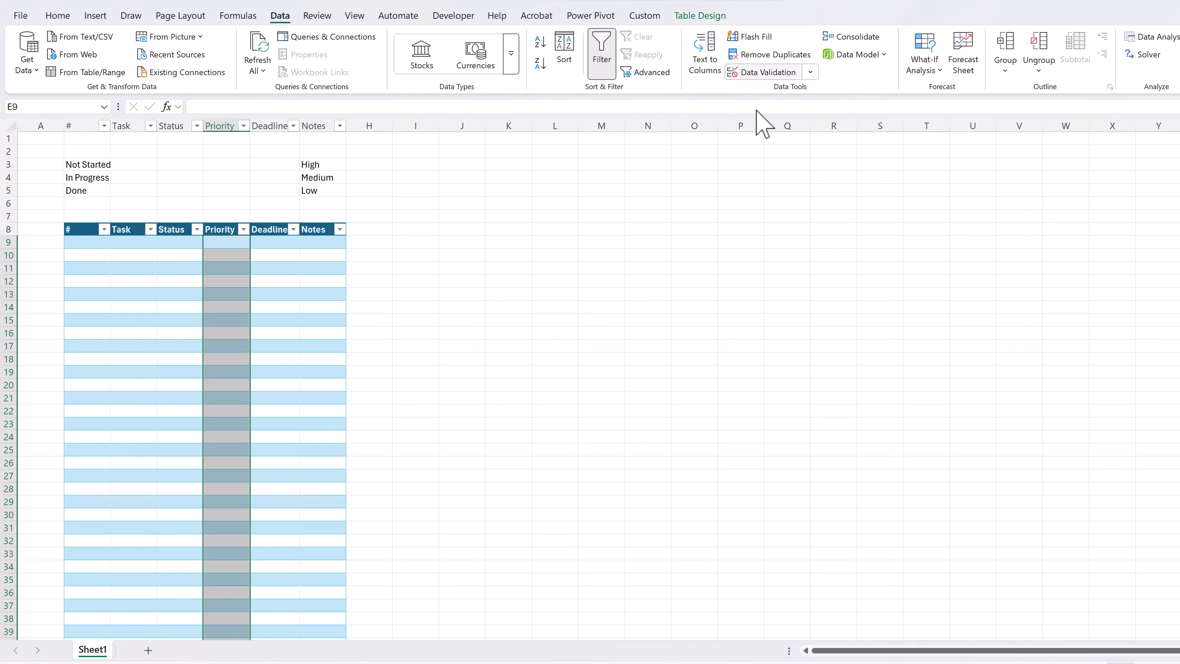
{"action": "left_click", "coordinate": [325, 385]}
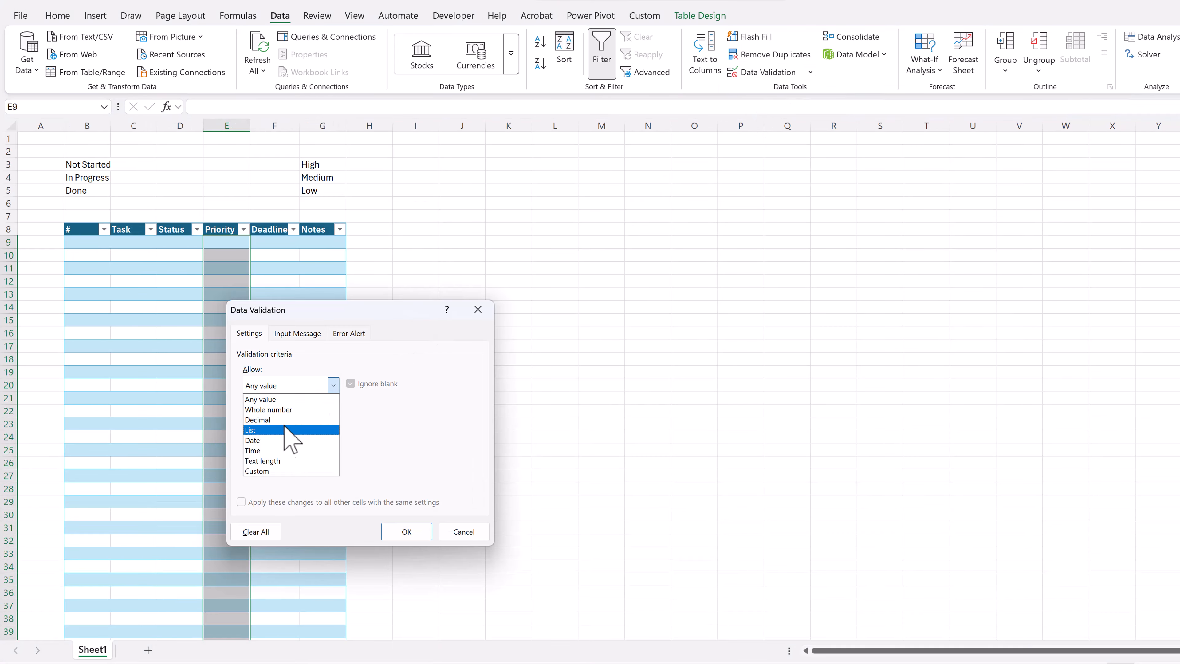
{"action": "left_click", "coordinate": [283, 430]}
{"action": "left_click", "coordinate": [406, 449]}
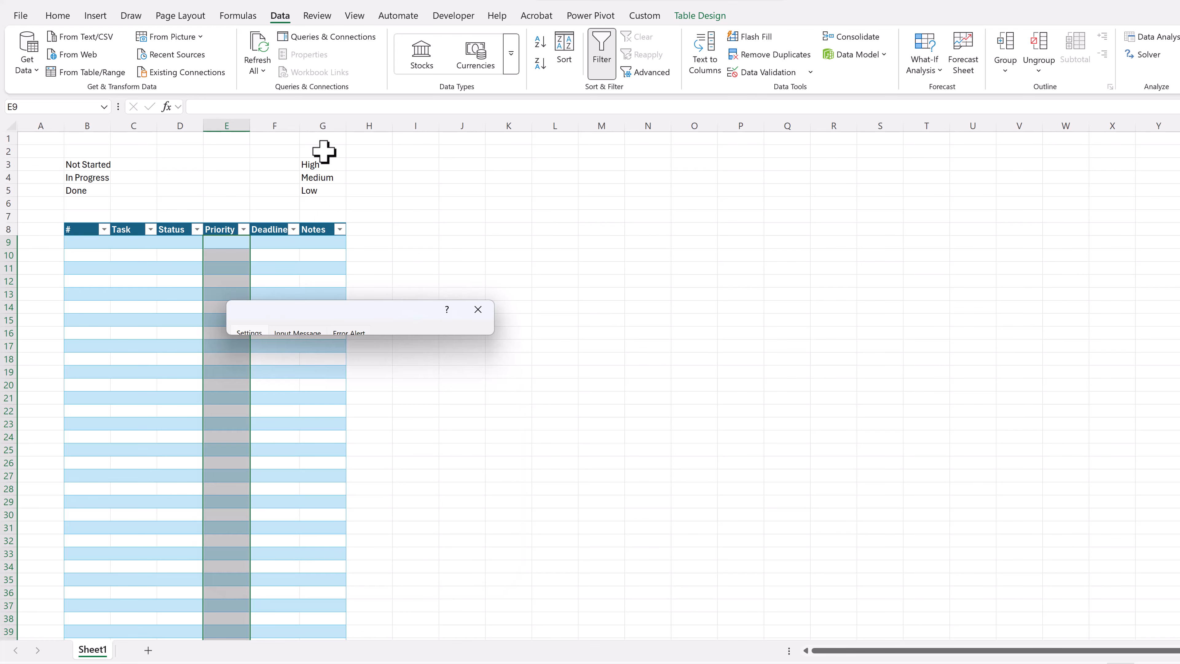
{"action": "left_click_drag", "start_coordinate": [317, 164], "coordinate": [318, 190]}
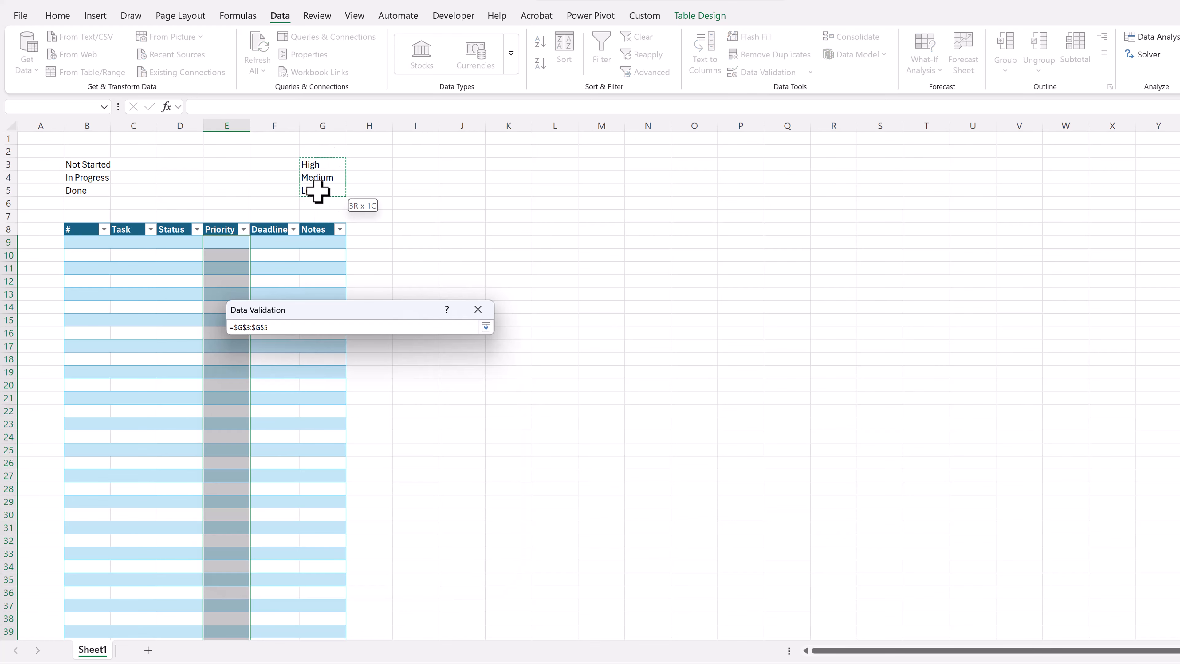
{"action": "left_click", "coordinate": [485, 326]}
{"action": "left_click", "coordinate": [407, 533]}
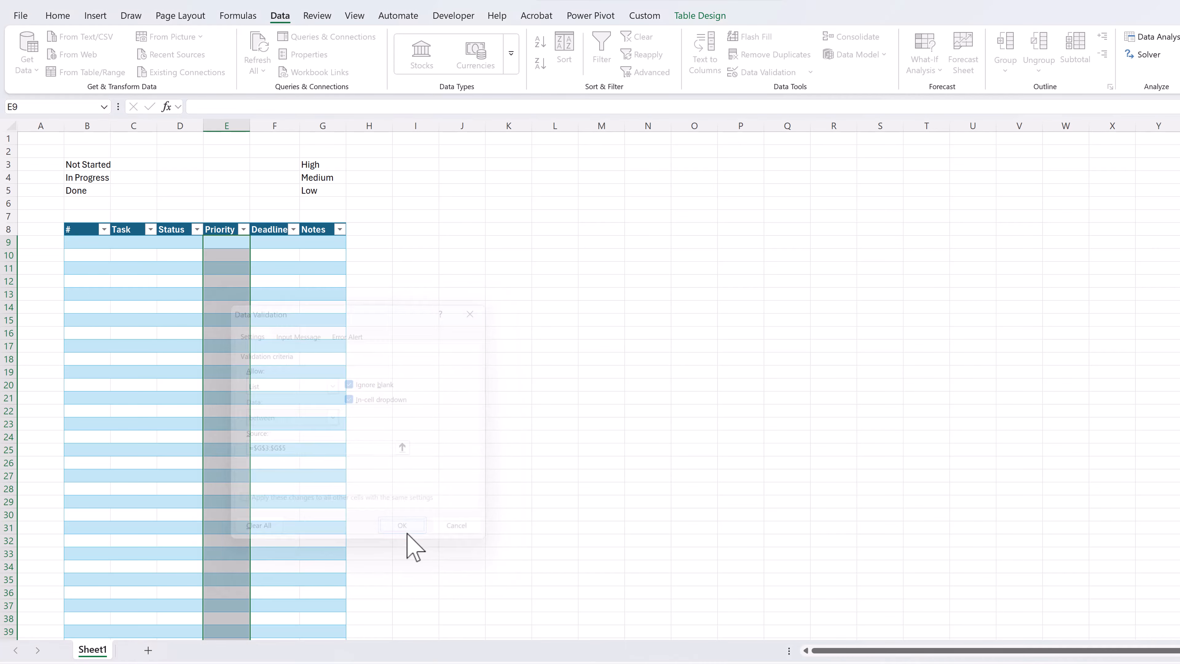
Paste the copied sample task data as values into the table, starting at cell C9 in the Task column.
{"action": "left_click", "coordinate": [527, 398]}
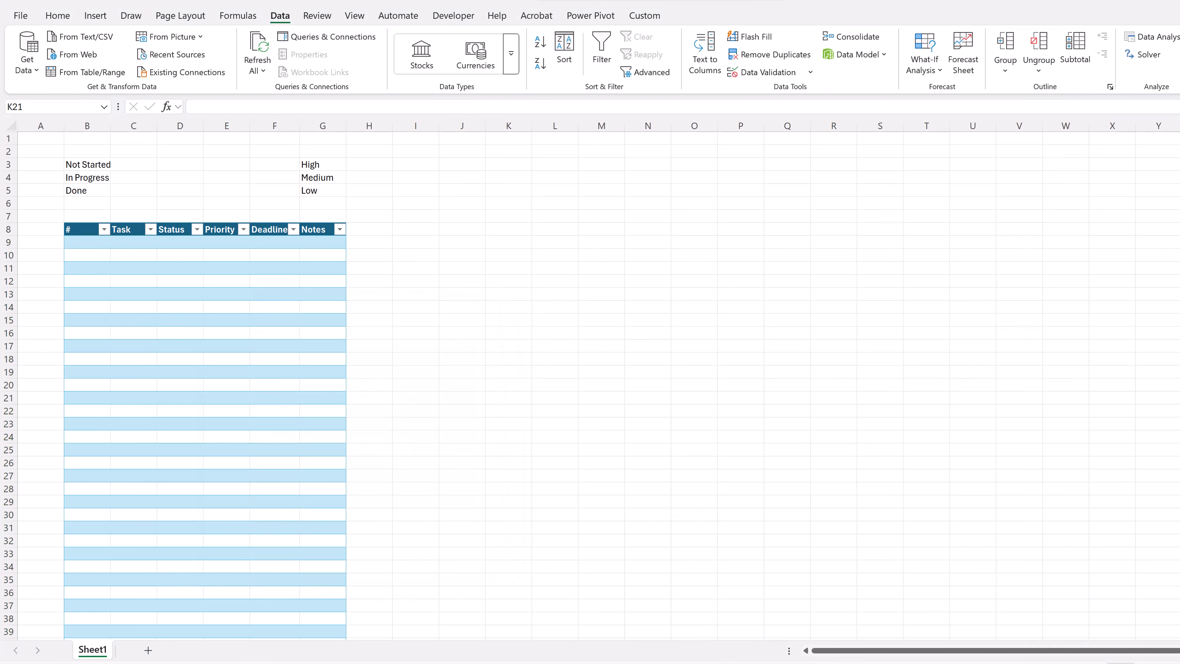
{"action": "mouse_move", "coordinate": [715, 662]}
{"action": "right_click", "coordinate": [135, 242]}
{"action": "left_click", "coordinate": [177, 303]}
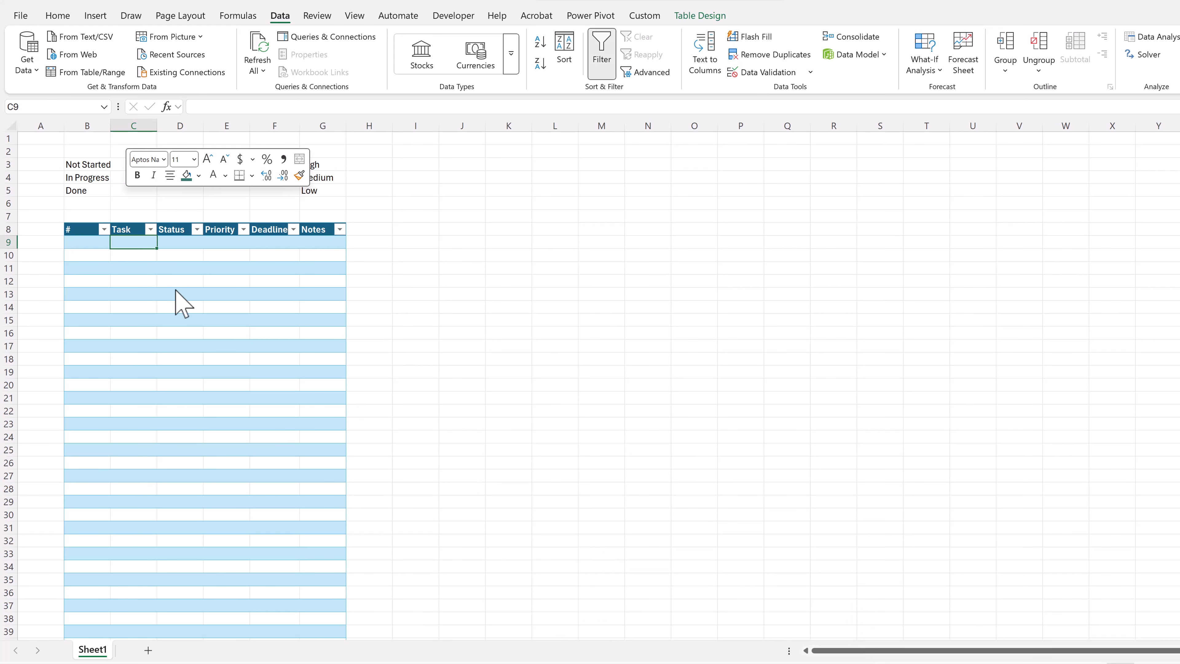
Enter 1 and 2 in B9 and B10 and fill the number series down the table's entire # column.
{"action": "left_click", "coordinate": [88, 246]}
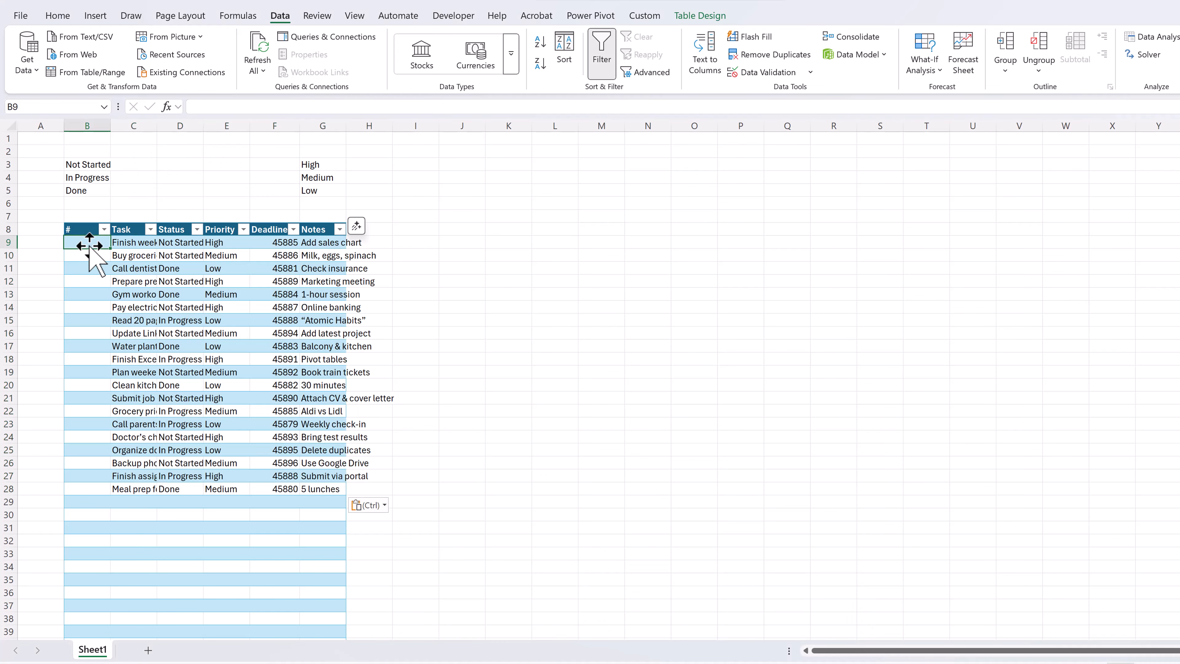
{"action": "type", "text": "1"}
{"action": "key", "text": "Return"}
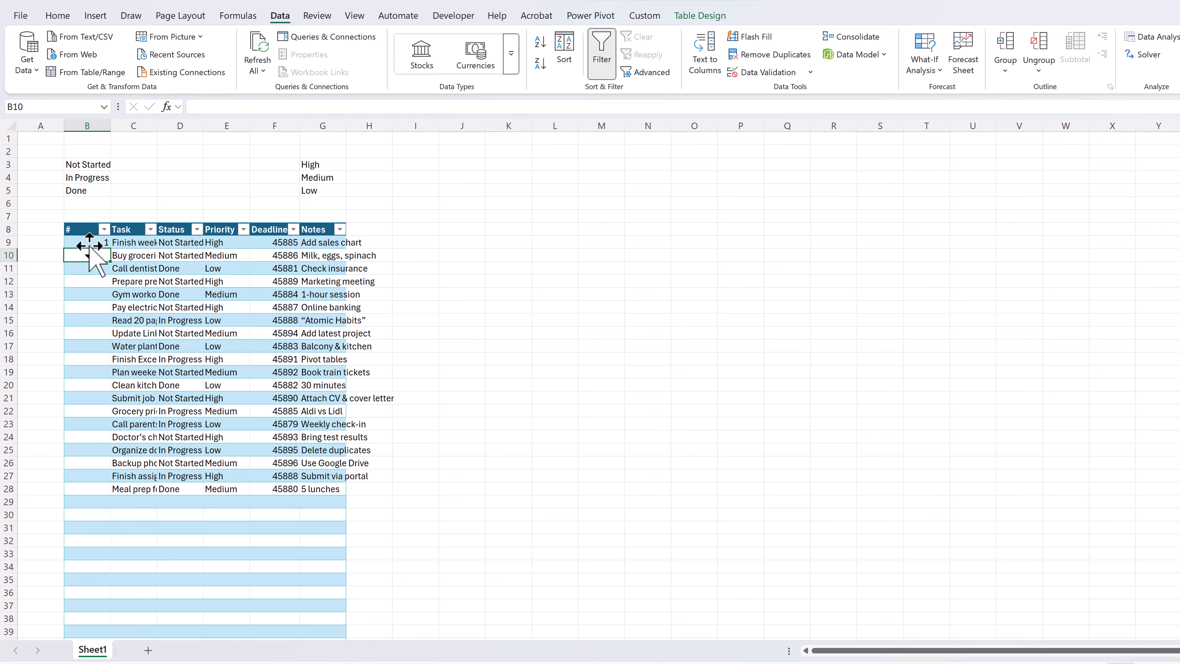
{"action": "type", "text": "2"}
{"action": "key", "text": "Return"}
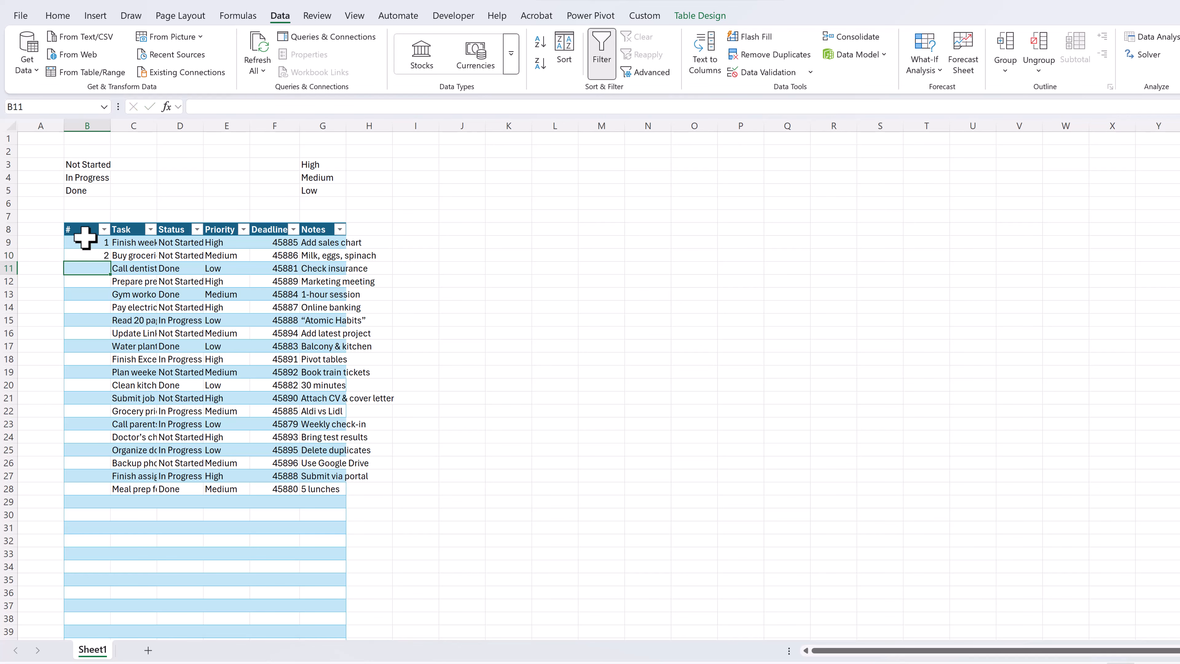
{"action": "left_click_drag", "start_coordinate": [85, 245], "coordinate": [86, 255]}
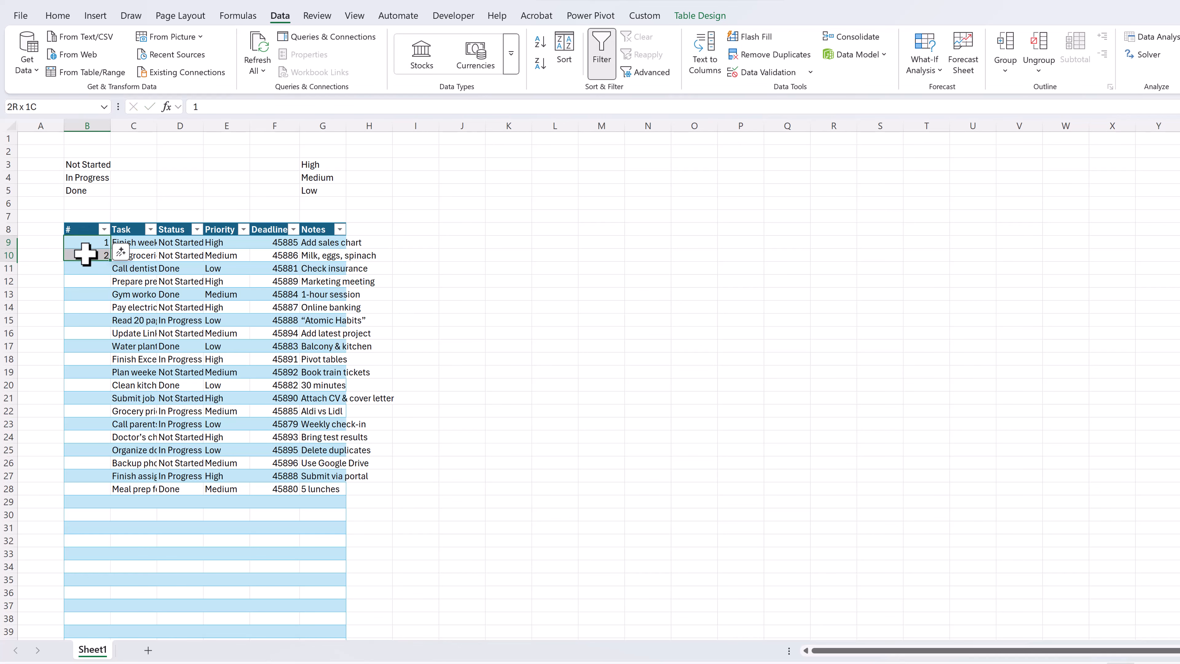
{"action": "double_click", "coordinate": [110, 261]}
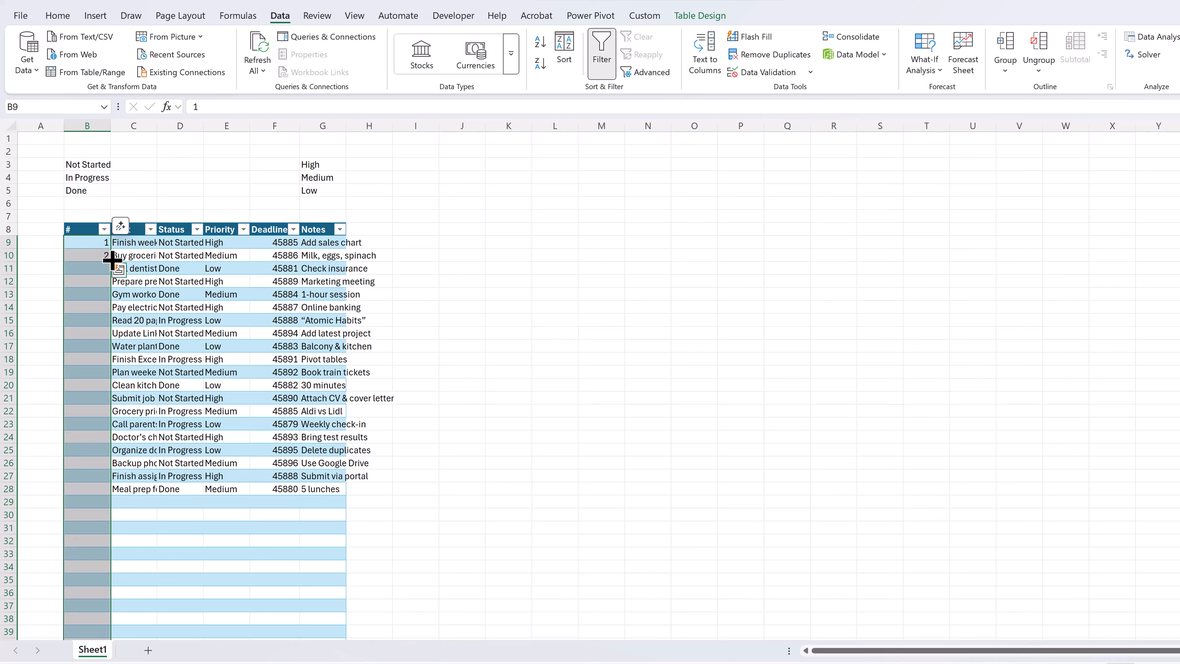
Autofit the widths of columns B to G to their contents.
{"action": "left_click", "coordinate": [89, 125]}
{"action": "left_click_drag", "start_coordinate": [166, 116], "coordinate": [342, 124]}
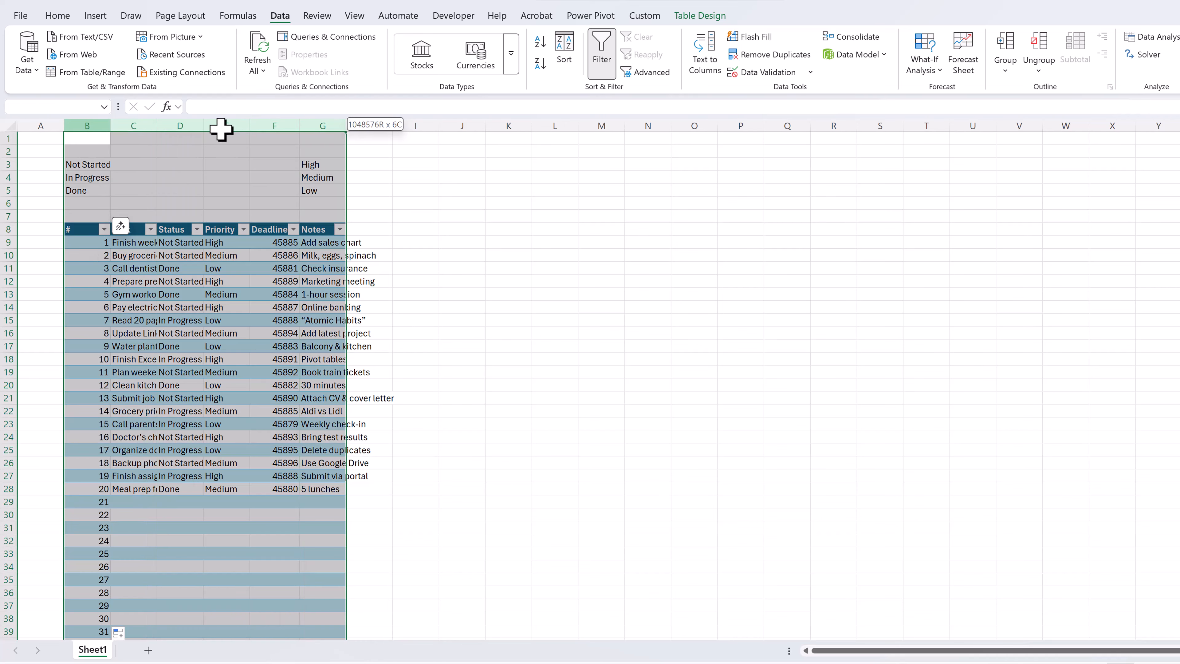
{"action": "double_click", "coordinate": [205, 124]}
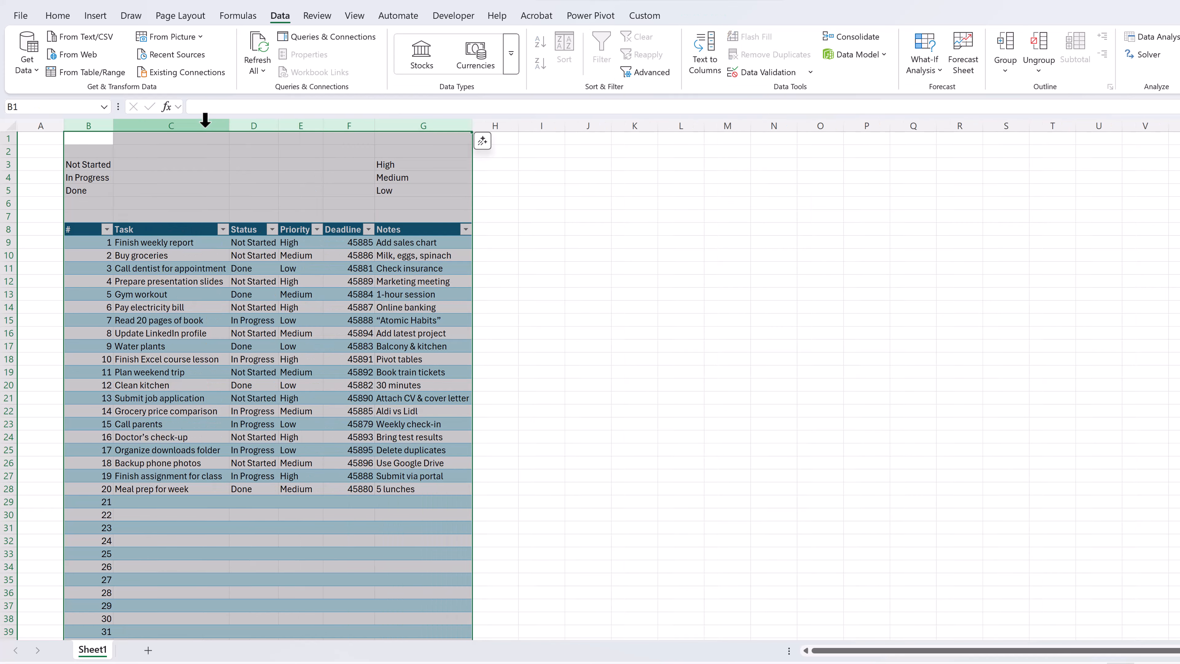
{"action": "left_click", "coordinate": [332, 385]}
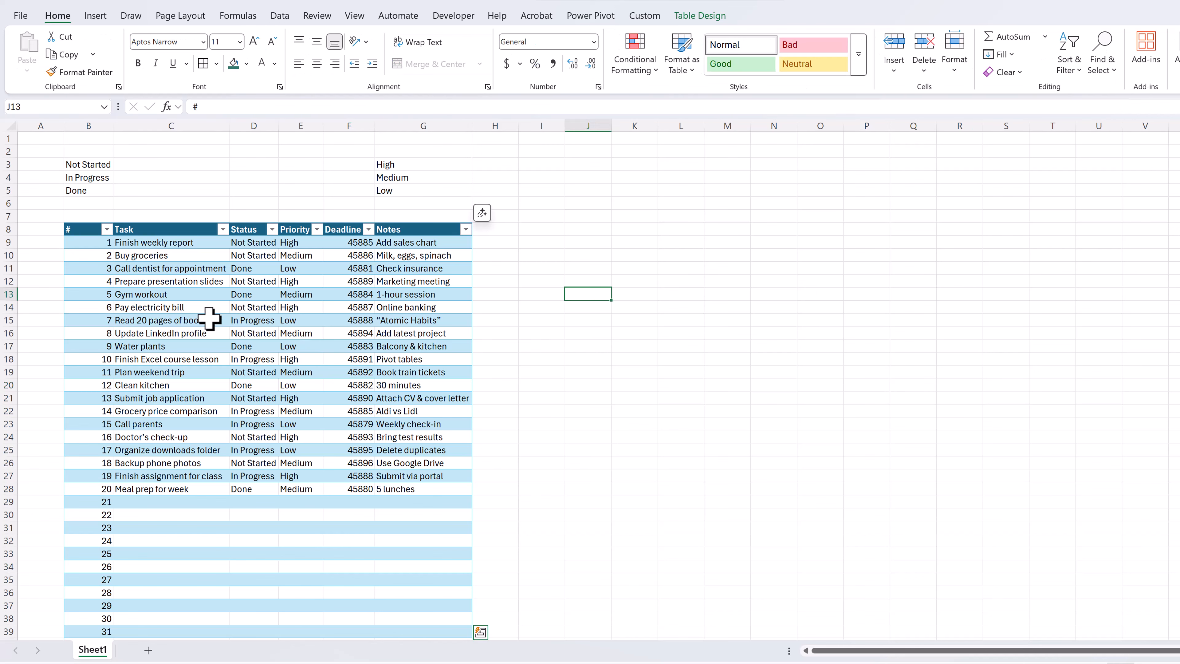
Start a formula-based conditional formatting rule for all the table's data cells, using =$D9=$B$5 as the formula.
{"action": "left_click", "coordinate": [208, 319]}
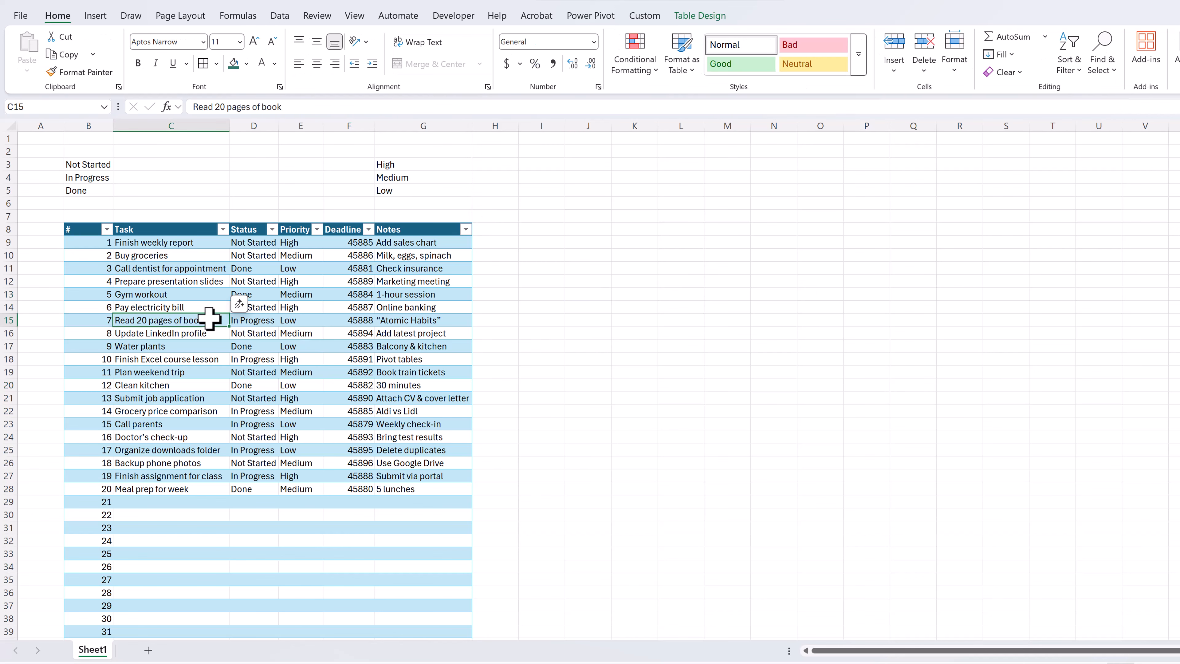
{"action": "key", "text": "ctrl+a"}
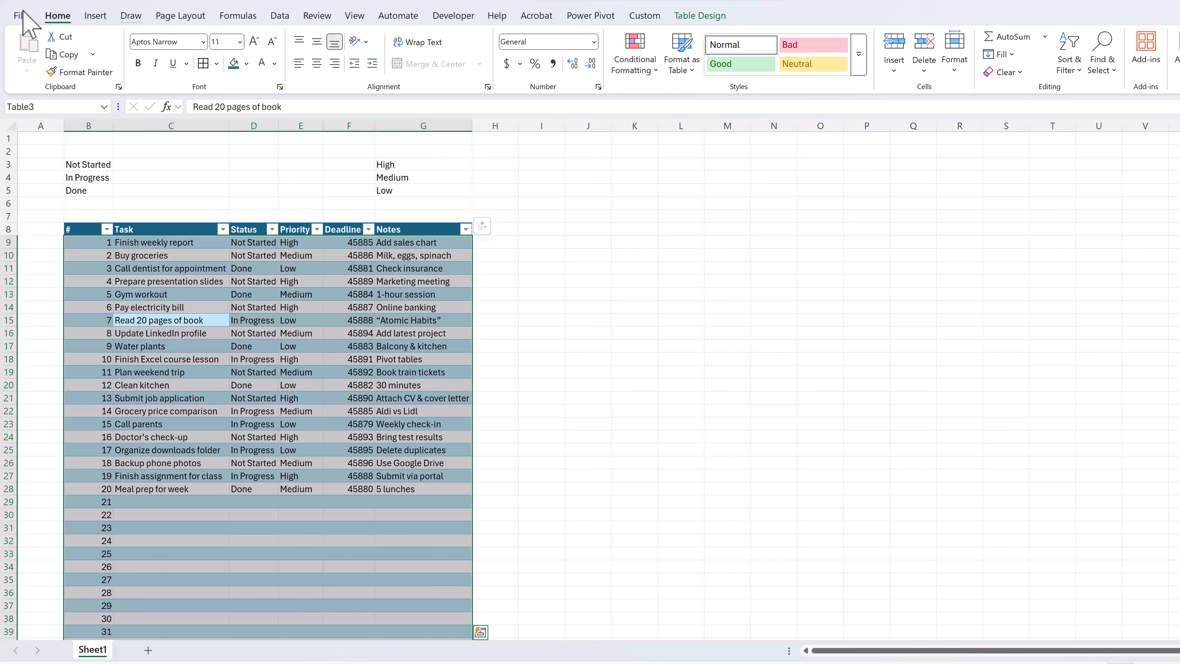
{"action": "left_click", "coordinate": [657, 70]}
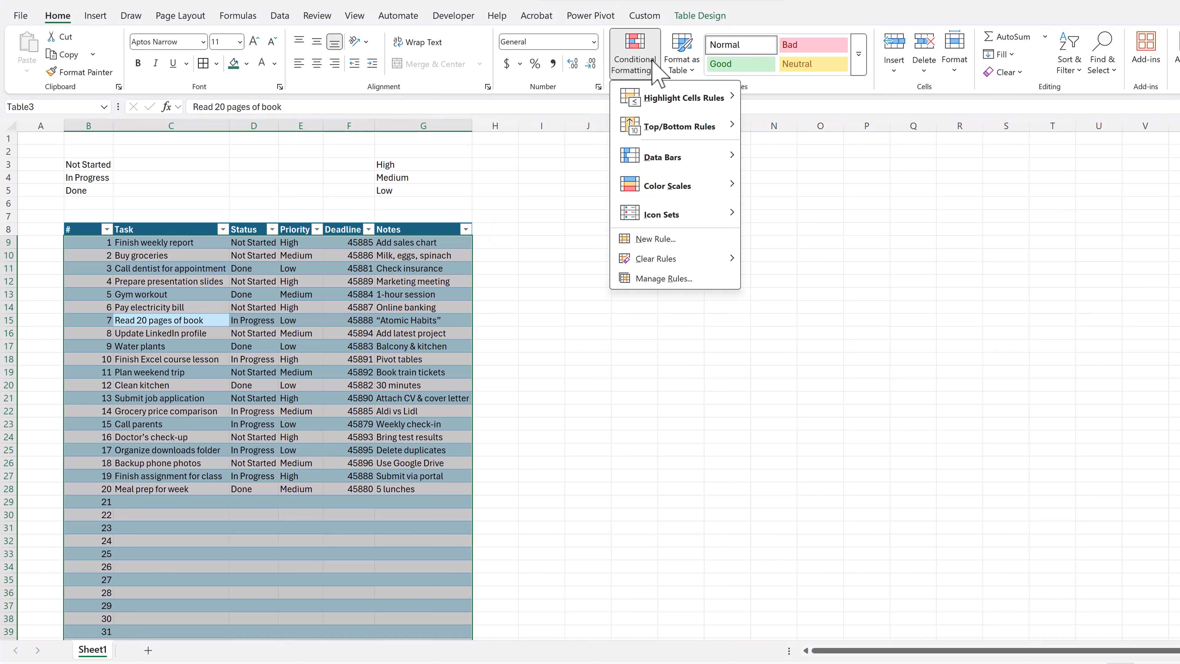
{"action": "left_click", "coordinate": [635, 240]}
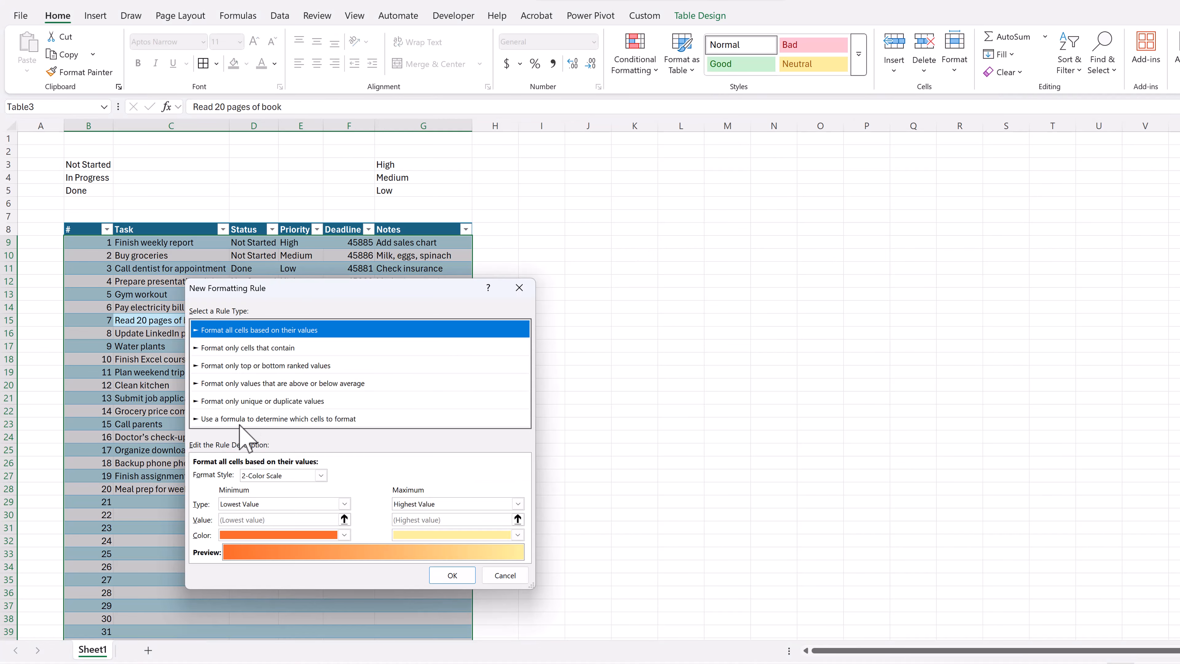
{"action": "left_click", "coordinate": [240, 421]}
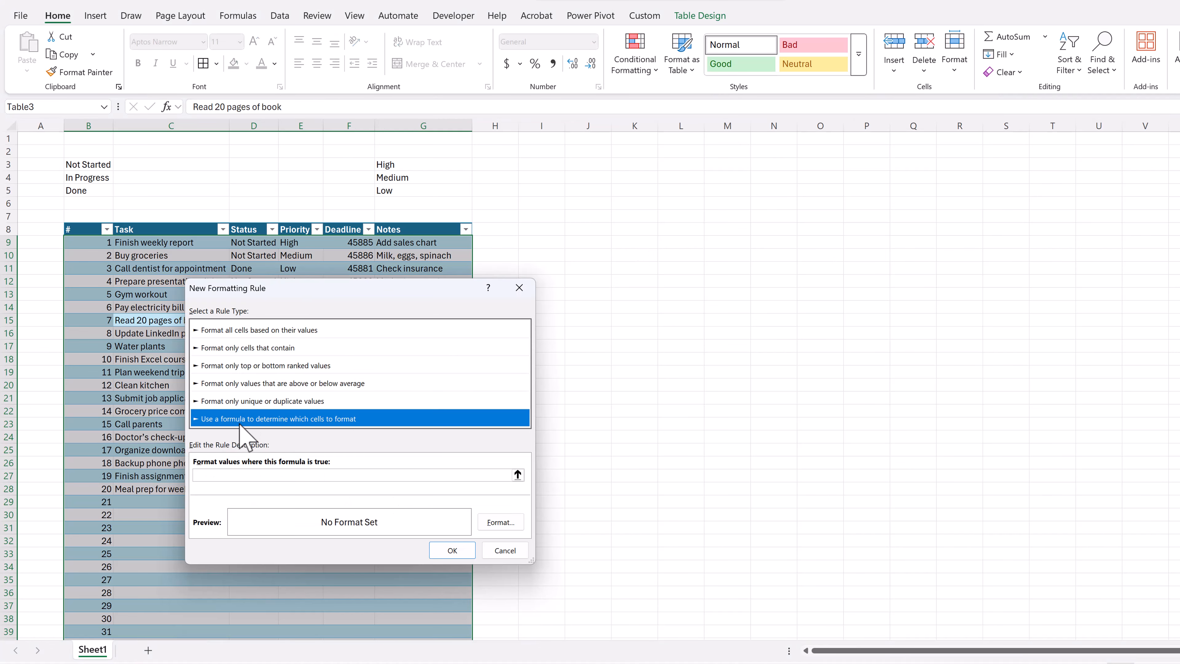
{"action": "left_click", "coordinate": [234, 475]}
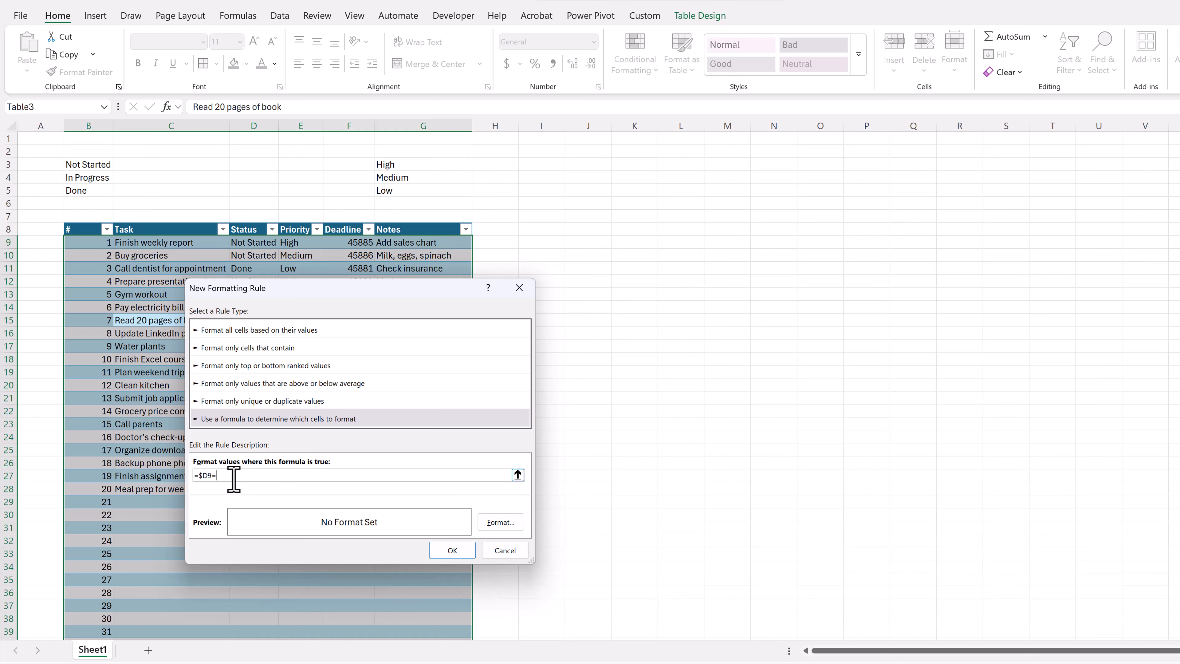
{"action": "left_click", "coordinate": [88, 191]}
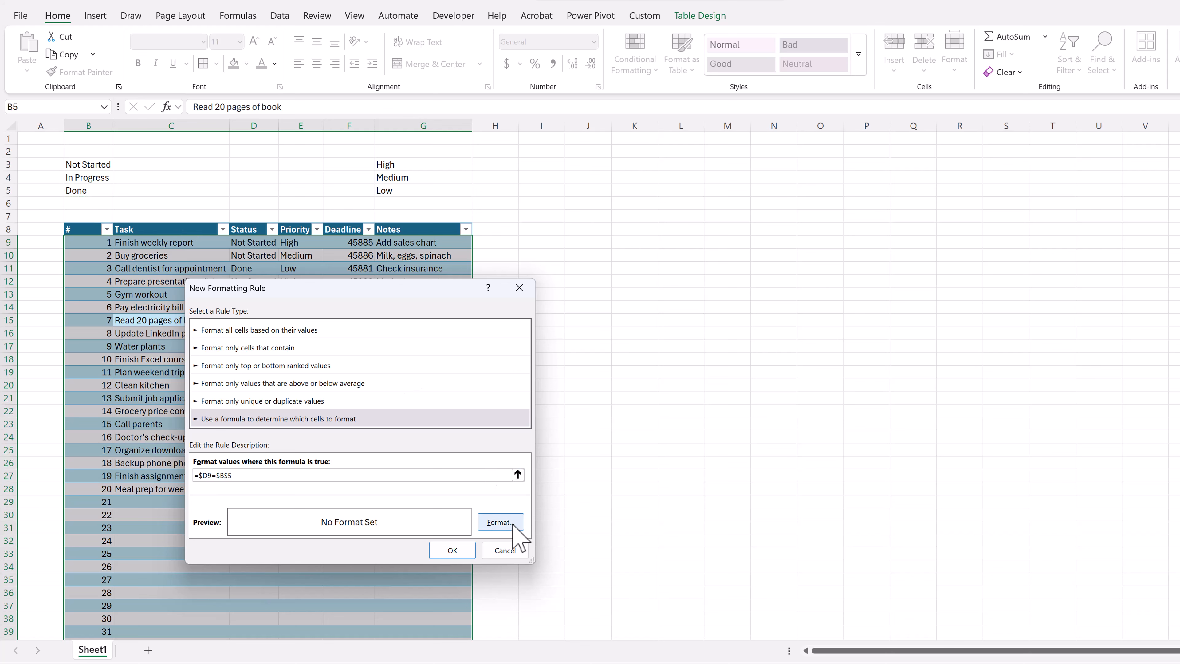
Set the rule's font format to strikethrough with the light gray recent color.
{"action": "left_click", "coordinate": [499, 522]}
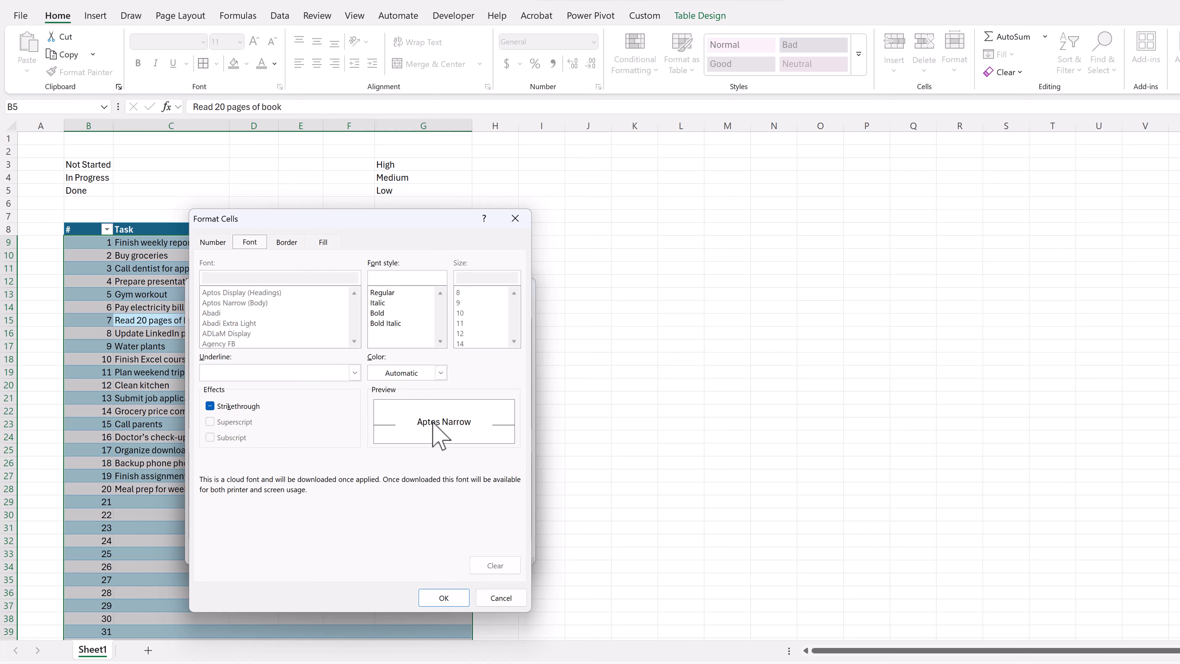
{"action": "left_click", "coordinate": [210, 406]}
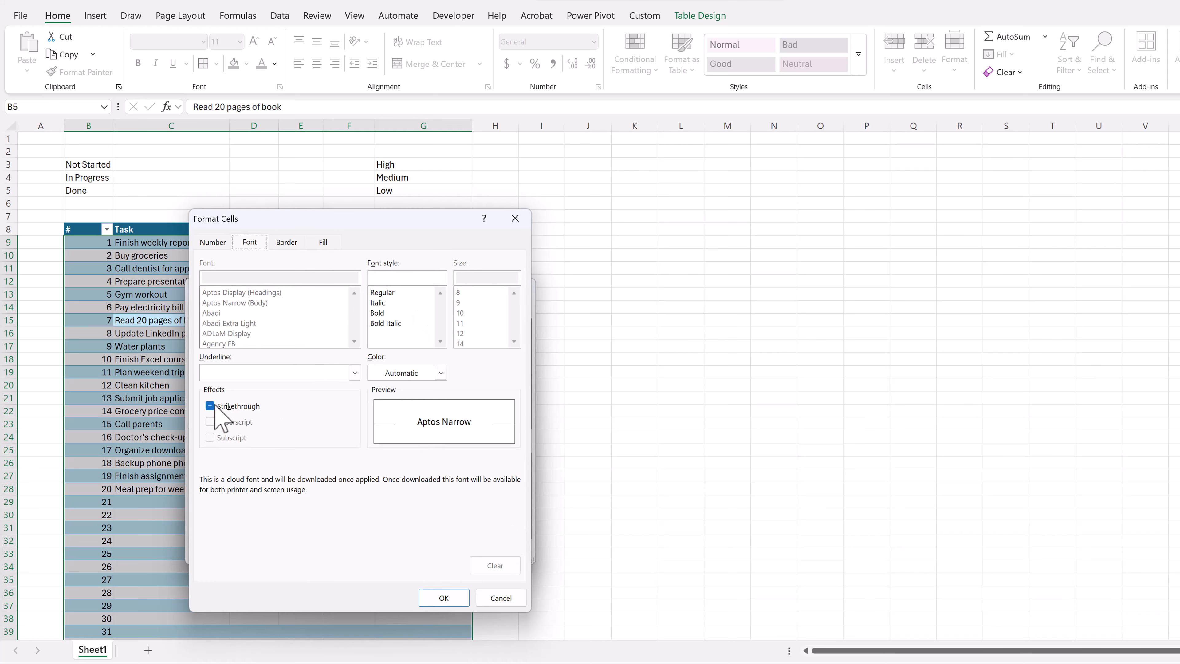
{"action": "left_click", "coordinate": [405, 373]}
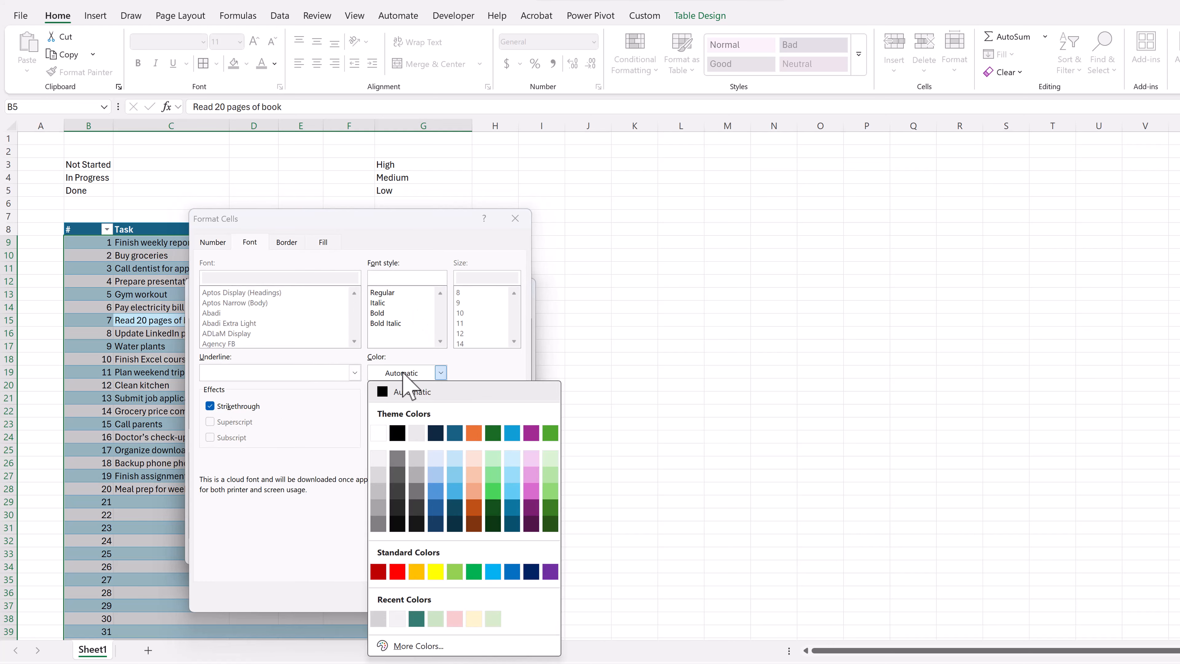
{"action": "left_click", "coordinate": [379, 620]}
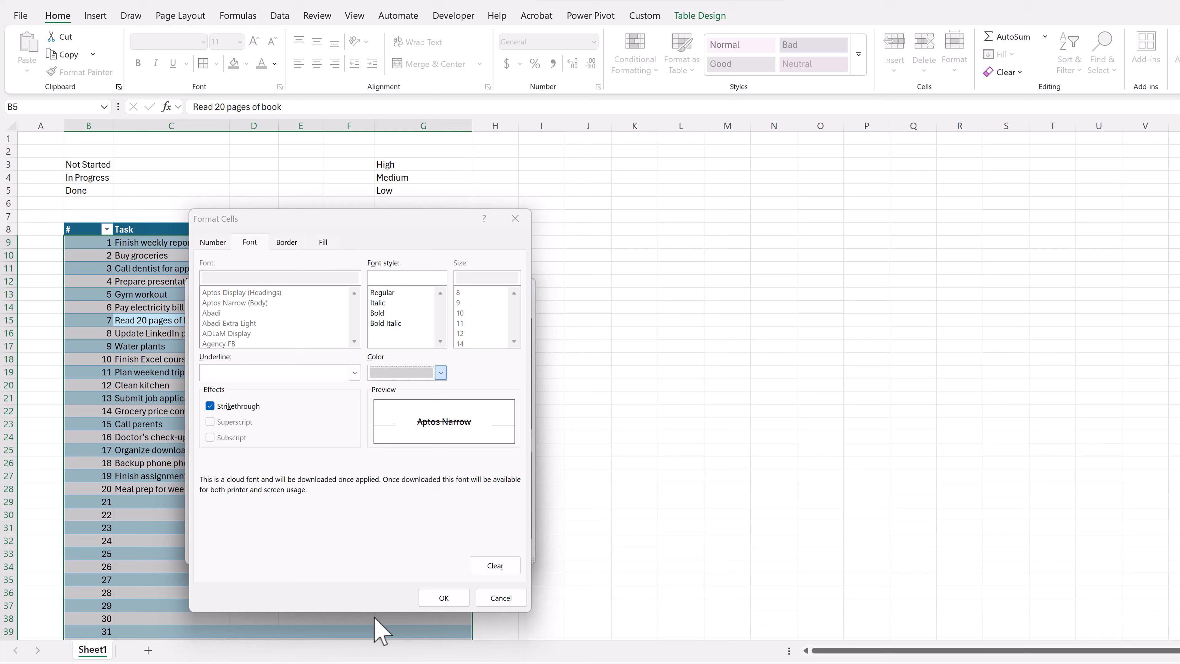
Set the rule's fill to the custom color #F2F2F2 and apply the rule to the table.
{"action": "left_click", "coordinate": [332, 242]}
{"action": "left_click", "coordinate": [283, 395]}
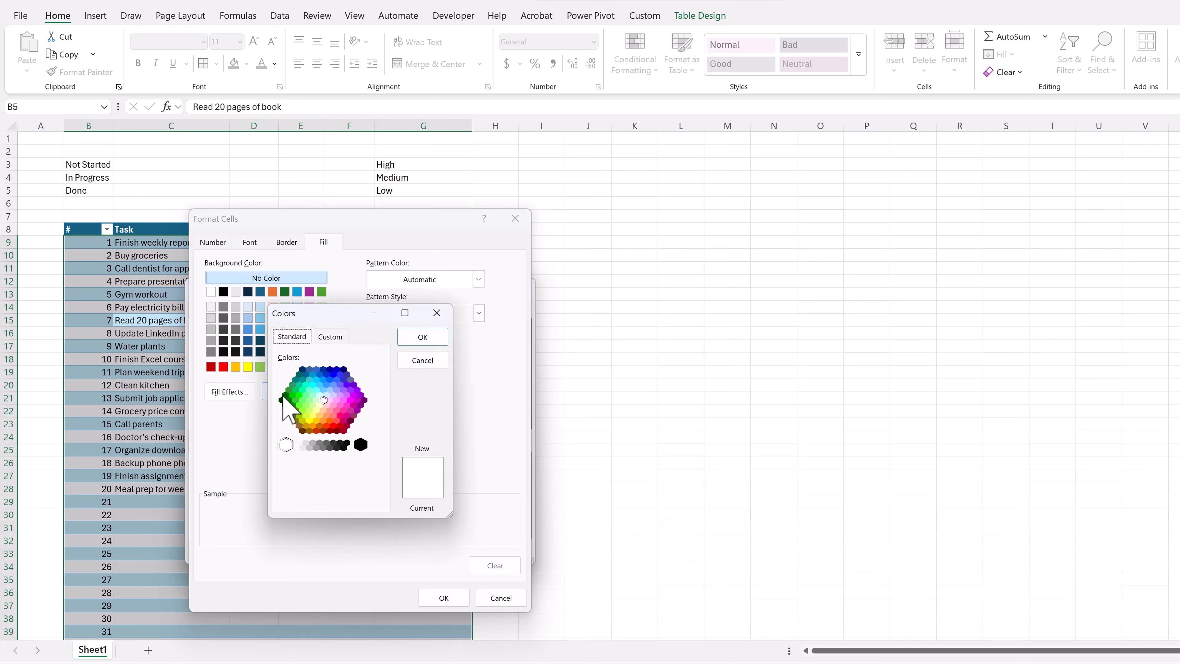
{"action": "left_click", "coordinate": [332, 337]}
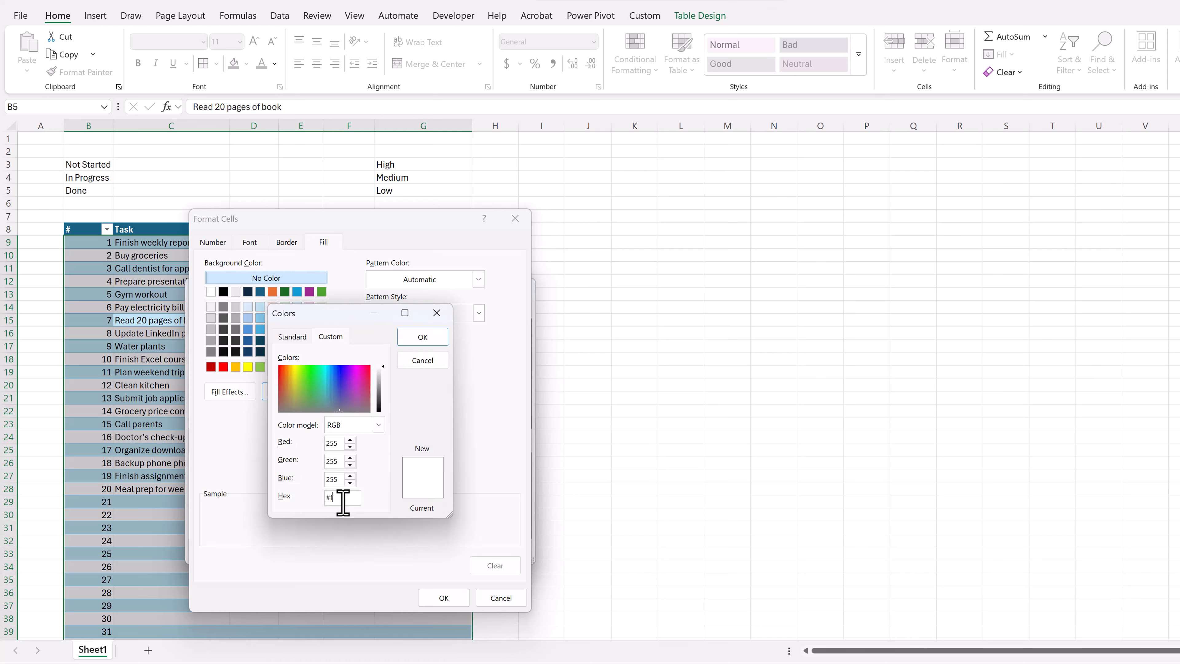
{"action": "left_click", "coordinate": [343, 497]}
{"action": "type", "text": "#f2f2f2"}
{"action": "left_click", "coordinate": [444, 339]}
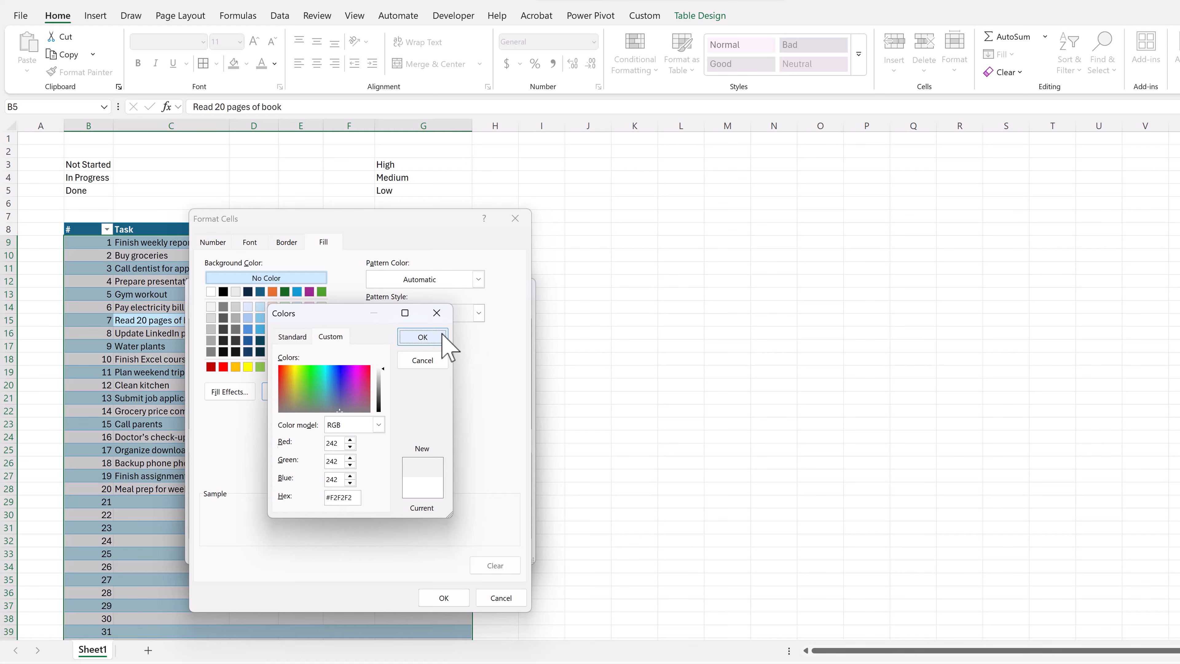
{"action": "left_click", "coordinate": [443, 598]}
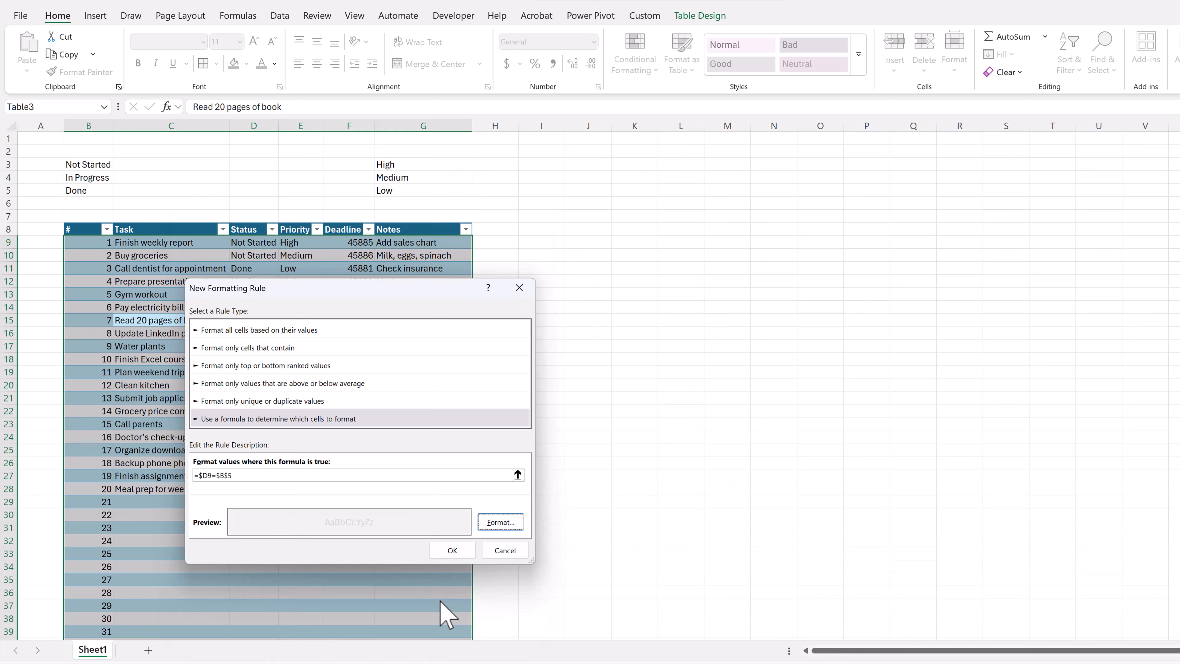
{"action": "left_click", "coordinate": [453, 551]}
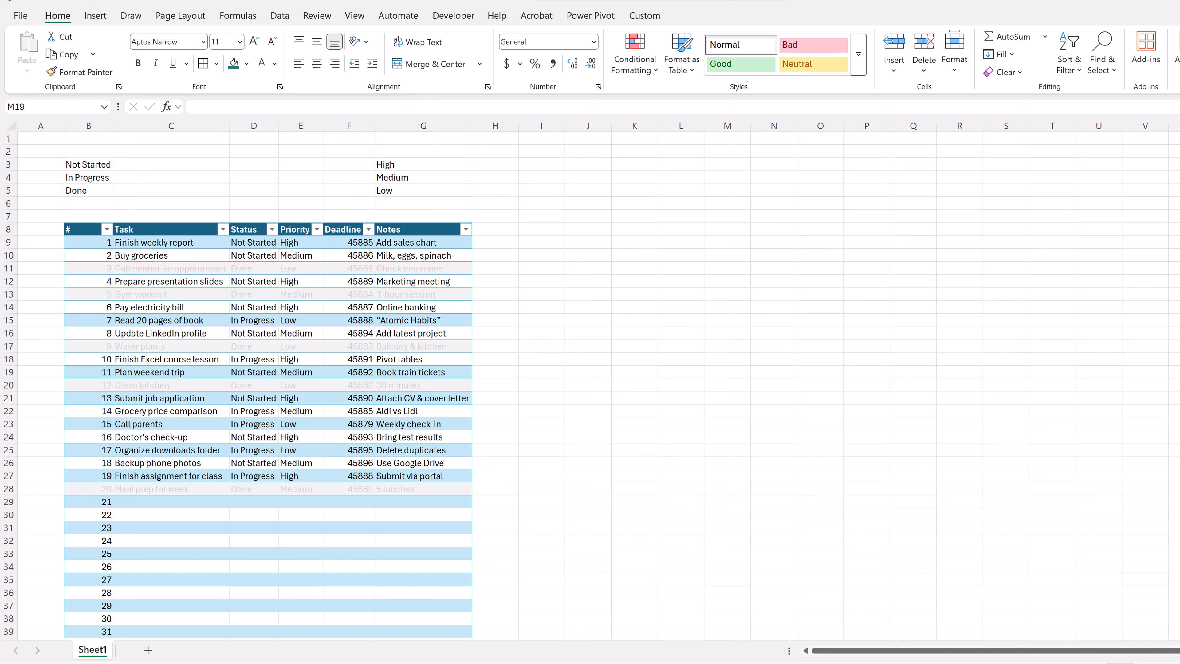
Format all the Deadline column's table cells, from F9 down to the last row, as Short Date.
{"action": "left_click", "coordinate": [342, 242]}
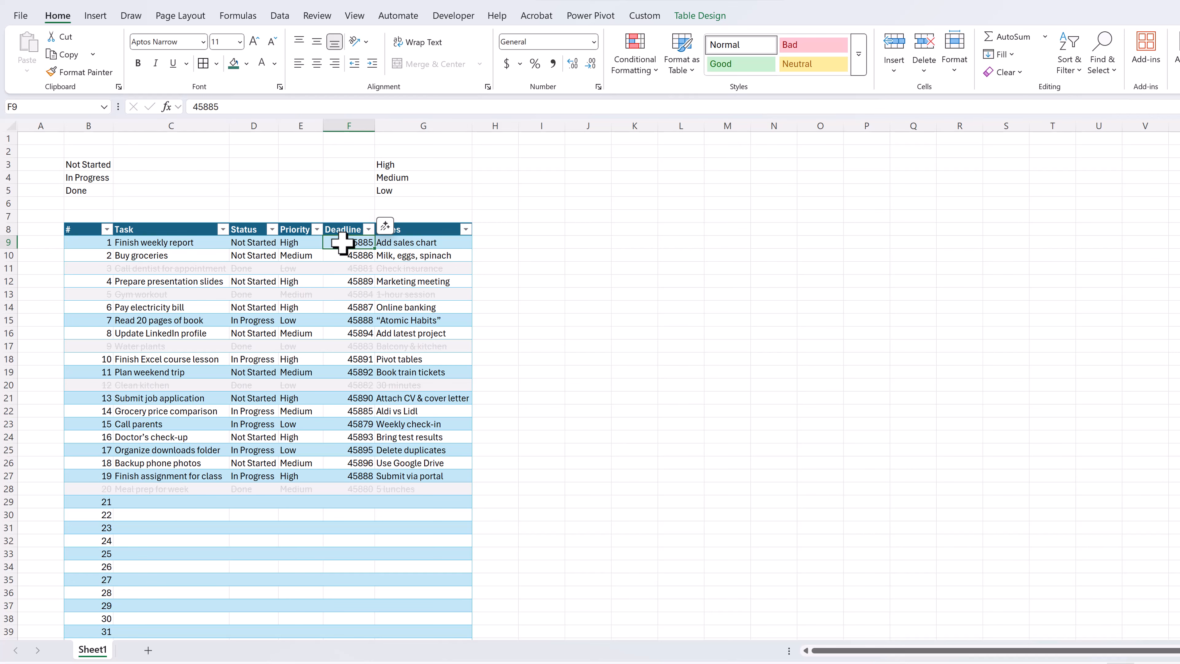
{"action": "key", "text": "ctrl+shift+Down"}
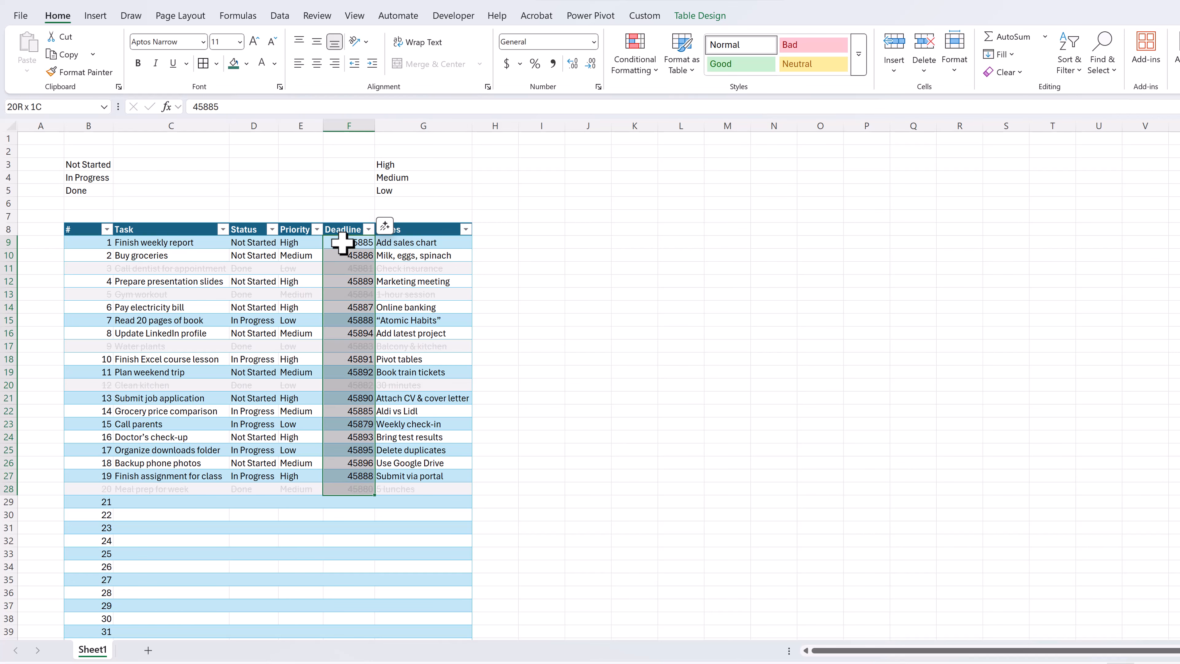
{"action": "key", "text": "ctrl+shift+Down"}
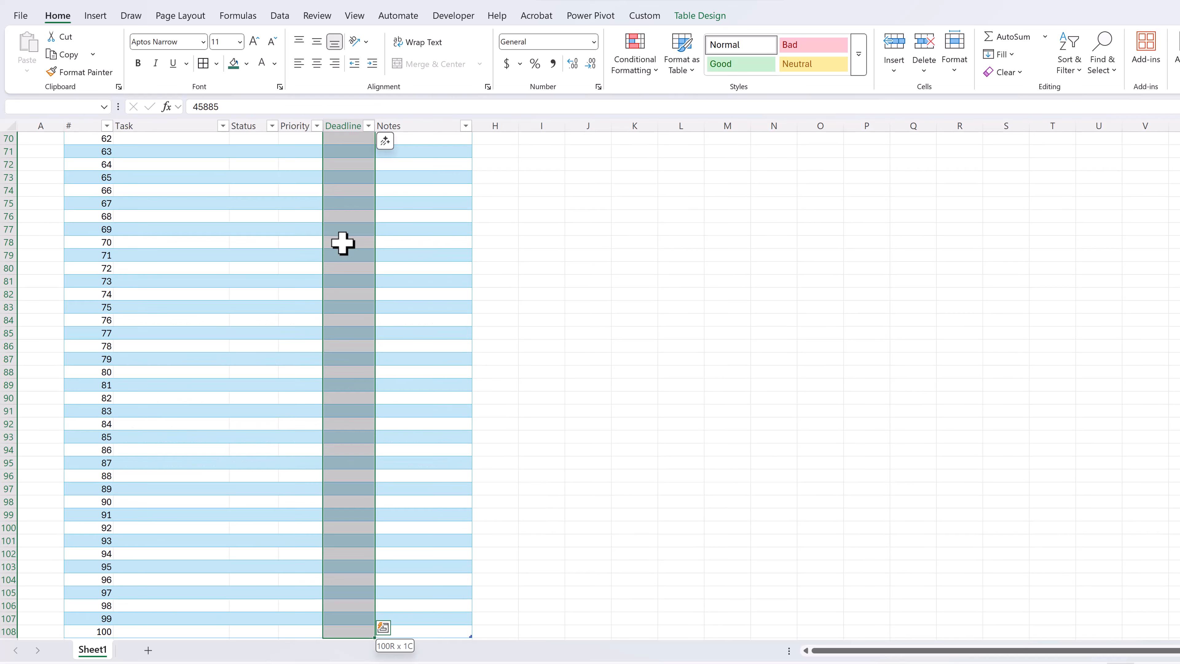
{"action": "left_click", "coordinate": [595, 46]}
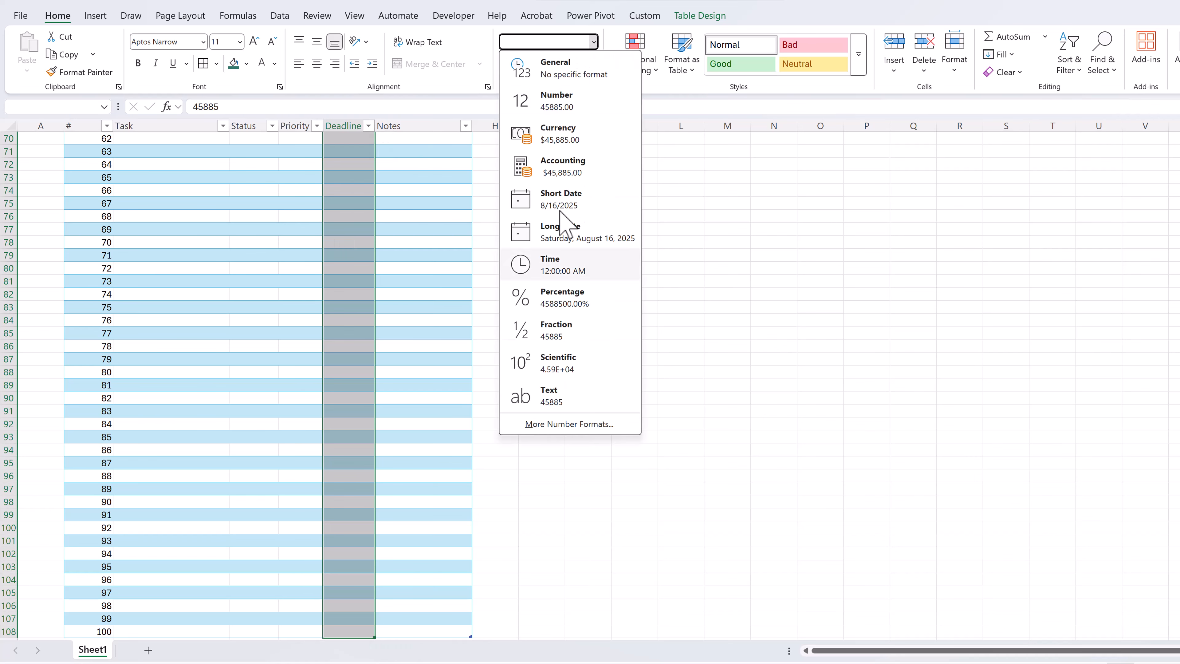
{"action": "left_click", "coordinate": [560, 210]}
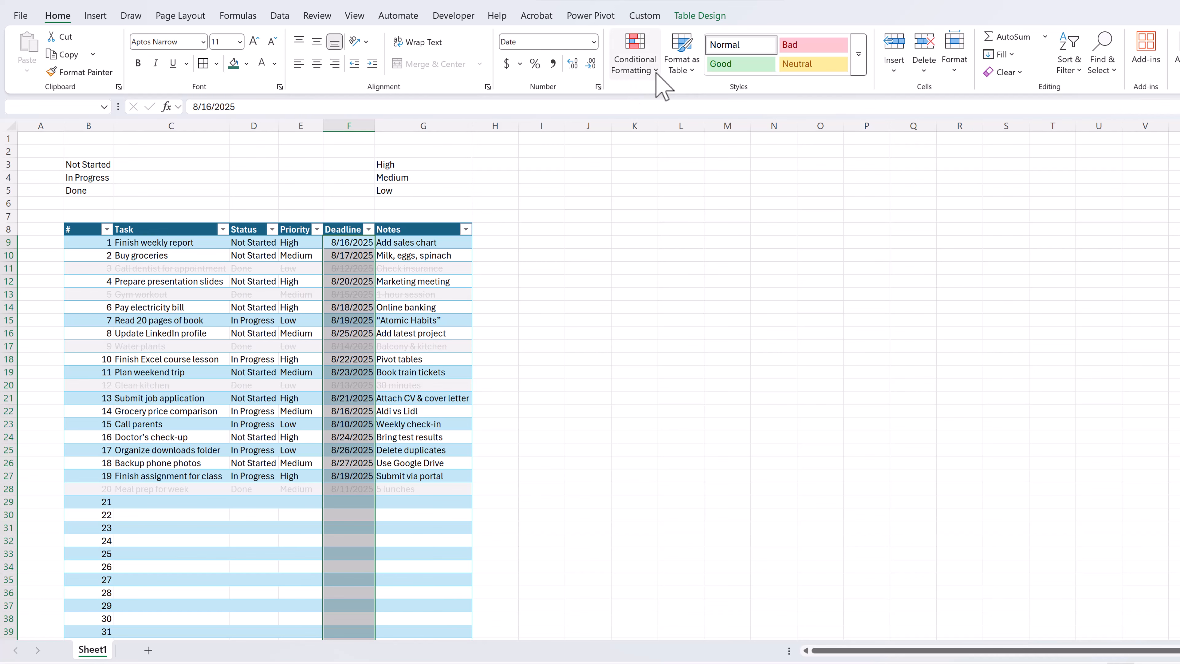
Start a formula-based conditional formatting rule for the Deadline column's cells, using =AND(C9<>"",F9<TODAY(),D9<>$B$5) as the formula.
{"action": "left_click", "coordinate": [653, 72]}
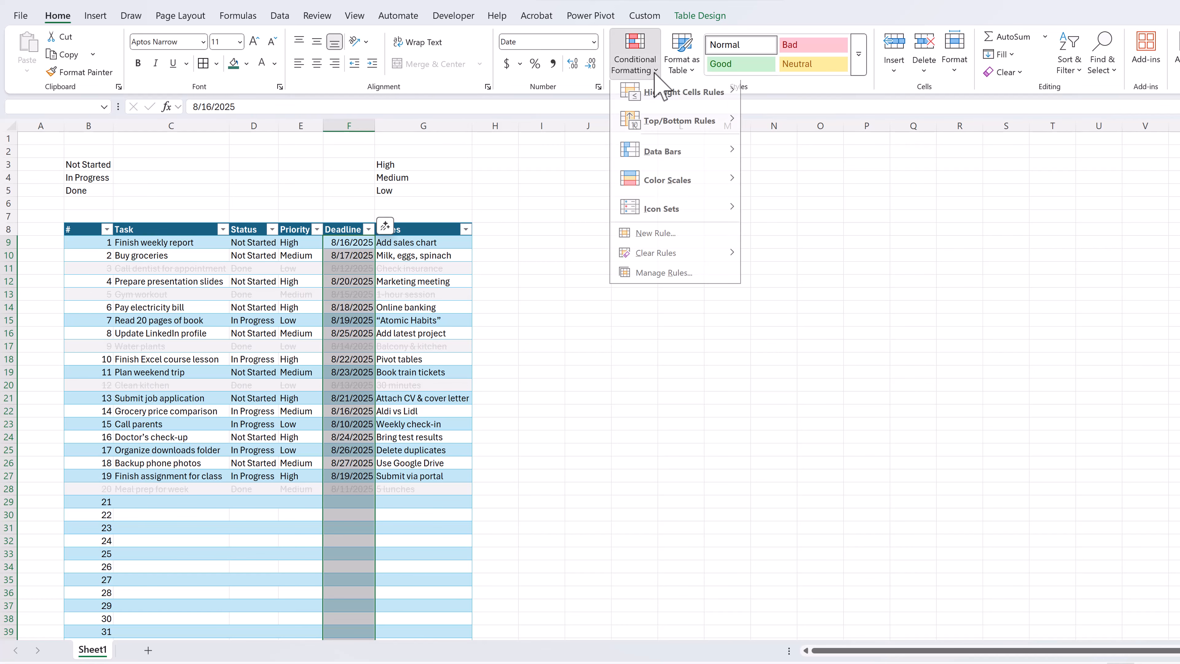
{"action": "left_click", "coordinate": [650, 243]}
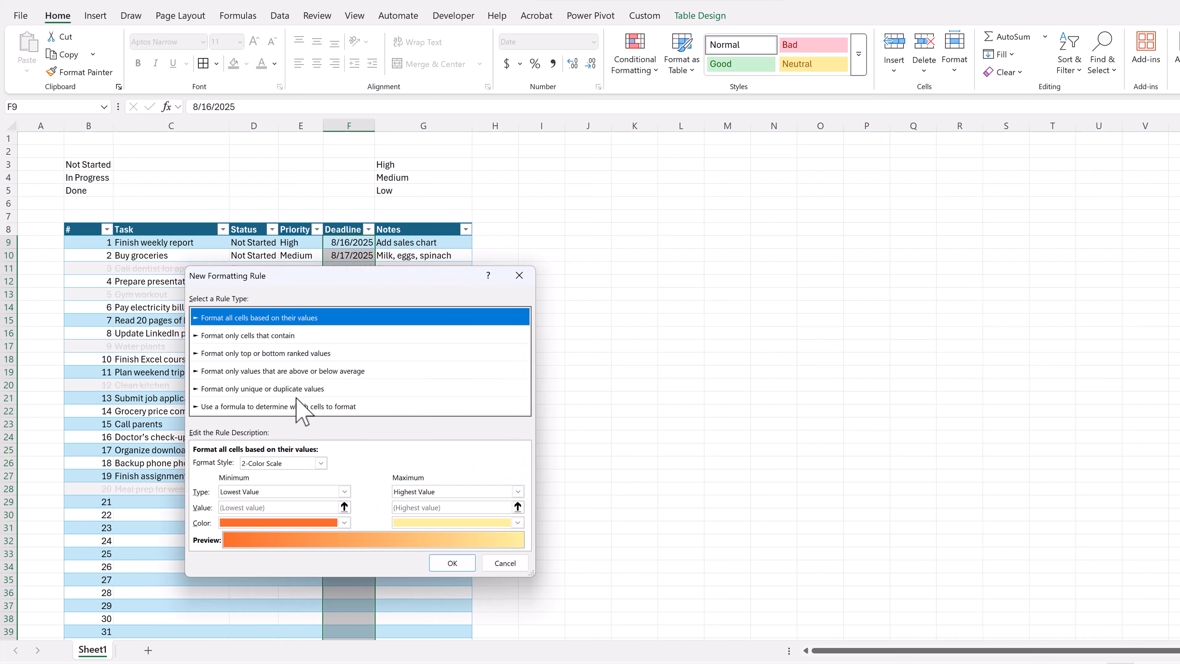
{"action": "left_click", "coordinate": [293, 407]}
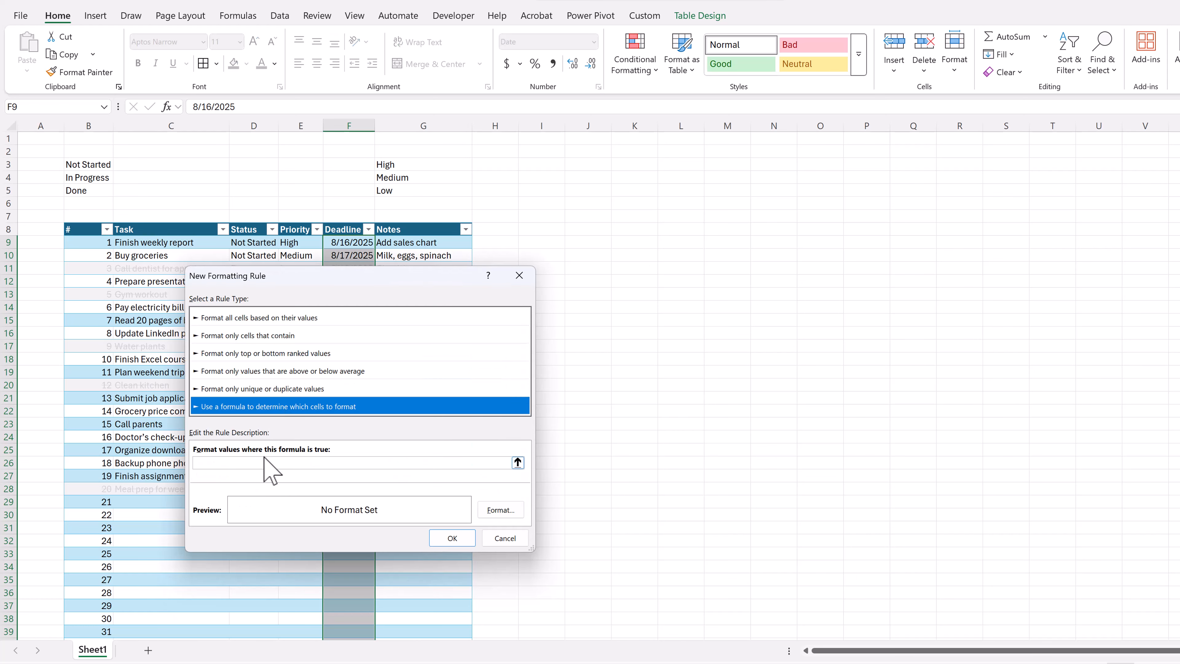
{"action": "left_click", "coordinate": [246, 463]}
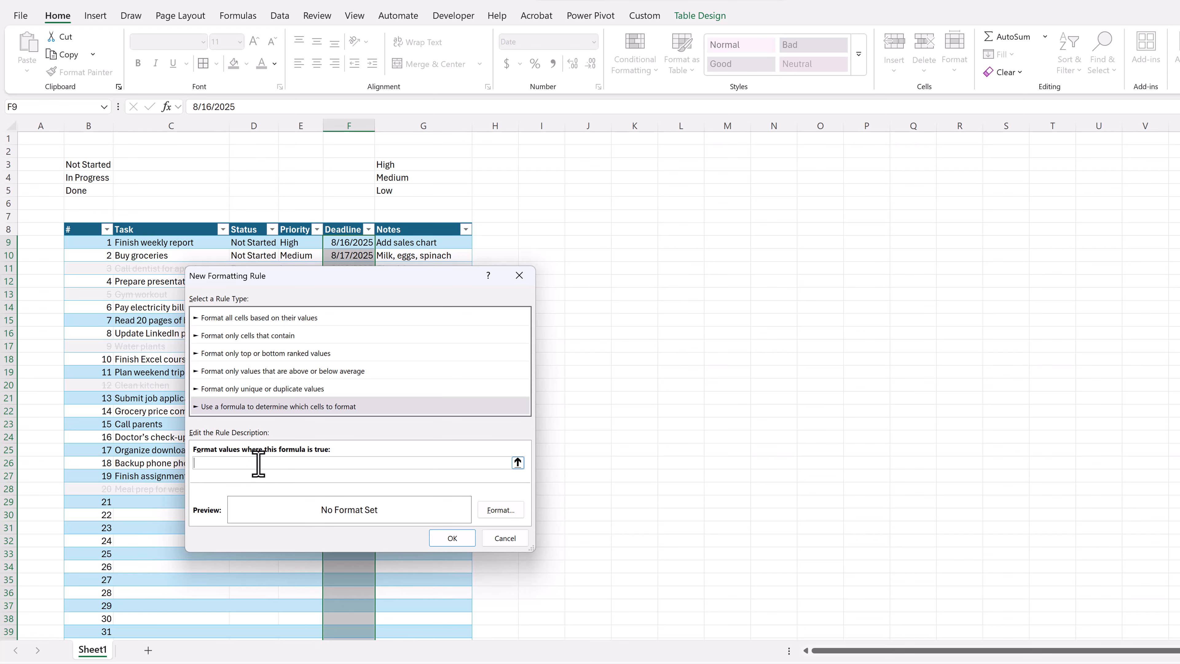
{"action": "type", "text": "=AND(C9<>\"\",F9<TODAY()"}
{"action": "type", "text": ",D9<>"}
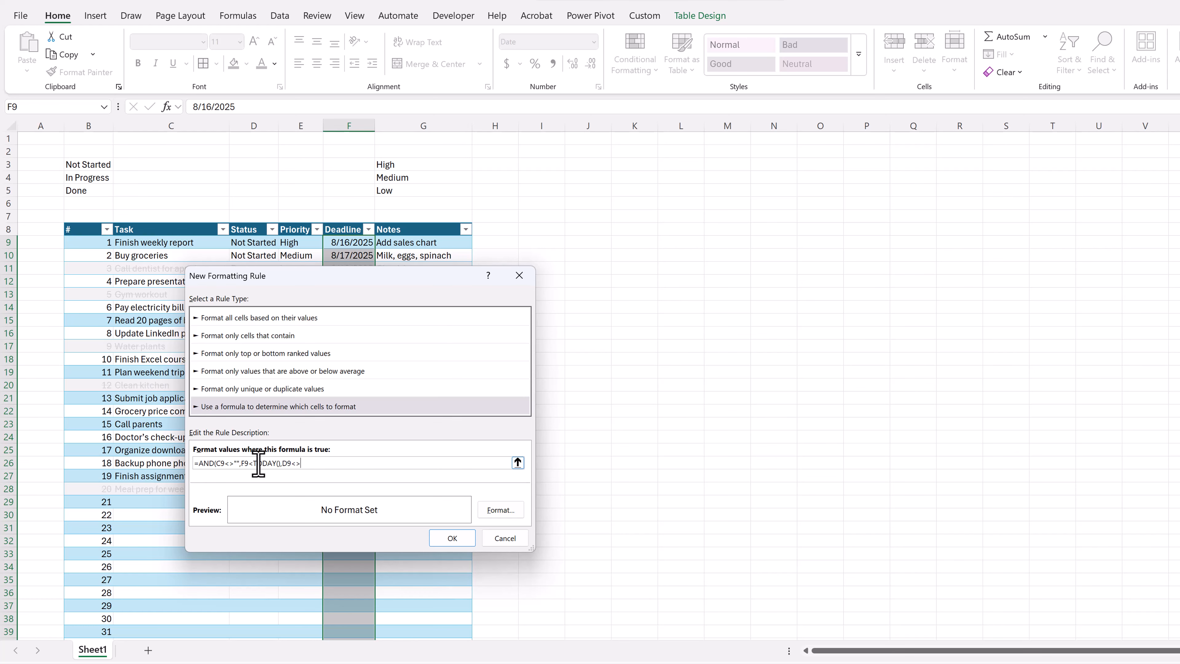
{"action": "left_click", "coordinate": [100, 189]}
{"action": "type", "text": ")"}
Set the overdue rule's fill to the custom color #F4CCCC and apply the rule to the Deadline cells.
{"action": "left_click", "coordinate": [499, 509]}
{"action": "left_click", "coordinate": [283, 385]}
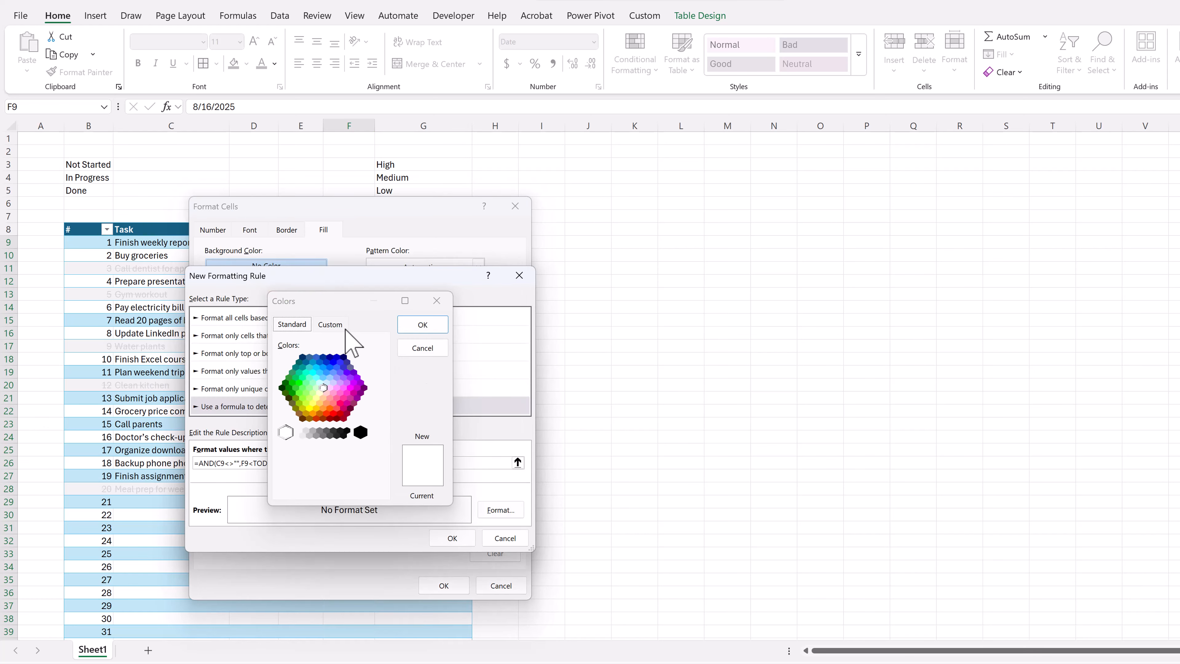
{"action": "left_click", "coordinate": [338, 325]}
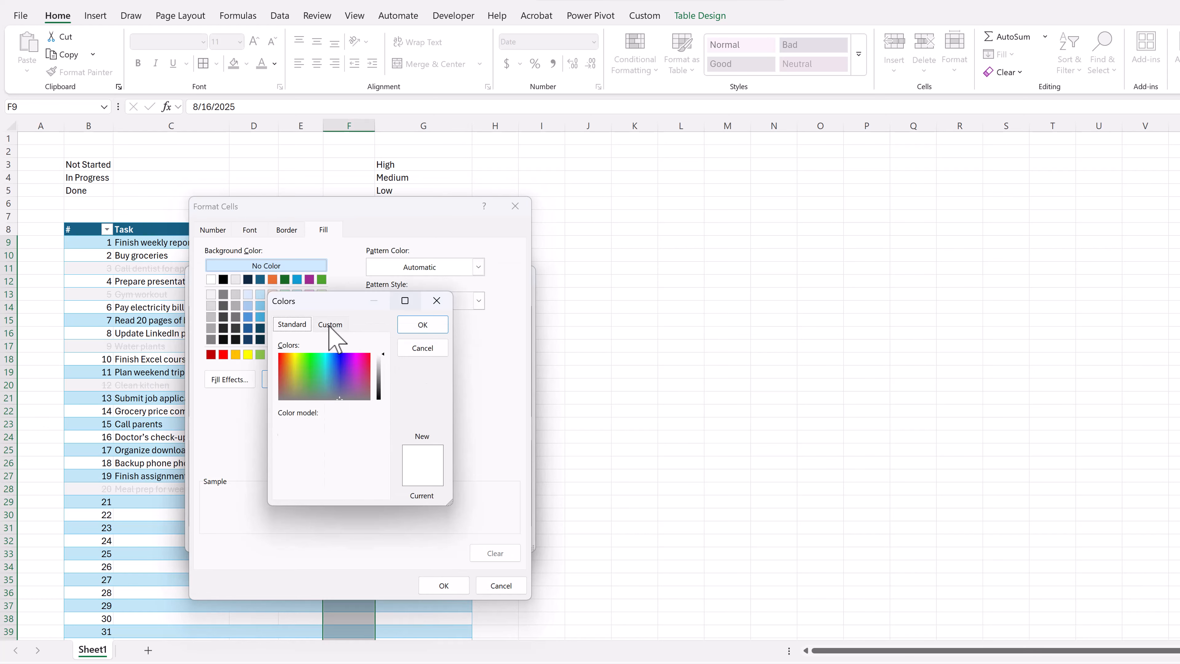
{"action": "double_click", "coordinate": [343, 486]}
{"action": "key", "text": "ctrl+v"}
{"action": "left_click", "coordinate": [420, 322]}
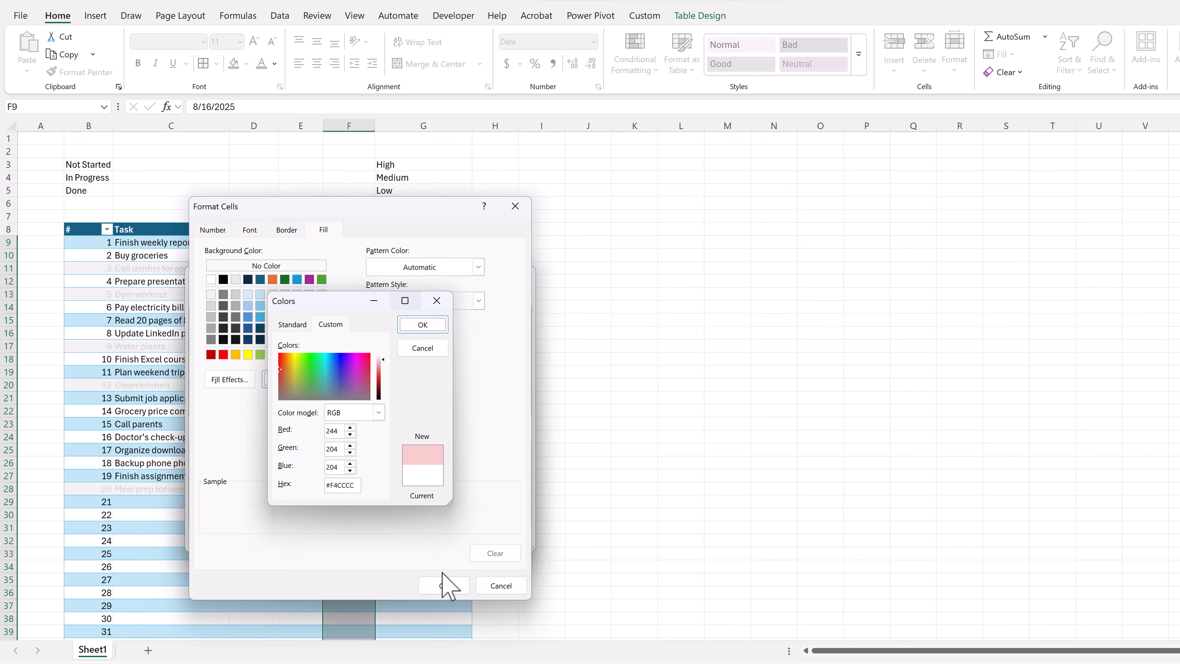
{"action": "left_click", "coordinate": [439, 589]}
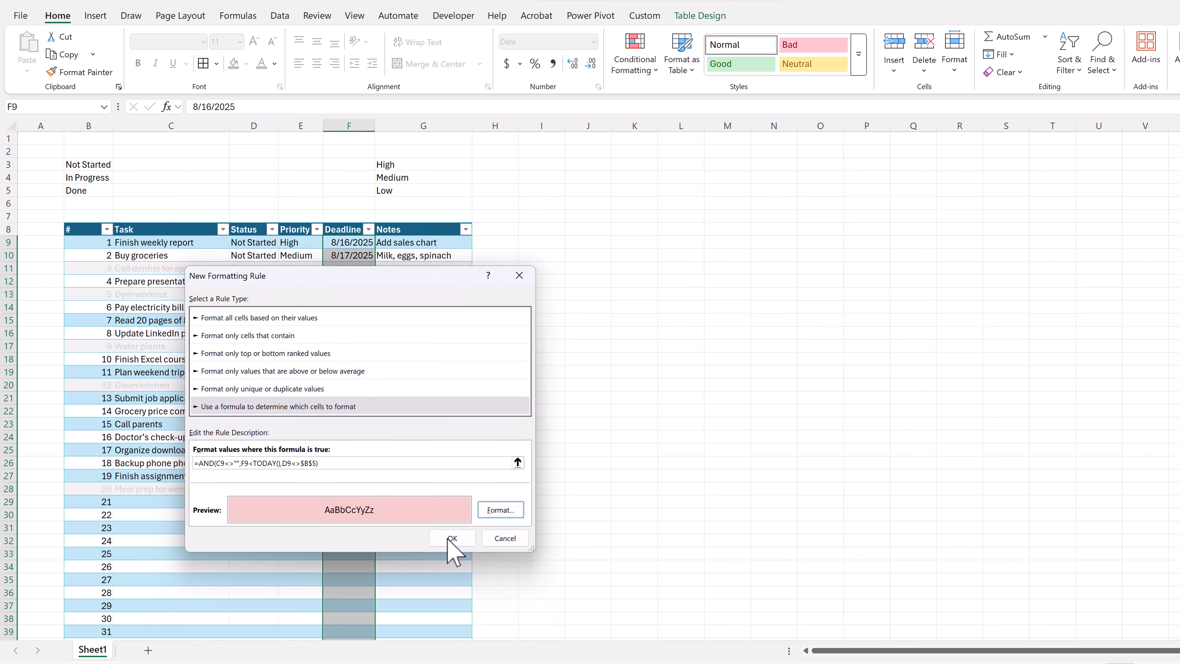
{"action": "left_click", "coordinate": [450, 539]}
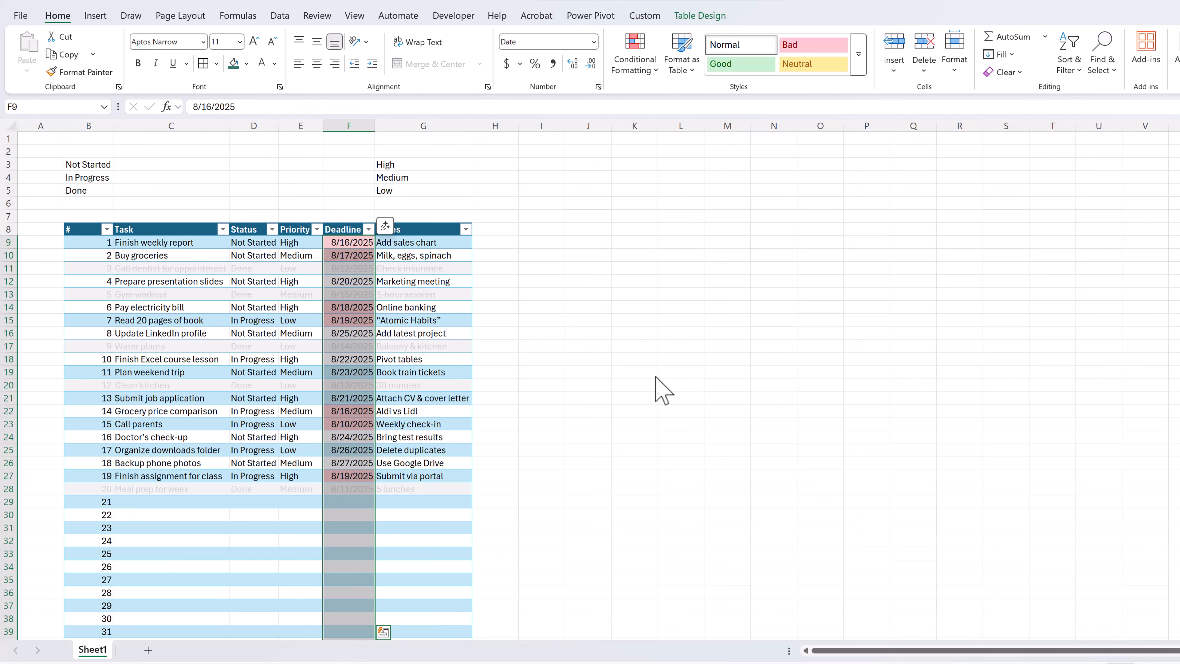
Start another formula-based rule for the Deadline cells, using =AND(C9<>"",D9<>$B$5,F9>Today(),F9<TODAY()+7) as the formula.
{"action": "left_click", "coordinate": [654, 70]}
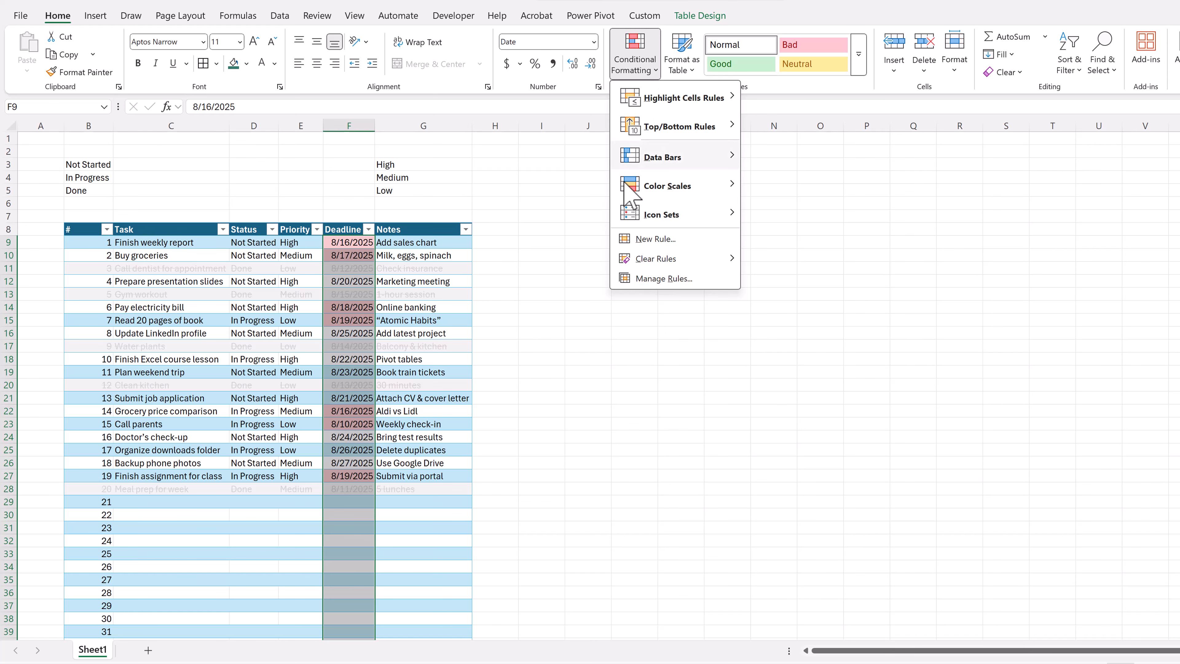
{"action": "key", "text": "Escape"}
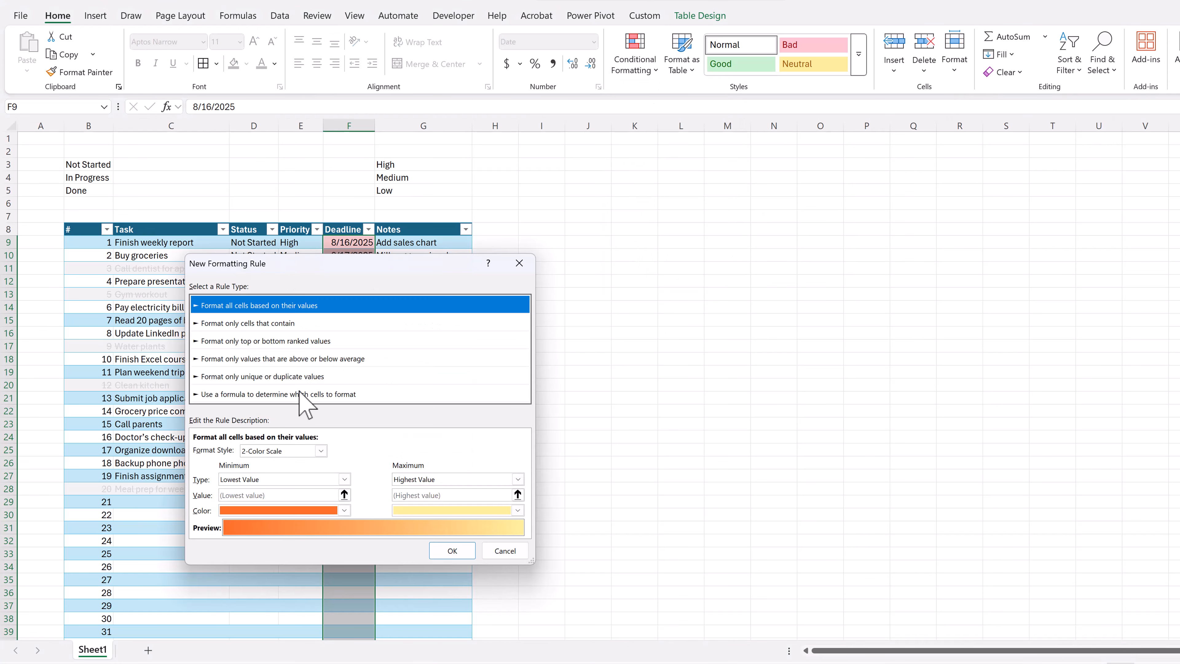
{"action": "left_click", "coordinate": [300, 394]}
{"action": "left_click", "coordinate": [259, 448]}
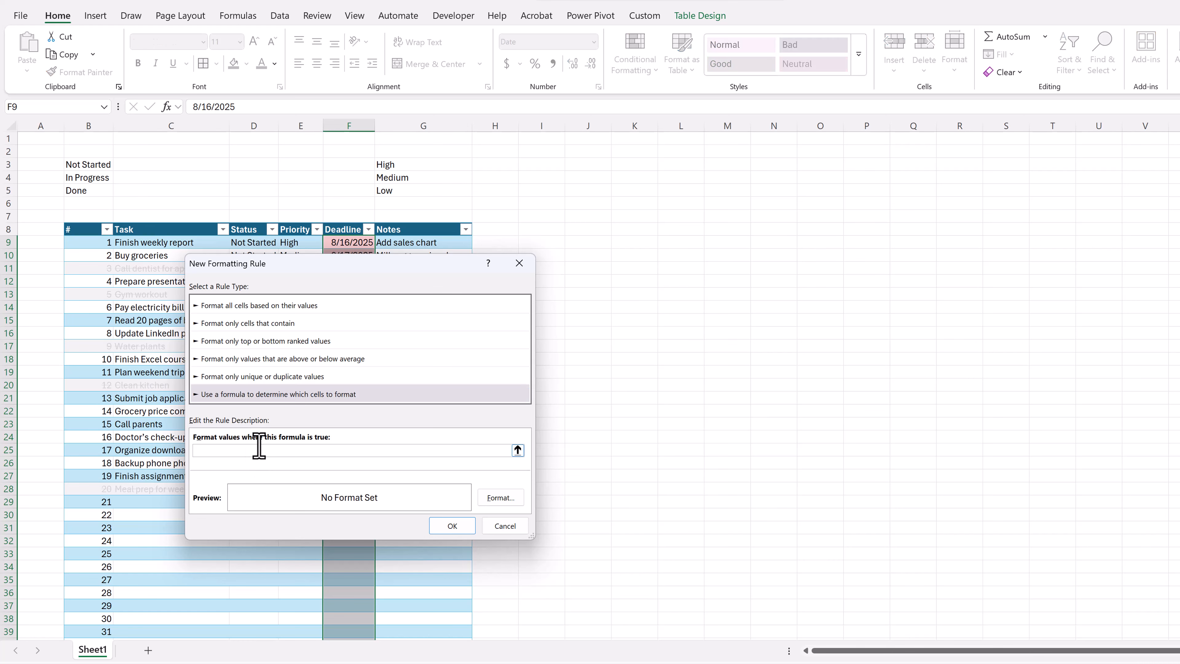
{"action": "type", "text": "=AND(C9<>\"\",D9<>"}
{"action": "left_click", "coordinate": [105, 190]}
{"action": "type", "text": ","}
{"action": "type", "text": "F9>Tod"}
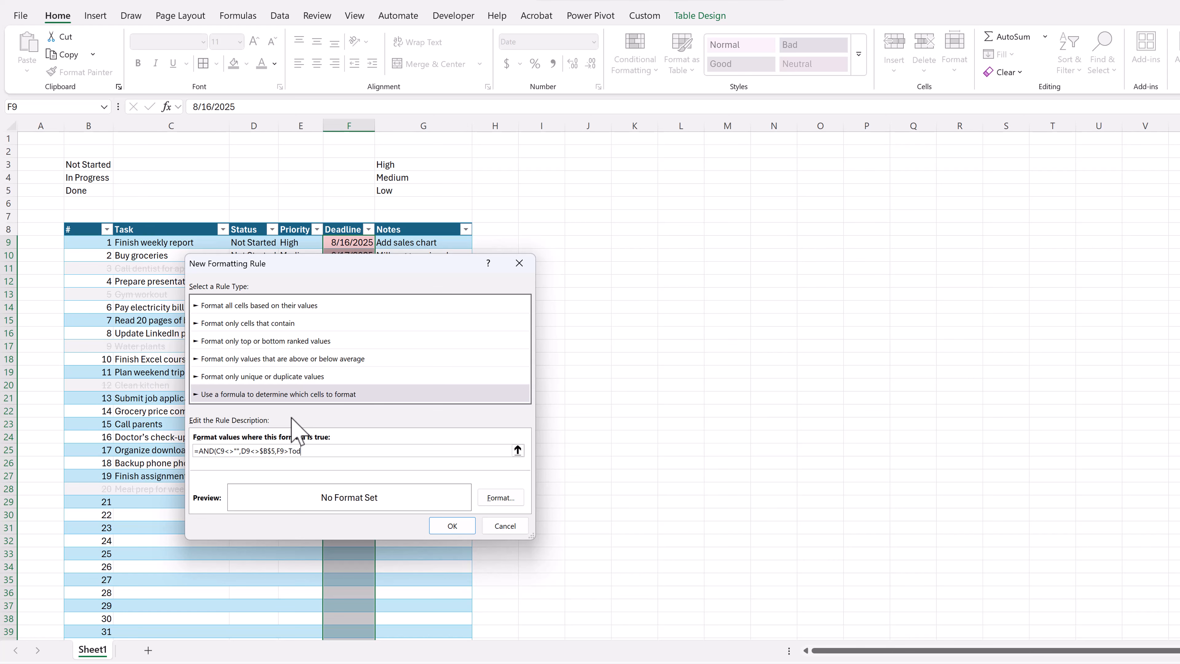
{"action": "type", "text": "ay(),F9<TODAY()+7)"}
Set the upcoming-deadline rule's fill to a custom pale yellow and apply the rule to the Deadline cells.
{"action": "left_click", "coordinate": [498, 500]}
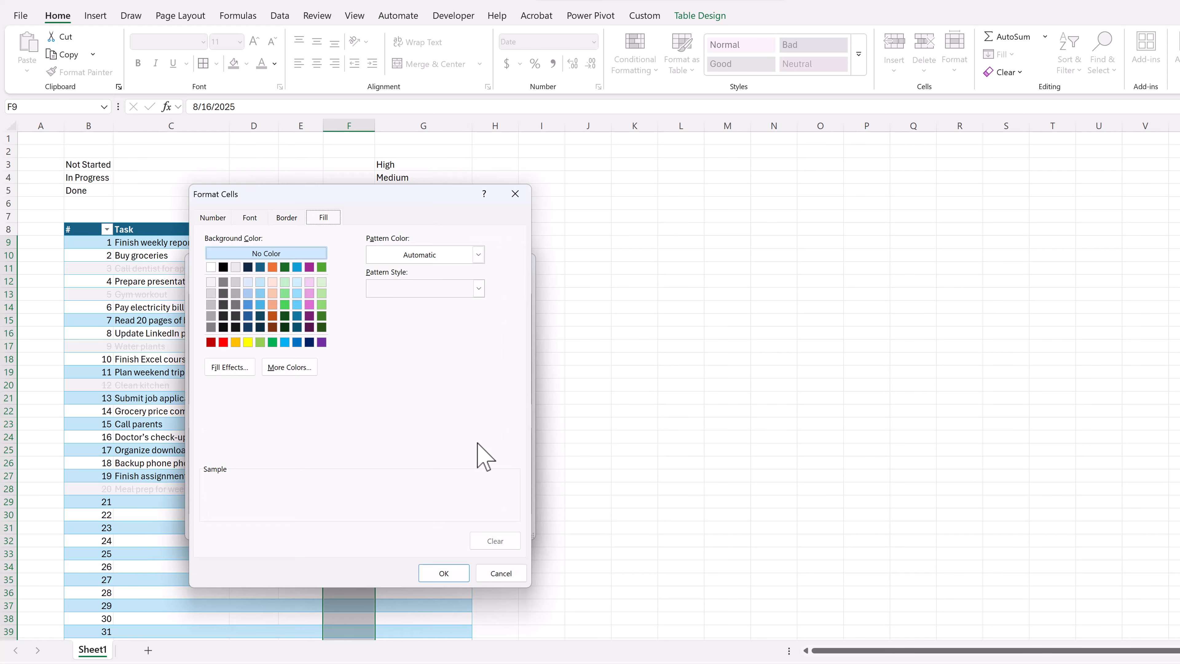
{"action": "left_click", "coordinate": [279, 368]}
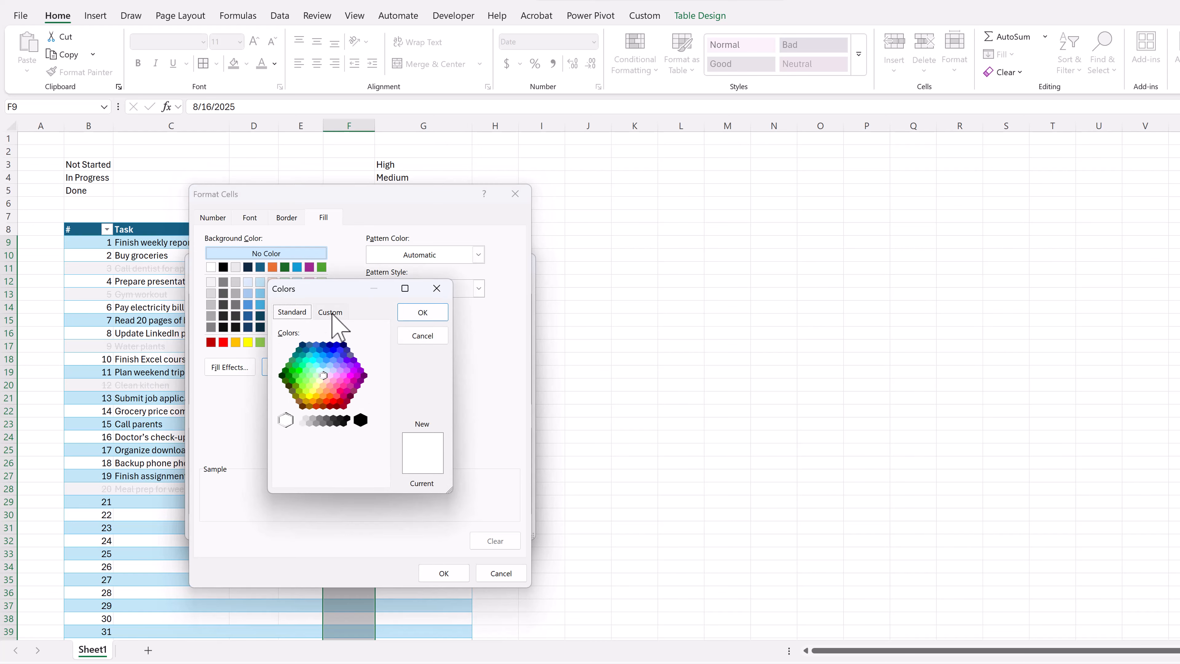
{"action": "left_click", "coordinate": [331, 313]}
{"action": "double_click", "coordinate": [343, 473]}
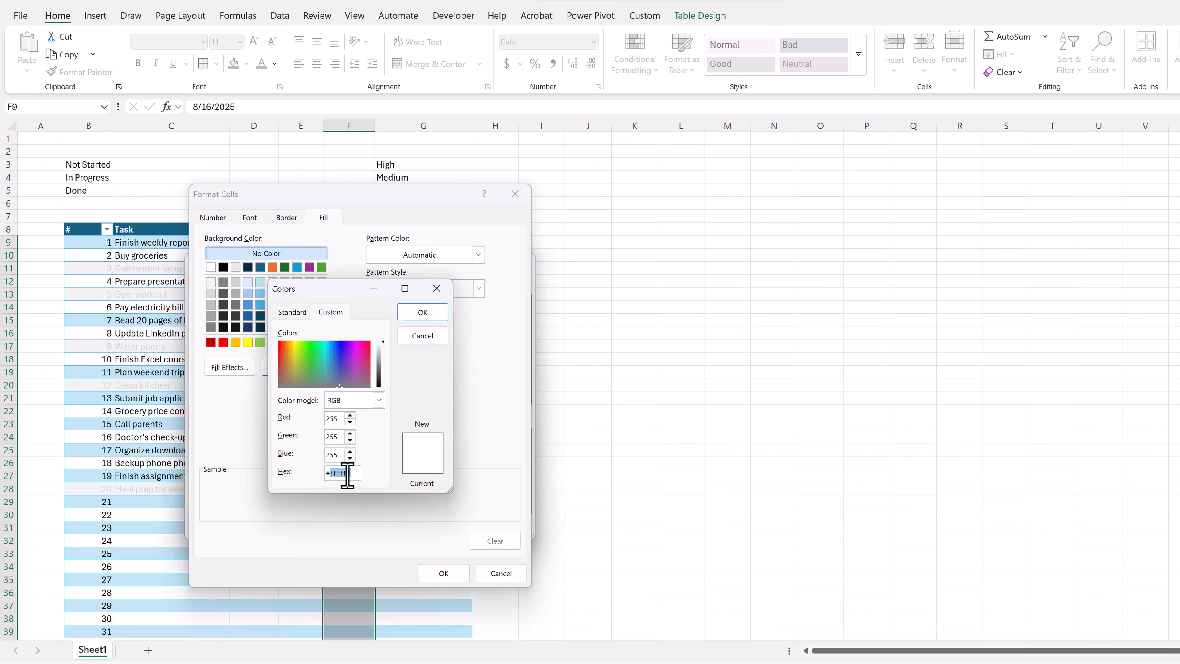
{"action": "key", "text": "ctrl+v"}
{"action": "left_click", "coordinate": [426, 314]}
{"action": "left_click", "coordinate": [447, 569]}
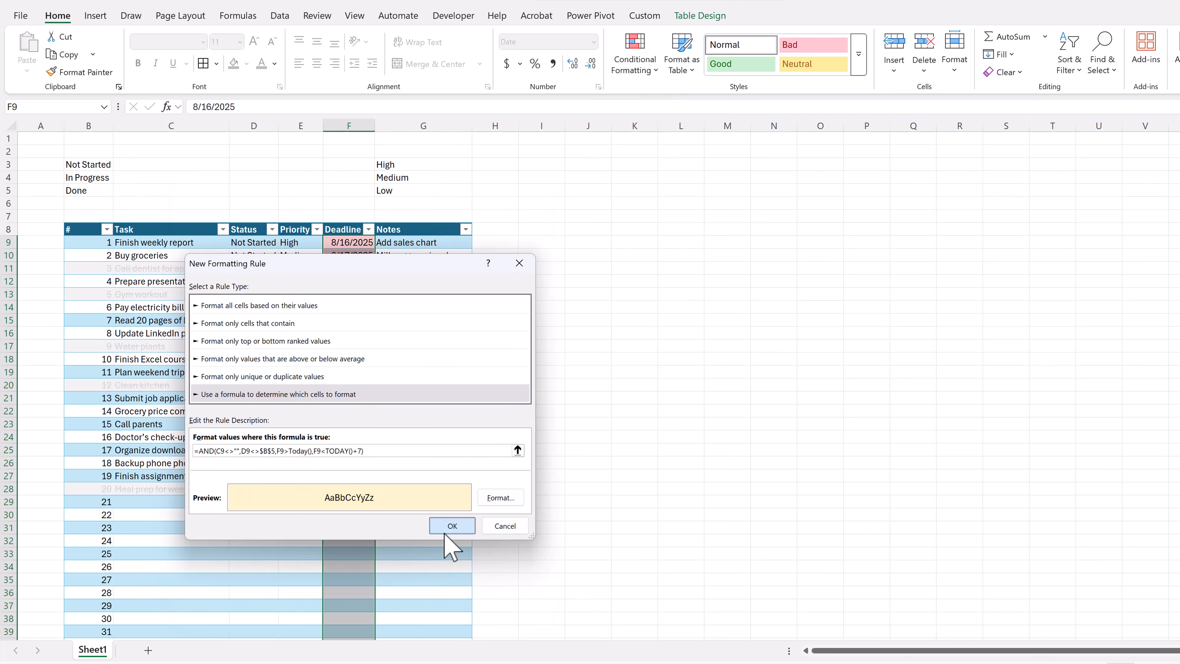
{"action": "left_click", "coordinate": [445, 533]}
{"action": "left_click", "coordinate": [632, 386]}
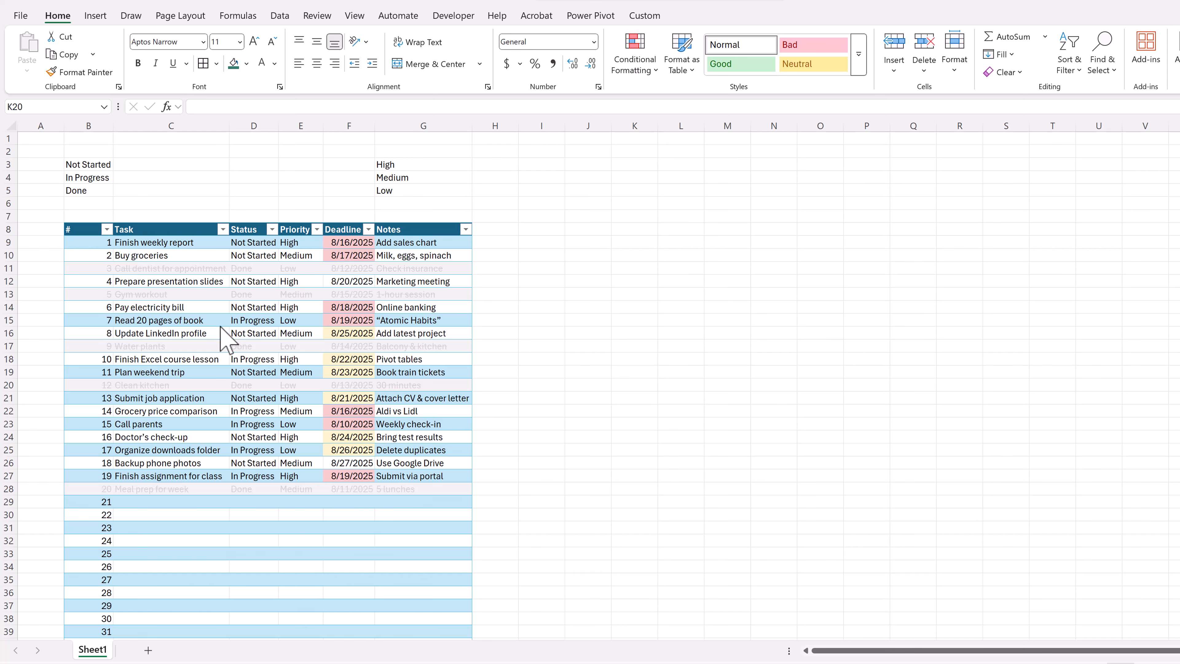
Start a formula-based conditional formatting rule for all the Priority column's table cells from E9 down, using =E9=$G$3 as the formula.
{"action": "left_click", "coordinate": [289, 243]}
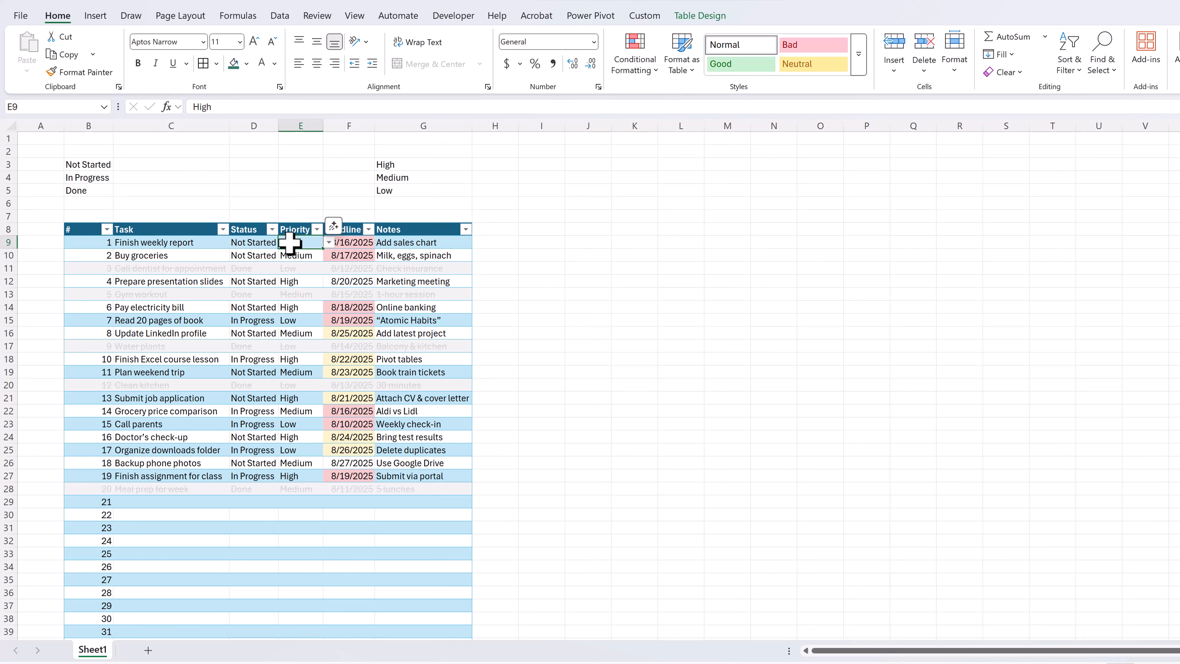
{"action": "key", "text": "ctrl+shift+Down"}
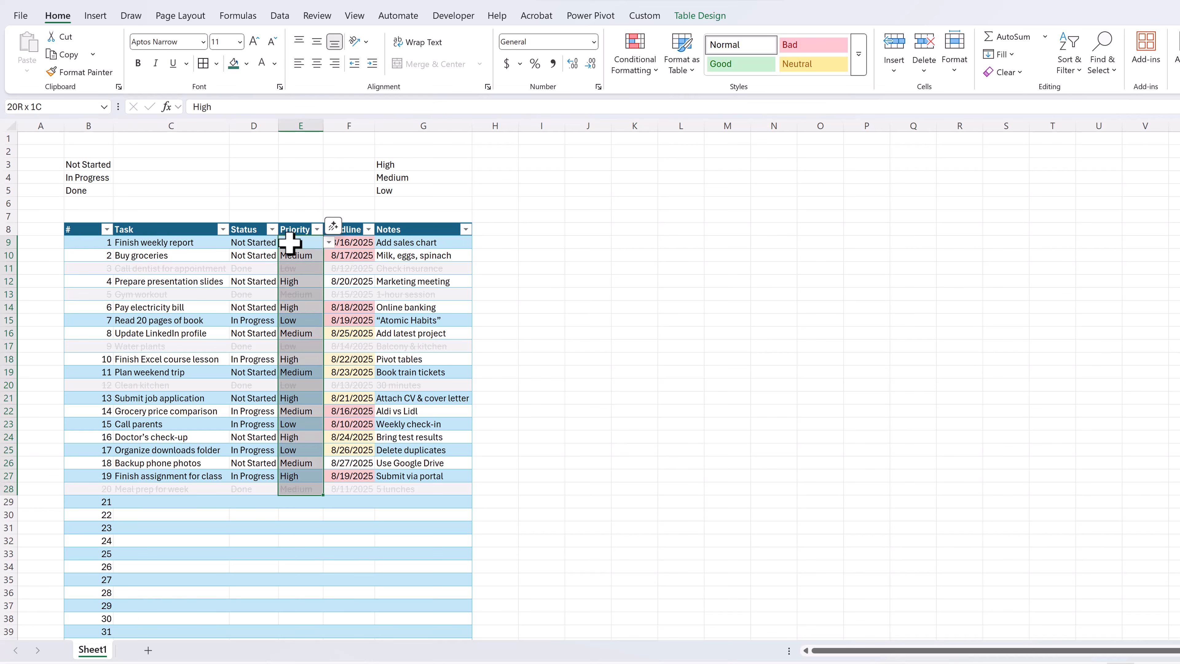
{"action": "key", "text": "ctrl+shift+Down"}
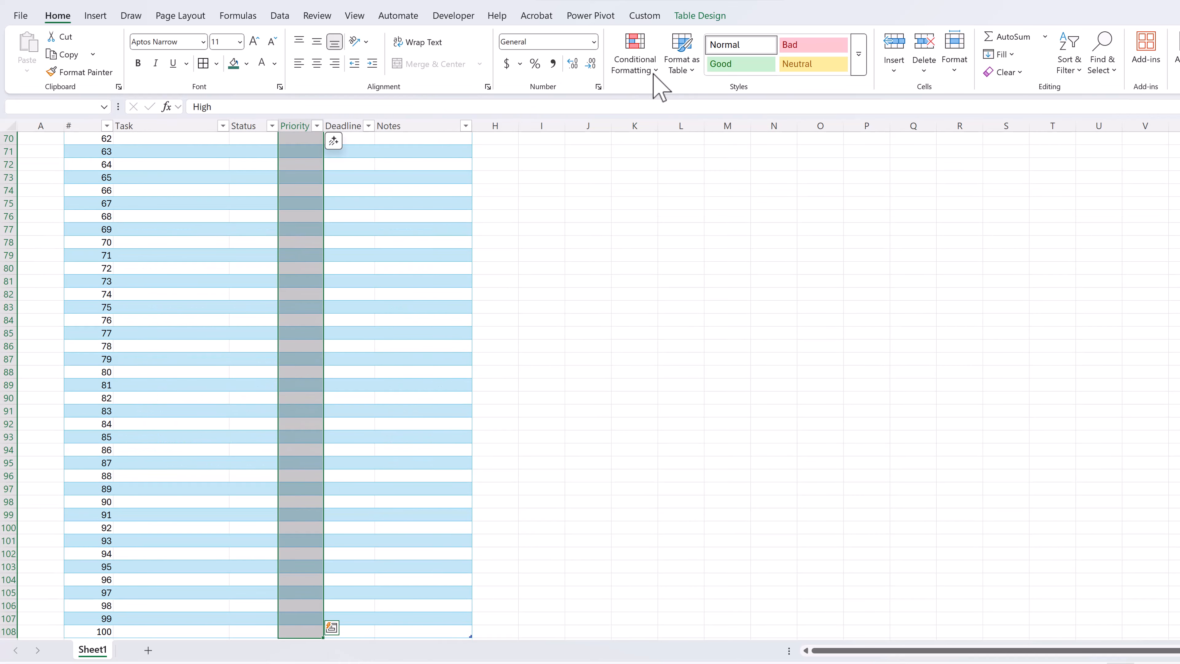
{"action": "left_click", "coordinate": [651, 71]}
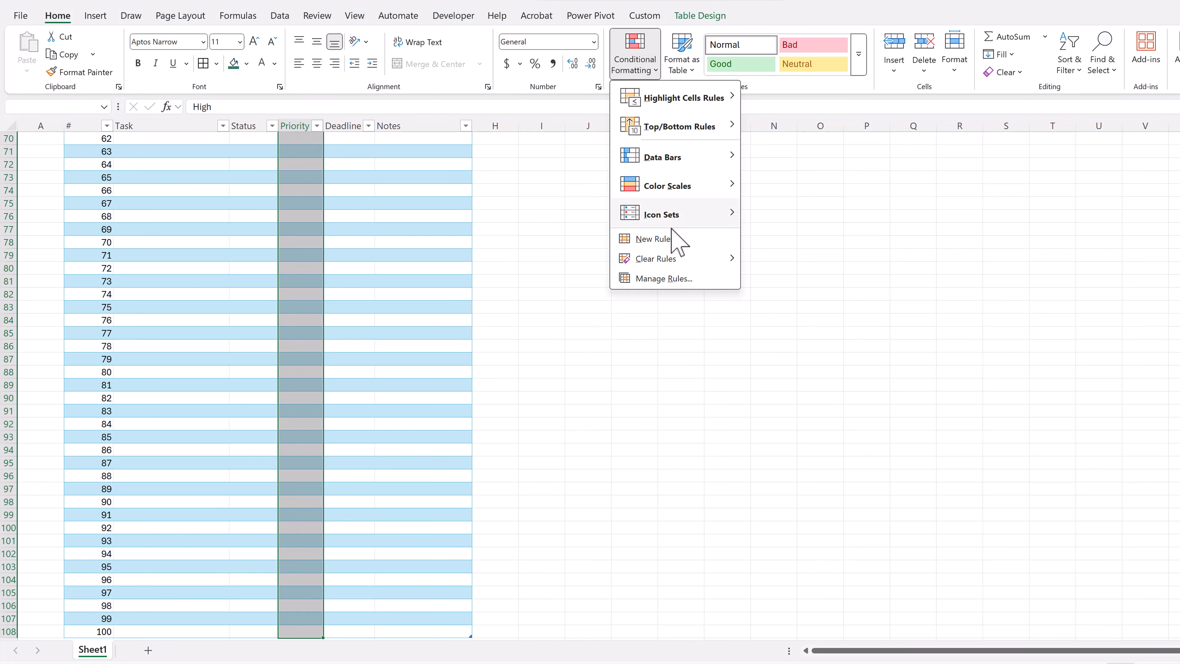
{"action": "left_click", "coordinate": [661, 239]}
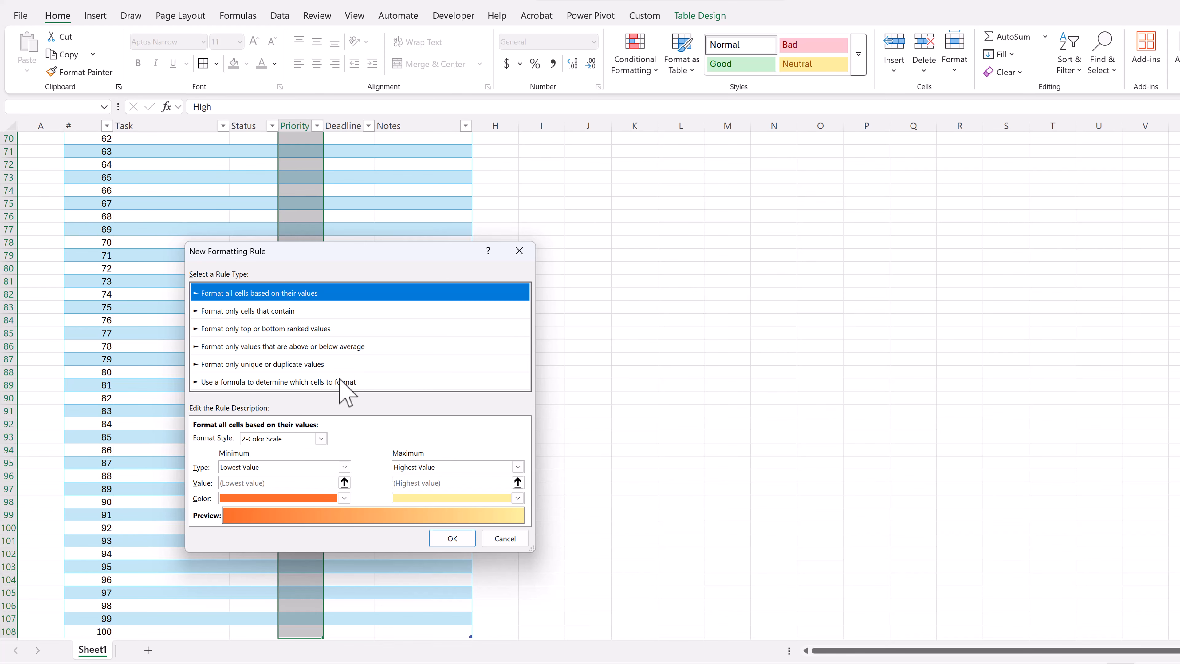
{"action": "left_click", "coordinate": [344, 381]}
{"action": "left_click", "coordinate": [277, 438]}
{"action": "type", "text": "="}
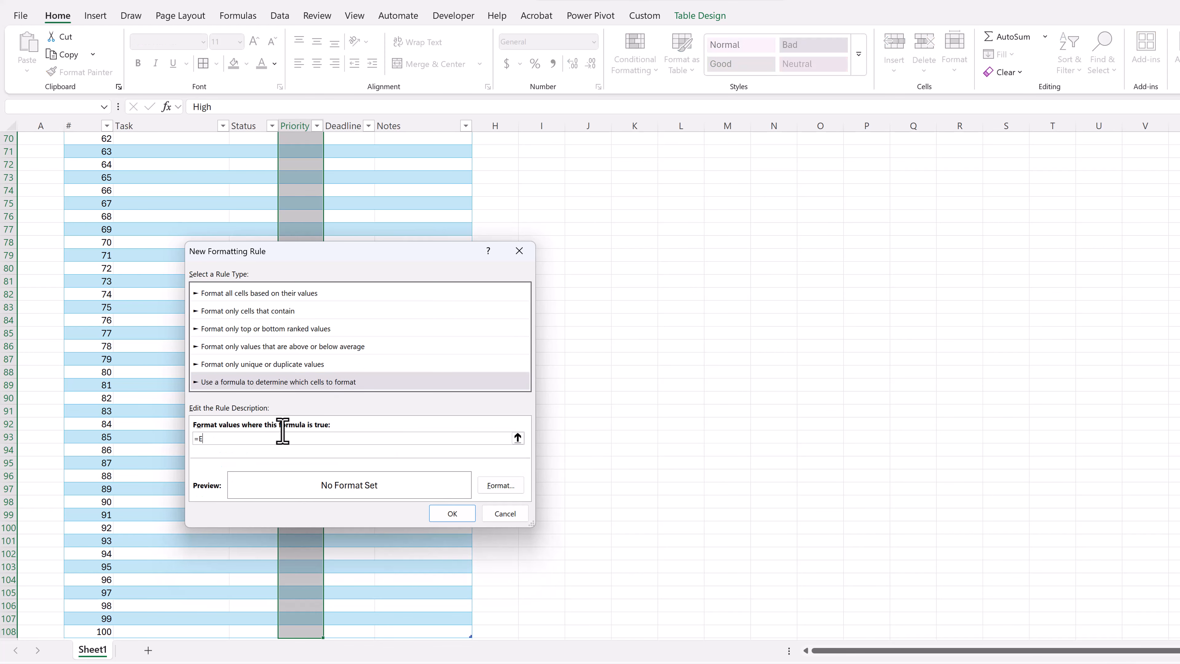
{"action": "type", "text": "E9="}
{"action": "scroll", "coordinate": [411, 177], "scroll_direction": "up", "scroll_amount": 20}
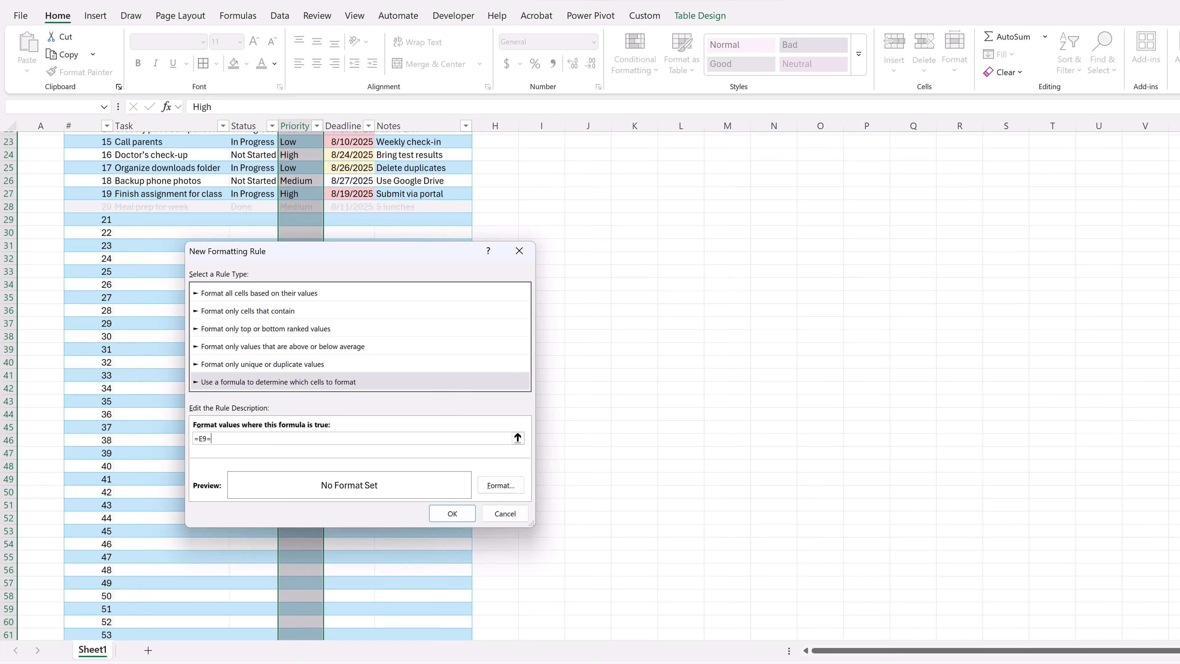
{"action": "left_click", "coordinate": [397, 164]}
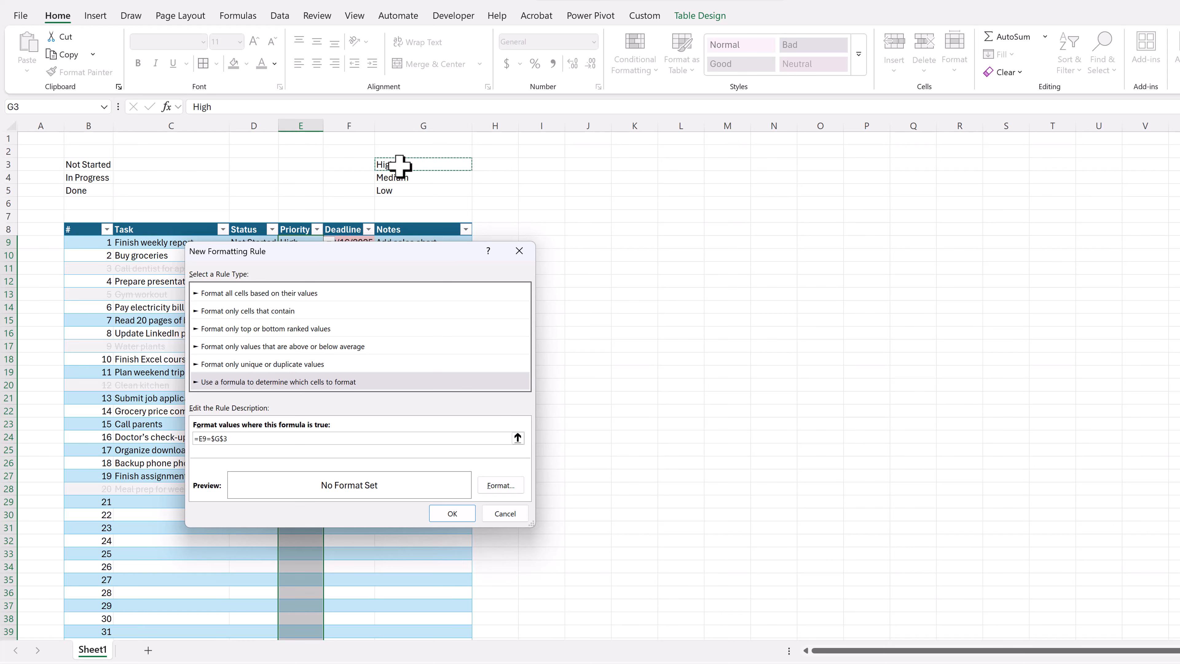
Set the High priority rule's fill to the custom color #F4CCCC and apply the rule to the Priority cells.
{"action": "left_click", "coordinate": [510, 485]}
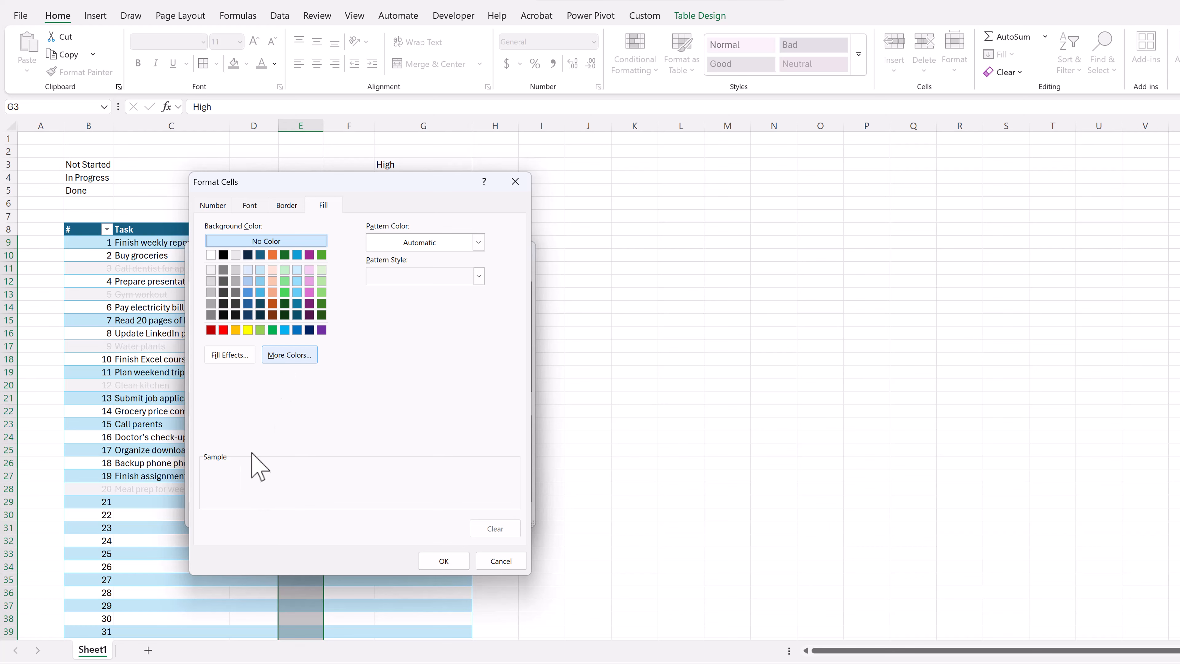
{"action": "left_click", "coordinate": [290, 355]}
{"action": "left_click", "coordinate": [329, 299]}
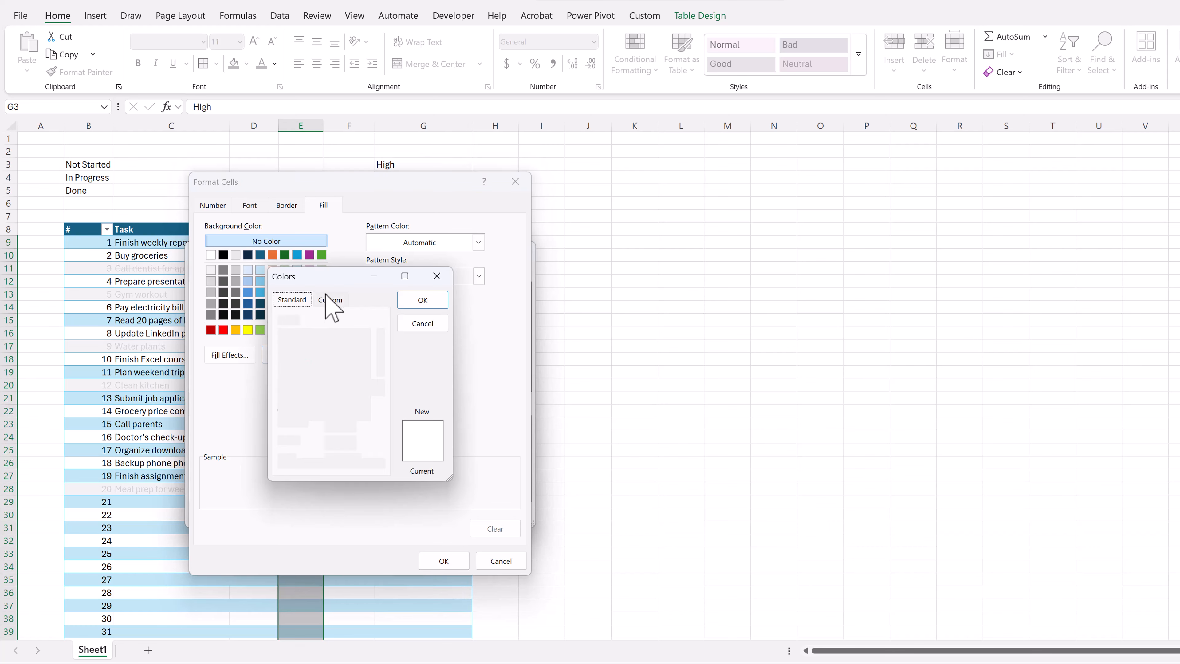
{"action": "double_click", "coordinate": [349, 461]}
{"action": "type", "text": "#F4CCCC"}
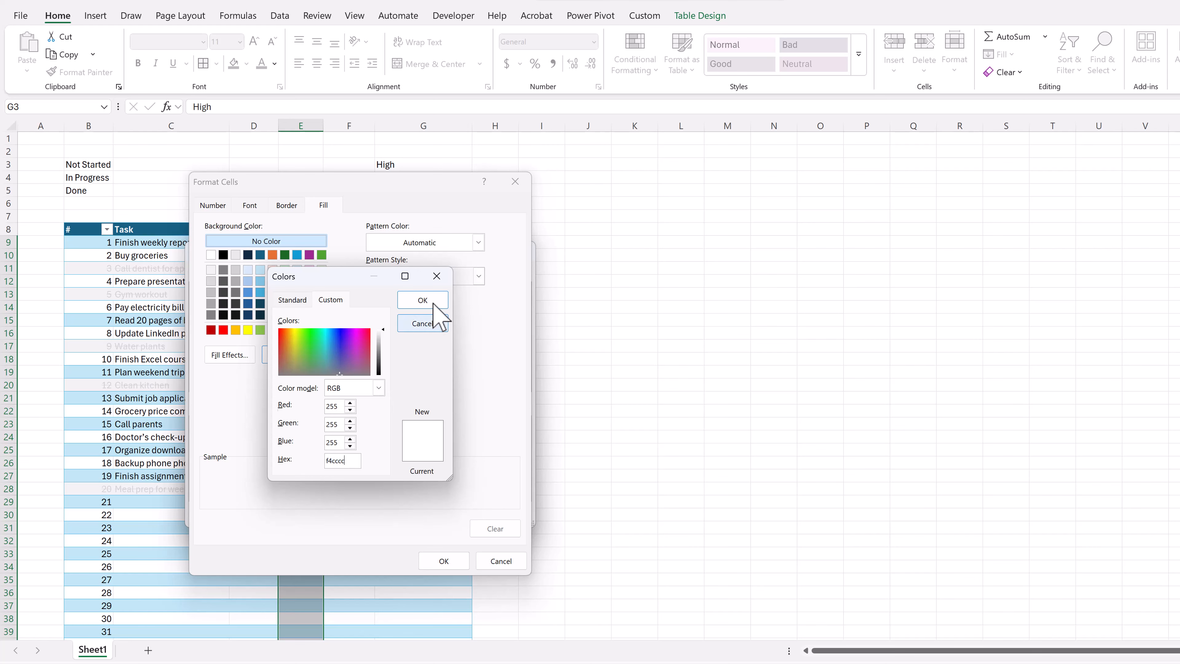
{"action": "left_click", "coordinate": [434, 304]}
{"action": "key", "text": "Return"}
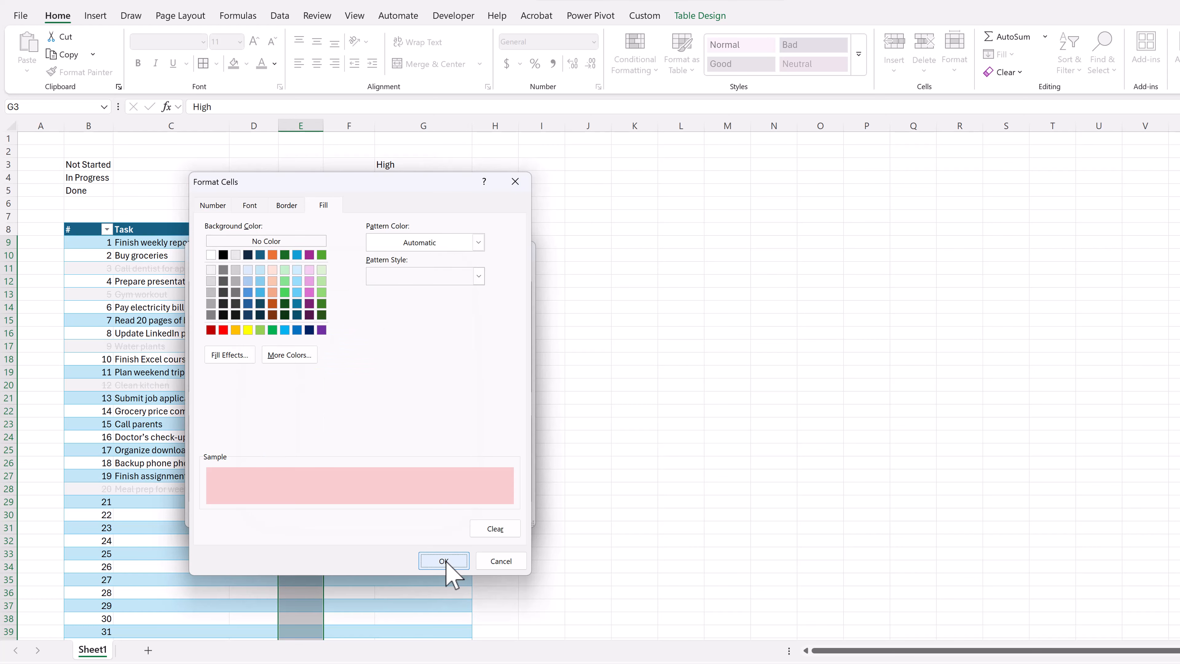
{"action": "left_click", "coordinate": [443, 561]}
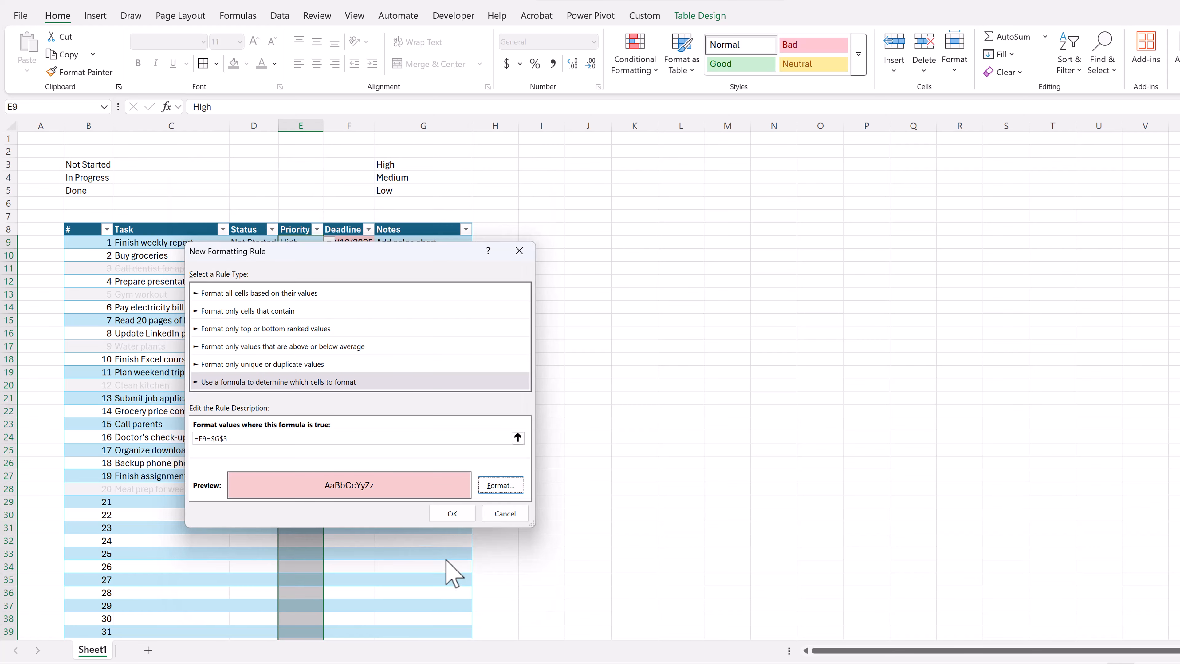
{"action": "left_click", "coordinate": [446, 513]}
Duplicate the High priority conditional formatting rule and set the copy's formula to =E9=$G$4.
{"action": "left_click", "coordinate": [637, 69]}
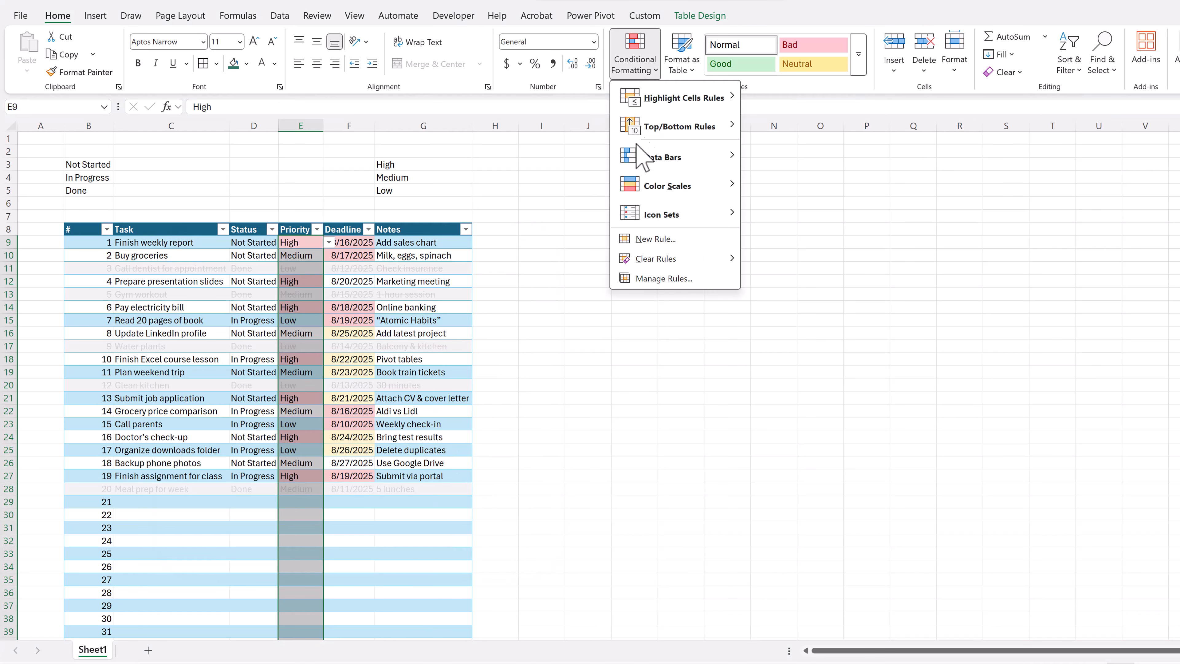
{"action": "left_click", "coordinate": [497, 306]}
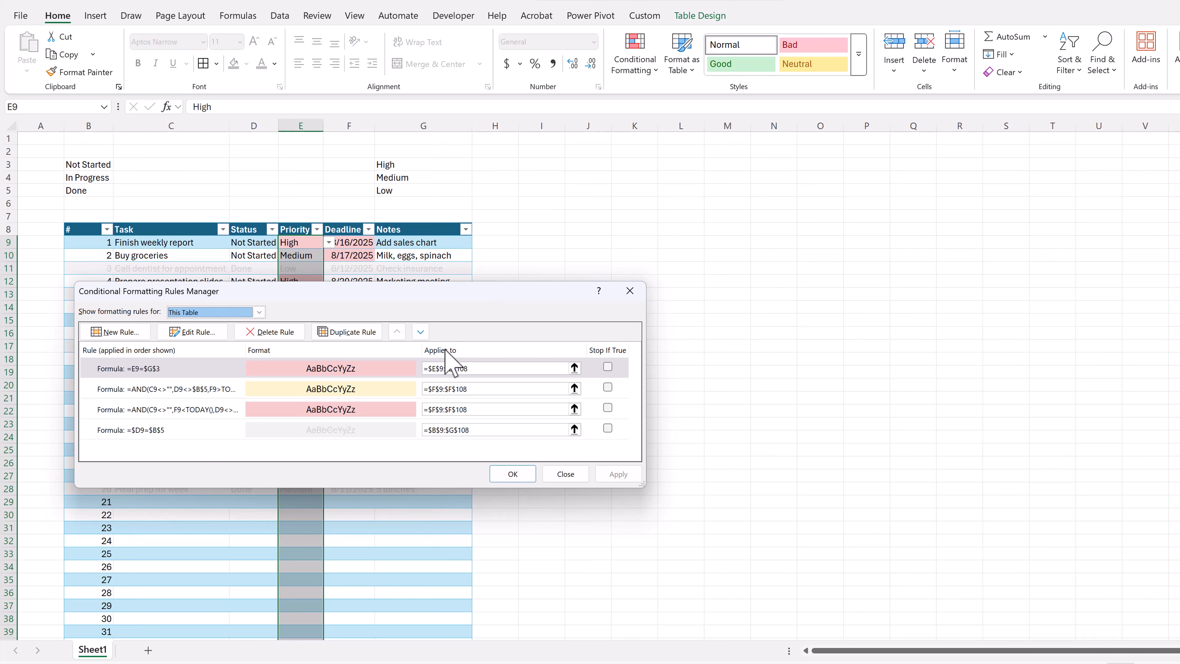
{"action": "left_click", "coordinate": [174, 367]}
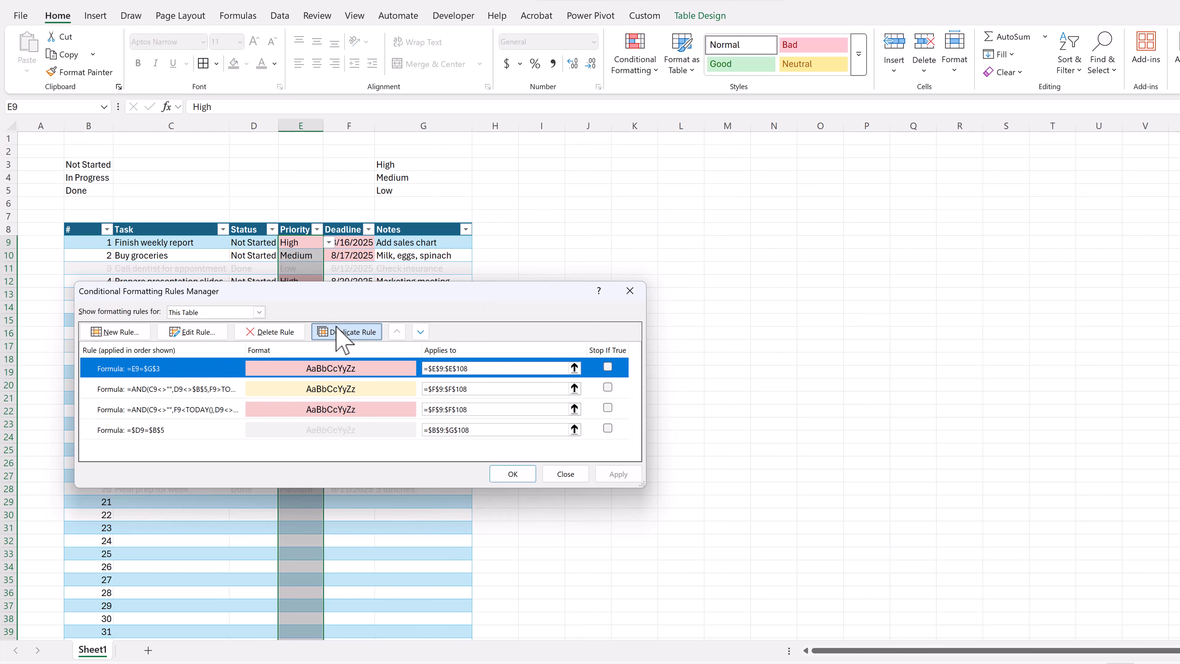
{"action": "left_click", "coordinate": [347, 332]}
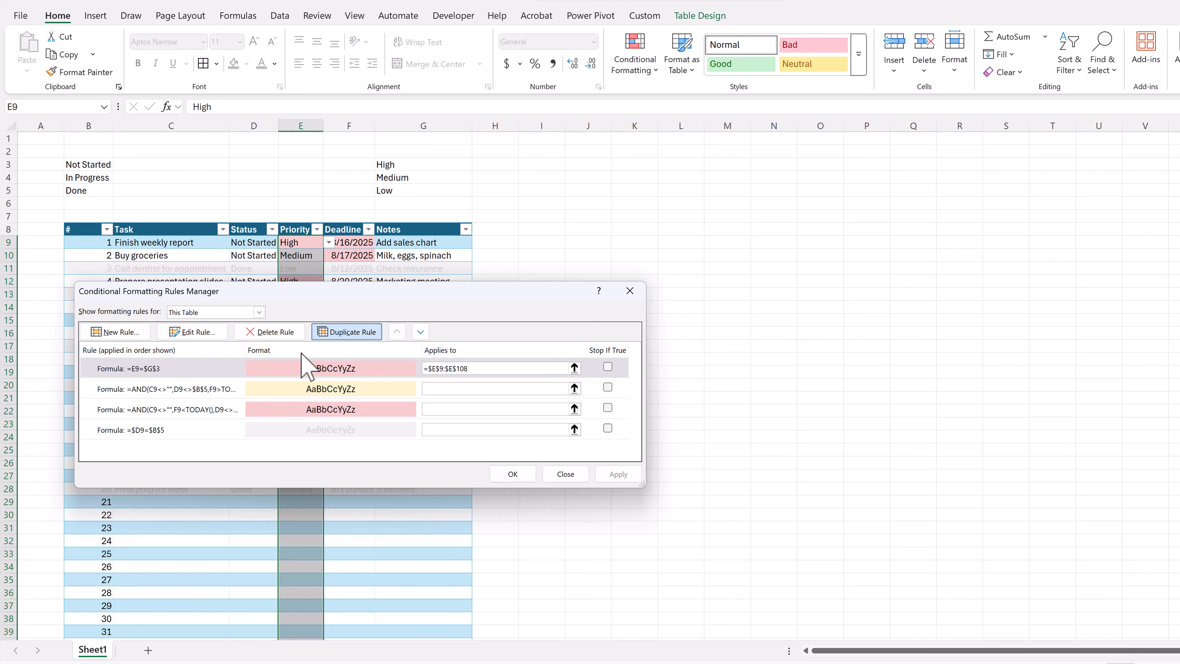
{"action": "double_click", "coordinate": [173, 369]}
{"action": "left_click", "coordinate": [249, 439]}
{"action": "key", "text": "BackSpace"}
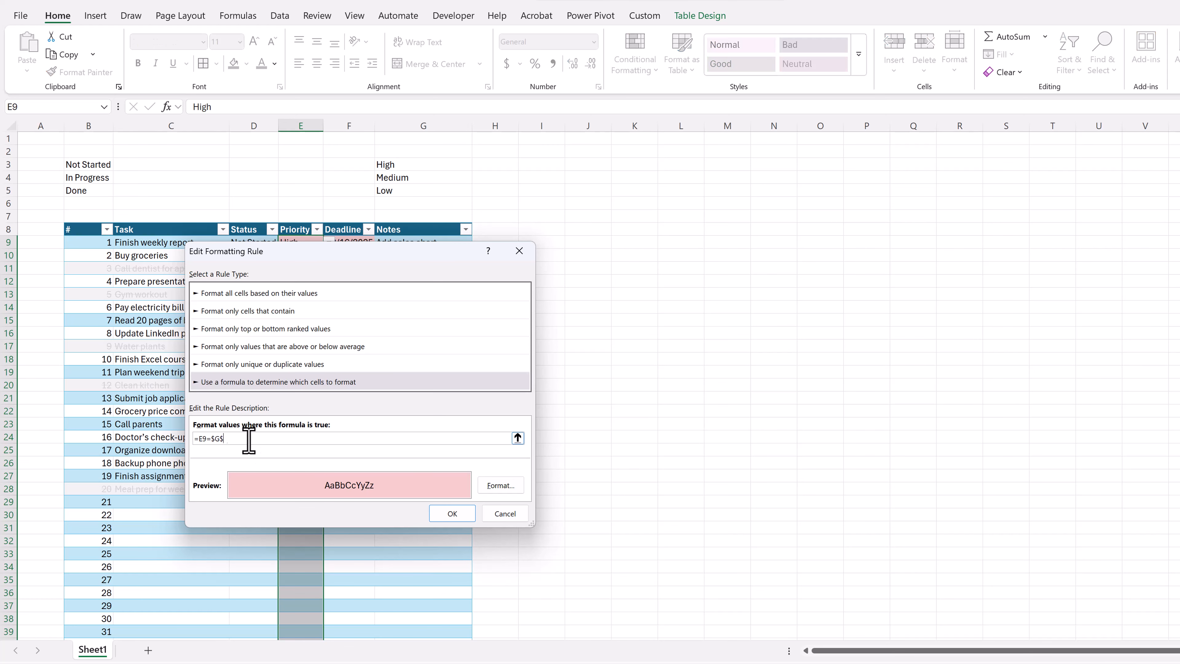
{"action": "type", "text": "4"}
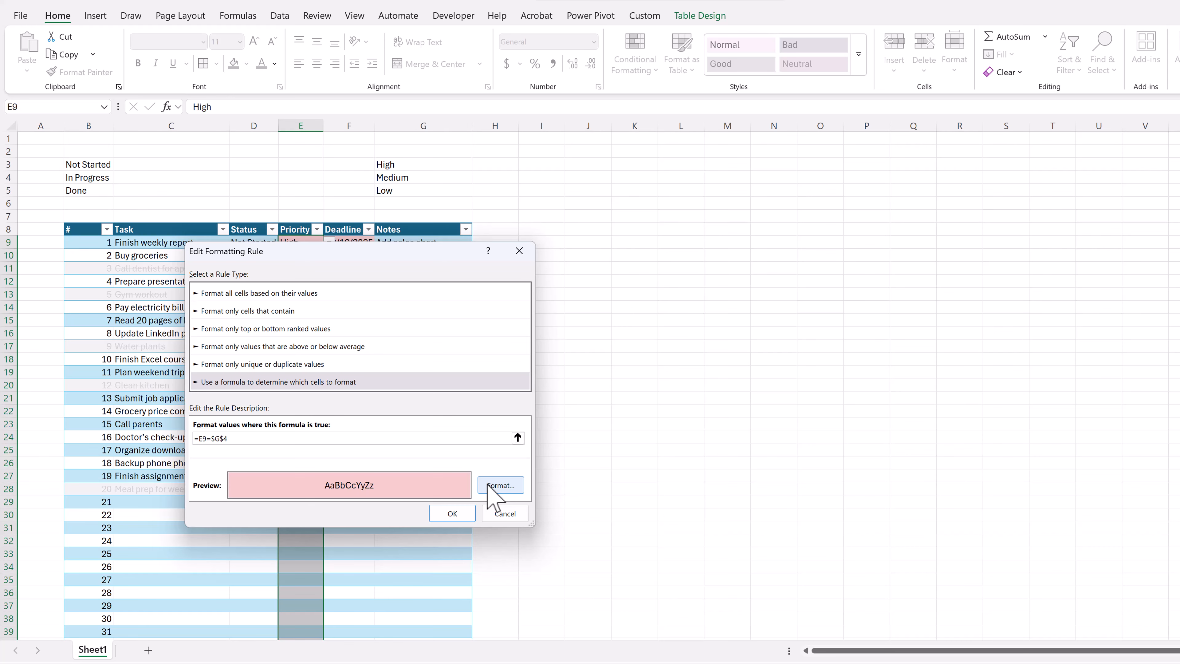
Set the Medium priority rule's fill to the custom color #FFF2CC and save the rule.
{"action": "left_click", "coordinate": [487, 486]}
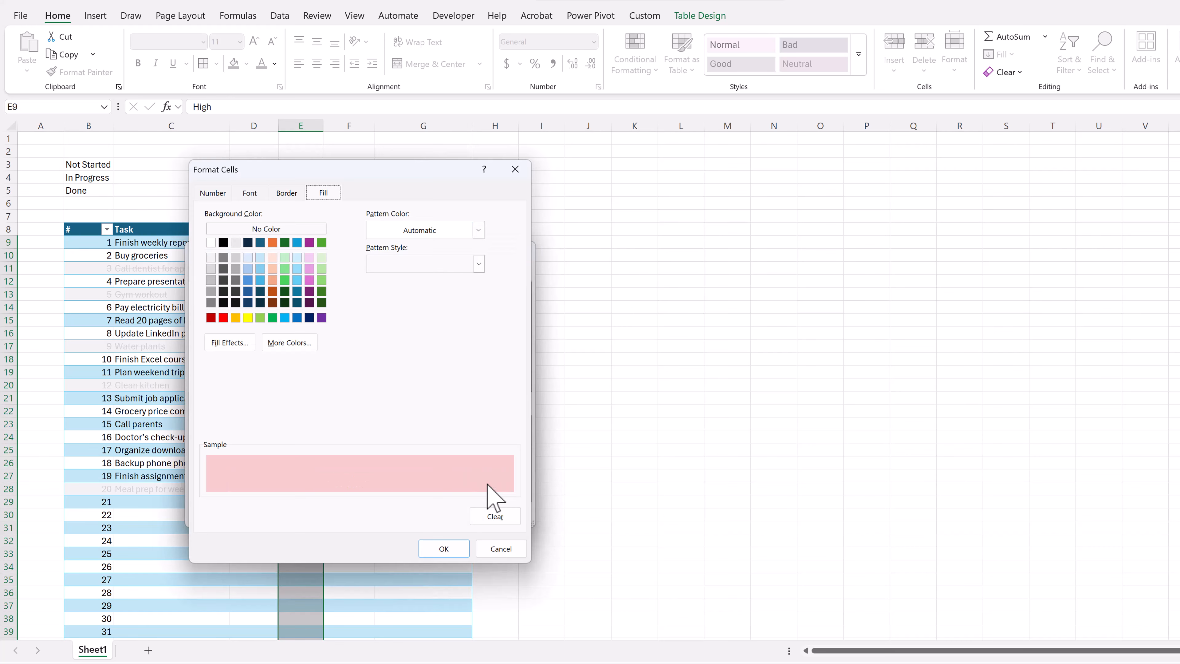
{"action": "left_click", "coordinate": [301, 345]}
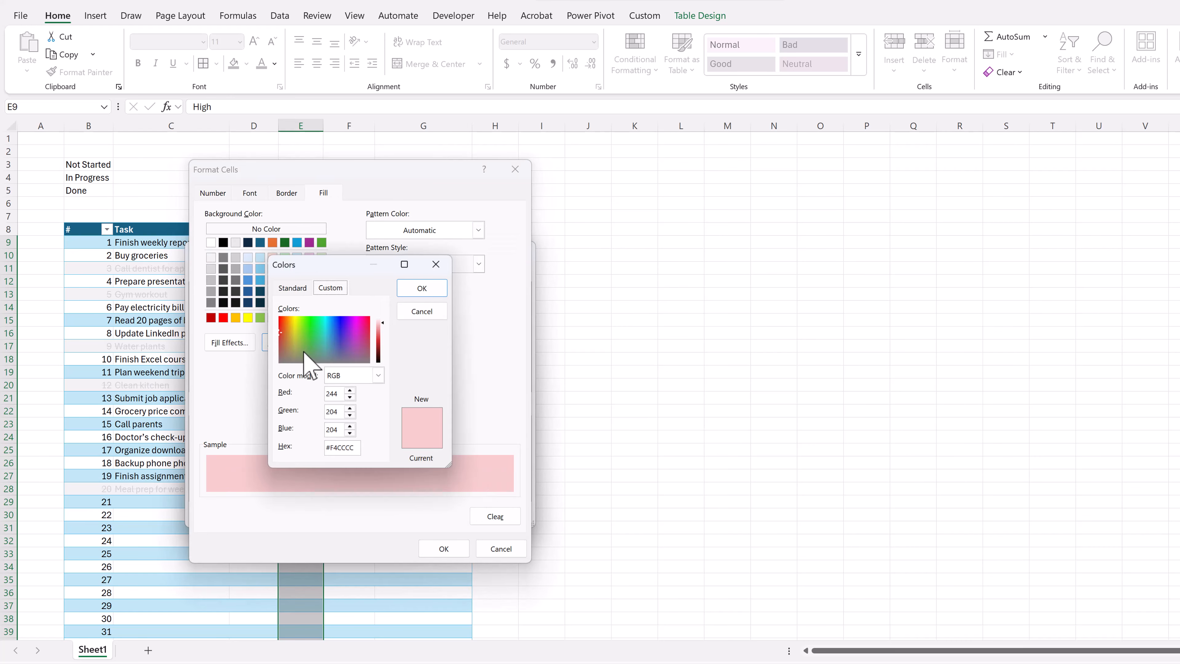
{"action": "double_click", "coordinate": [346, 448]}
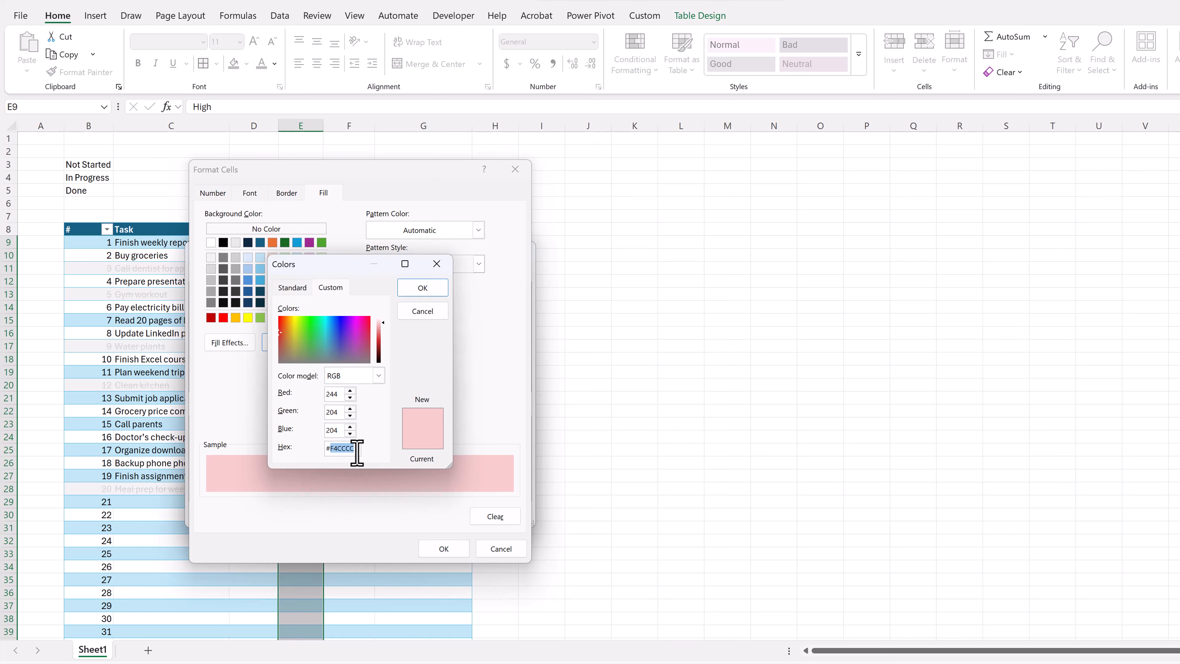
{"action": "type", "text": "fff2cc"}
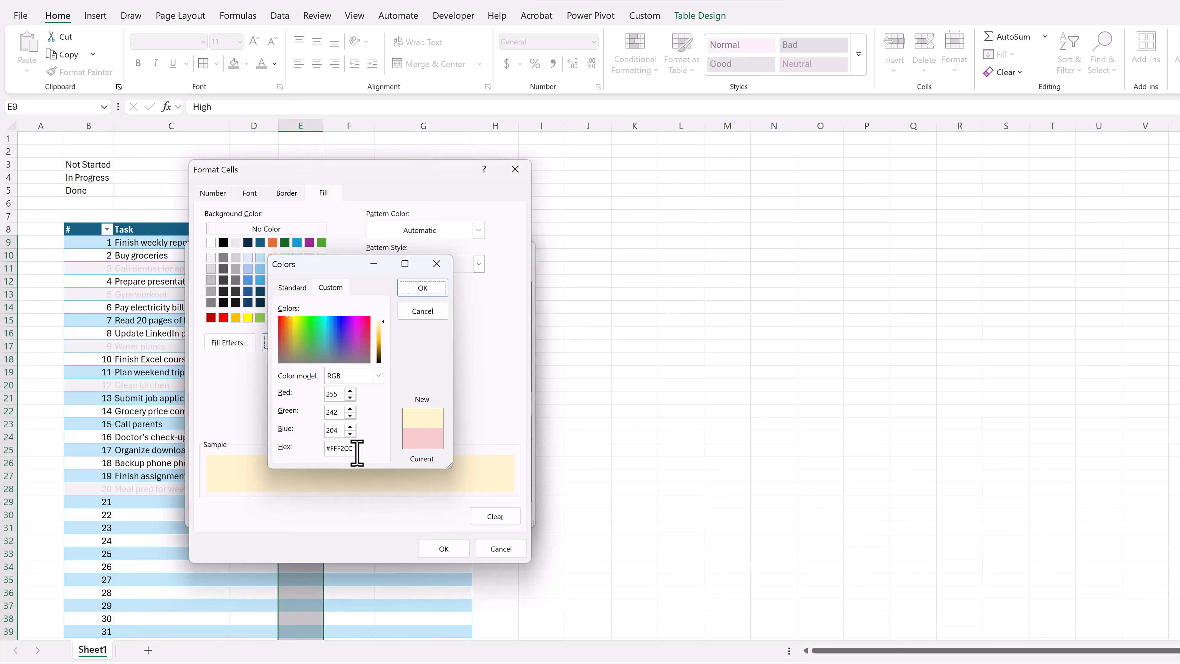
{"action": "key", "text": "Return"}
{"action": "left_click", "coordinate": [444, 549]}
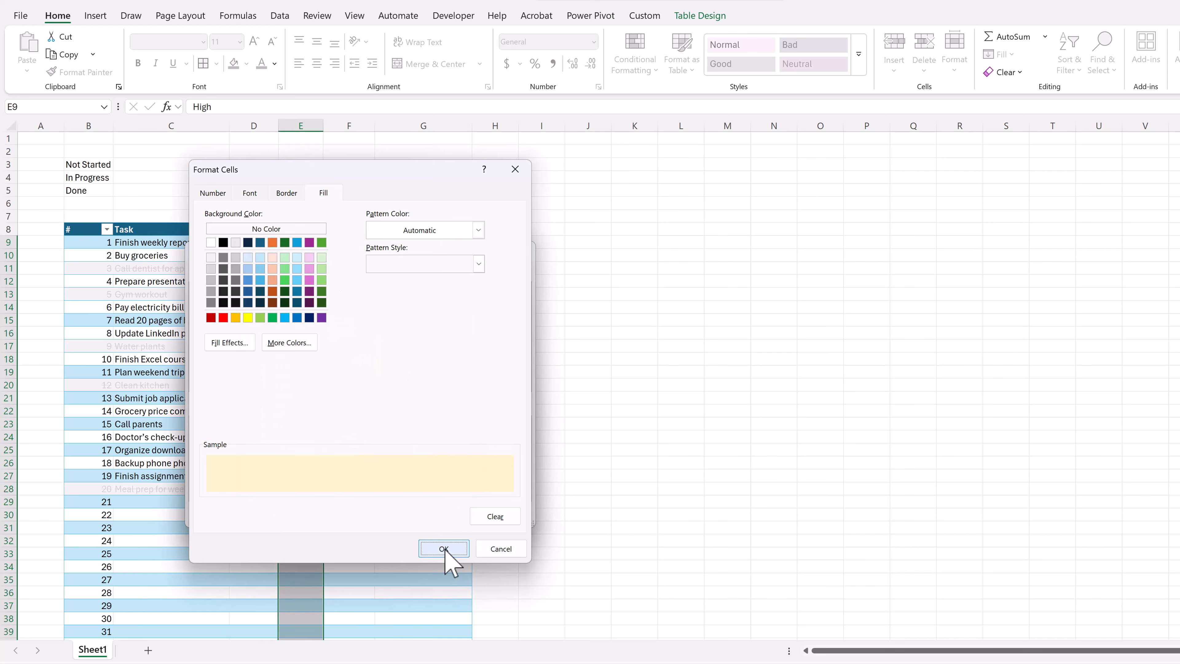
{"action": "left_click", "coordinate": [449, 514]}
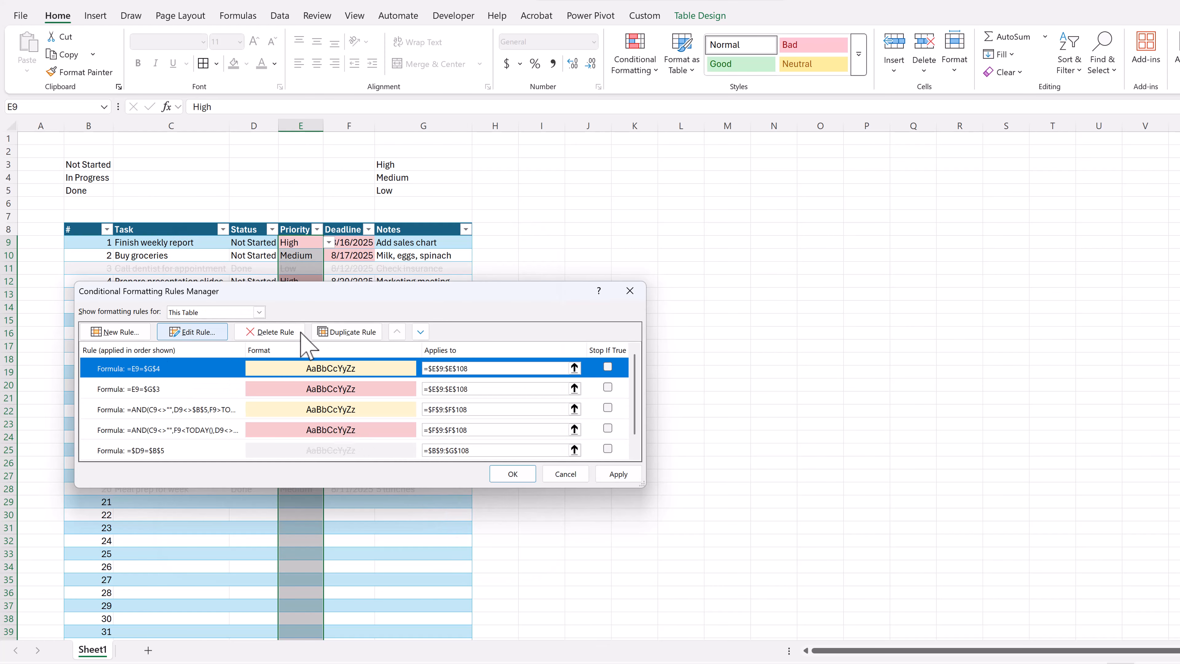
Duplicate the Medium priority rule and set the copy's formula to =E9=$G$5.
{"action": "left_click", "coordinate": [360, 331]}
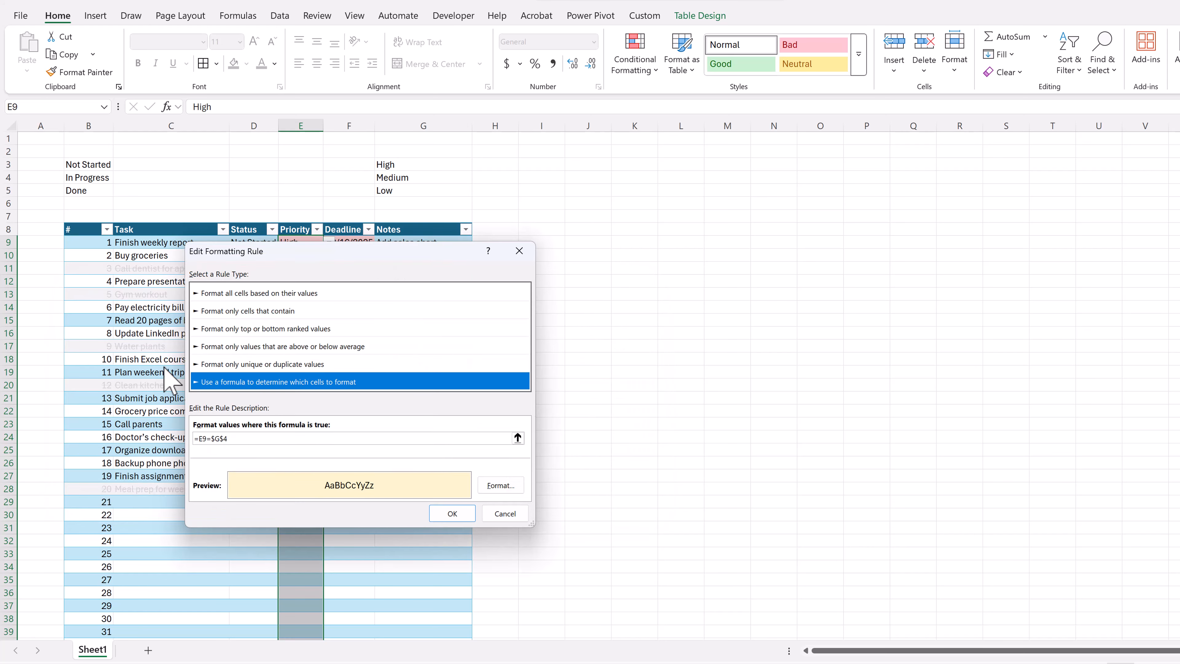
{"action": "left_click", "coordinate": [283, 438]}
{"action": "type", "text": "5"}
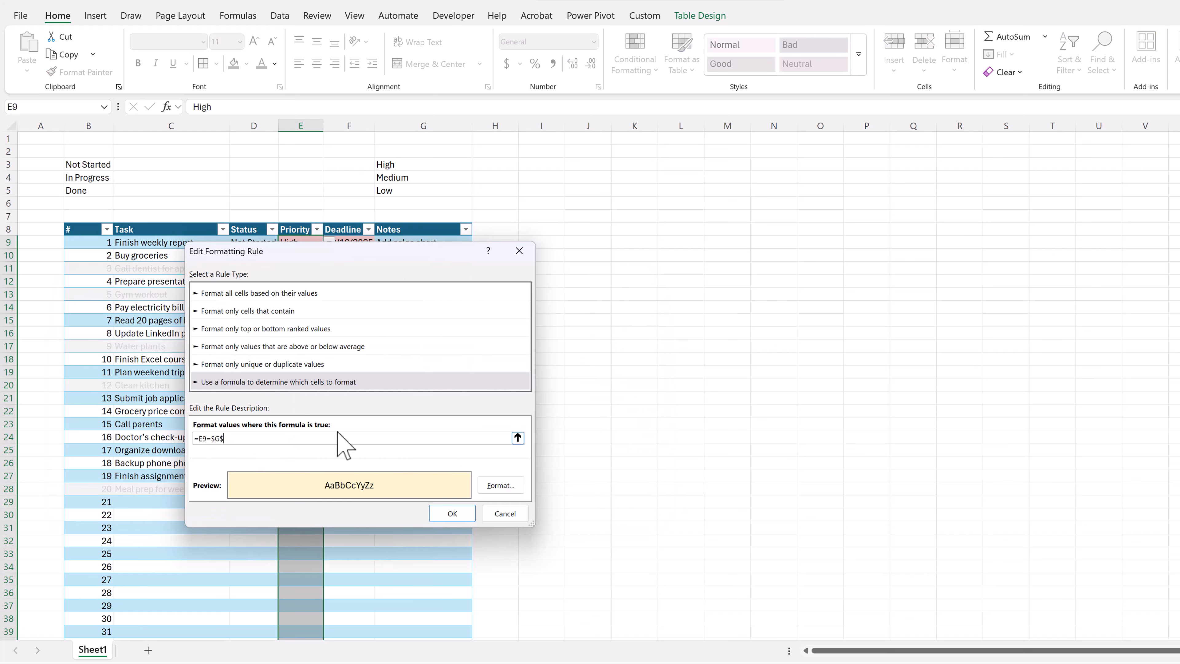
Set the Low priority rule's fill to the custom color #D5EACA and apply the new rules to the Priority cells.
{"action": "left_click", "coordinate": [516, 486]}
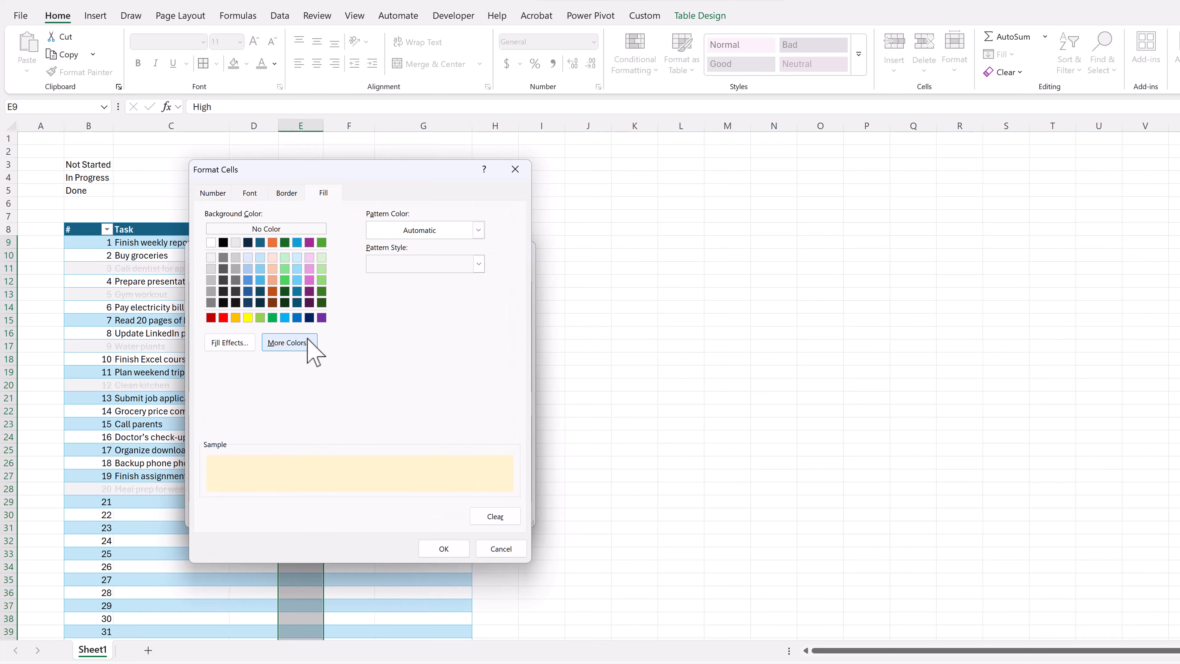
{"action": "left_click", "coordinate": [288, 342]}
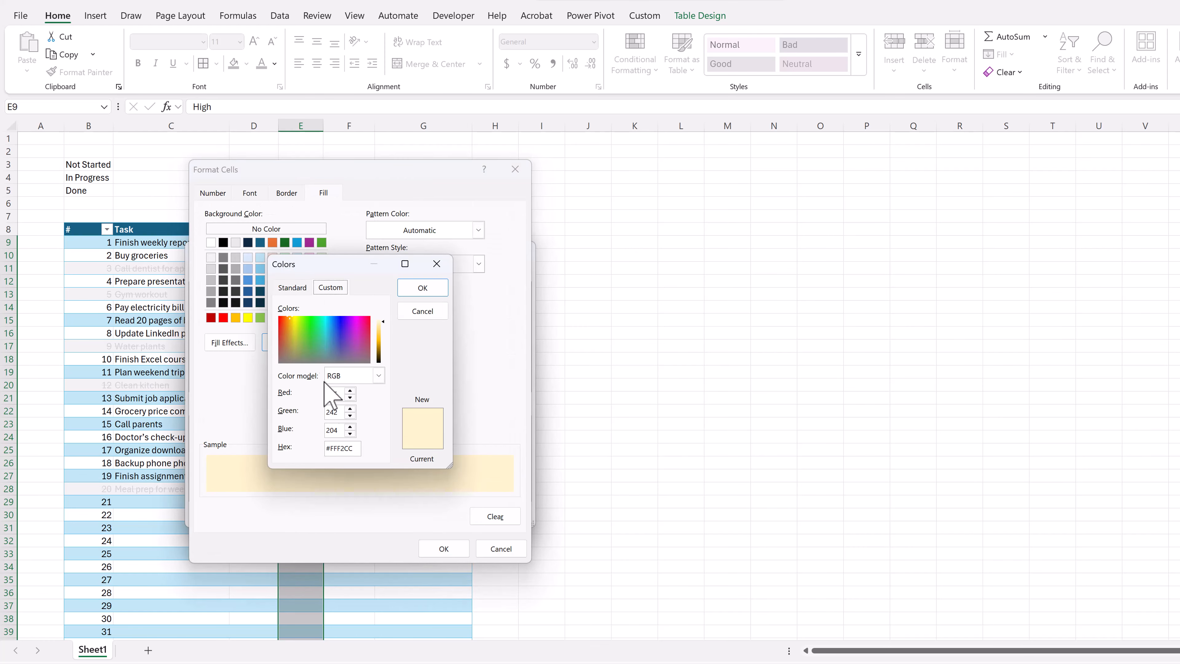
{"action": "double_click", "coordinate": [351, 448]}
{"action": "type", "text": "#D9EAD3"}
{"action": "left_click", "coordinate": [432, 289]}
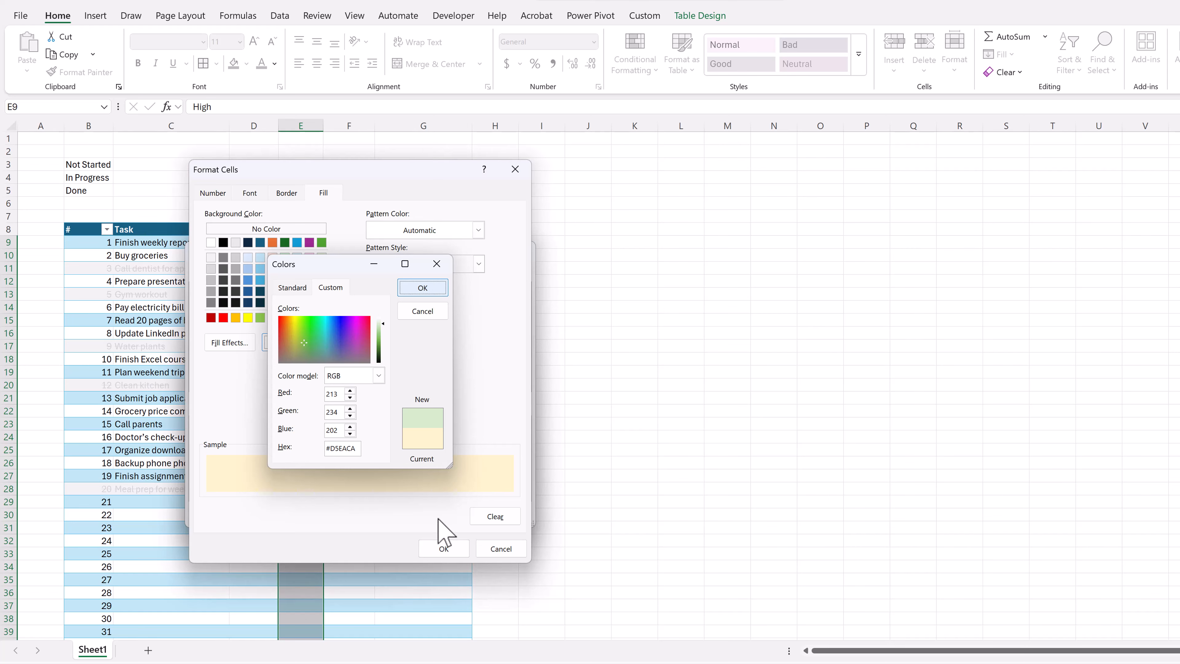
{"action": "left_click", "coordinate": [439, 545]}
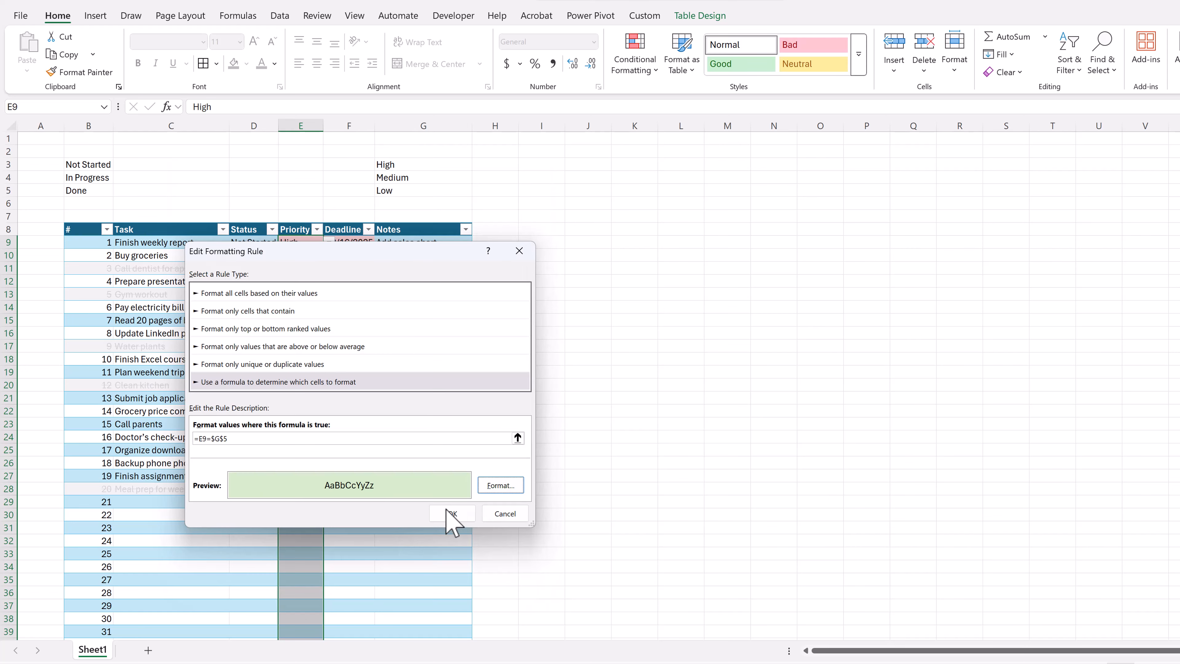
{"action": "left_click", "coordinate": [450, 513]}
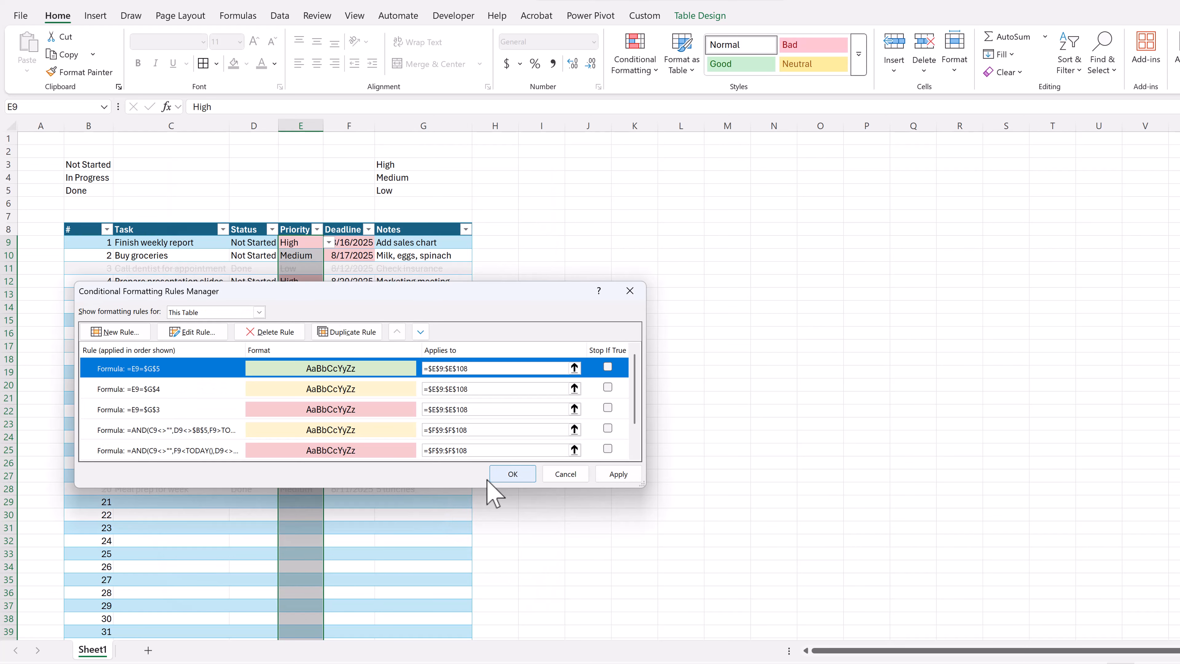
{"action": "left_click", "coordinate": [620, 480]}
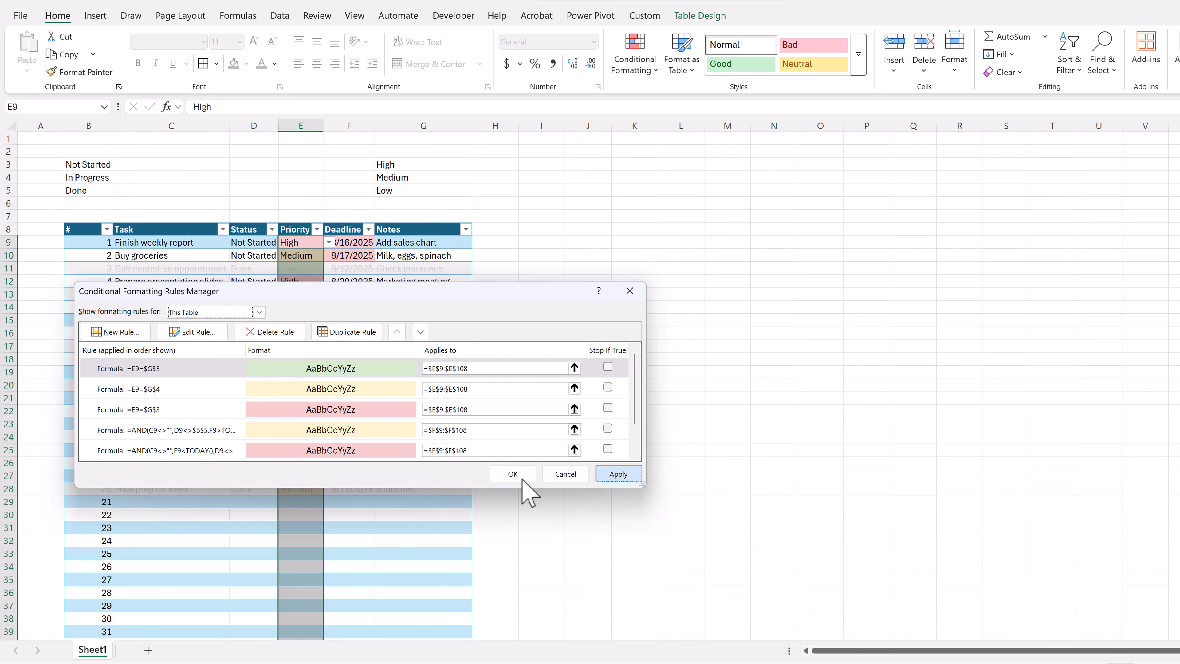
{"action": "left_click", "coordinate": [513, 474]}
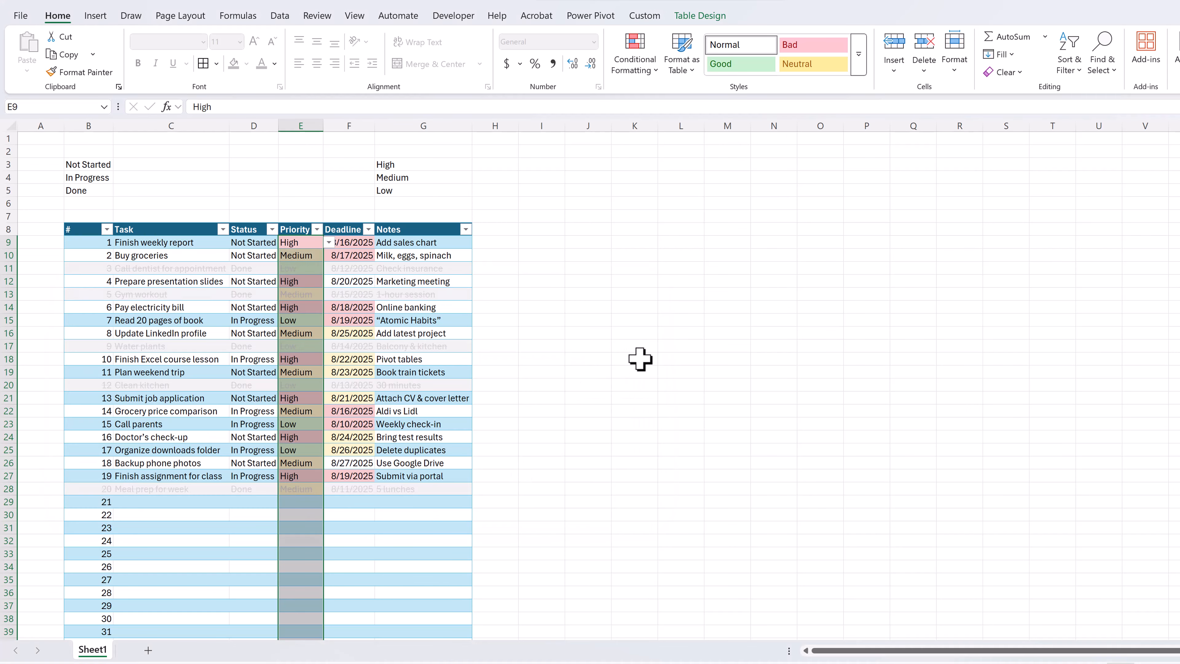
{"action": "left_click", "coordinate": [672, 308]}
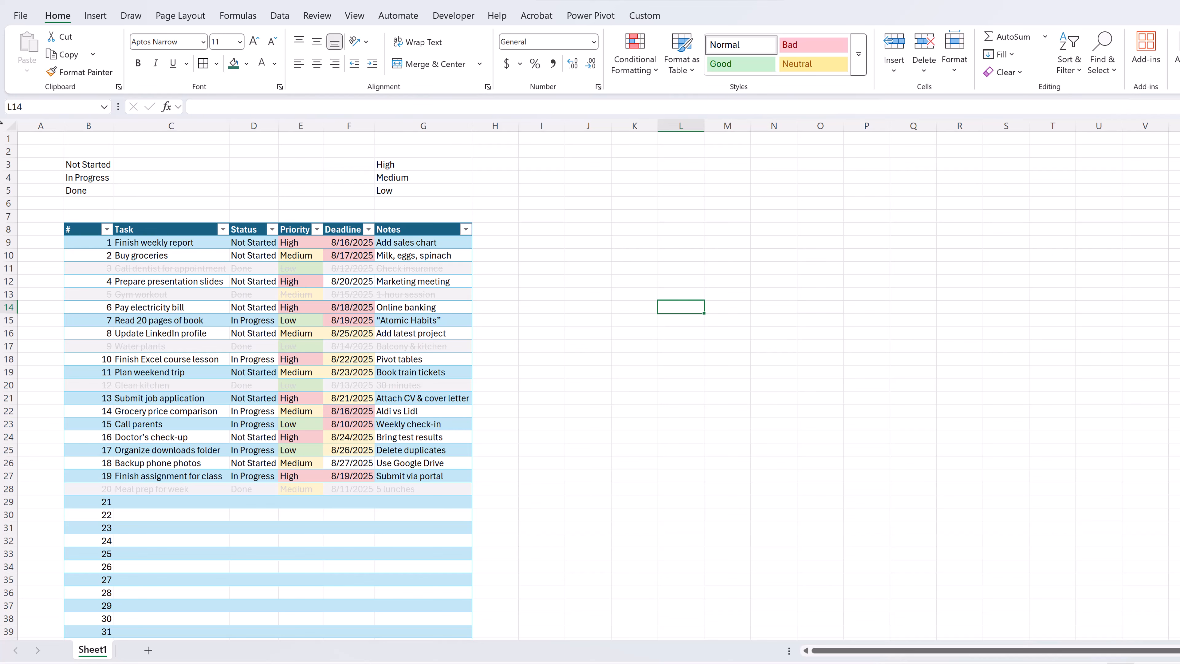
Move the status labels from B3:B5 to C3:C5 and enter Total above them in C2.
{"action": "left_click_drag", "start_coordinate": [91, 165], "coordinate": [92, 196]}
{"action": "key", "text": "ctrl+c"}
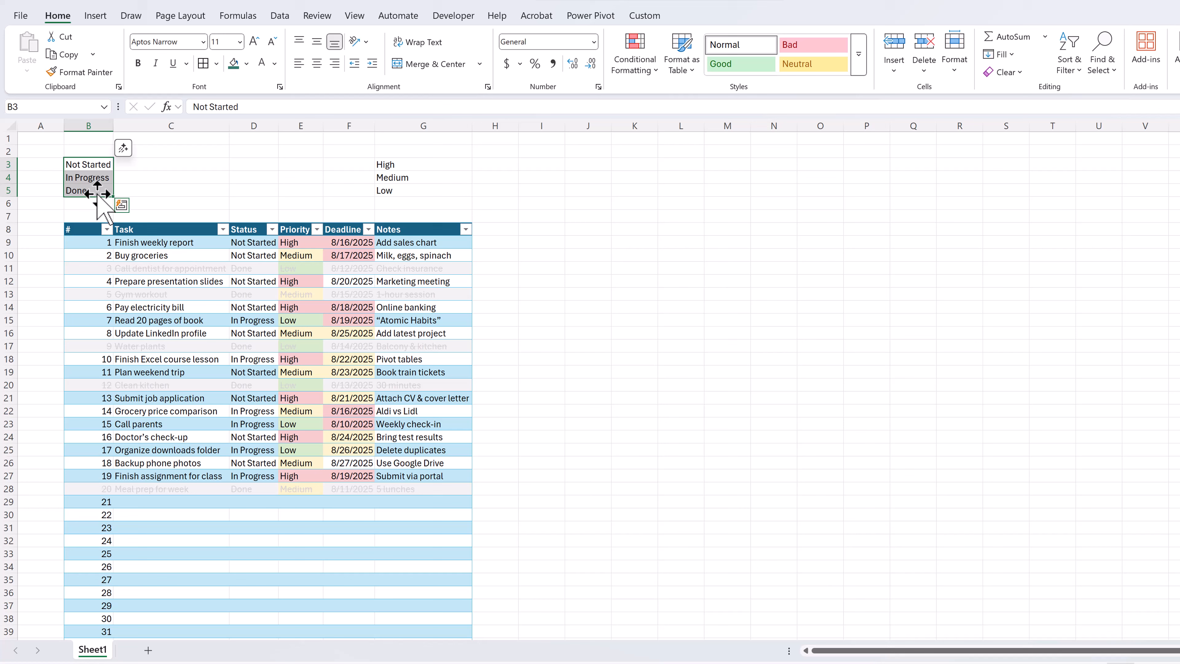
{"action": "left_click", "coordinate": [145, 165]}
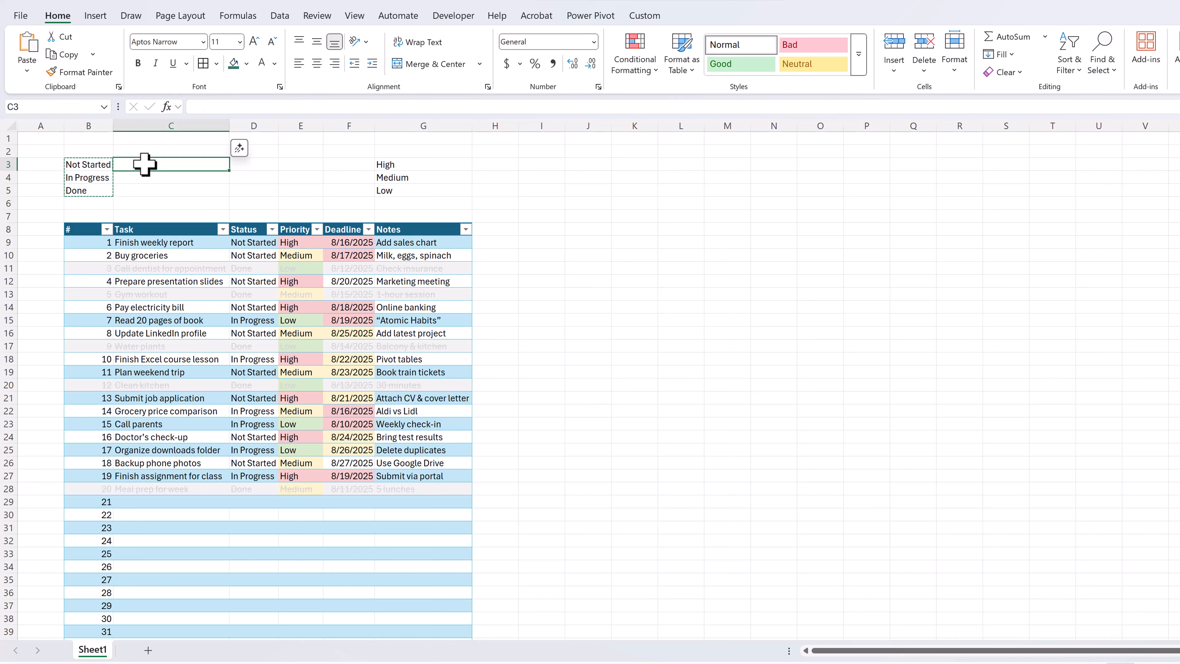
{"action": "key", "text": "ctrl+v"}
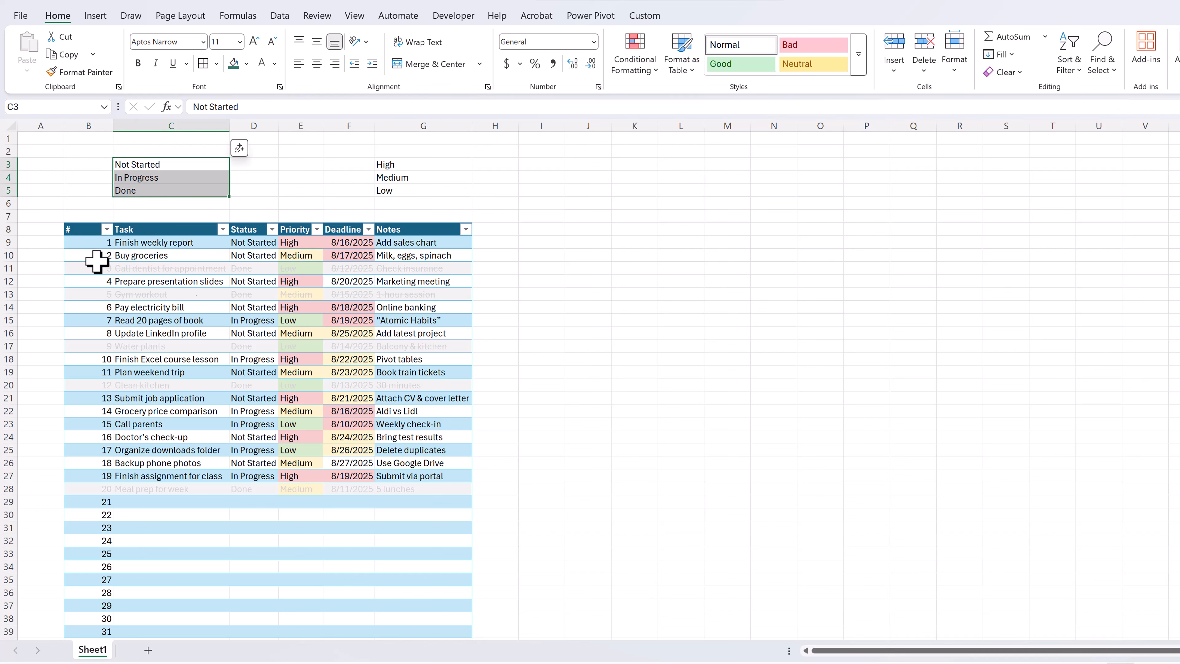
{"action": "left_click", "coordinate": [94, 164]}
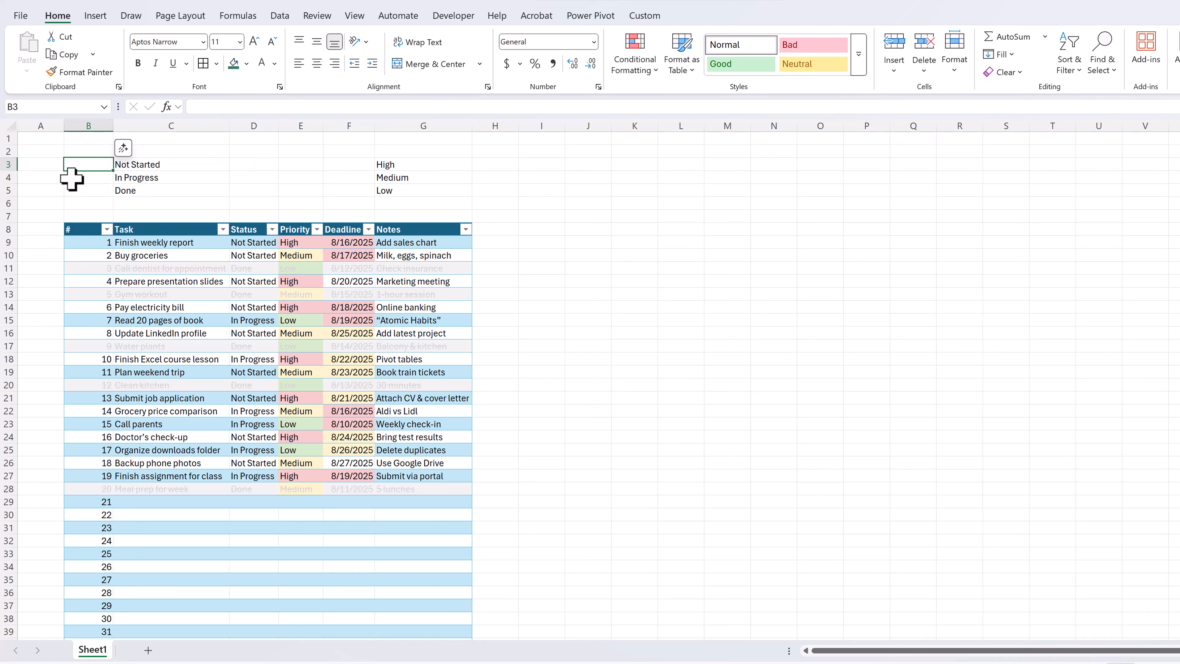
{"action": "left_click", "coordinate": [152, 150]}
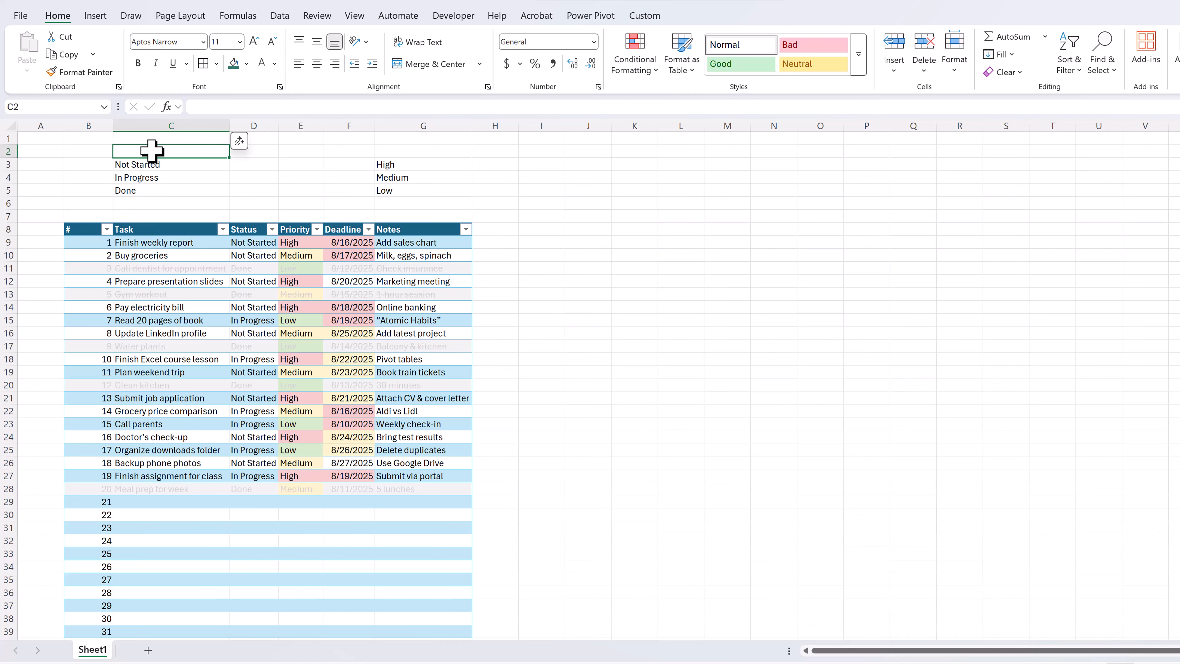
{"action": "type", "text": "Tot"}
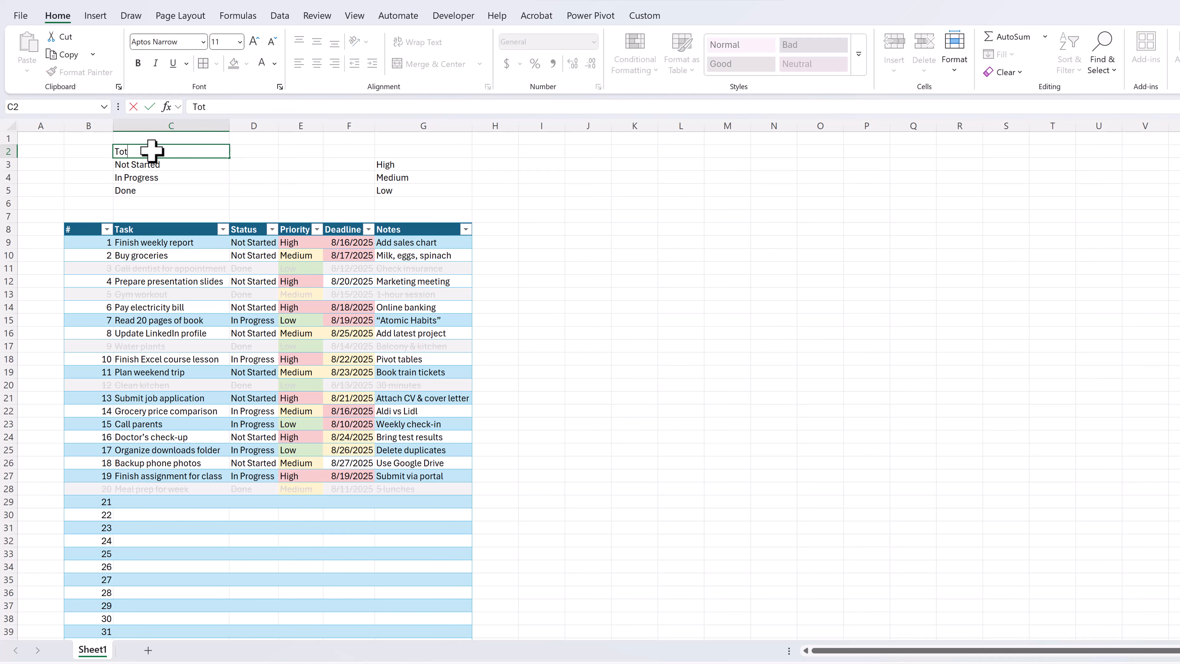
{"action": "type", "text": "al"}
Enter =COUNTIF(Table3[Status],C3) in B3 to count tasks by status, and fill the formula down to B5.
{"action": "left_click", "coordinate": [94, 164]}
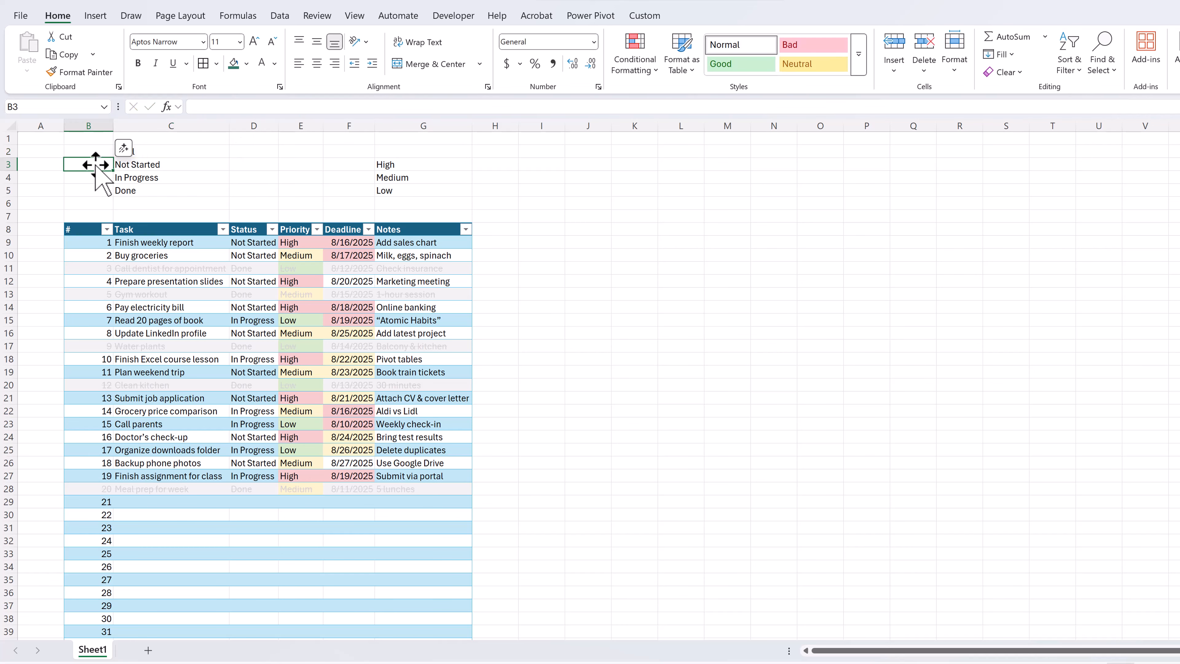
{"action": "type", "text": "=counti"}
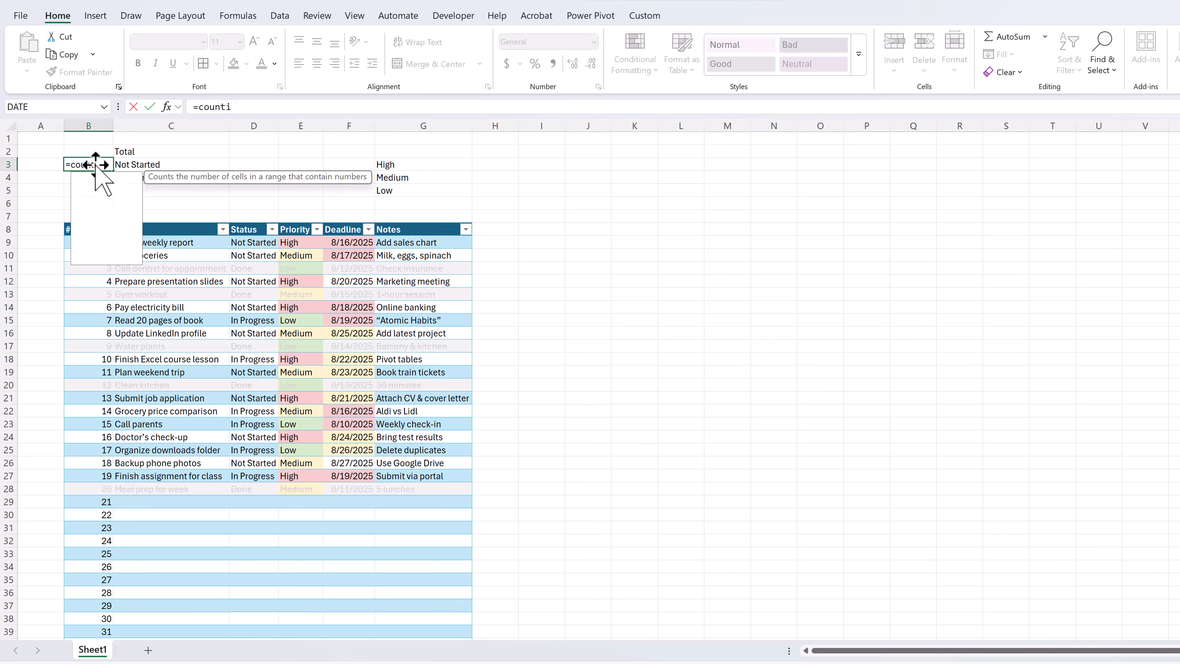
{"action": "type", "text": "f("}
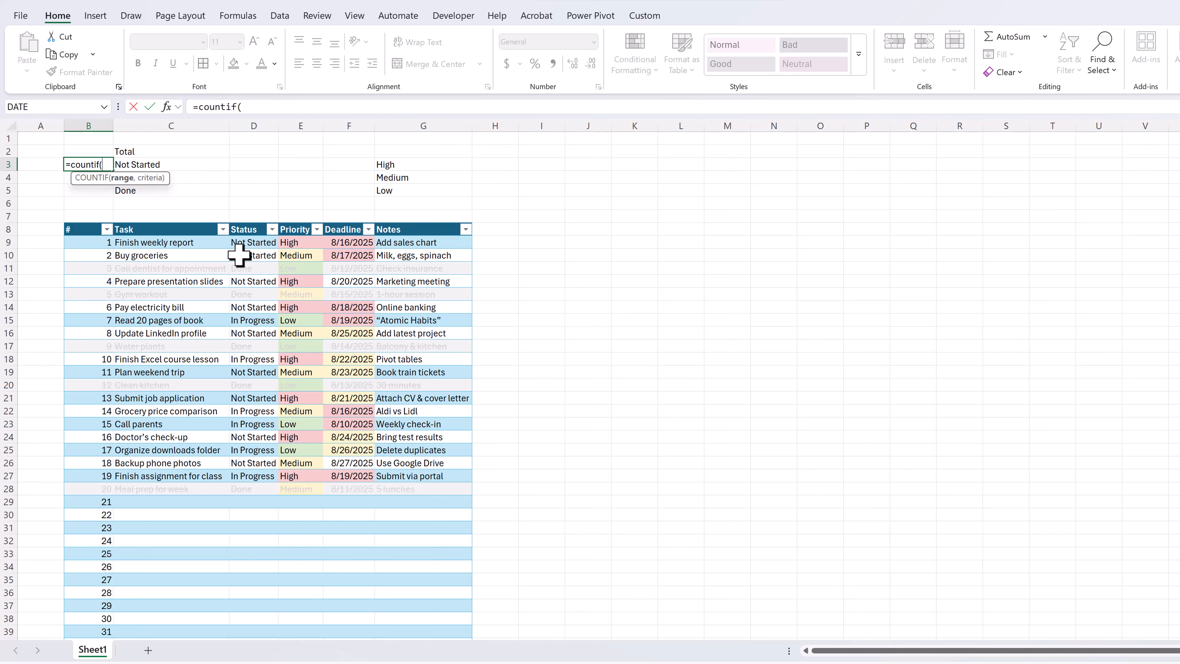
{"action": "left_click", "coordinate": [249, 246]}
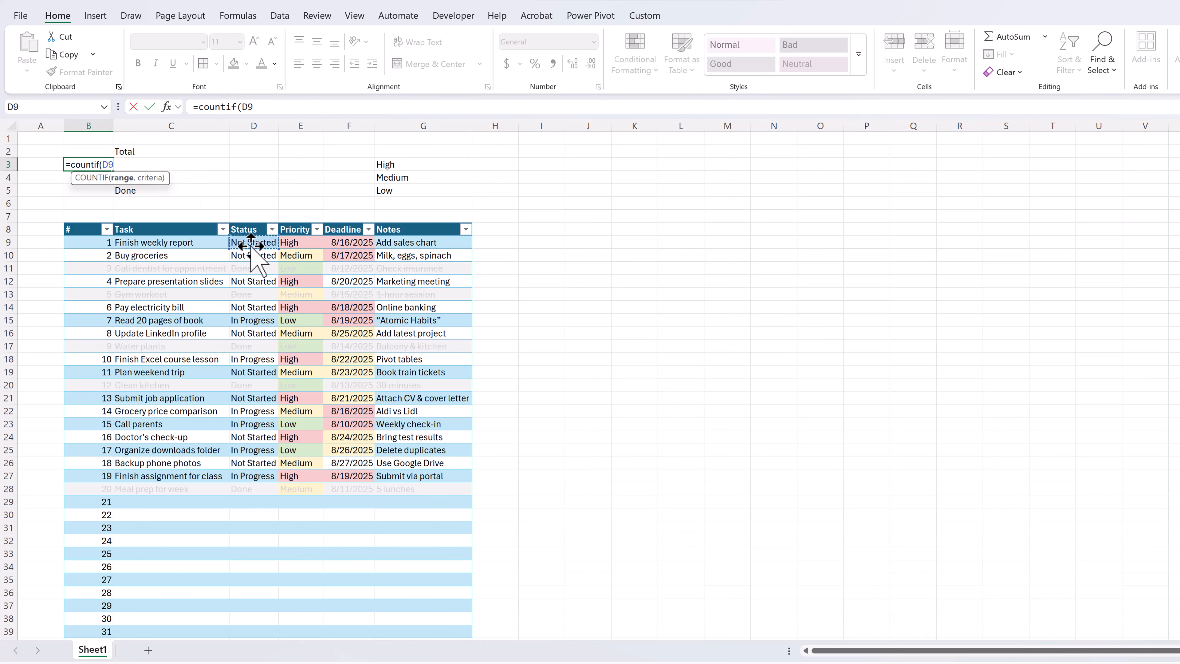
{"action": "key", "text": "ctrl+shift+Down"}
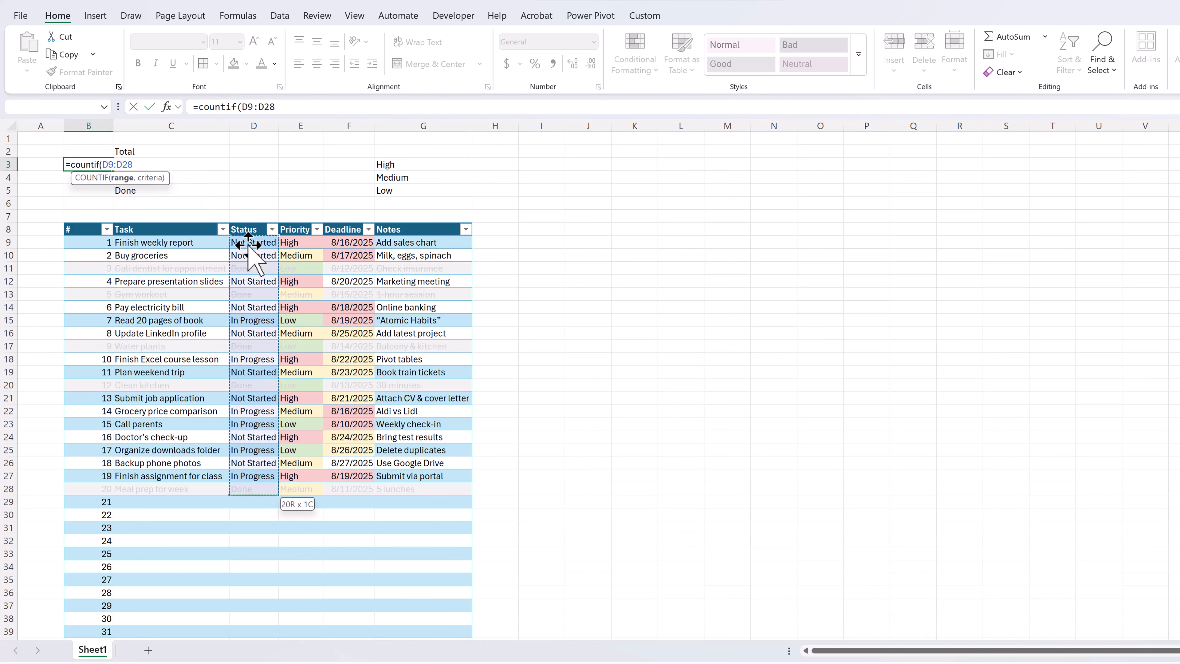
{"action": "key", "text": "ctrl+shift+Down"}
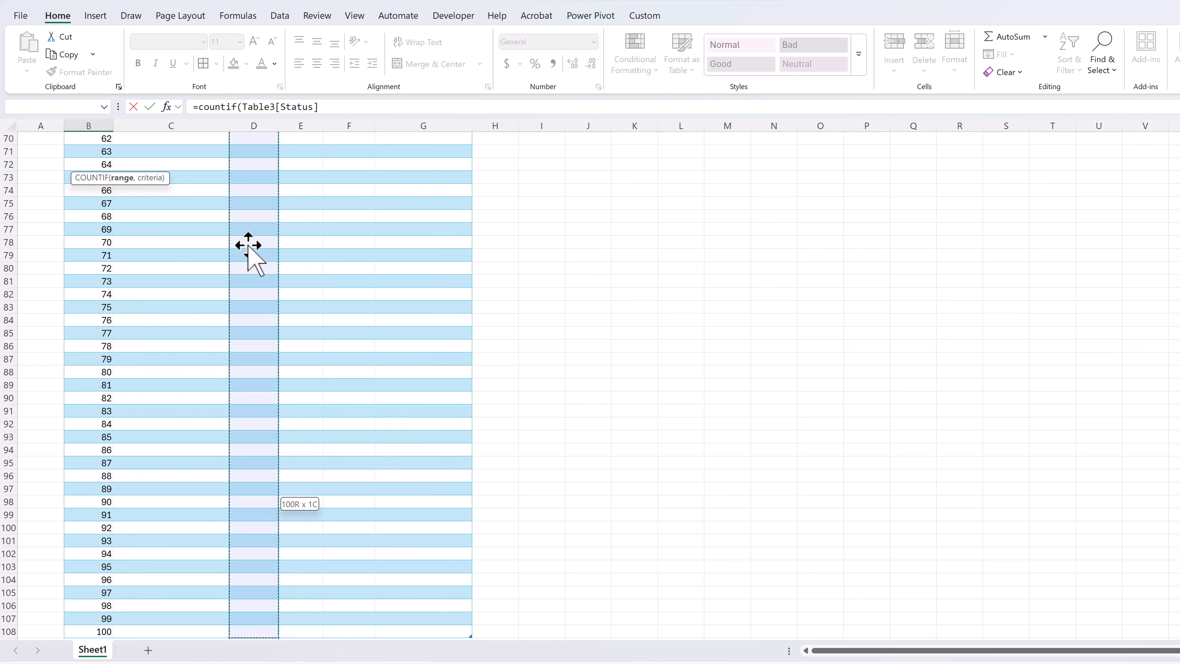
{"action": "left_click", "coordinate": [310, 106]}
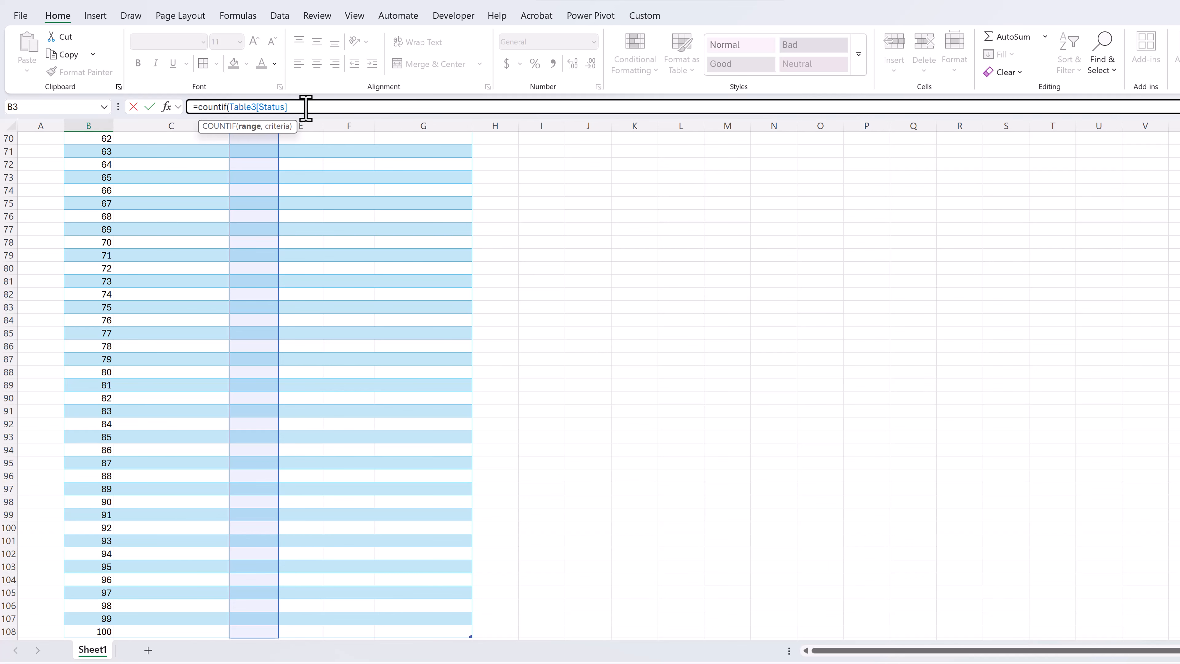
{"action": "type", "text": ","}
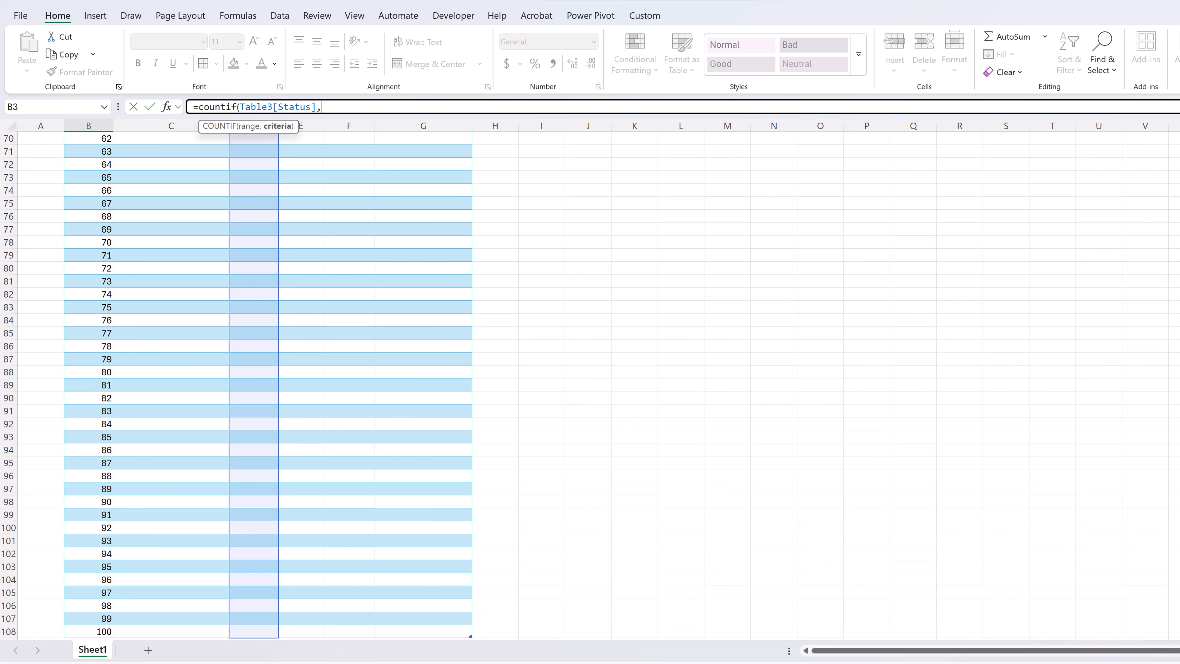
{"action": "scroll", "coordinate": [268, 386], "scroll_direction": "up", "scroll_amount": 20}
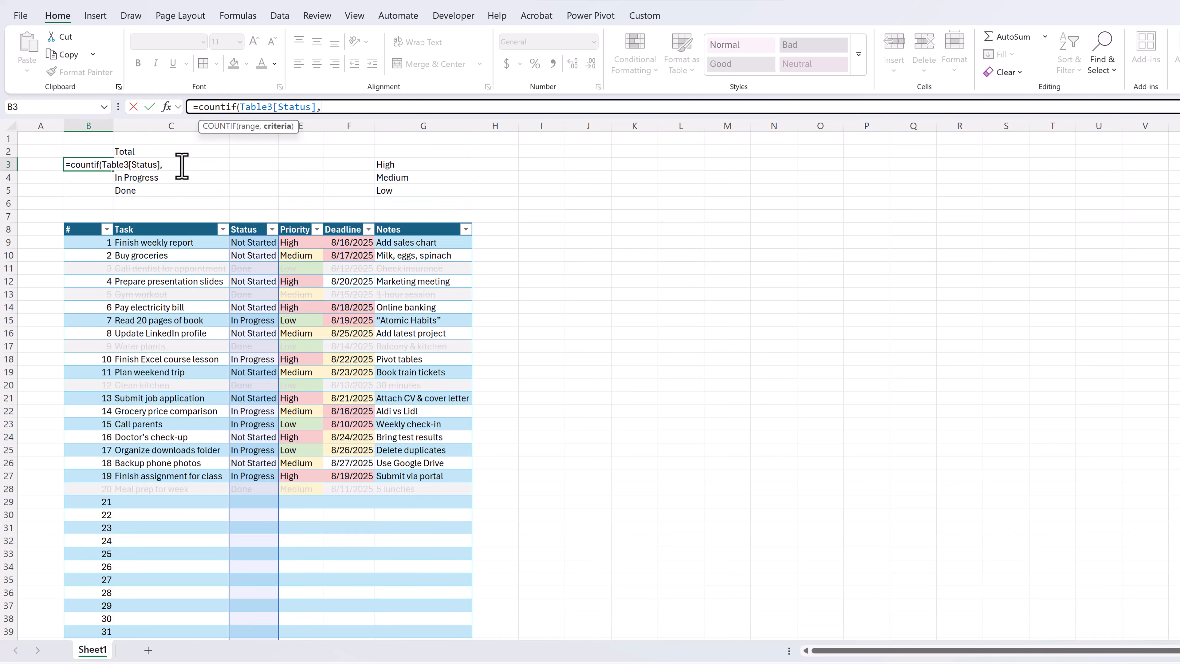
{"action": "left_click", "coordinate": [190, 150]}
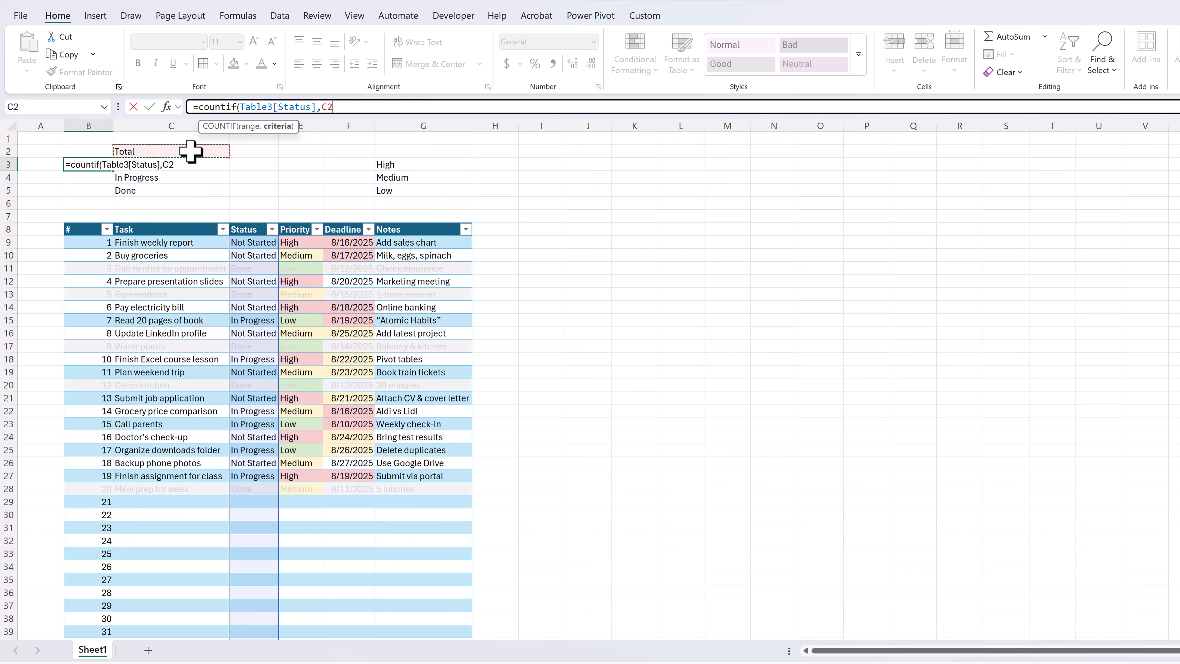
{"action": "key", "text": "Down"}
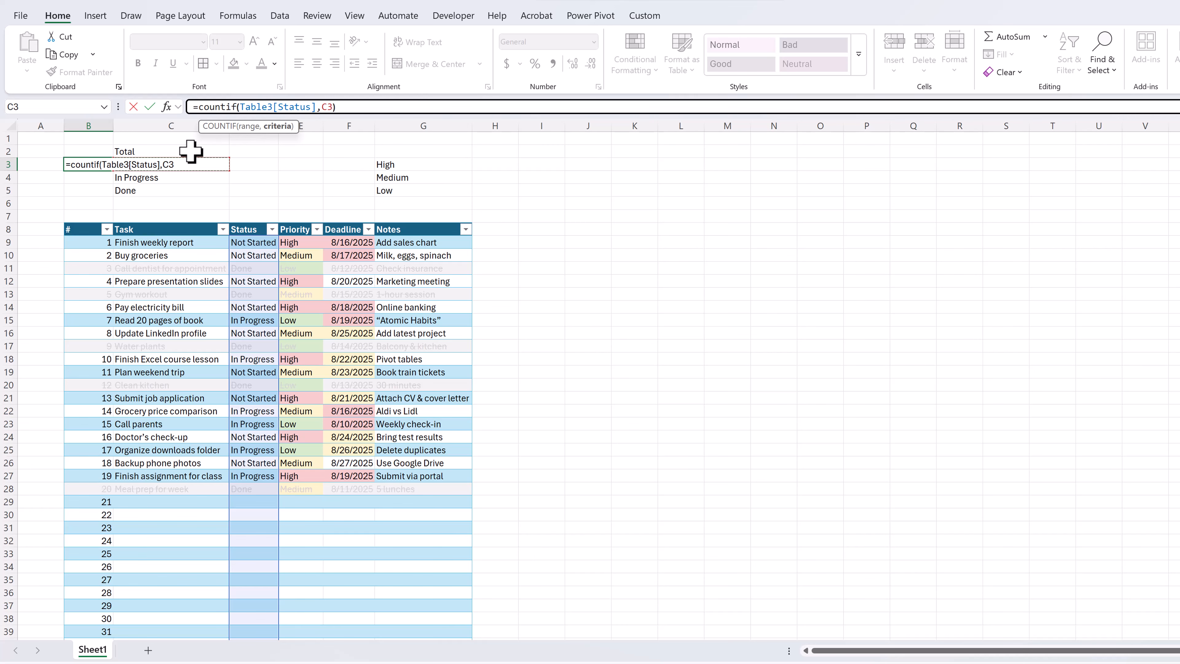
{"action": "key", "text": "Return"}
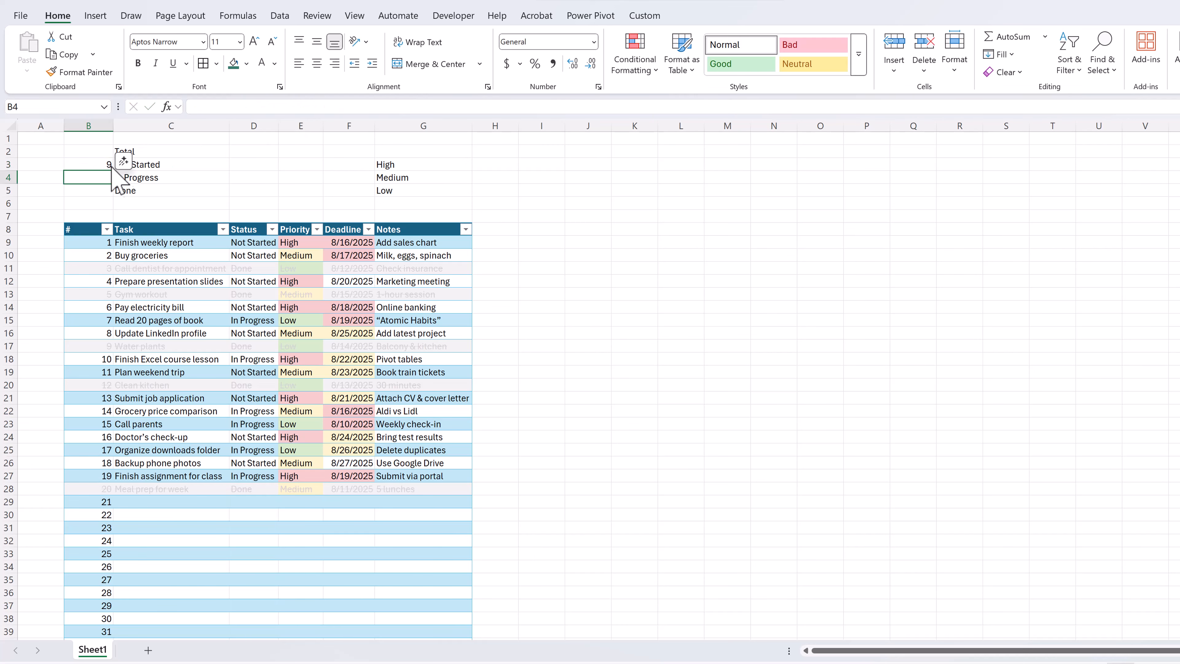
{"action": "left_click", "coordinate": [105, 163]}
{"action": "double_click", "coordinate": [113, 171]}
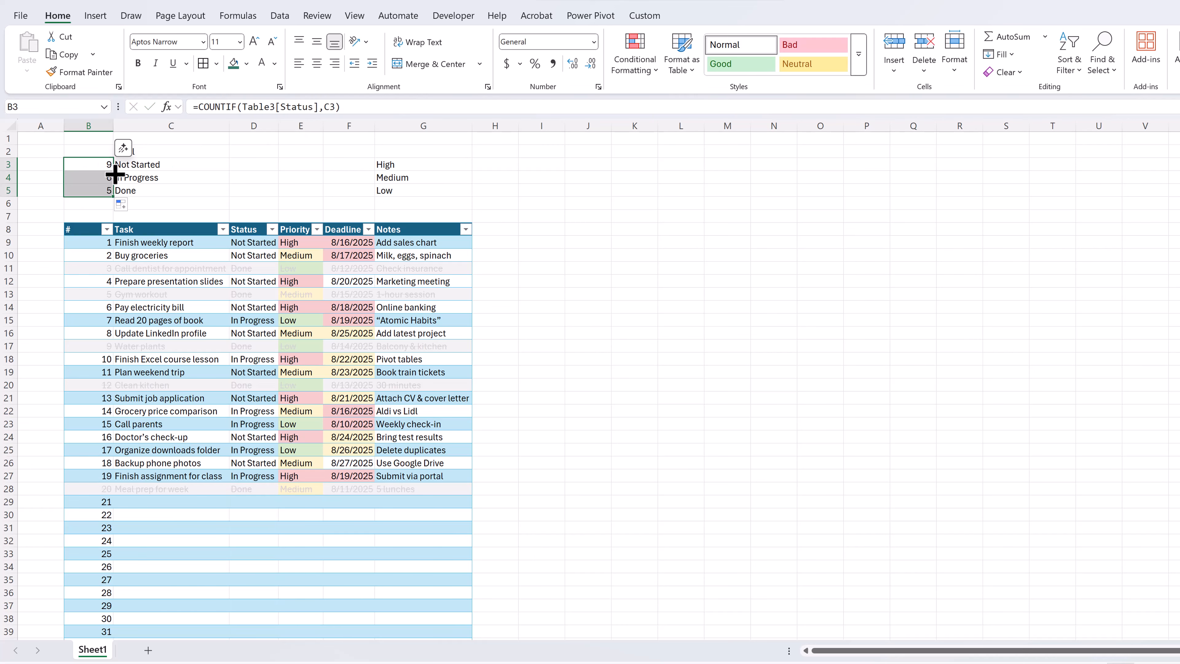
Enter a SUM formula over B3:B5 in B2, beside the Total label.
{"action": "left_click", "coordinate": [95, 151]}
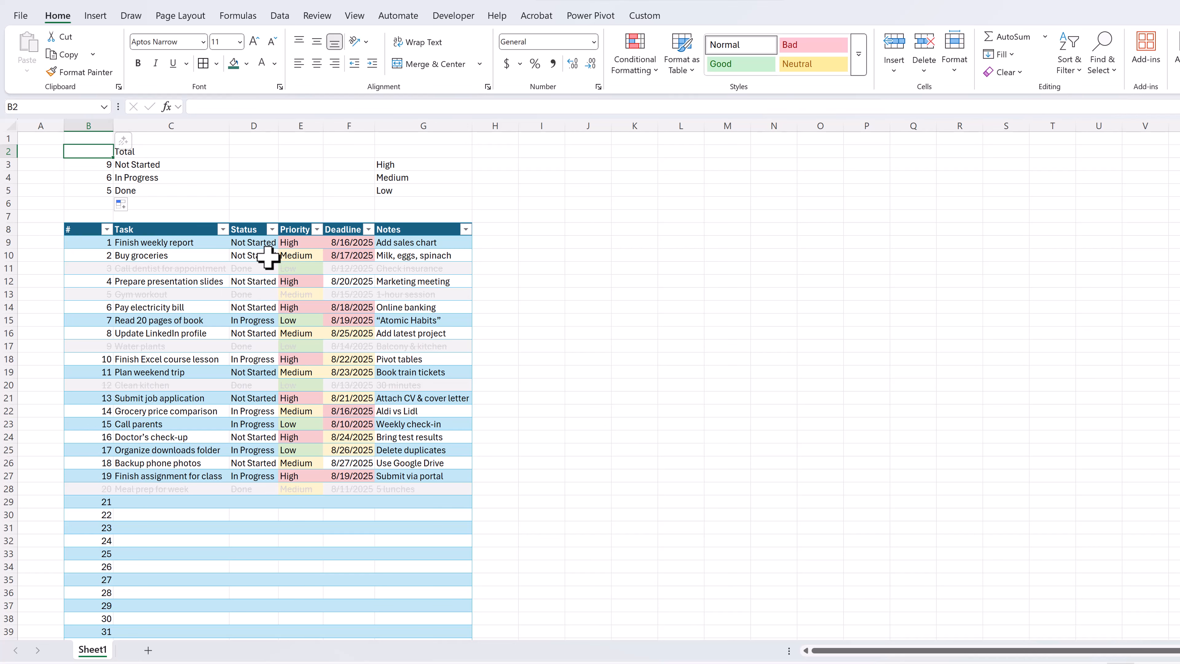
{"action": "type", "text": "=s"}
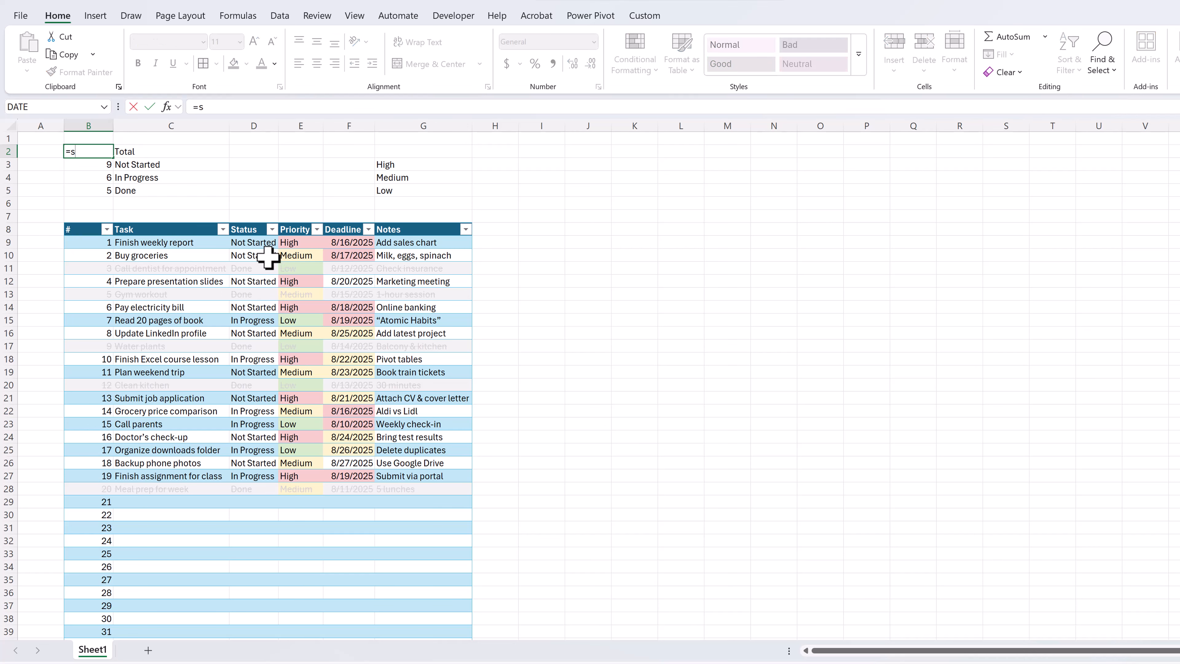
{"action": "type", "text": "um("}
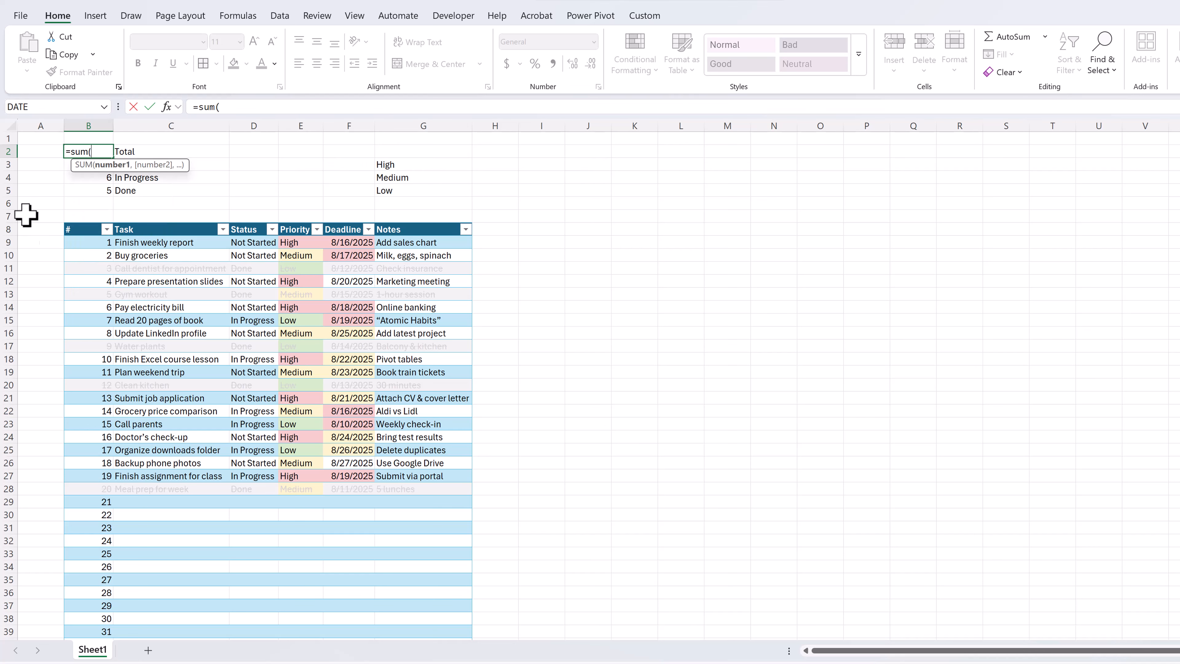
{"action": "left_click_drag", "start_coordinate": [60, 165], "coordinate": [72, 192]}
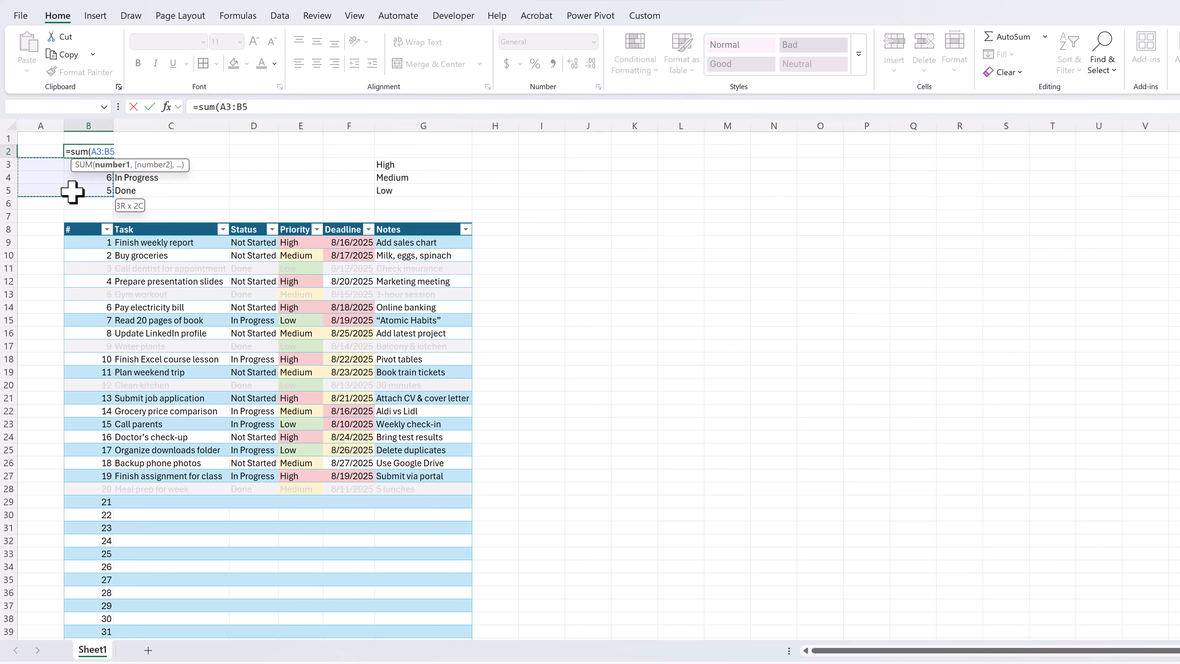
{"action": "left_click", "coordinate": [222, 107]}
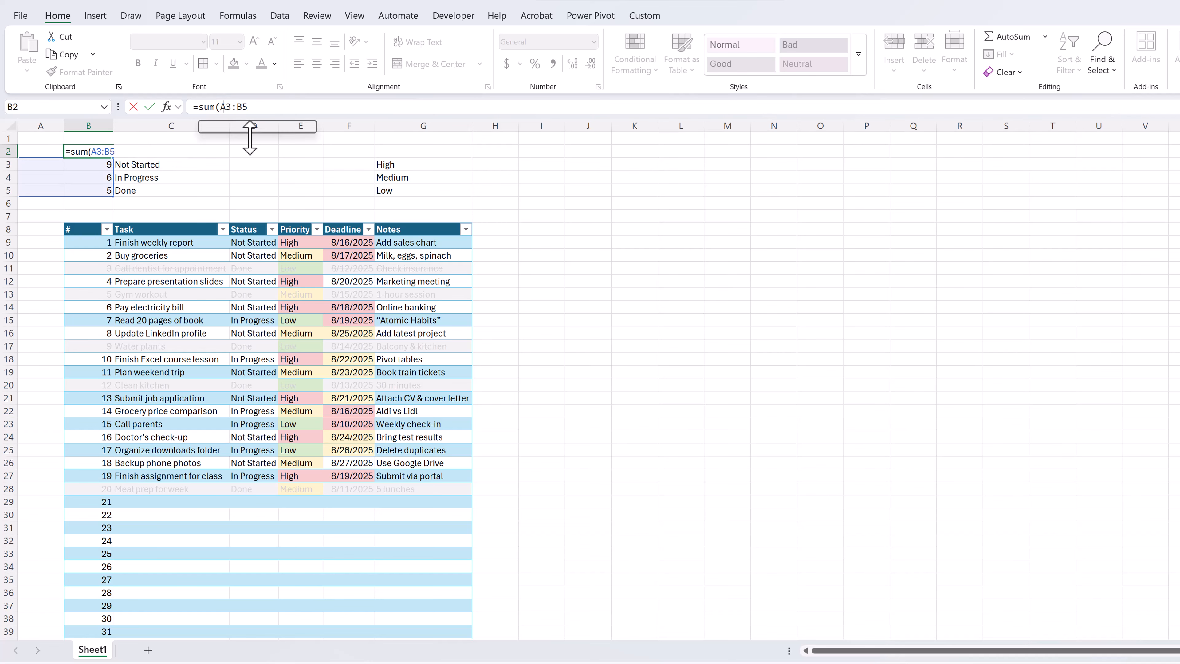
{"action": "key", "text": "BackSpace"}
{"action": "type", "text": "B"}
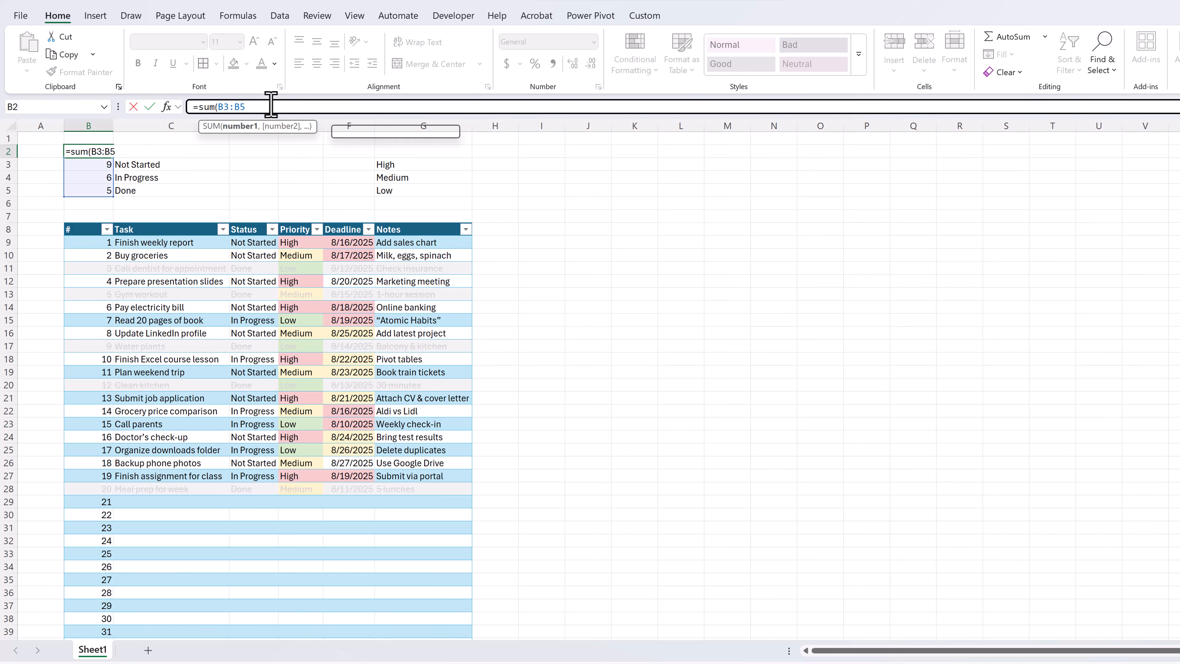
{"action": "left_click", "coordinate": [271, 106]}
{"action": "key", "text": "Return"}
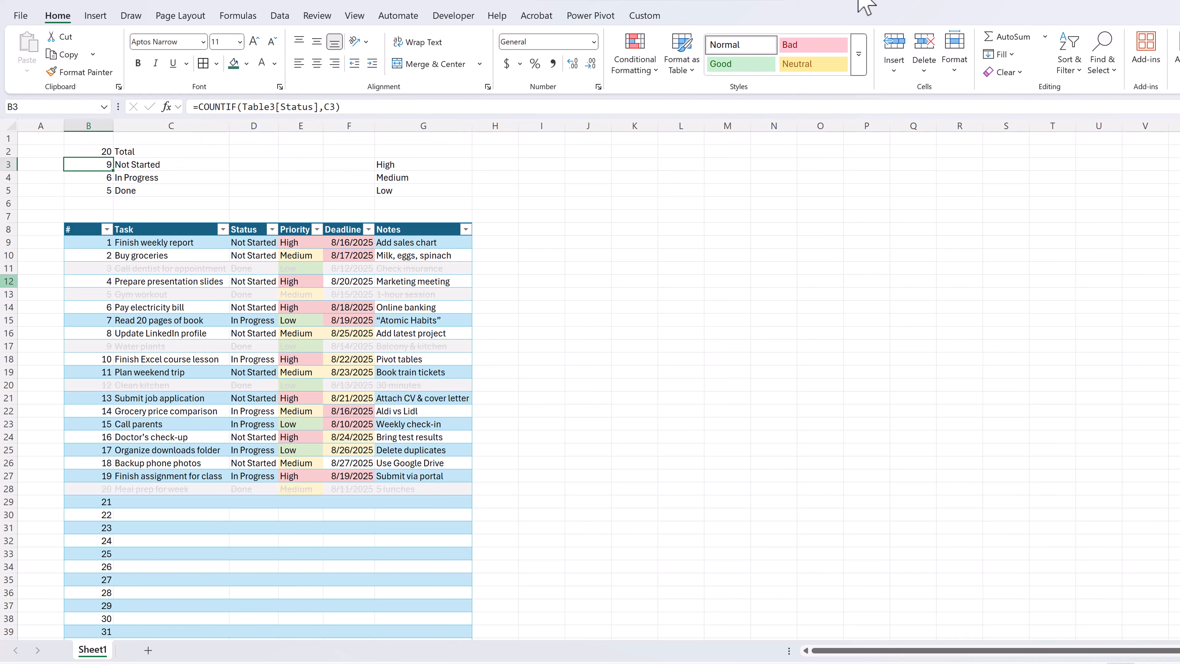
Enter the labels Overdue, % Competed and % Left in cells F2 to F4.
{"action": "double_click", "coordinate": [340, 149]}
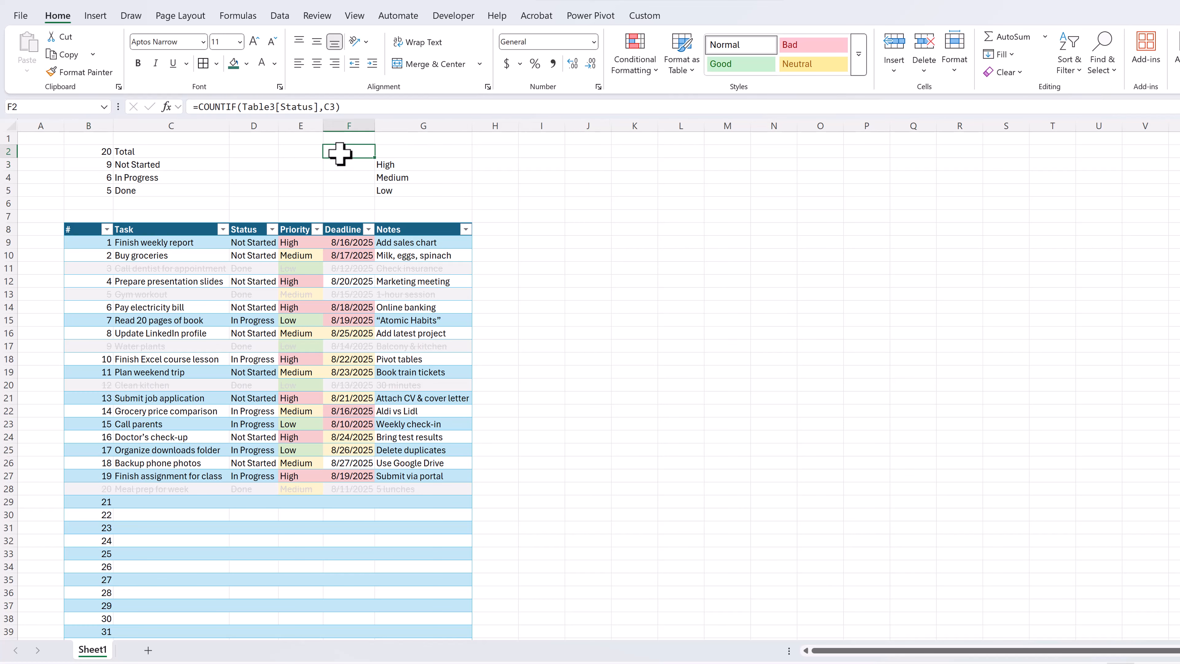
{"action": "type", "text": "Over"}
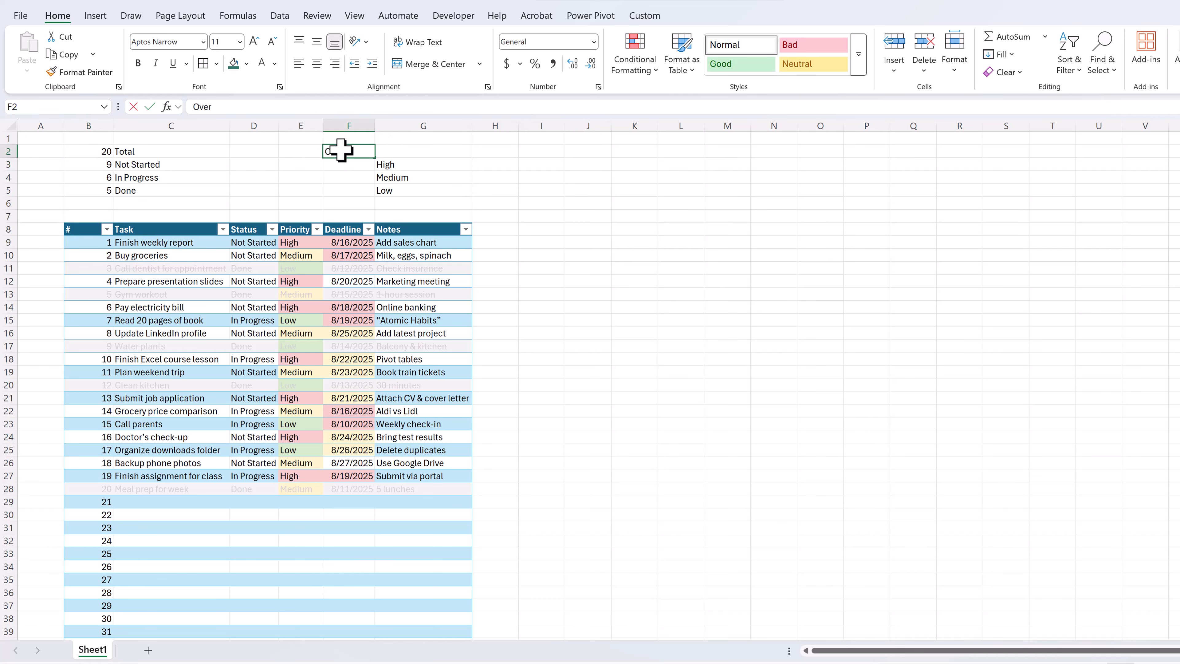
{"action": "type", "text": "due"}
{"action": "key", "text": "Return"}
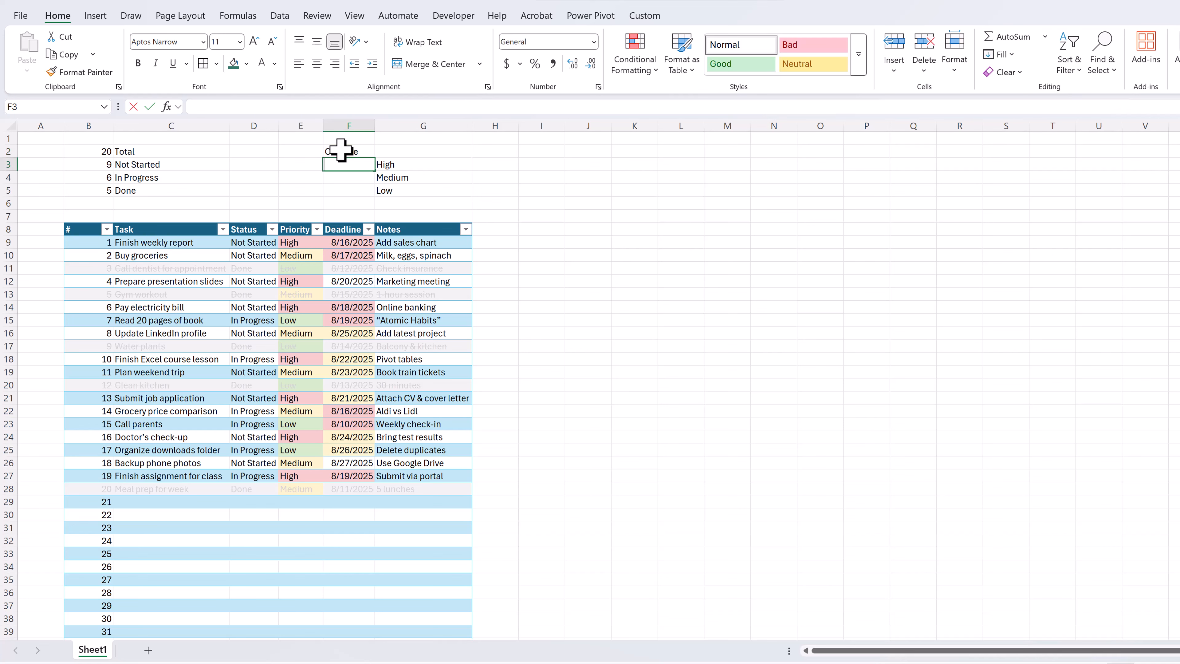
{"action": "type", "text": "% Com"}
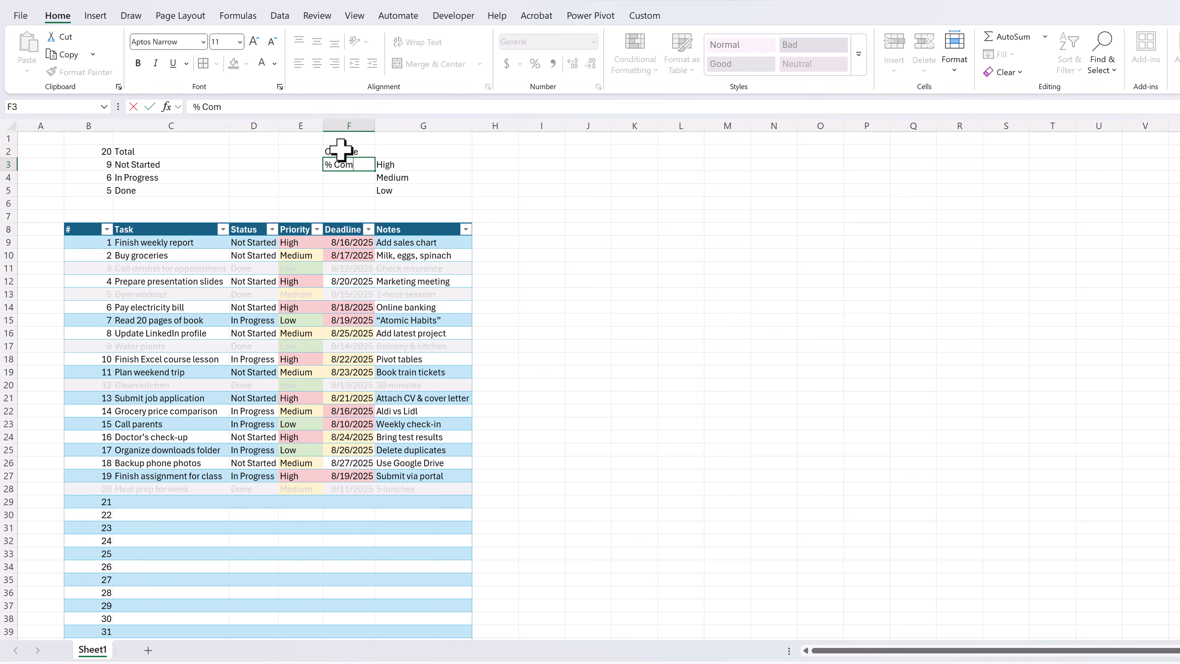
{"action": "type", "text": "peted"}
{"action": "key", "text": "Return"}
{"action": "type", "text": "% Left"}
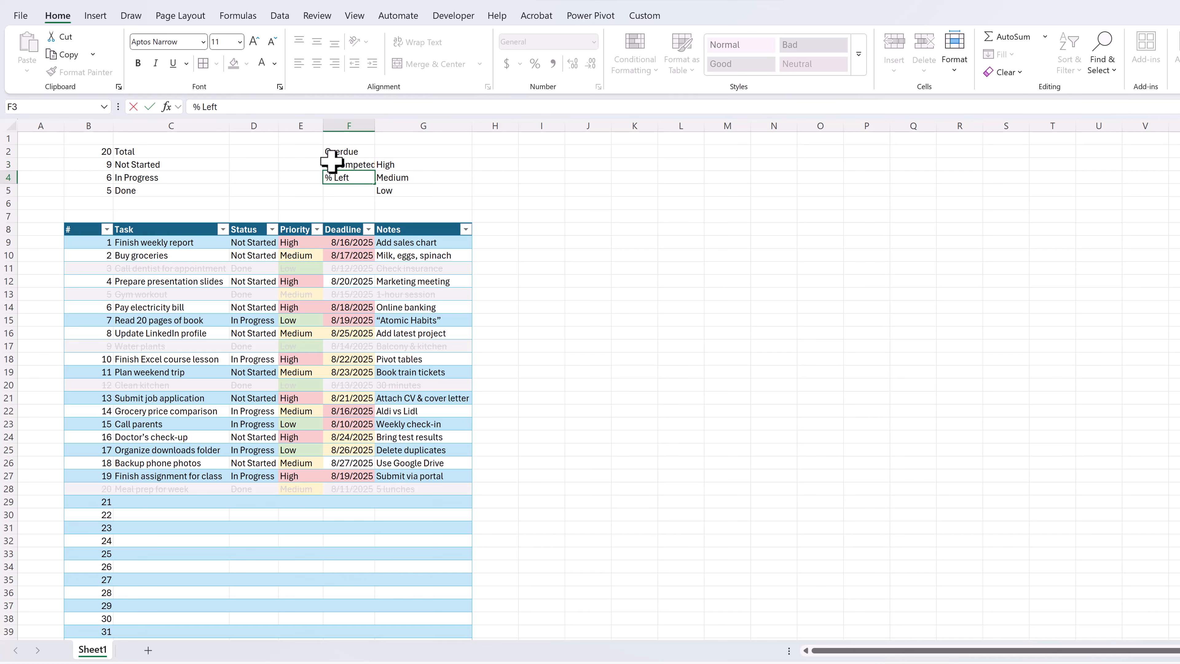
Enter the formula =1-E3 in E4 to calculate the percentage left.
{"action": "left_click", "coordinate": [306, 180]}
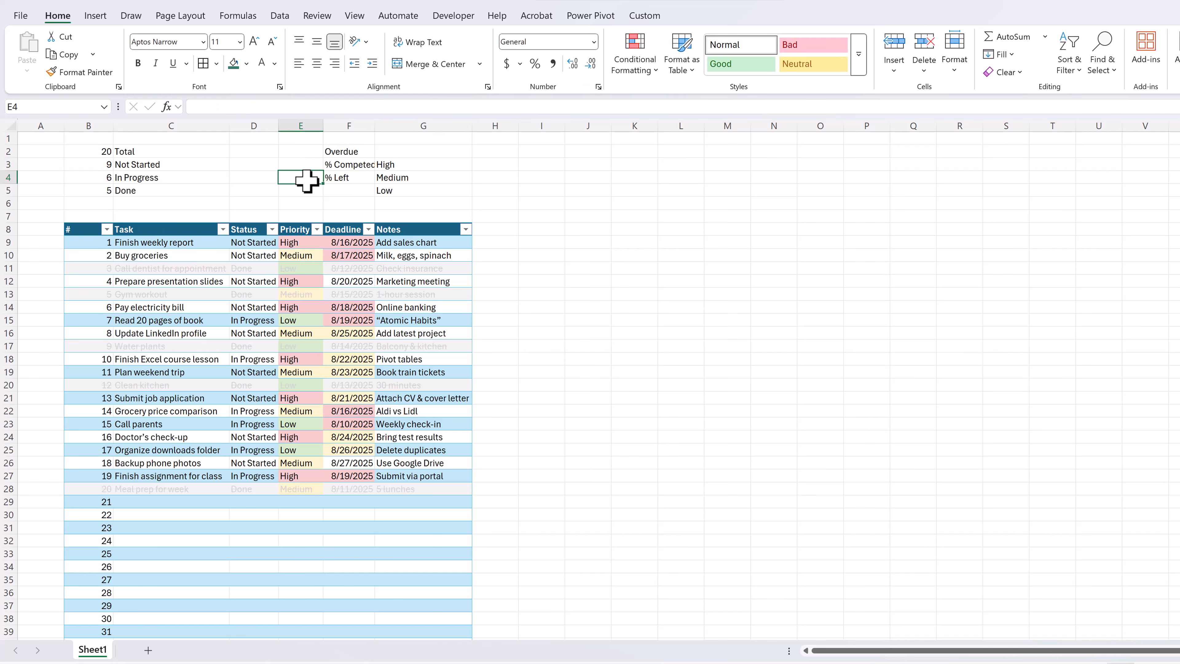
{"action": "type", "text": "=1"}
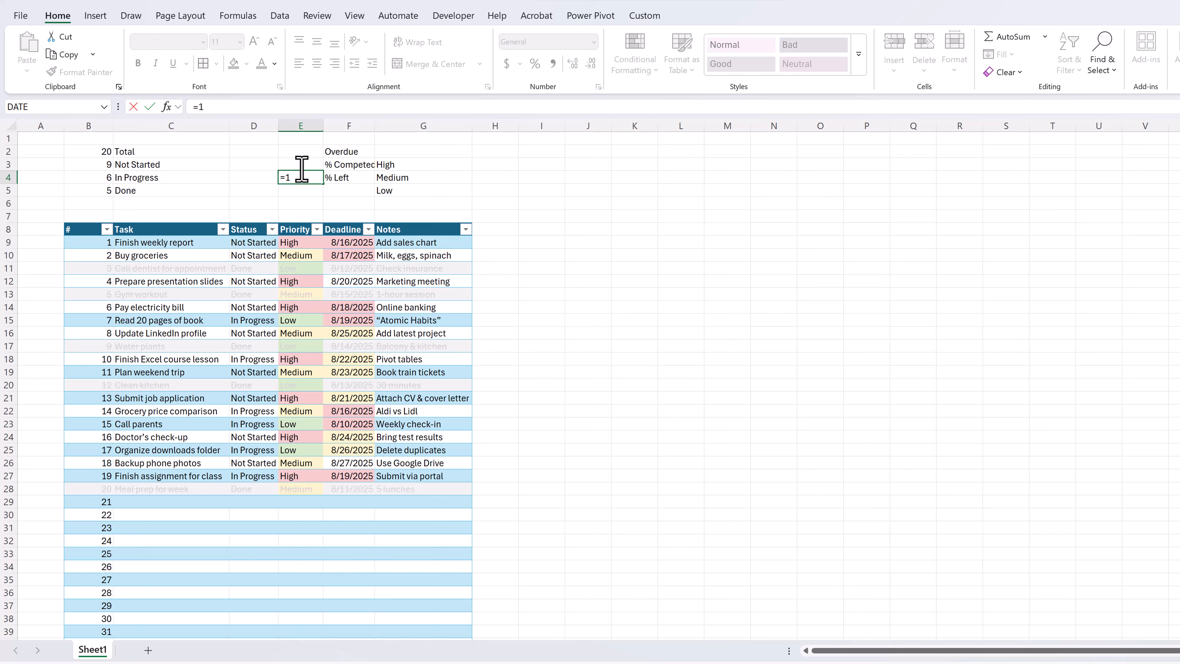
{"action": "type", "text": "-"}
{"action": "left_click", "coordinate": [301, 160]}
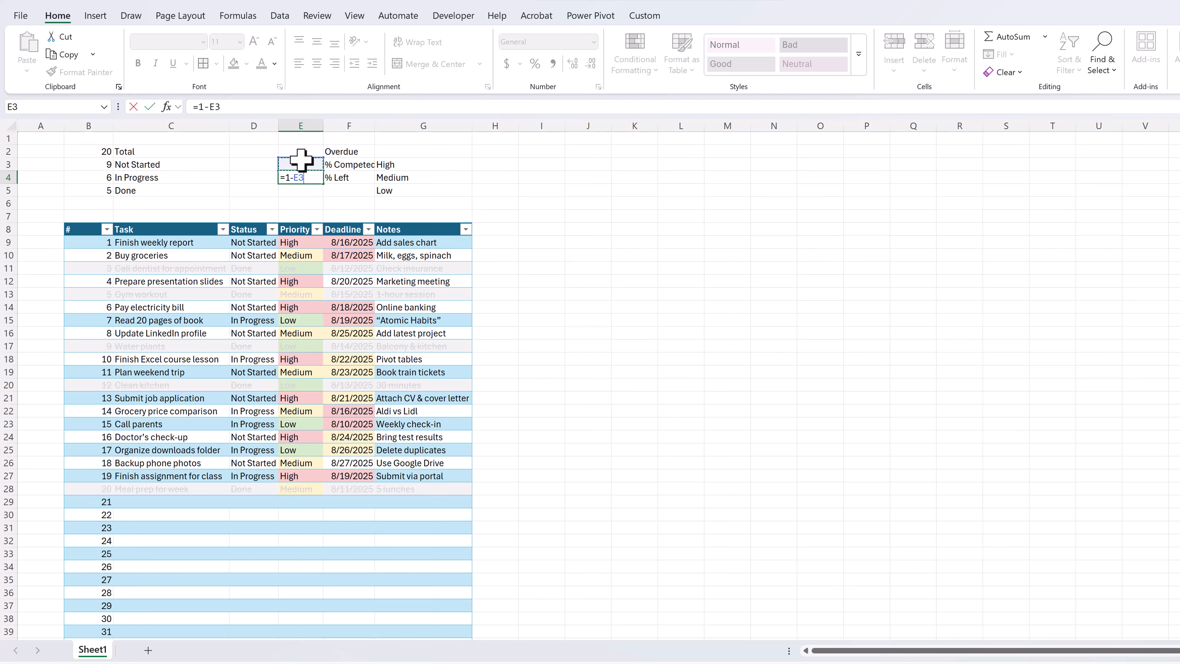
{"action": "key", "text": "Return"}
Enter the formula =IFERROR(B5/B2,0) in E3 to calculate the completed share of tasks.
{"action": "left_click", "coordinate": [301, 160]}
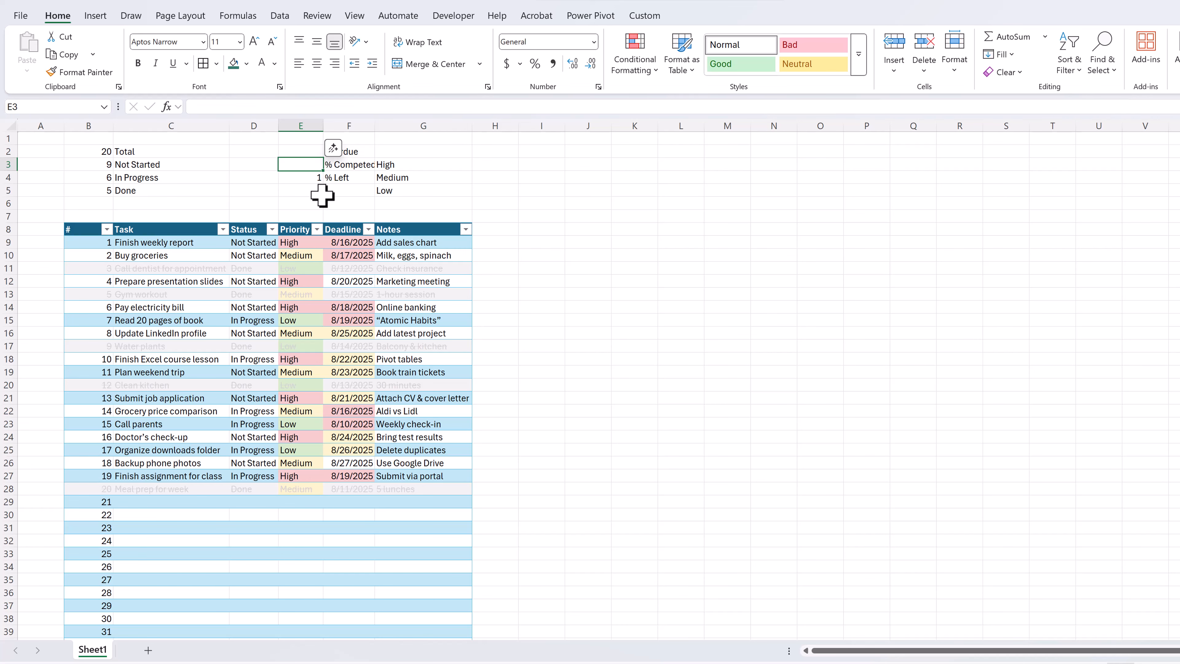
{"action": "type", "text": "=IF"}
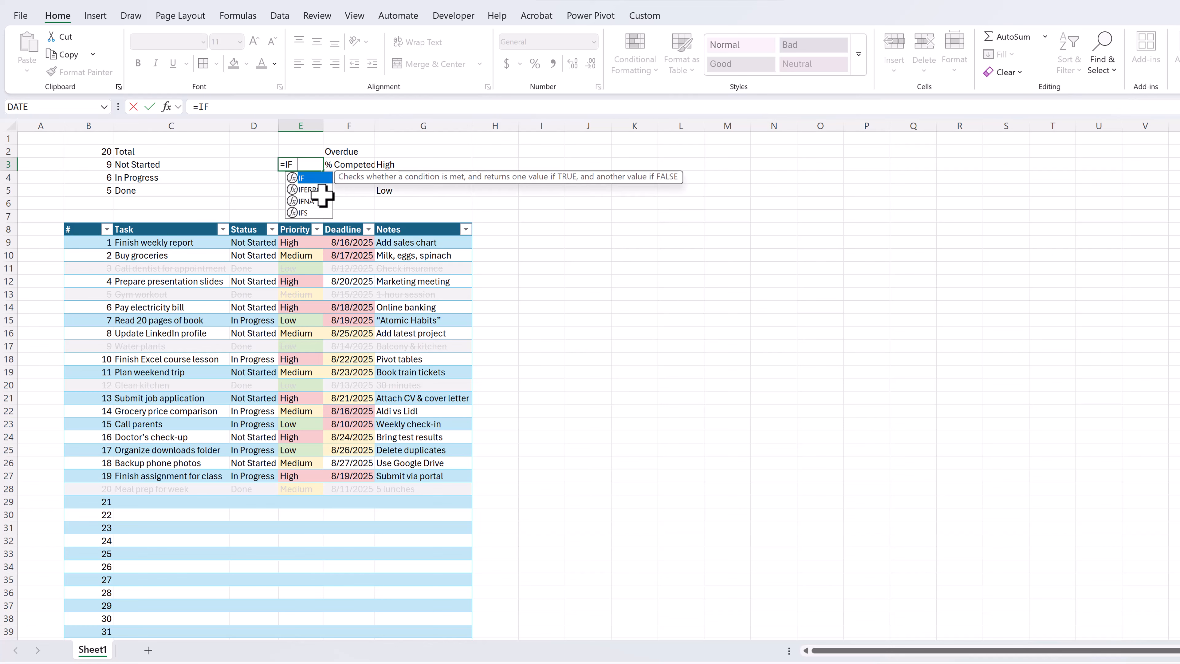
{"action": "double_click", "coordinate": [320, 191]}
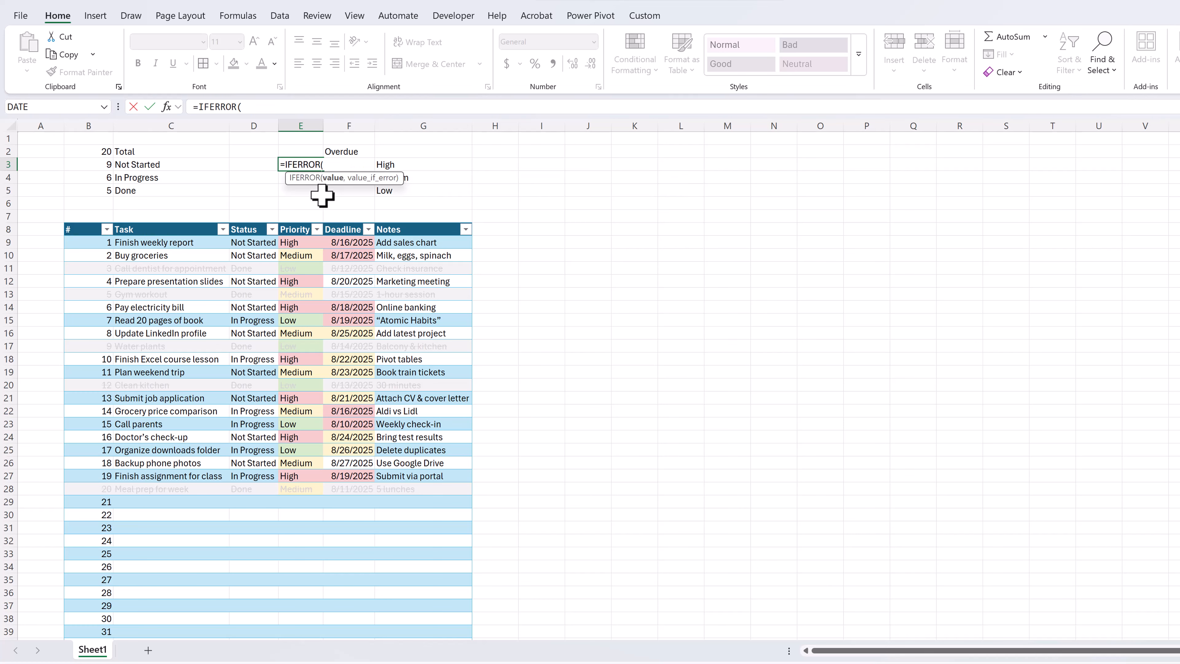
{"action": "left_click", "coordinate": [104, 190]}
{"action": "type", "text": "/"}
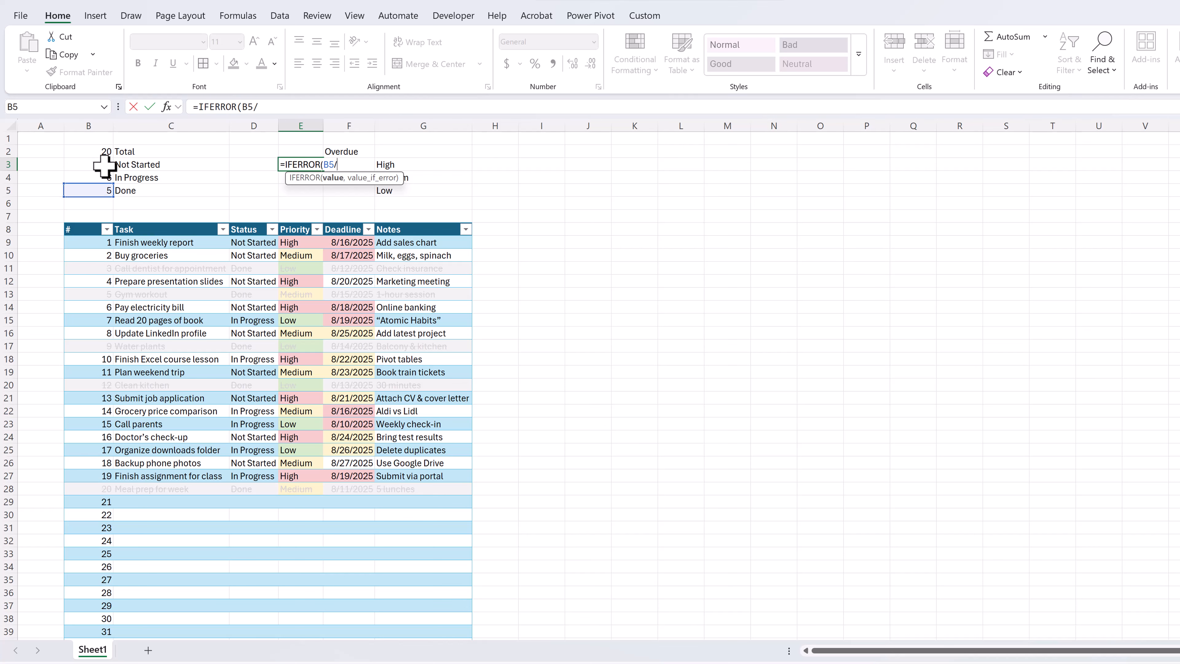
{"action": "left_click", "coordinate": [102, 153]}
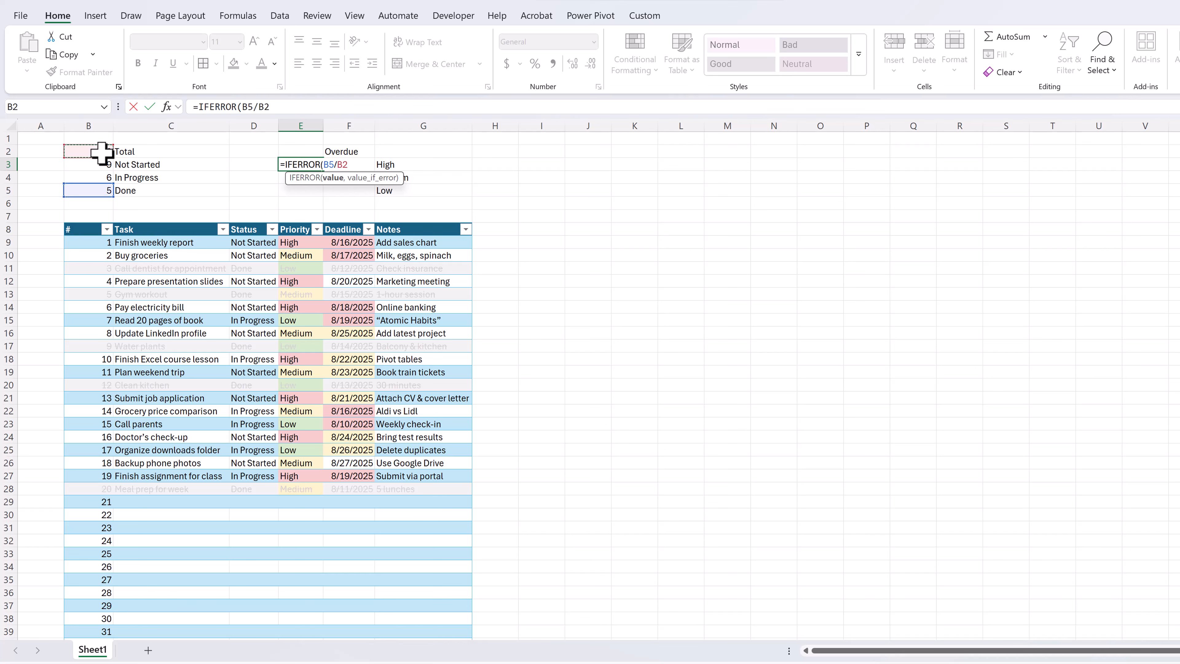
{"action": "left_click", "coordinate": [303, 106]}
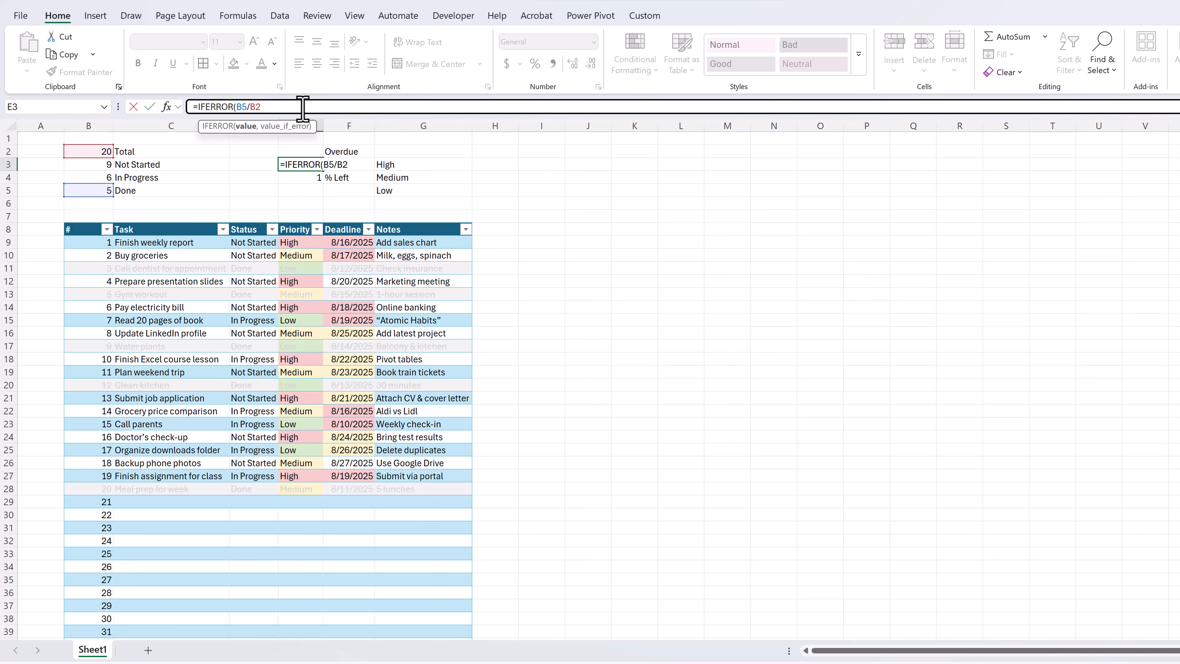
{"action": "type", "text": ",0"}
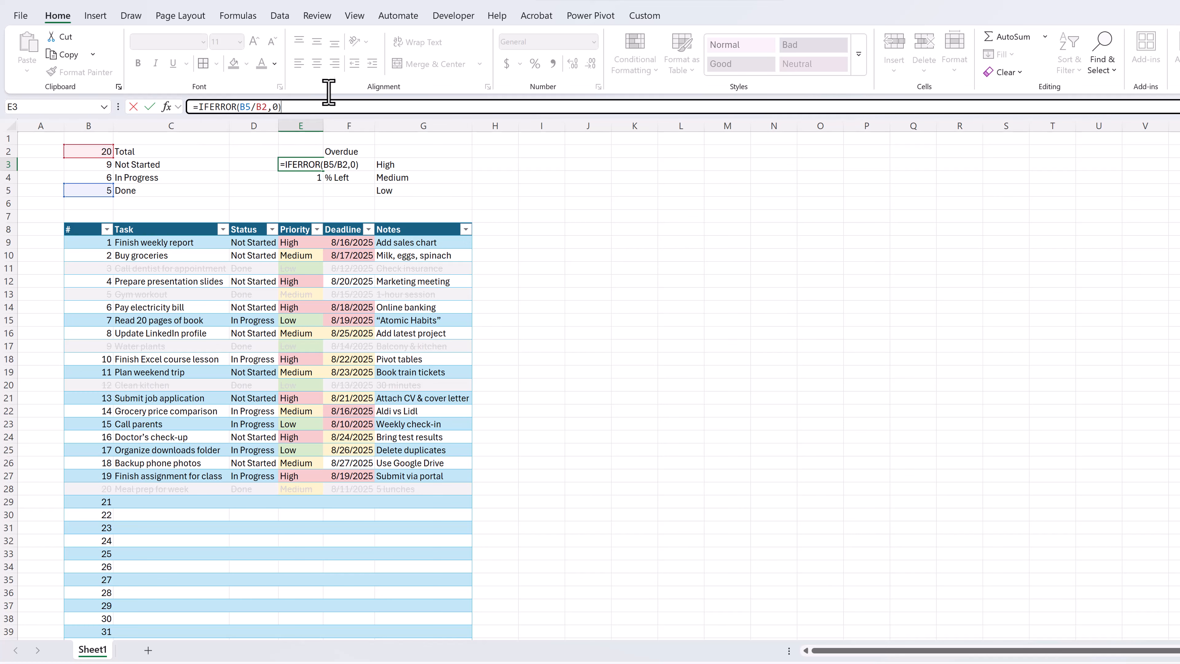
{"action": "key", "text": "ctrl+Return"}
Format the completed and remaining shares in E3:E4 as percentages.
{"action": "left_click", "coordinate": [296, 176]}
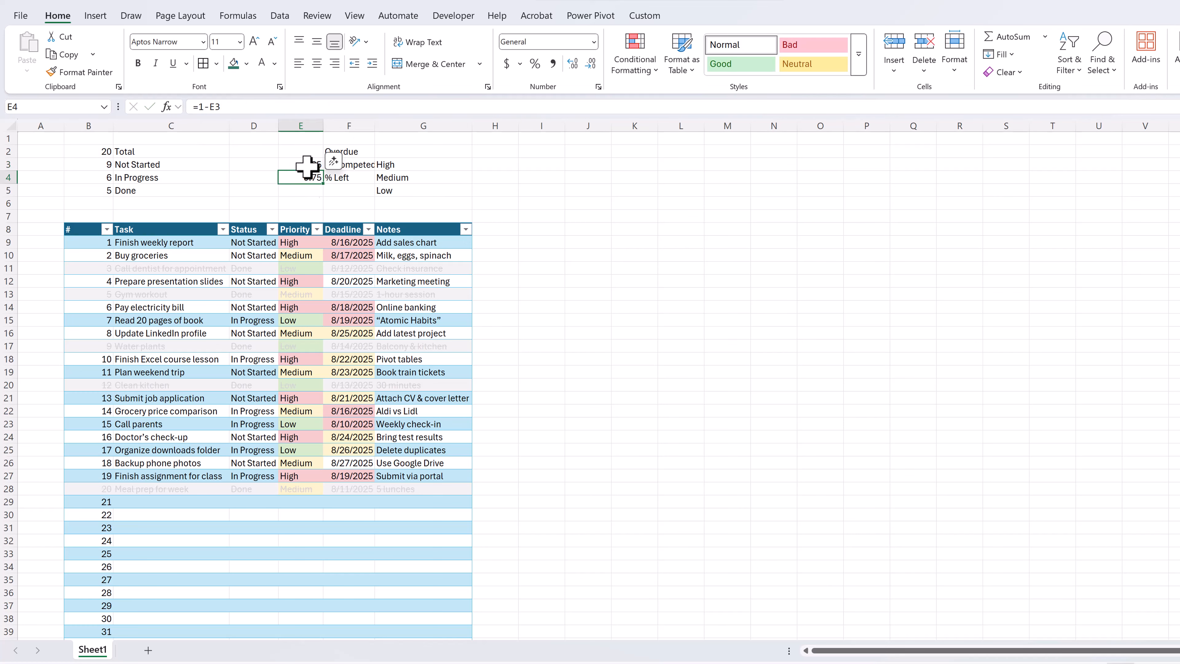
{"action": "left_click_drag", "start_coordinate": [305, 163], "coordinate": [308, 179]}
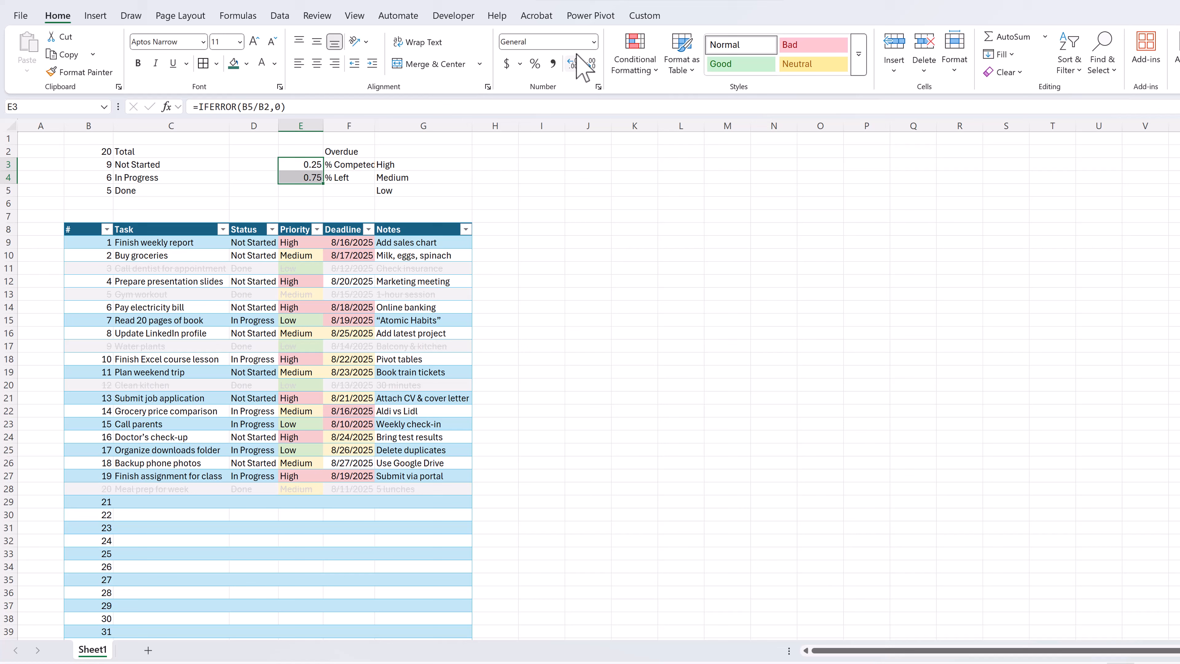
{"action": "left_click", "coordinate": [535, 64]}
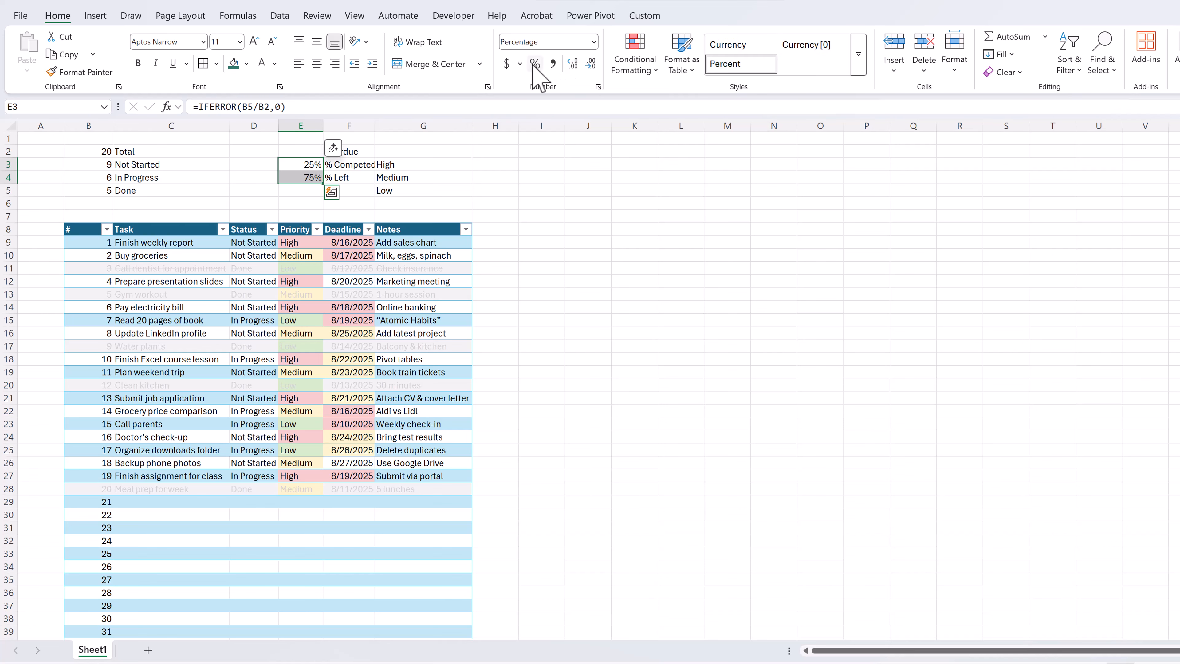
Begin a COUNTIFS formula in E2 with Table3[Deadline] as the first range and "<"&TODAY() as its criterion.
{"action": "left_click", "coordinate": [309, 150]}
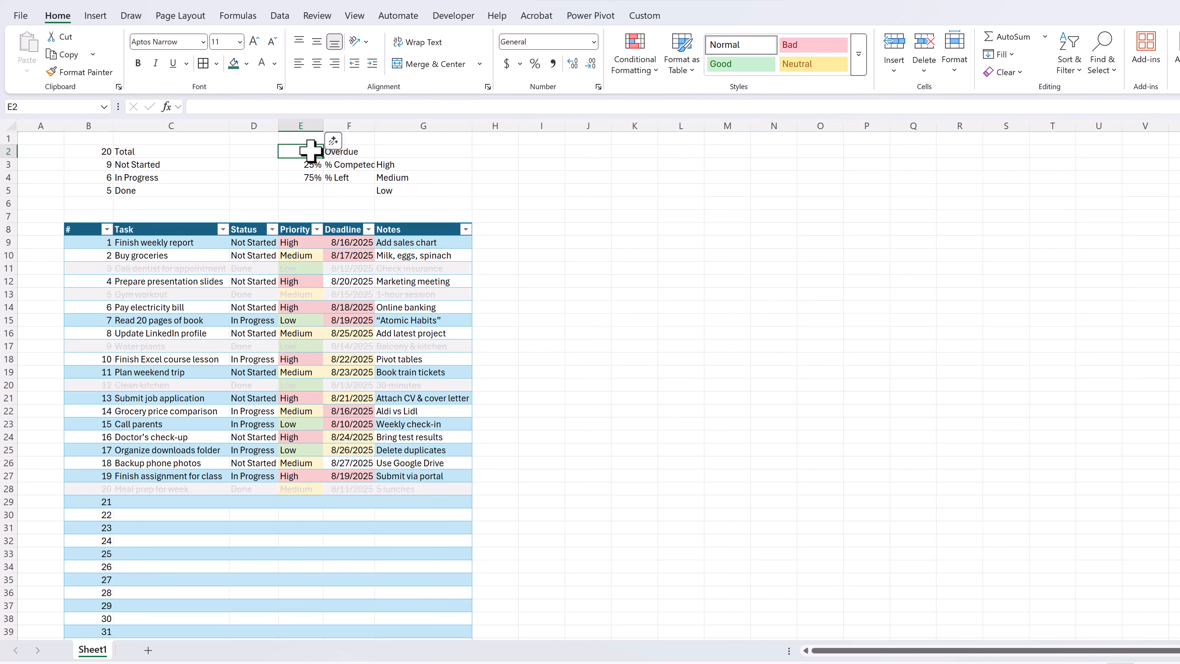
{"action": "type", "text": "="}
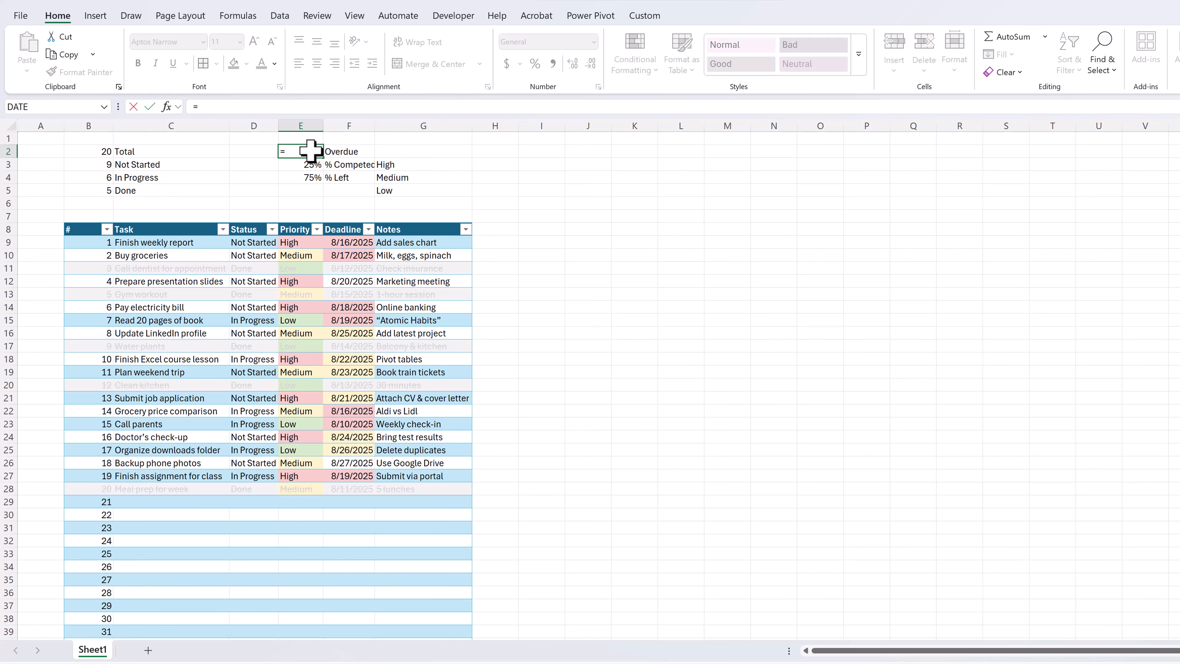
{"action": "type", "text": "coun"}
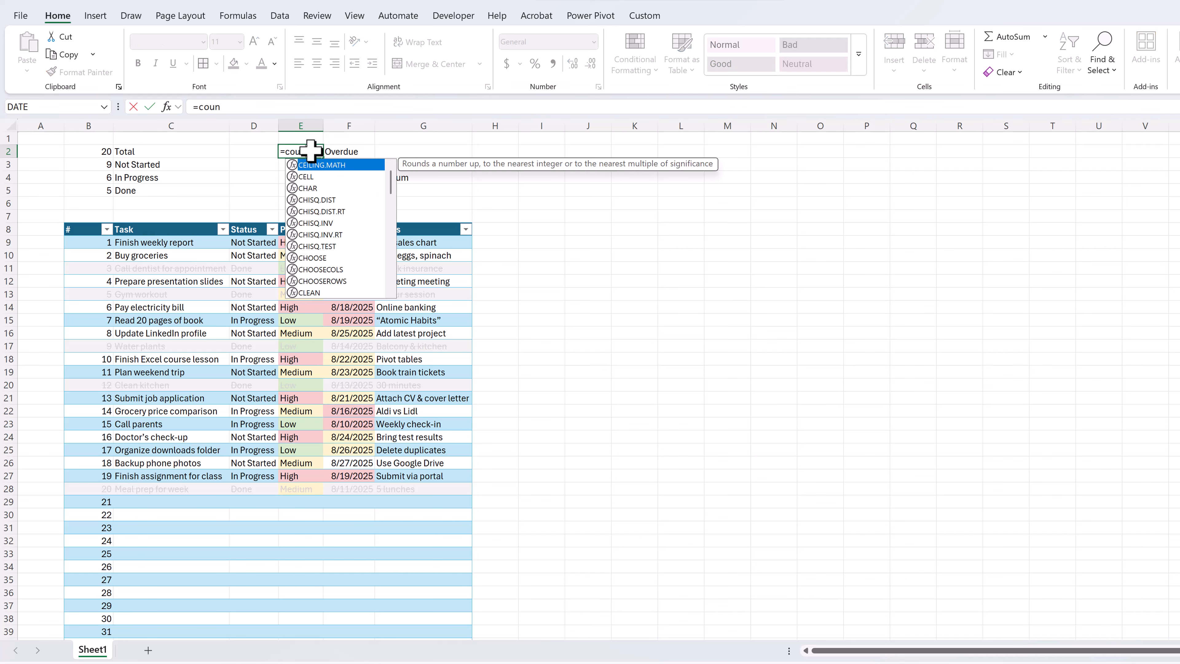
{"action": "type", "text": "tifs("}
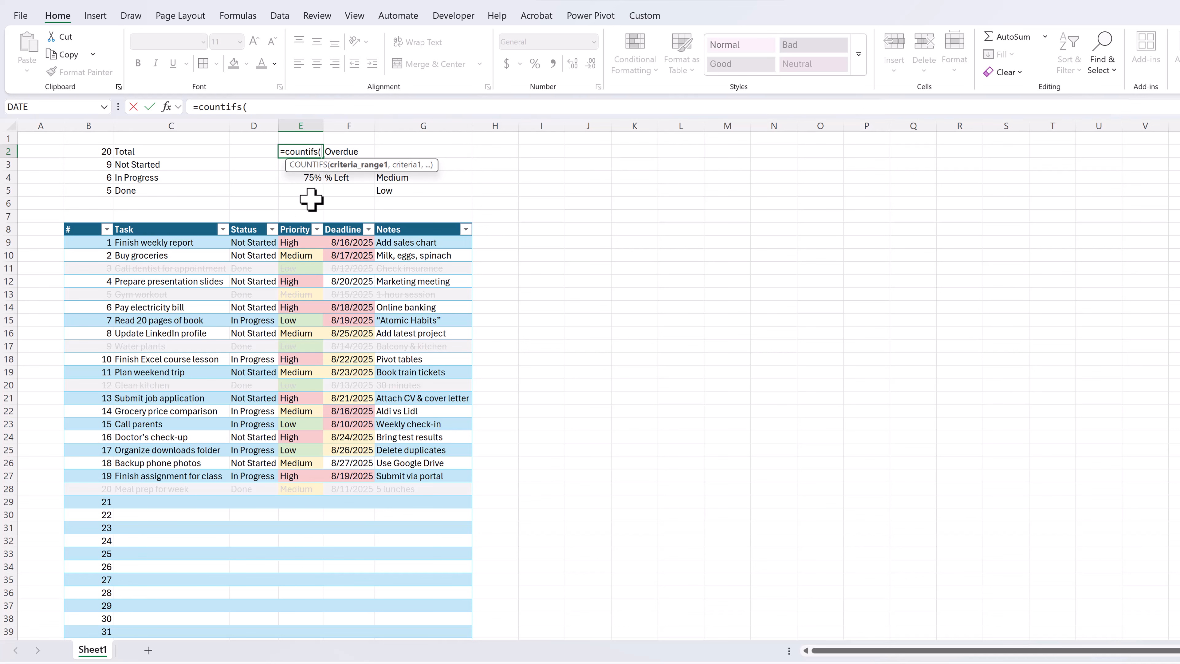
{"action": "left_click", "coordinate": [350, 241]}
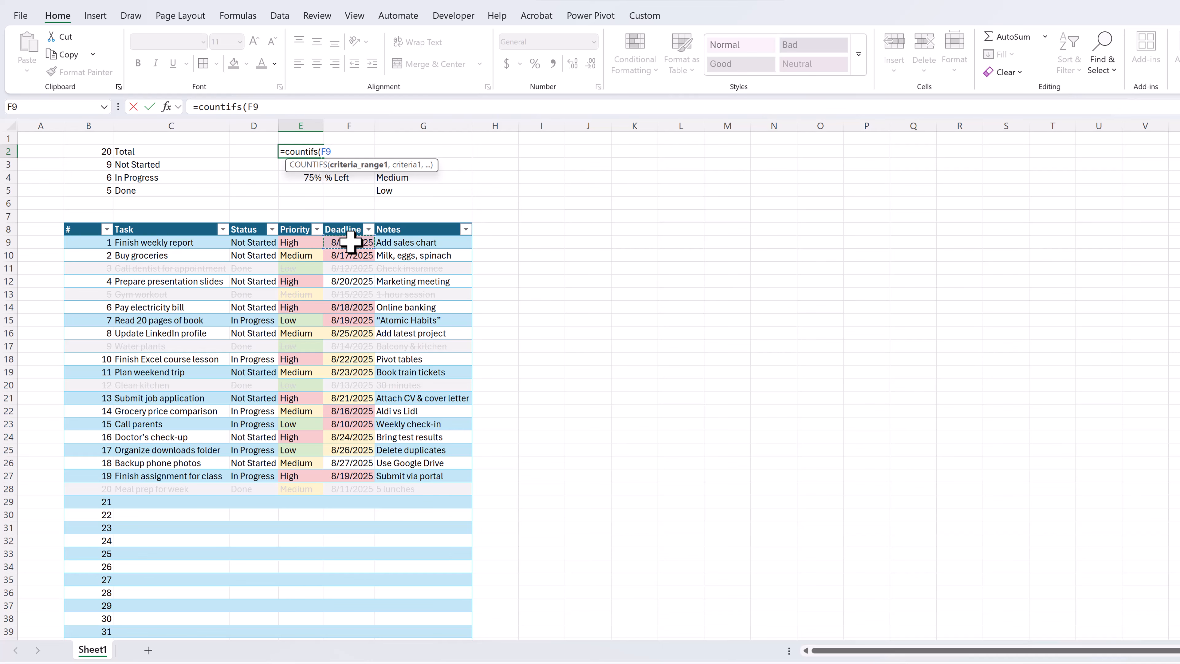
{"action": "key", "text": "ctrl+shift+Down"}
{"action": "key", "text": "ctrl+shift+Down"}
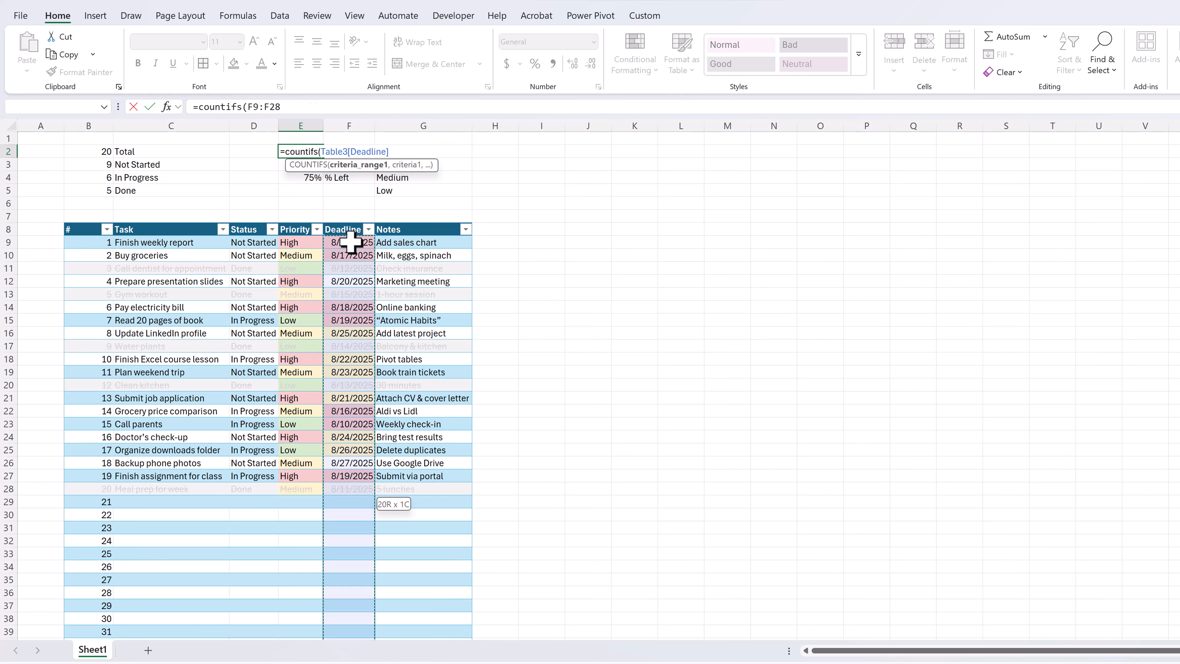
{"action": "left_click", "coordinate": [369, 107]}
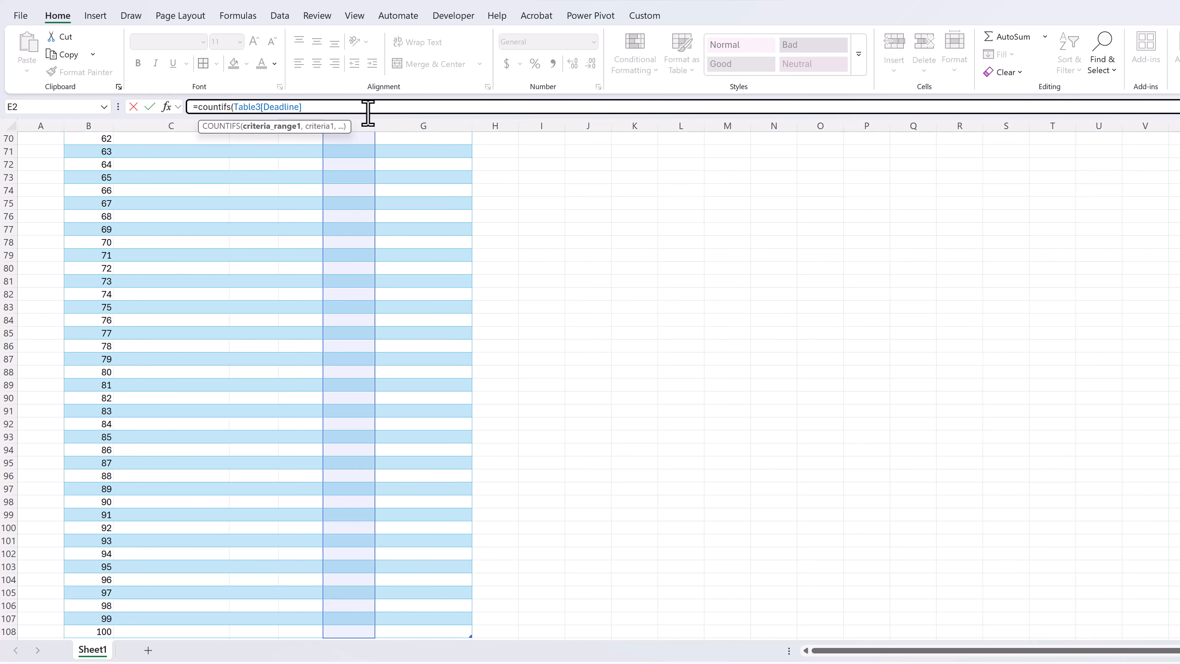
{"action": "type", "text": ",\"<"}
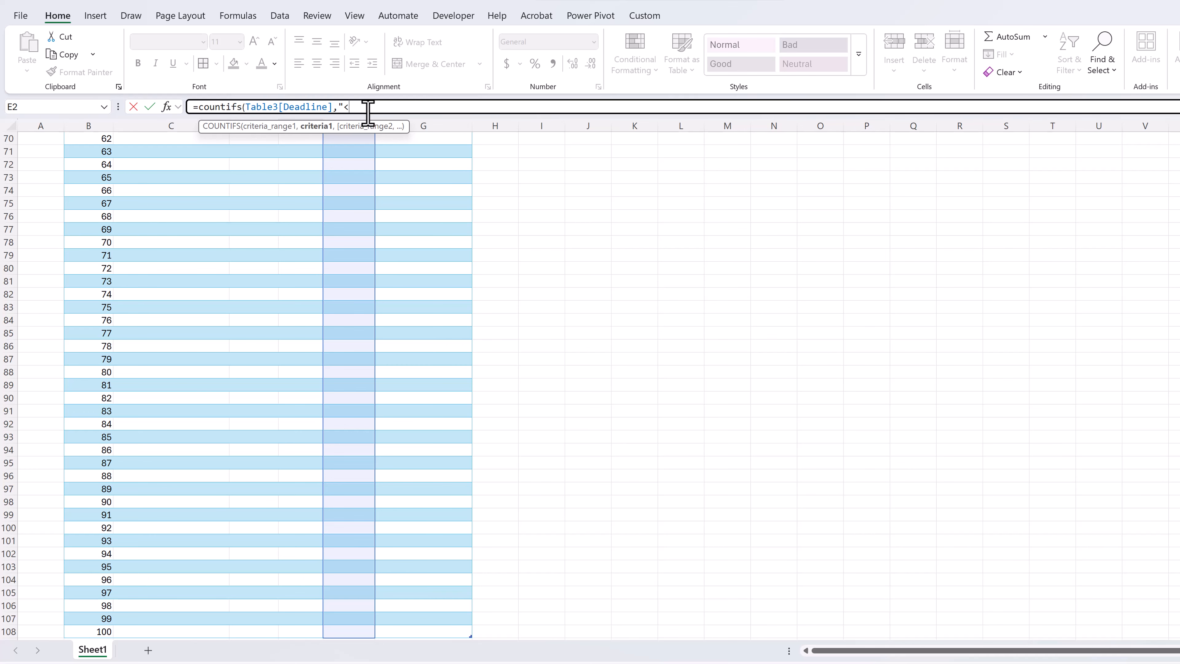
{"action": "type", "text": "\"&TODA"}
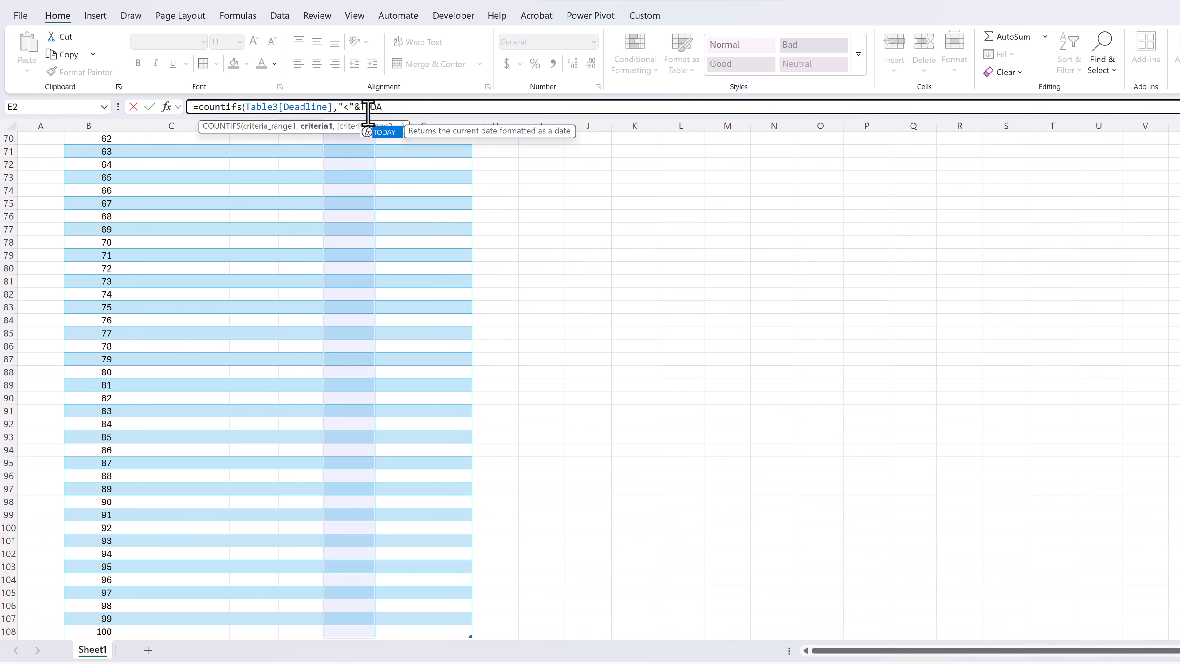
{"action": "type", "text": "Y()"}
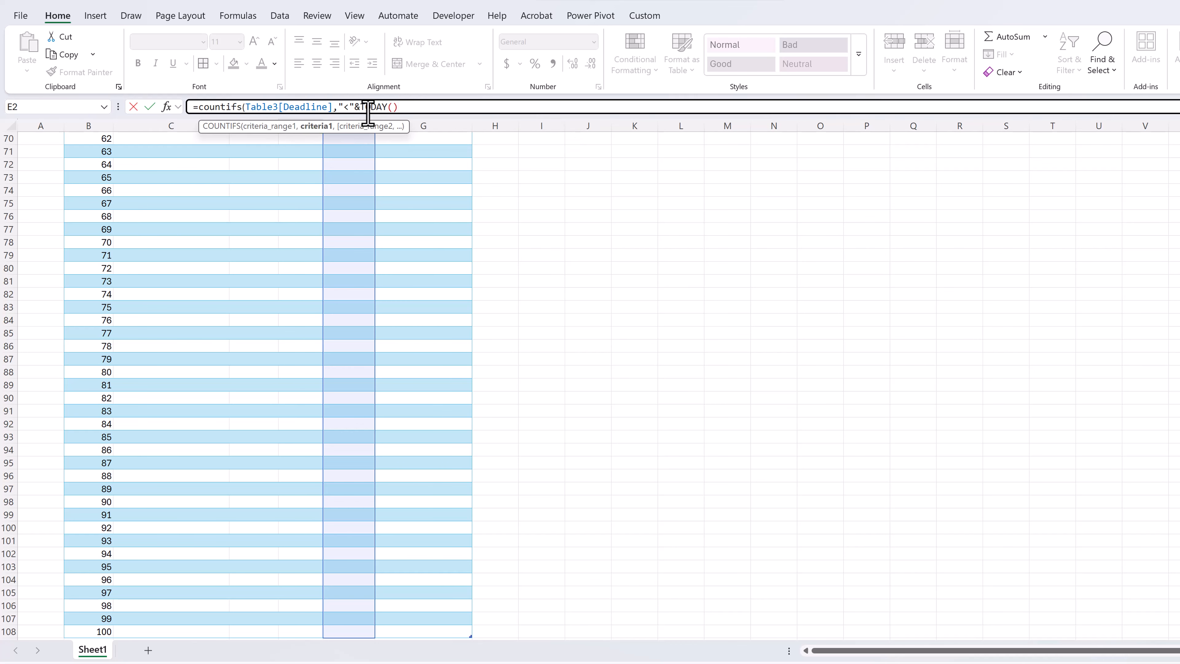
Add Table3[Status] with the criterion "<>"&C5 to the COUNTIFS formula so that tasks marked Done are excluded.
{"action": "type", "text": ","}
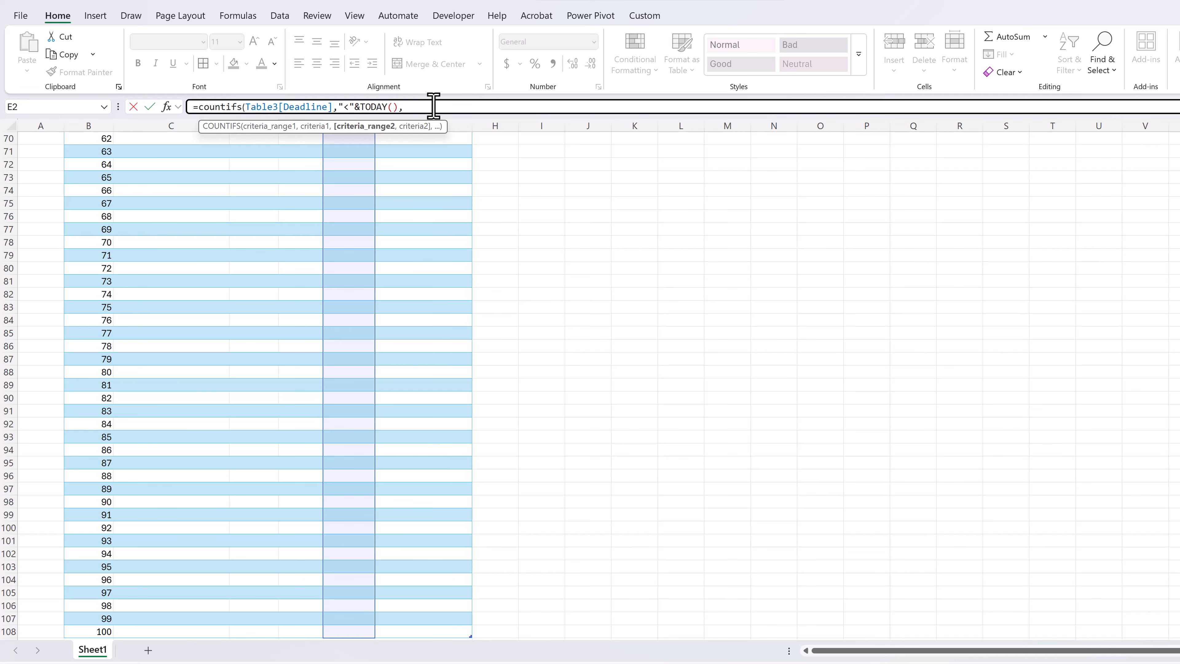
{"action": "type", "text": "Table"}
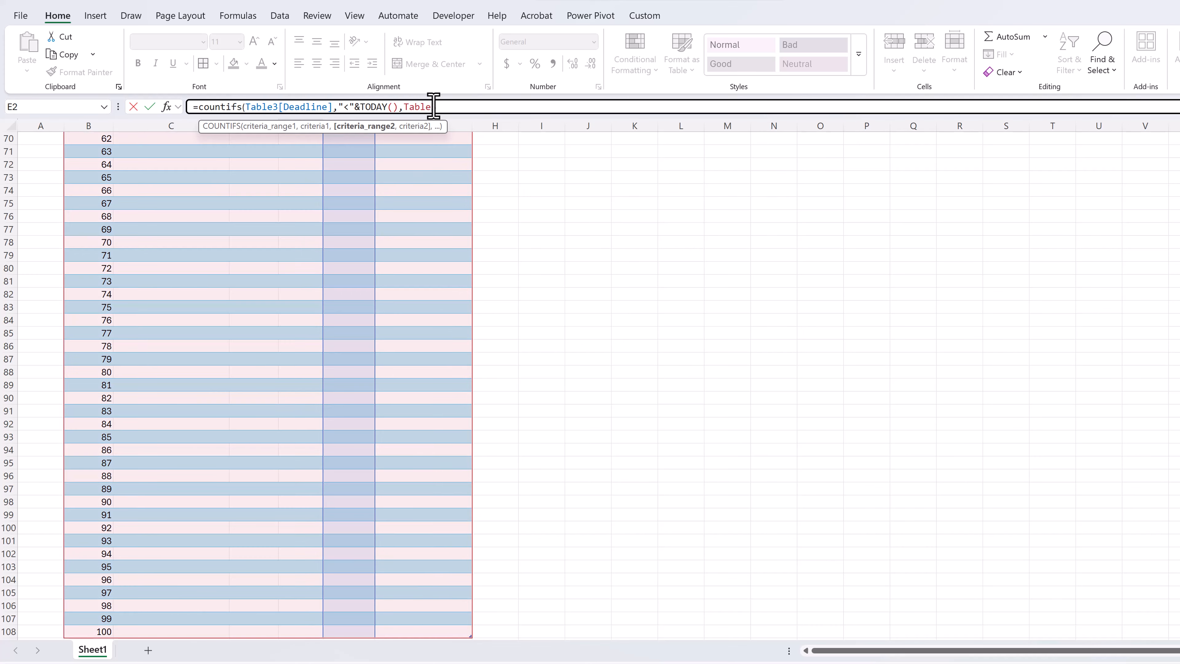
{"action": "type", "text": "3["}
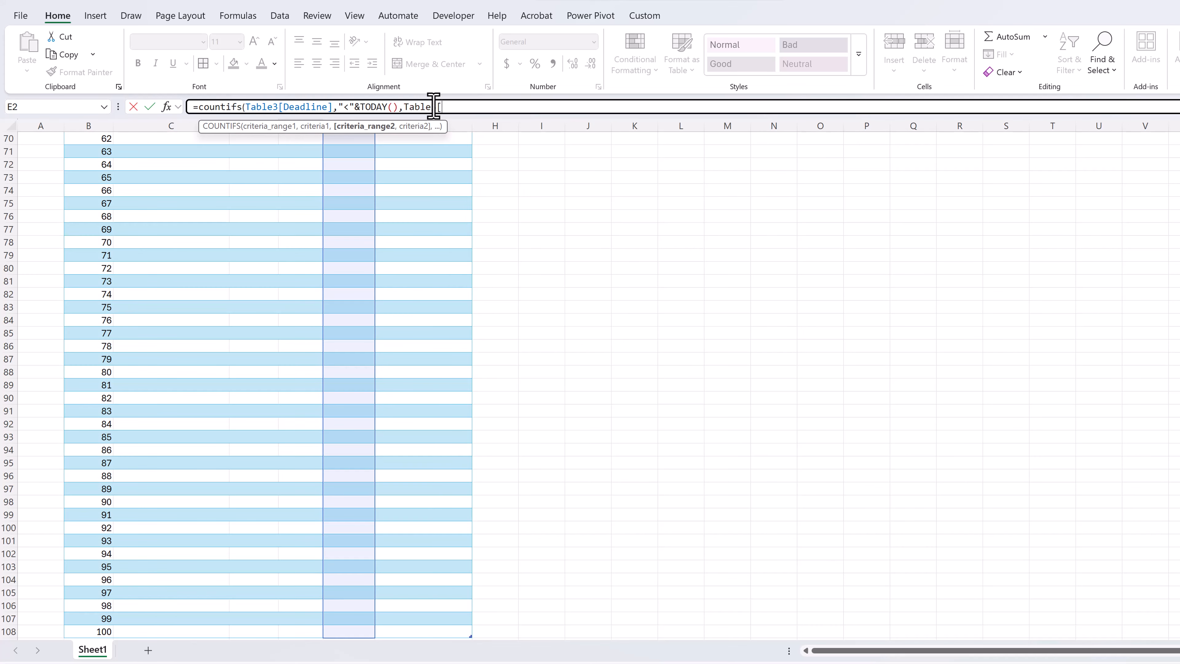
{"action": "type", "text": "Status]"}
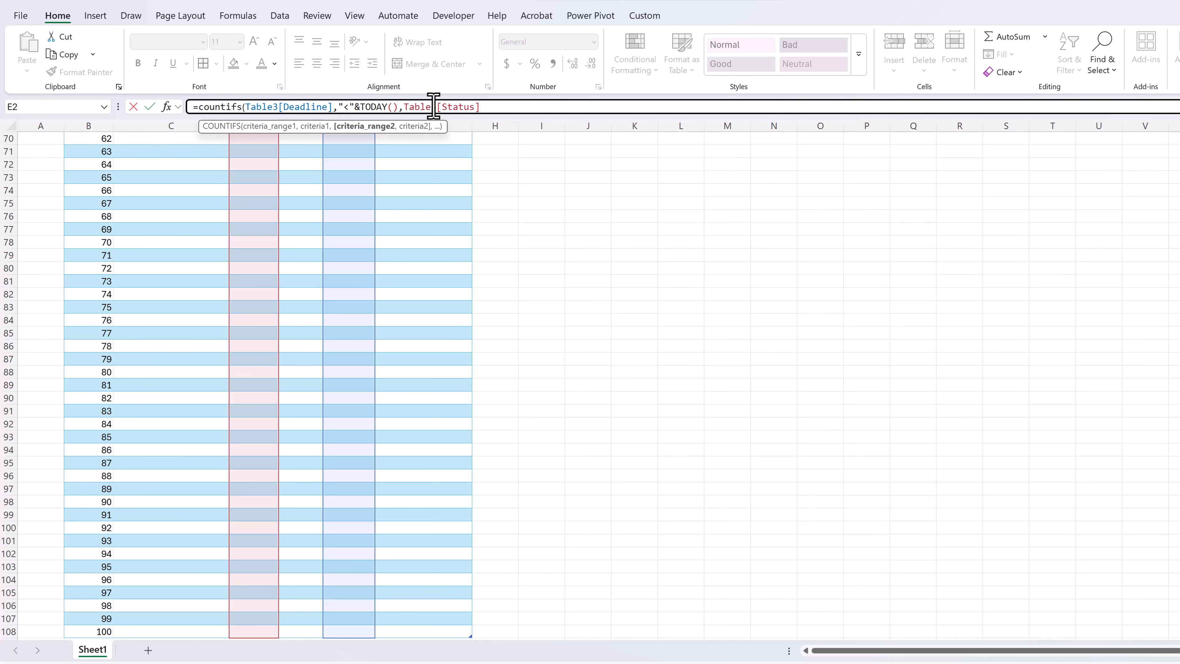
{"action": "type", "text": ",\"<>\"&"}
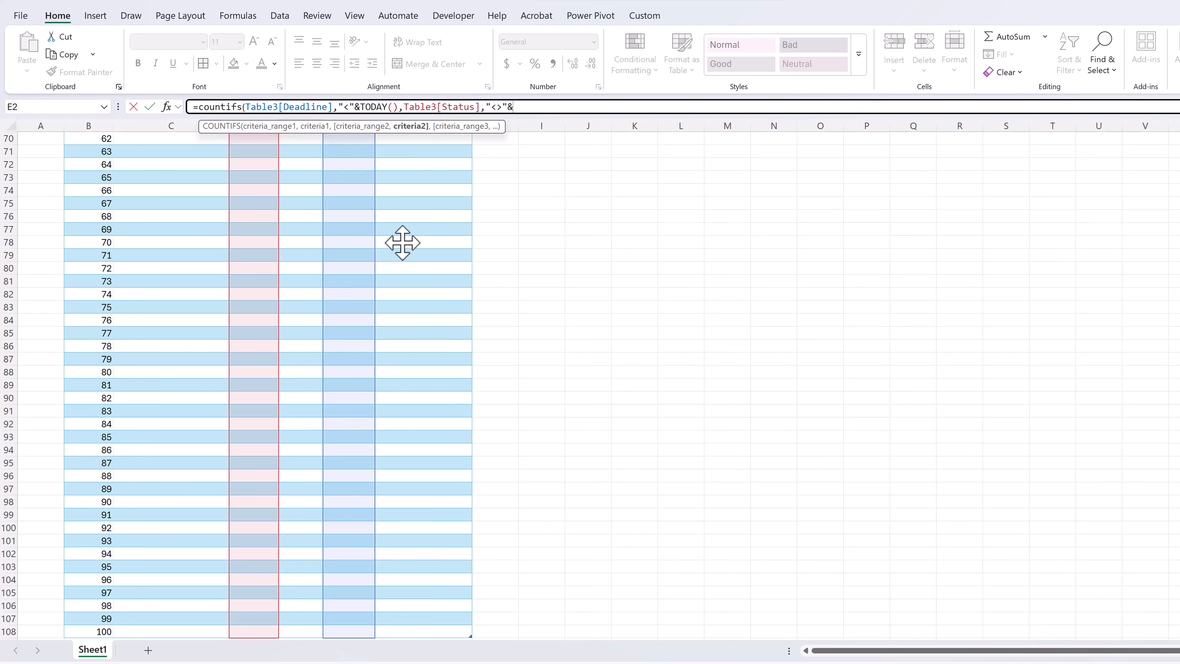
{"action": "scroll", "coordinate": [202, 159], "scroll_direction": "up", "scroll_amount": 20}
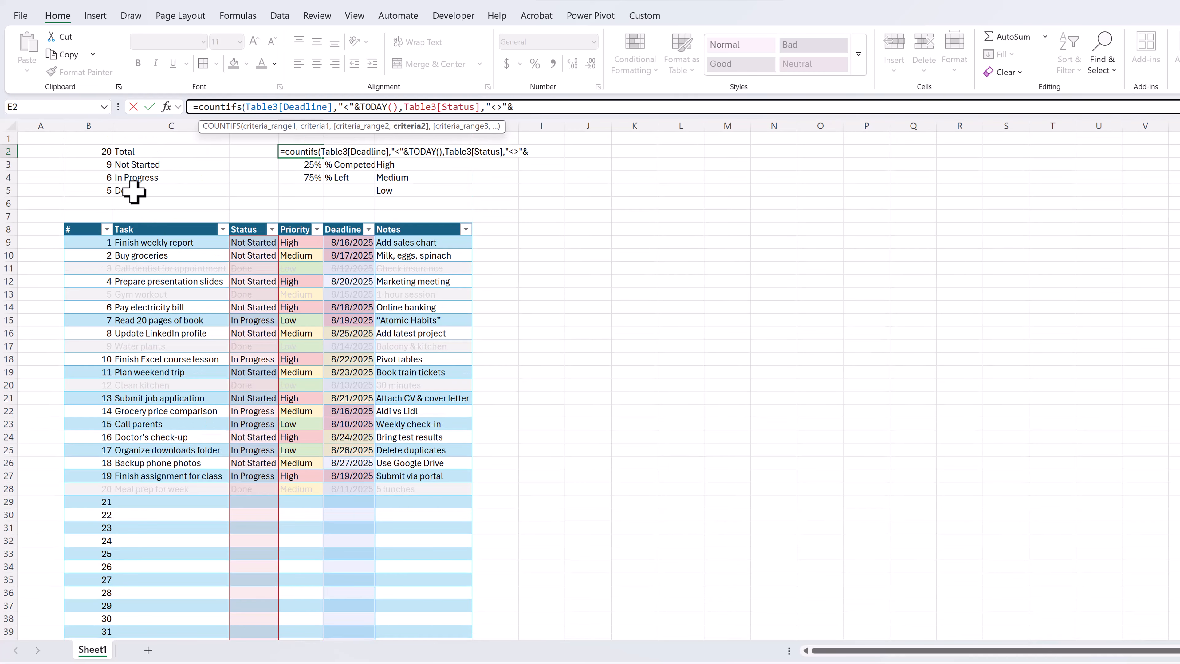
{"action": "left_click", "coordinate": [131, 193]}
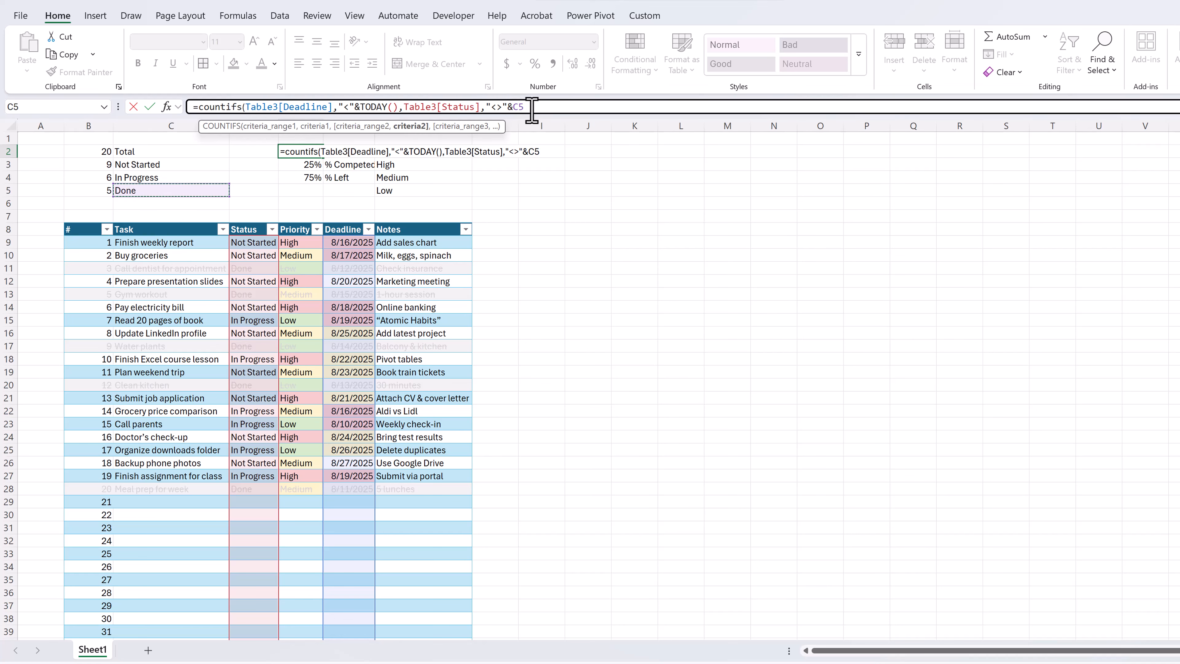
Add Table3[Task] with the criterion "<>" to the overdue COUNTIFS formula and complete it.
{"action": "type", "text": ","}
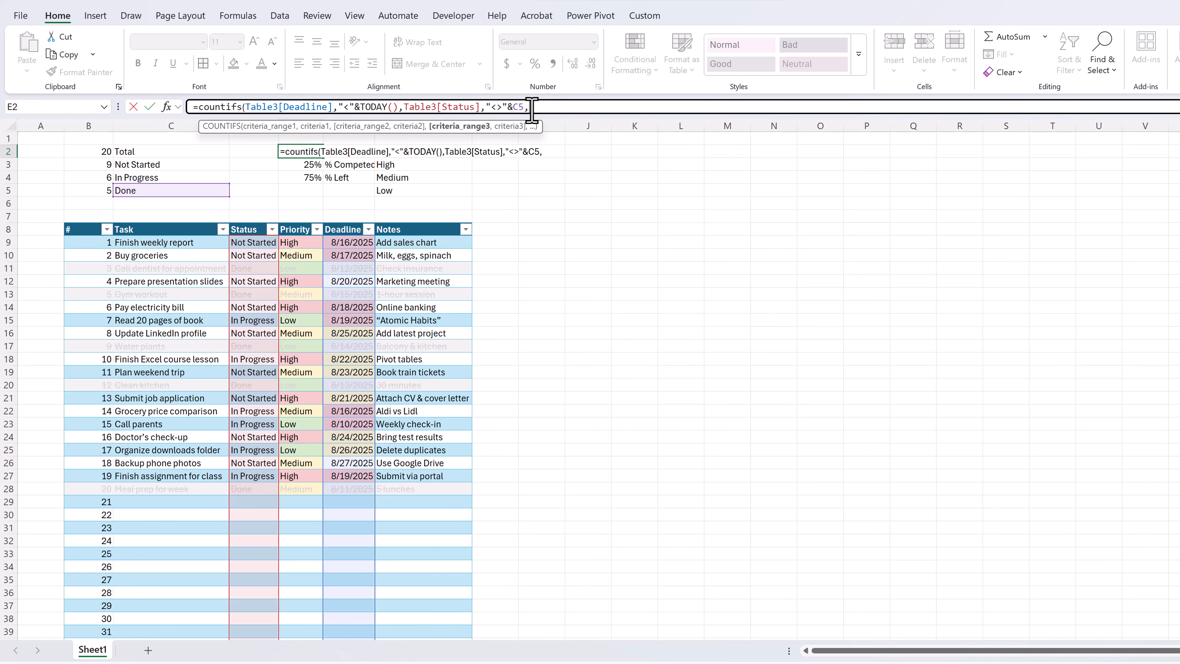
{"action": "type", "text": "tab"}
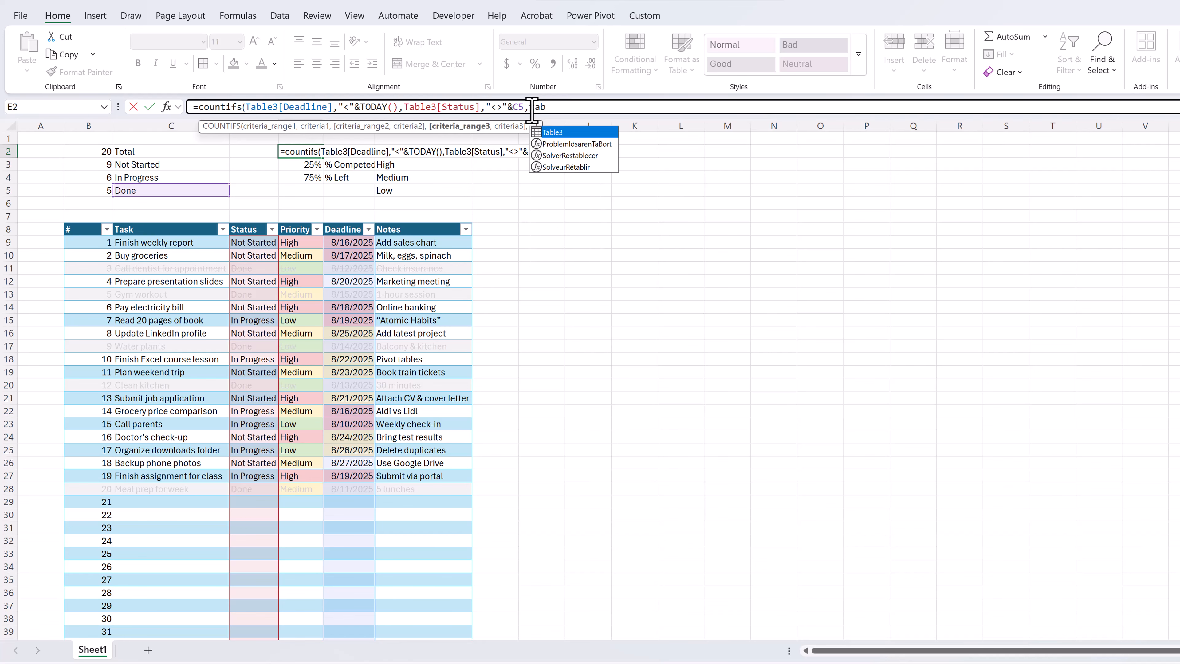
{"action": "key", "text": "Tab"}
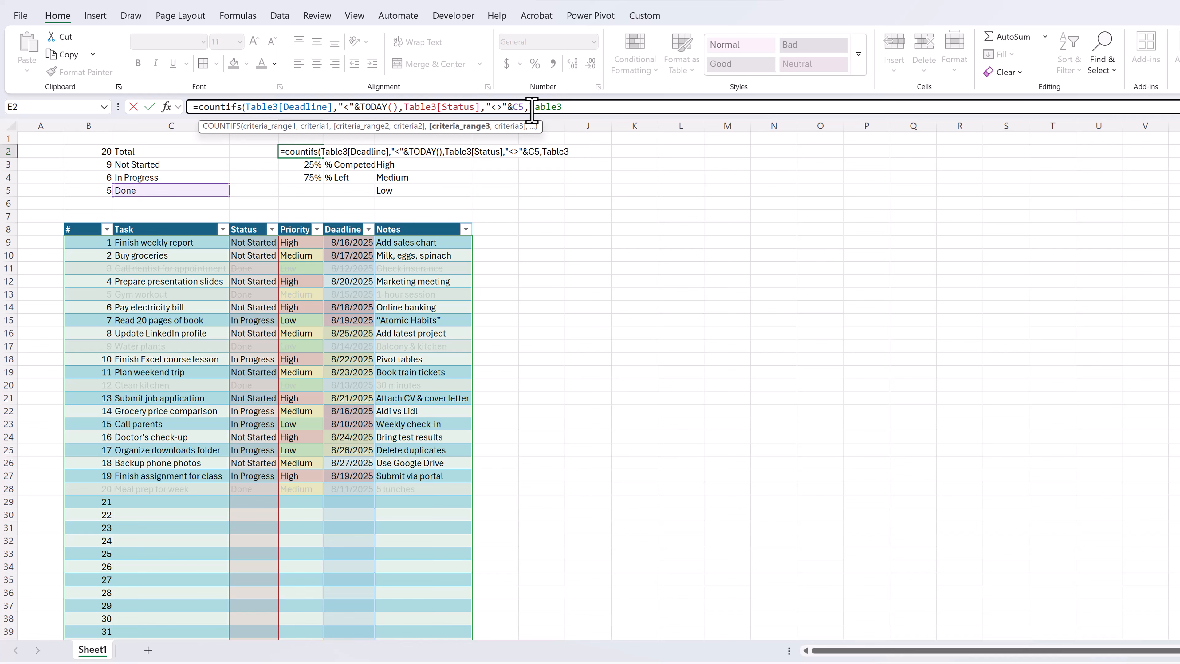
{"action": "type", "text": "[T"}
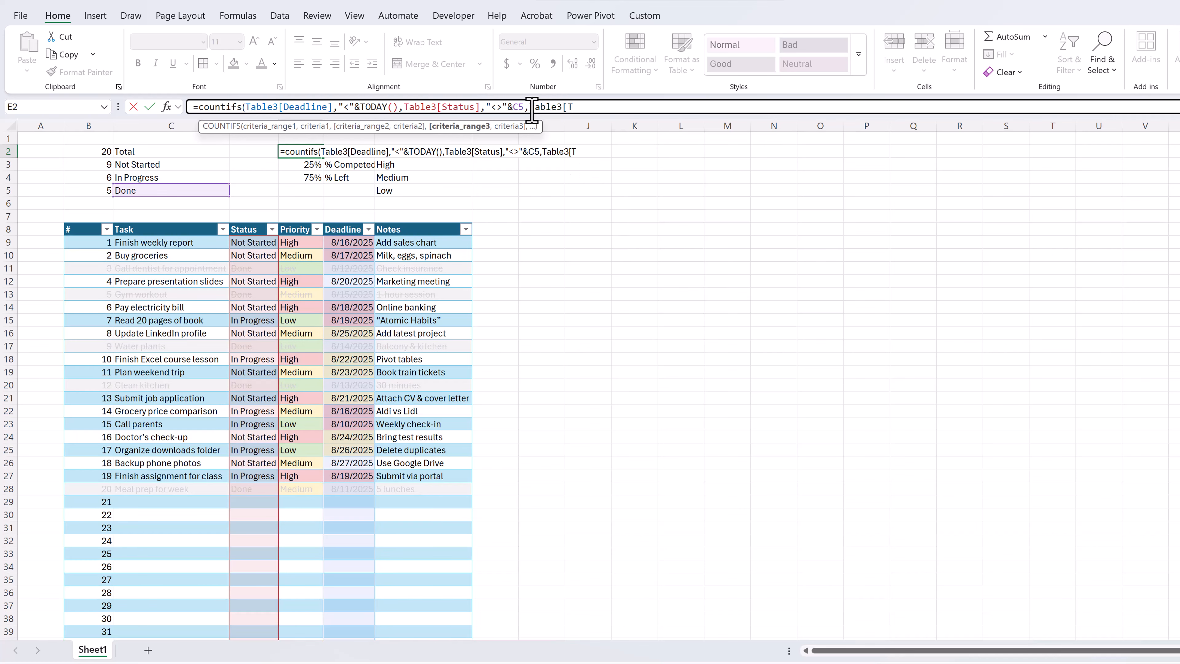
{"action": "type", "text": "A"}
{"action": "key", "text": "Tab"}
{"action": "type", "text": "]"}
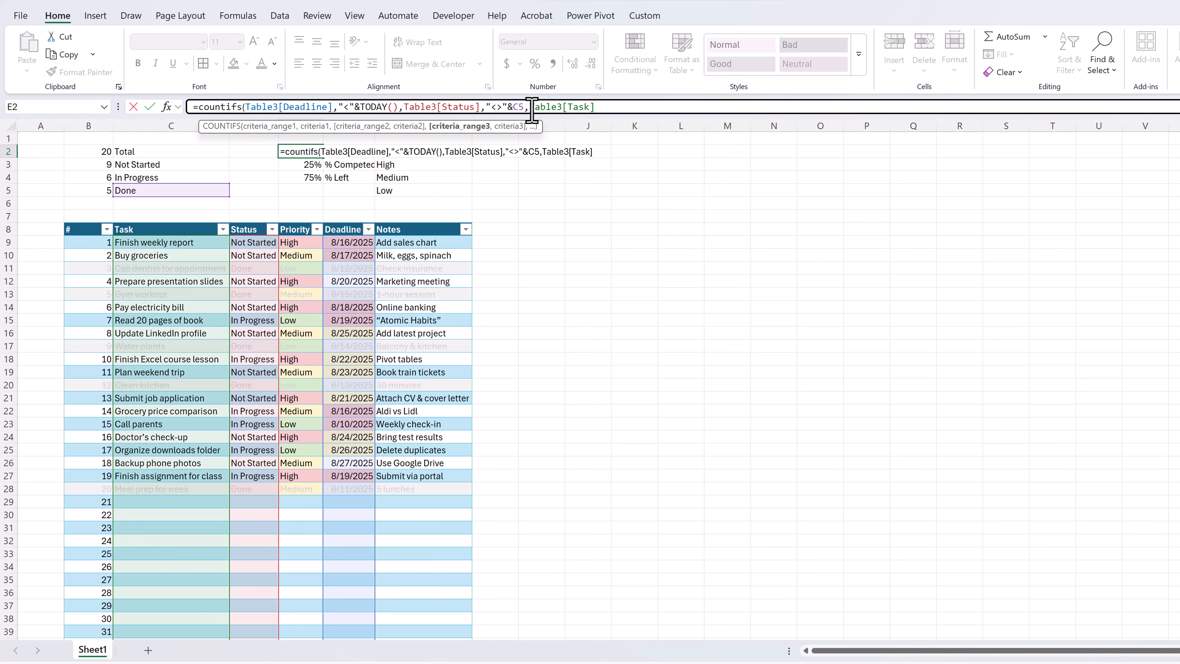
{"action": "type", "text": ",\"<"}
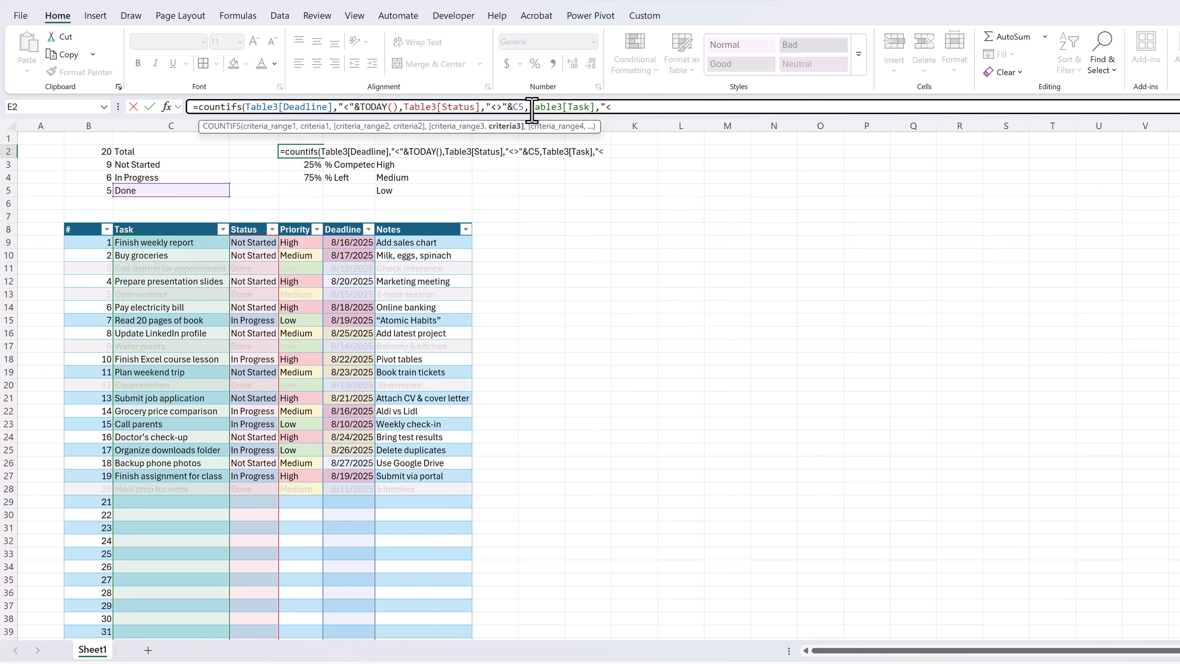
{"action": "type", "text": ">\")"}
{"action": "key", "text": "Return"}
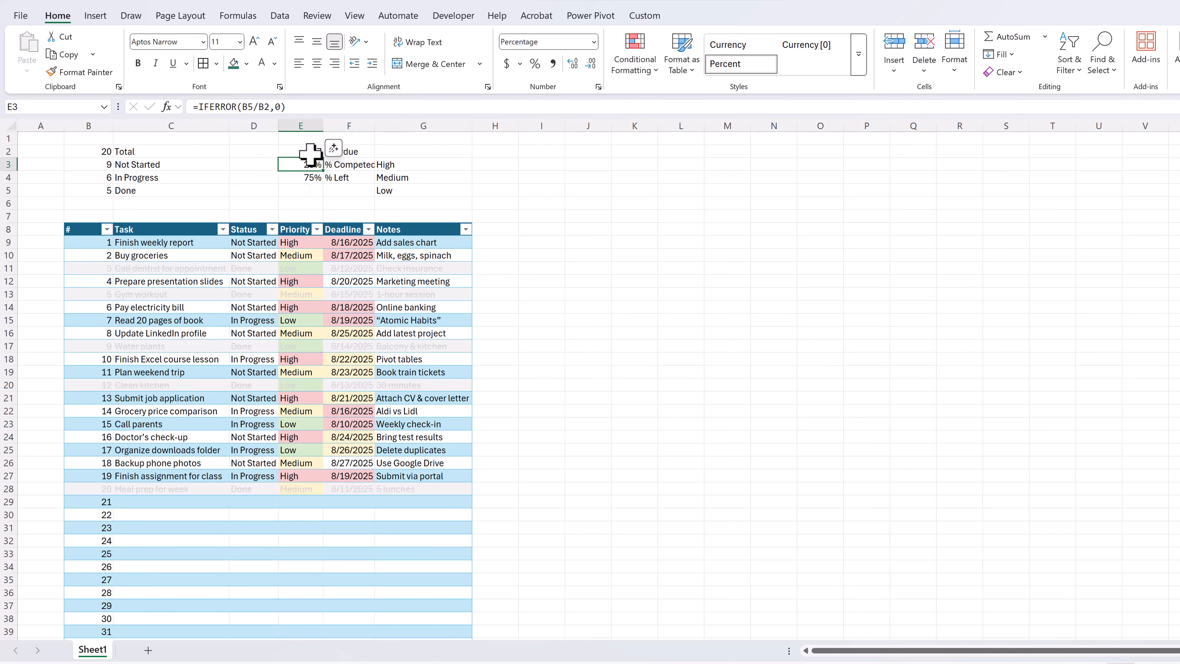
{"action": "left_click", "coordinate": [353, 244]}
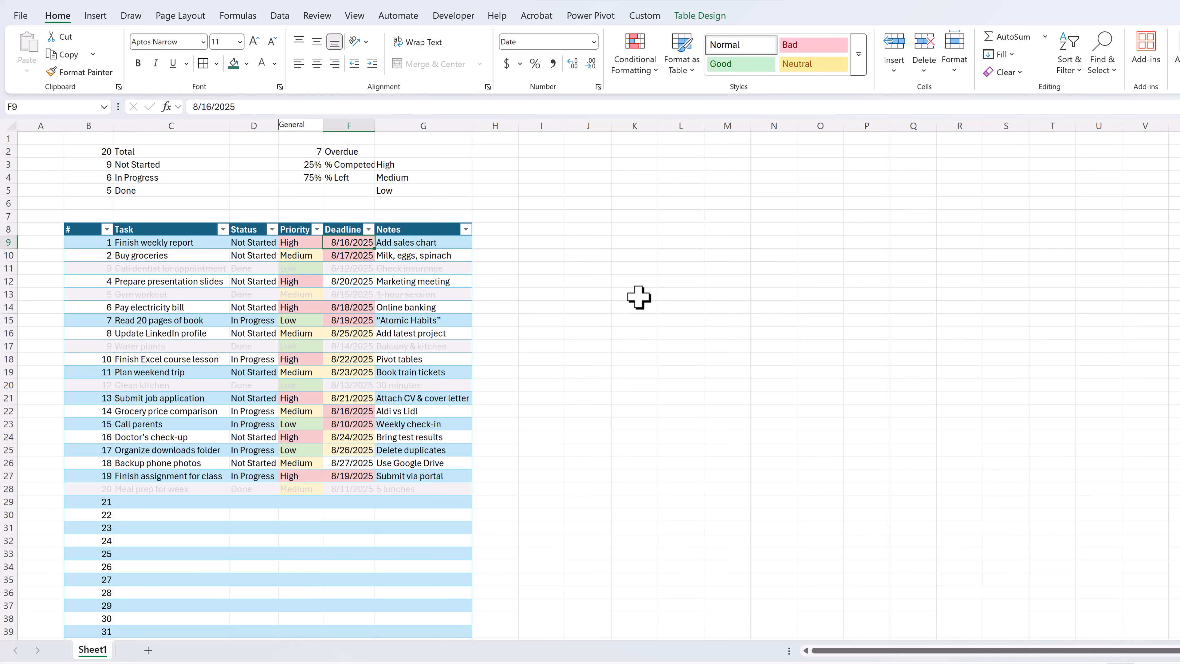
Insert a doughnut chart based on the completed and remaining percentages in E3:E4.
{"action": "left_click", "coordinate": [636, 319]}
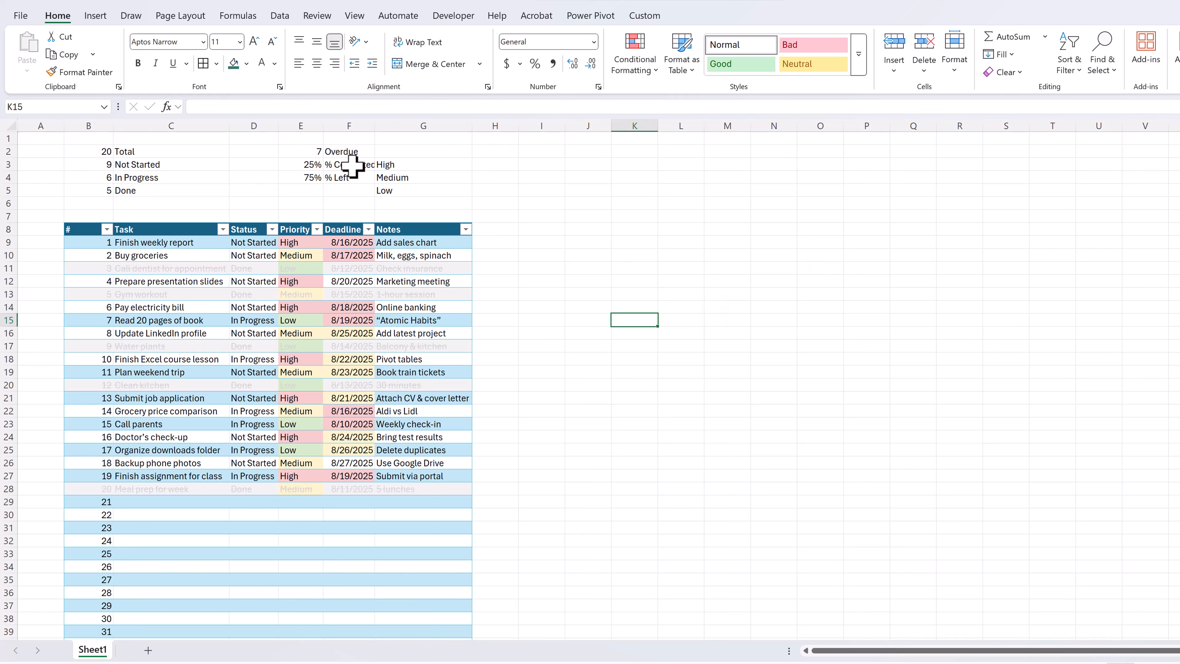
{"action": "left_click_drag", "start_coordinate": [304, 168], "coordinate": [302, 180]}
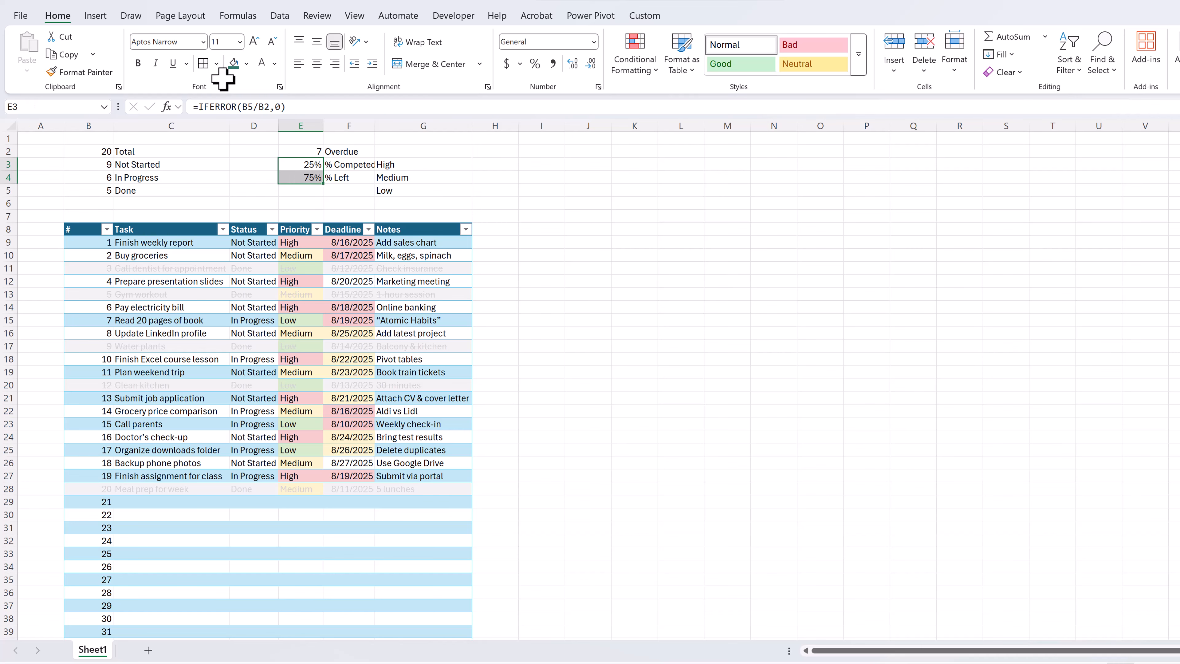
{"action": "left_click", "coordinate": [95, 15]}
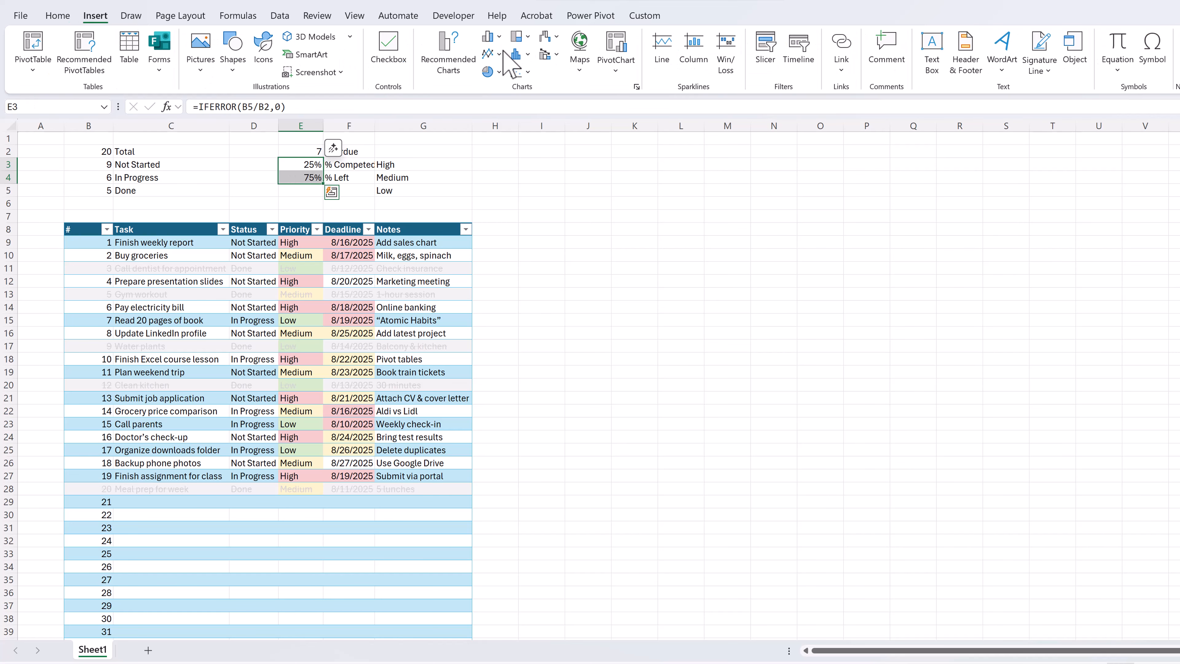
{"action": "left_click", "coordinate": [500, 71]}
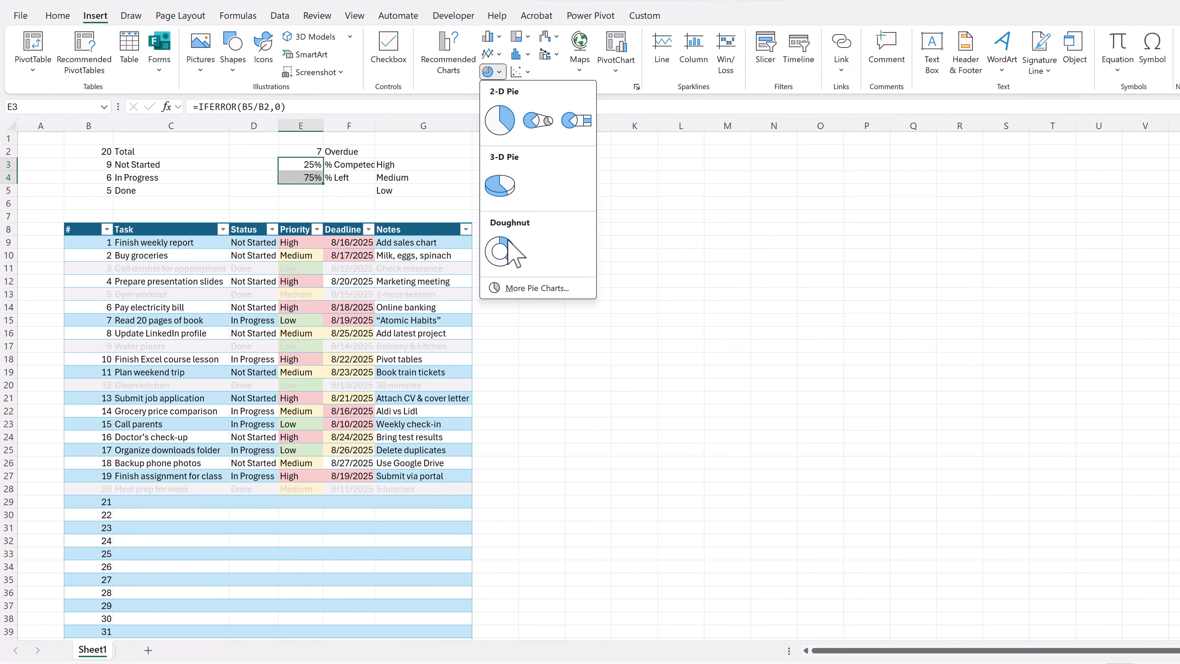
{"action": "left_click", "coordinate": [513, 259]}
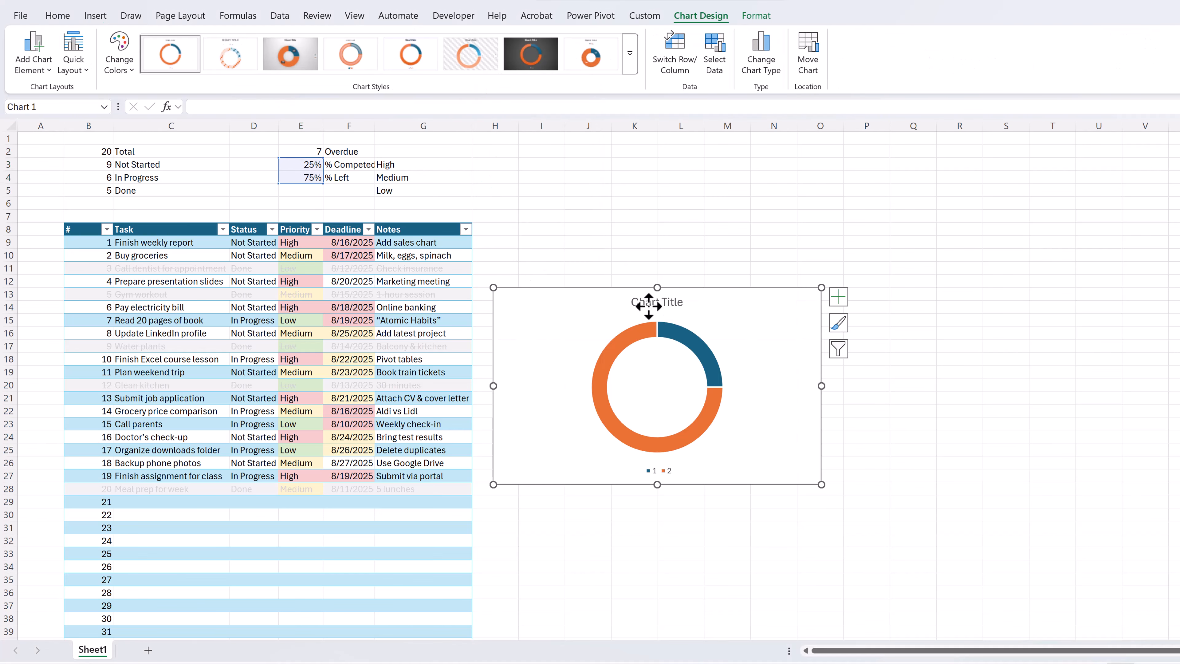
Delete the title and the legend from the doughnut chart.
{"action": "left_click", "coordinate": [649, 307]}
{"action": "key", "text": "Delete"}
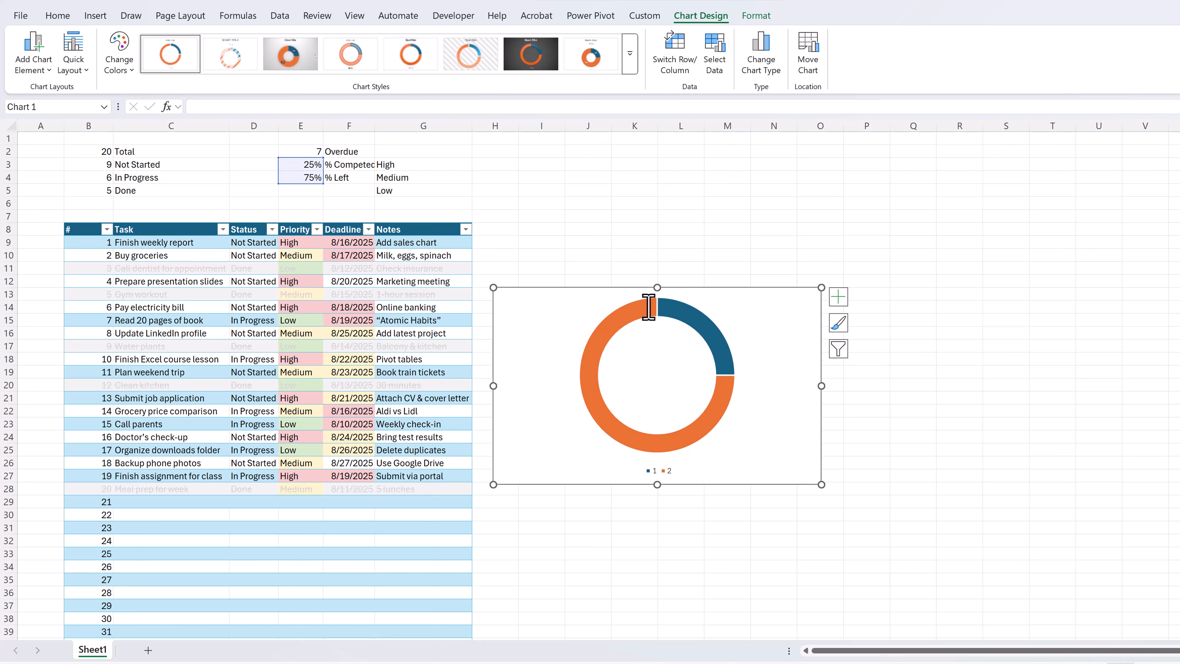
{"action": "left_click", "coordinate": [657, 472]}
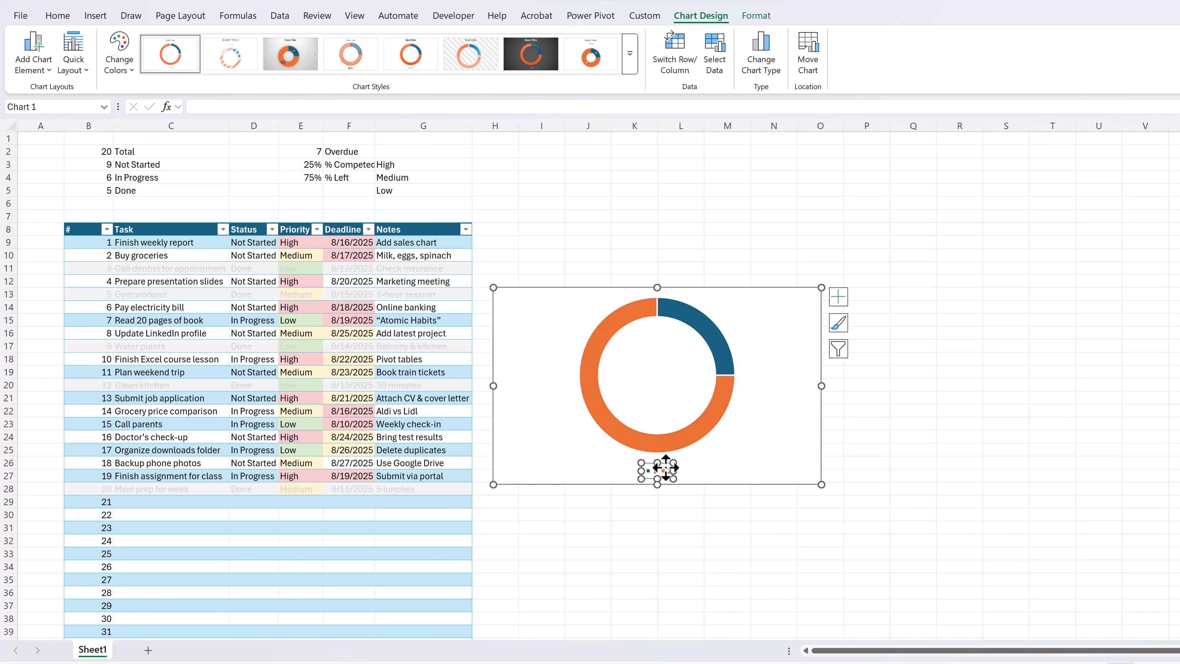
{"action": "key", "text": "Delete"}
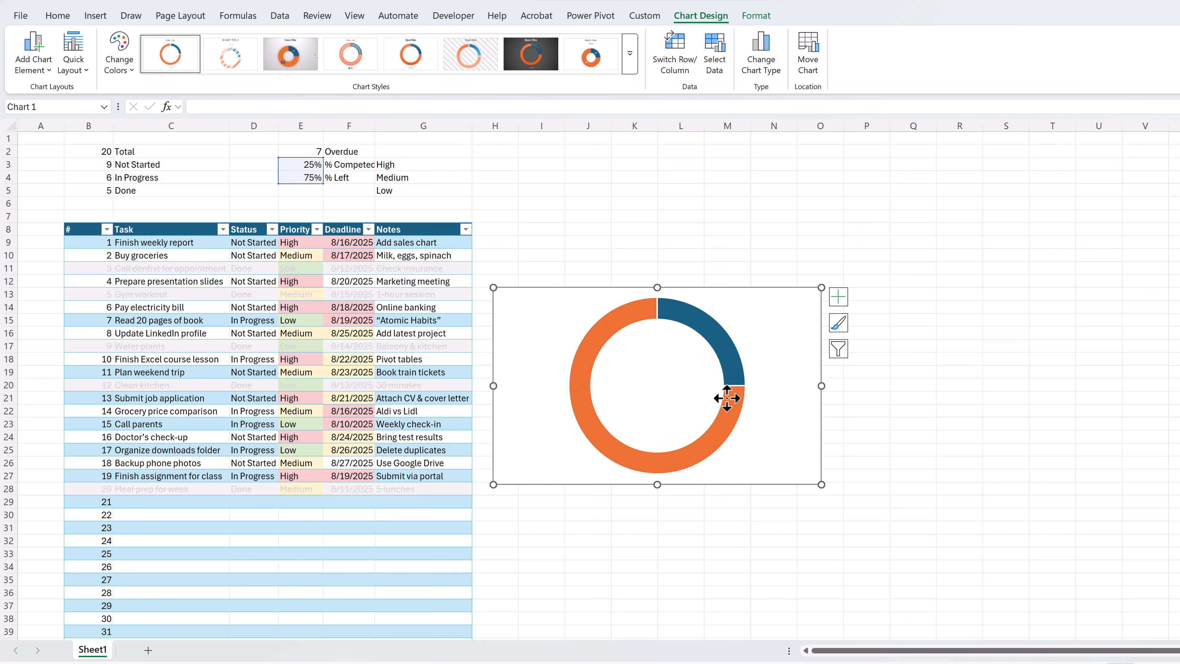
Remove the outline from the doughnut series and give it an outer shadow offset towards the upper right.
{"action": "left_click", "coordinate": [731, 344]}
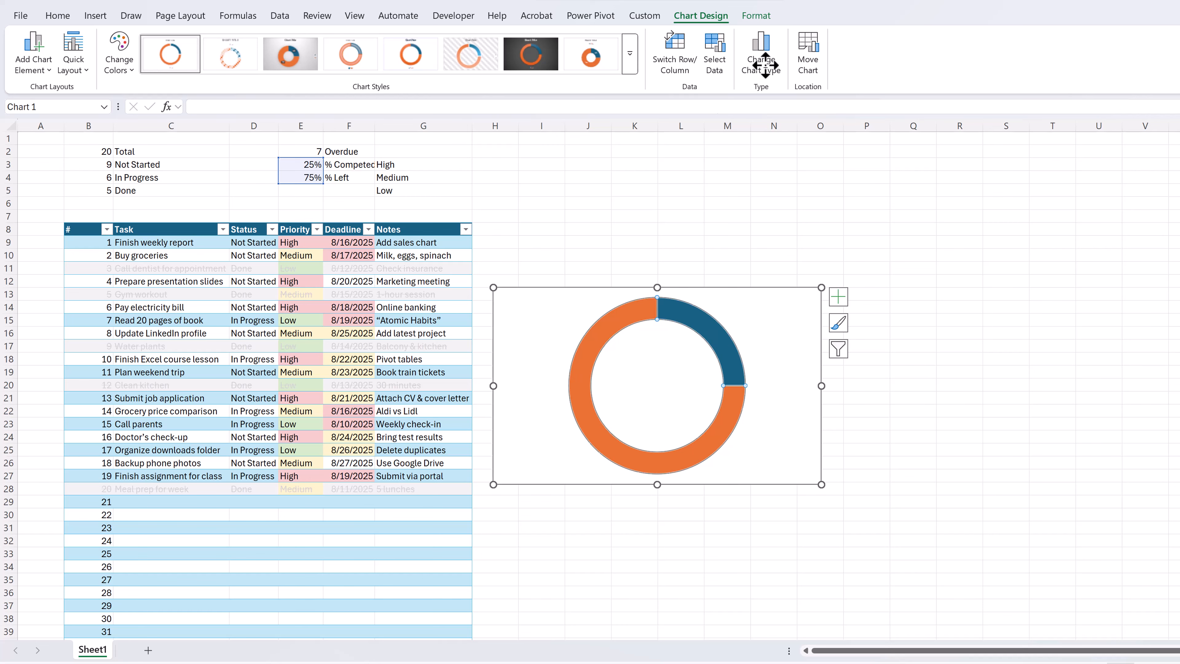
{"action": "left_click", "coordinate": [753, 15]}
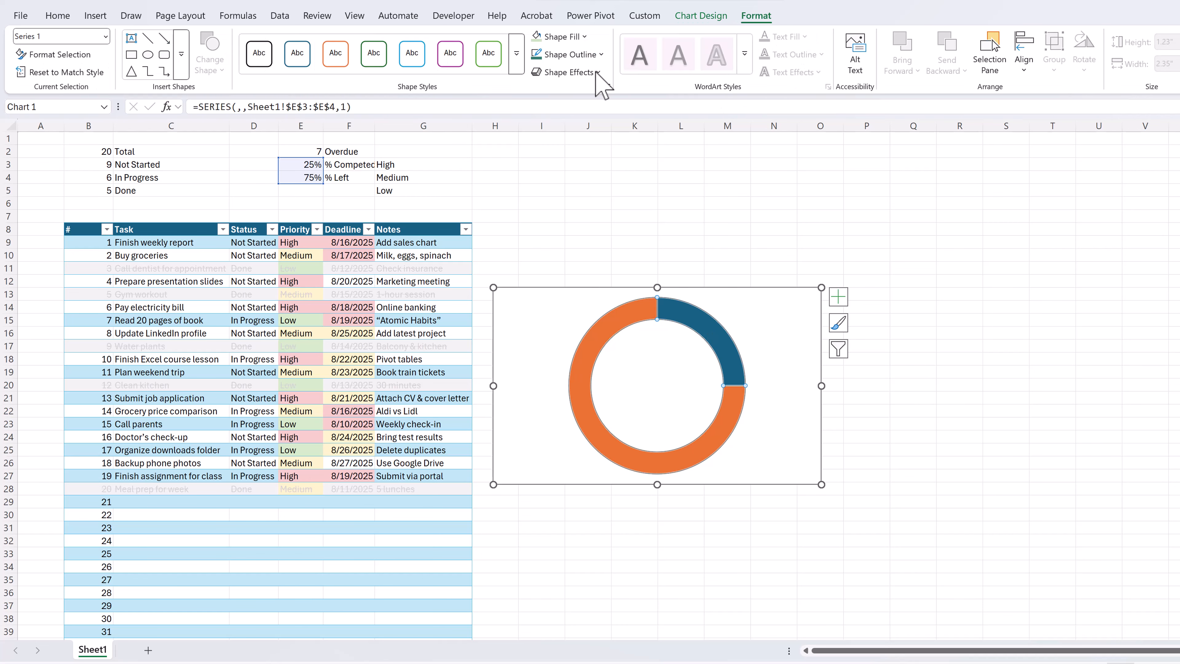
{"action": "left_click", "coordinate": [602, 55]}
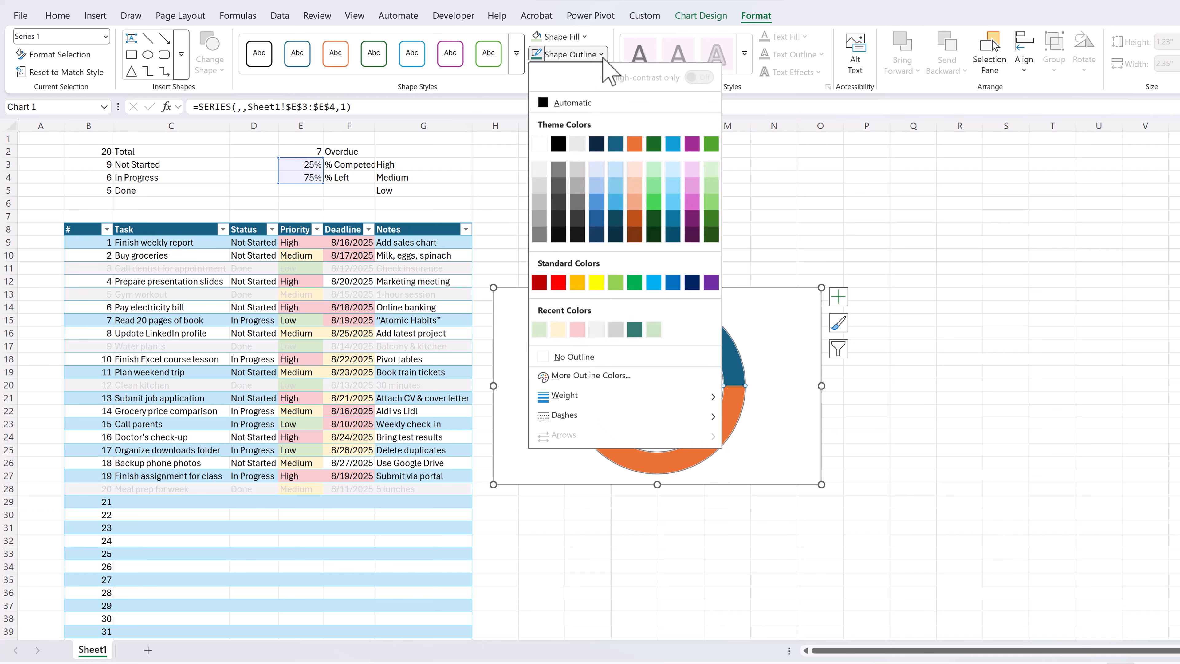
{"action": "left_click", "coordinate": [580, 358]}
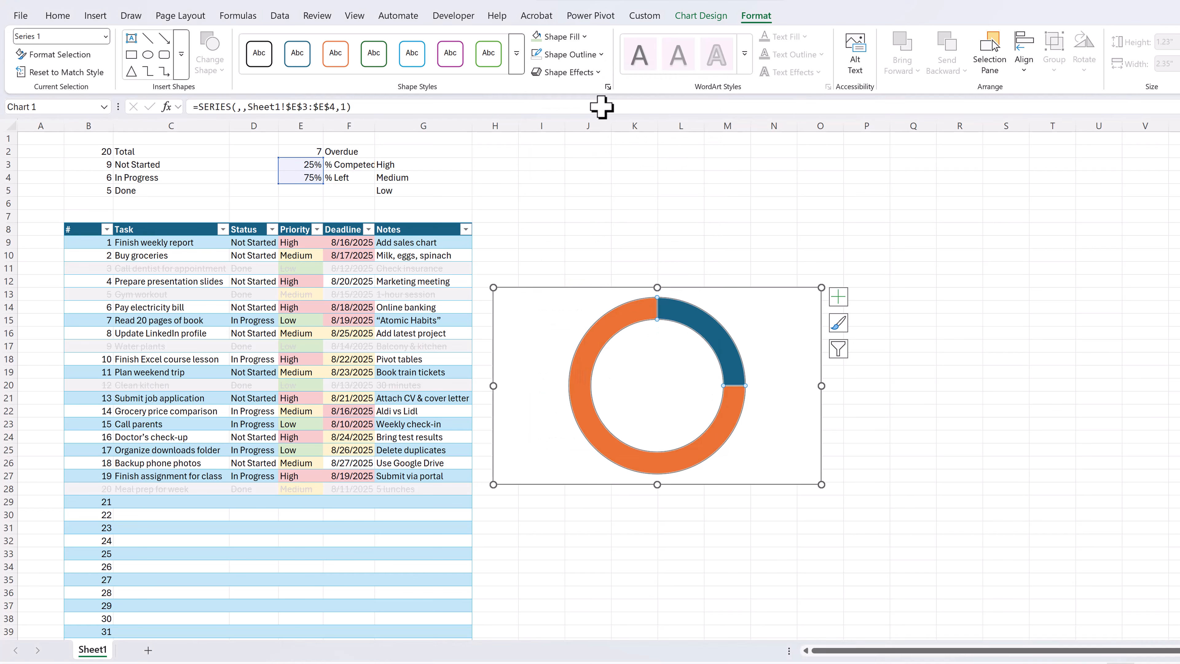
{"action": "left_click", "coordinate": [598, 73]}
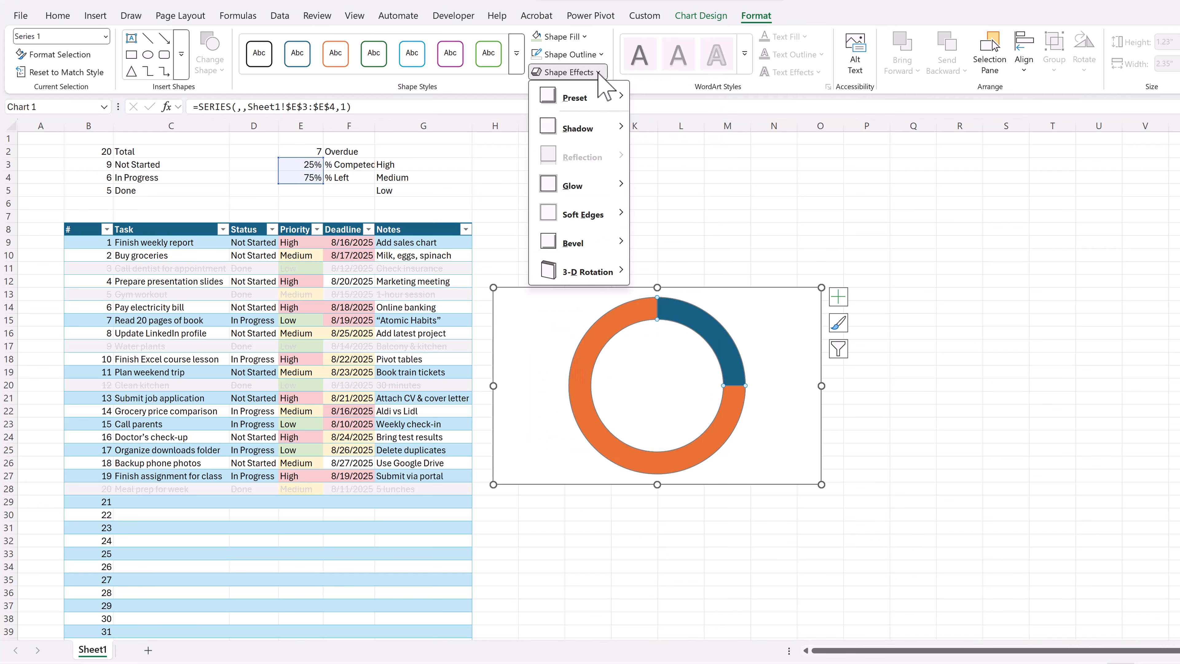
{"action": "mouse_move", "coordinate": [618, 130]}
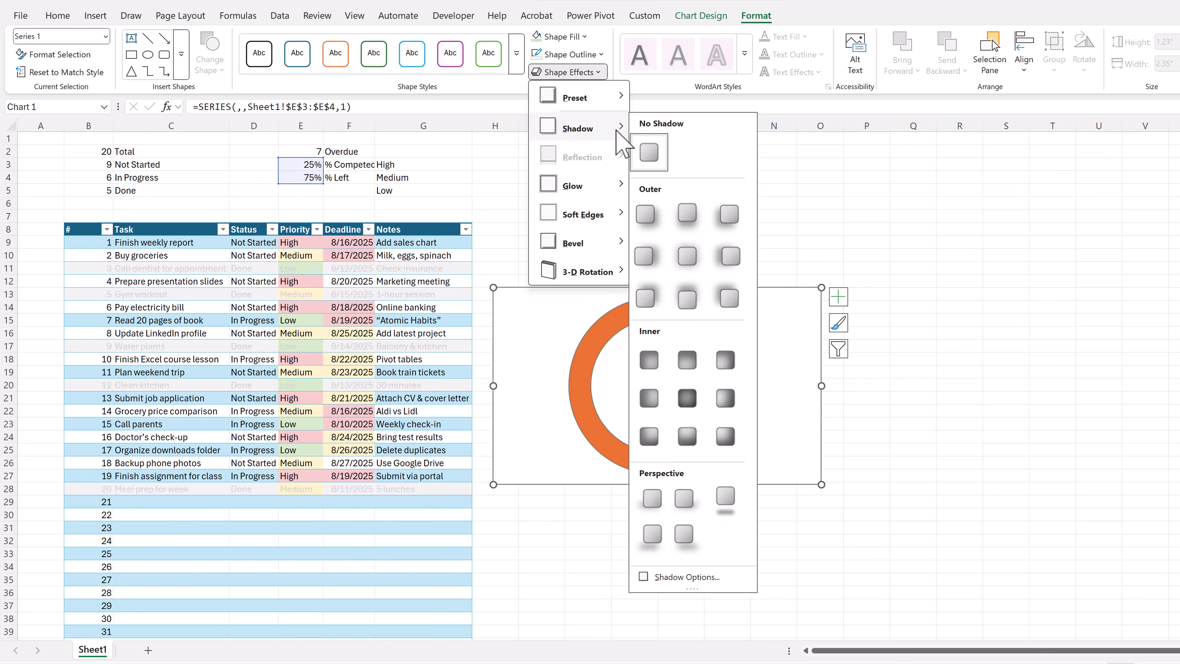
{"action": "left_click", "coordinate": [647, 297]}
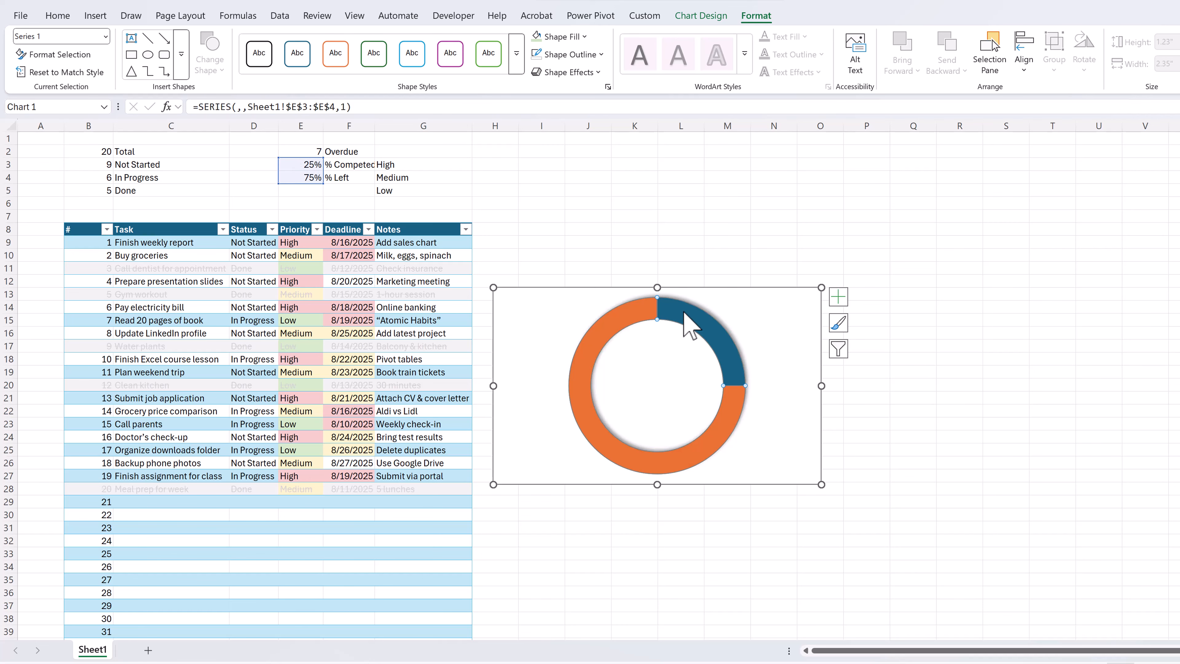
Fill the doughnut's completed slice with the recent dark green and its remaining slice with the recent light green.
{"action": "left_click", "coordinate": [689, 325]}
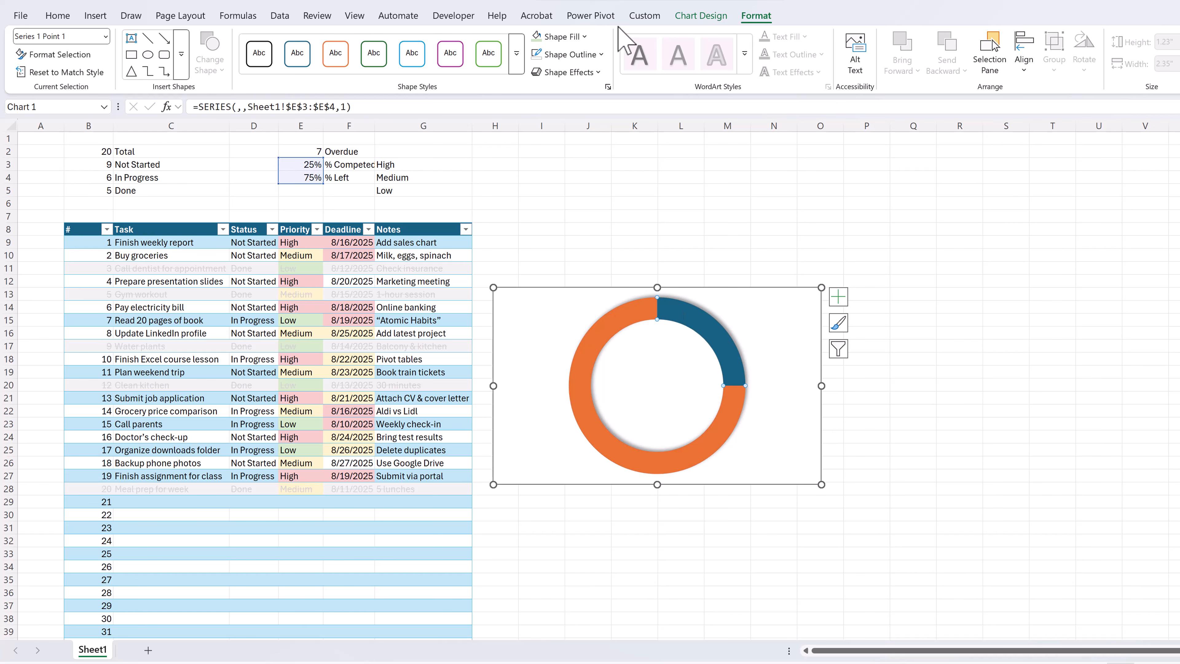
{"action": "left_click", "coordinate": [584, 37]}
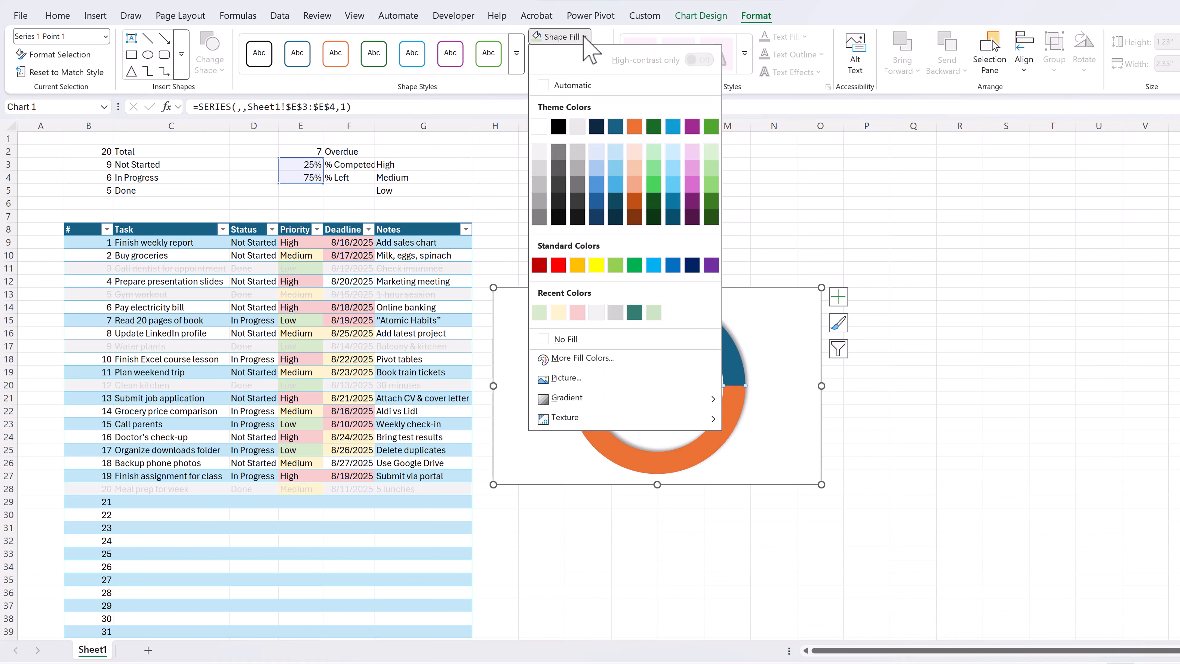
{"action": "left_click", "coordinate": [637, 311]}
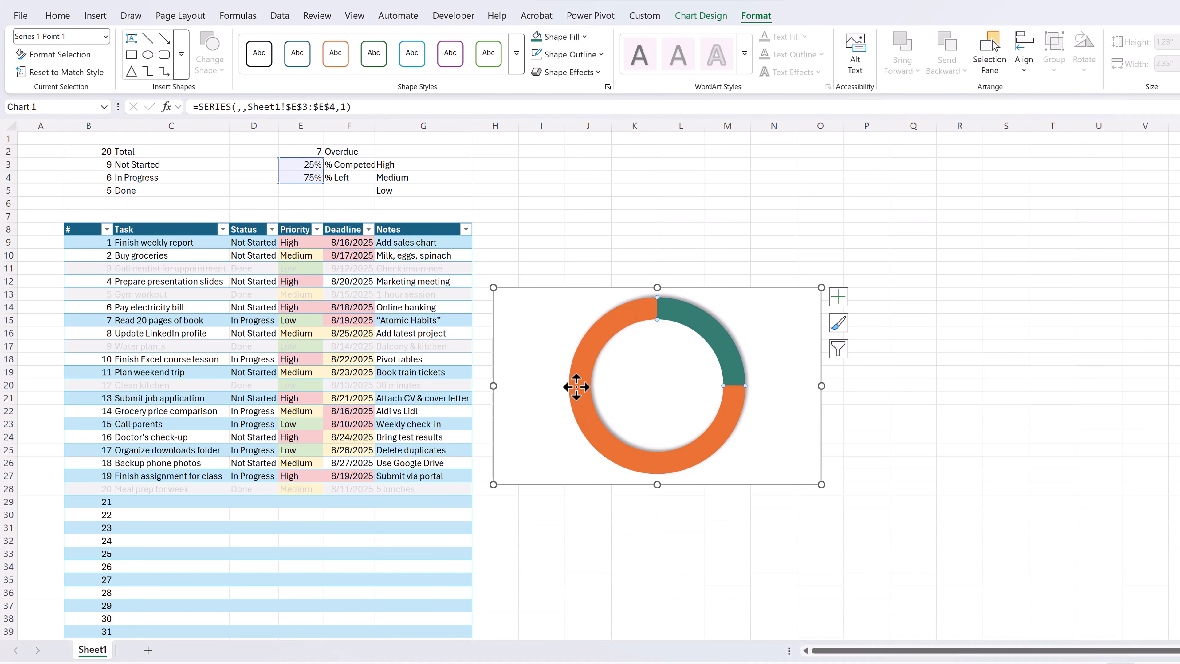
{"action": "left_click", "coordinate": [585, 36]}
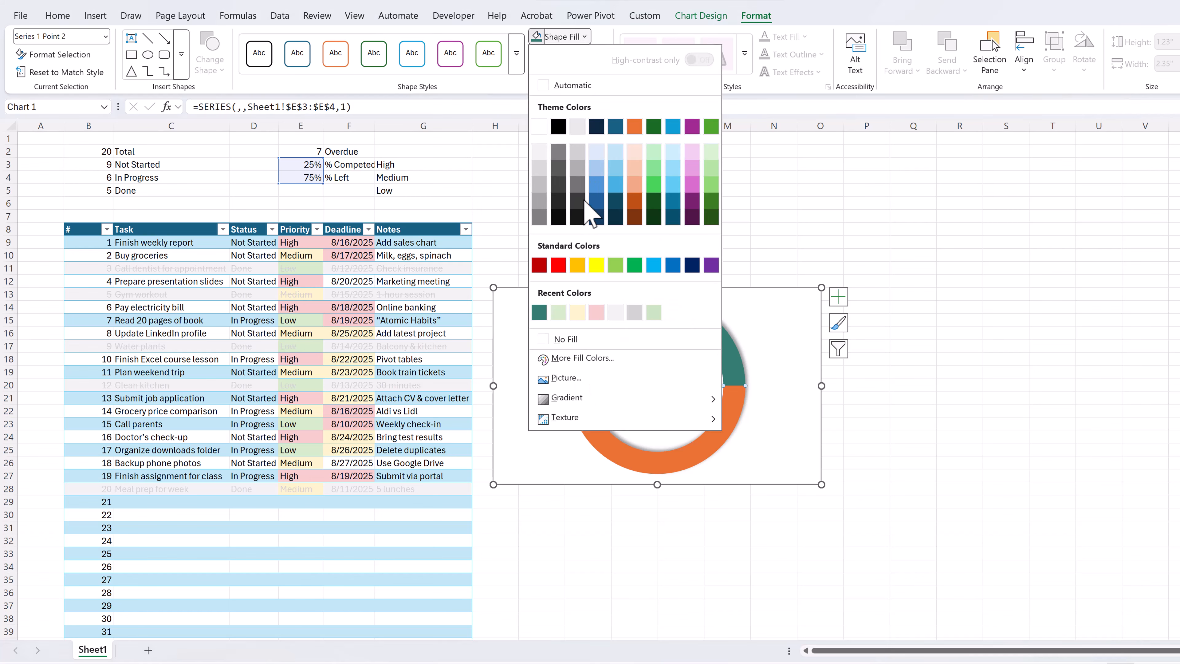
{"action": "left_click", "coordinate": [558, 318]}
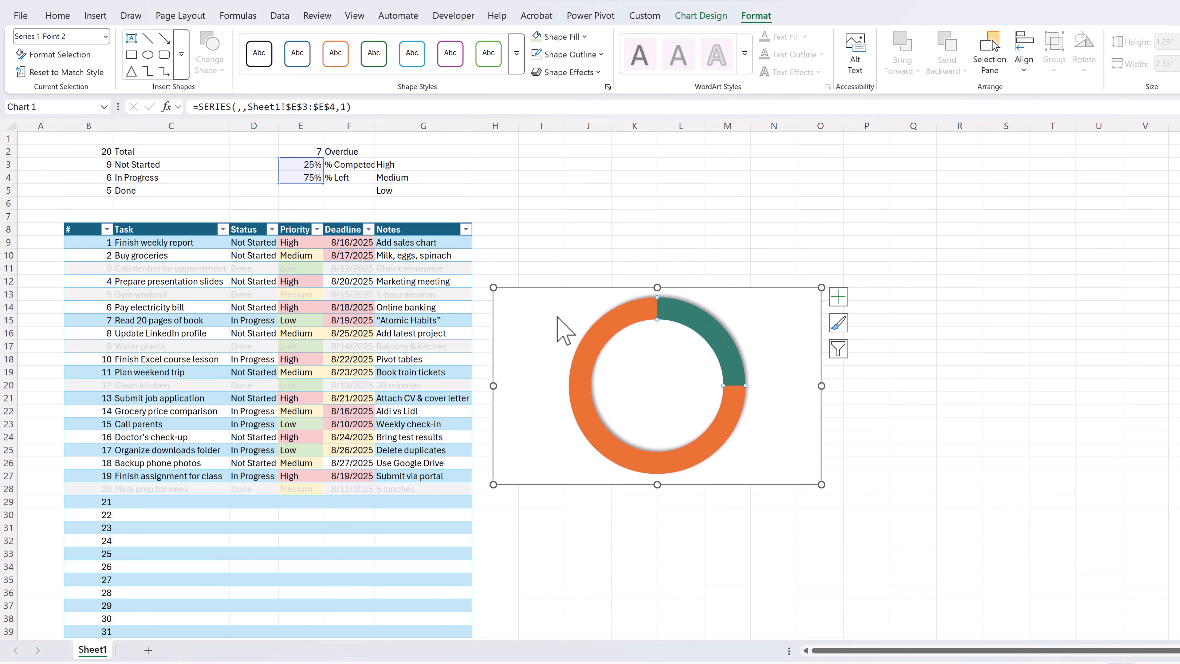
Give the chart area a dark green outline with a weight of 1½ pt.
{"action": "left_click", "coordinate": [821, 288]}
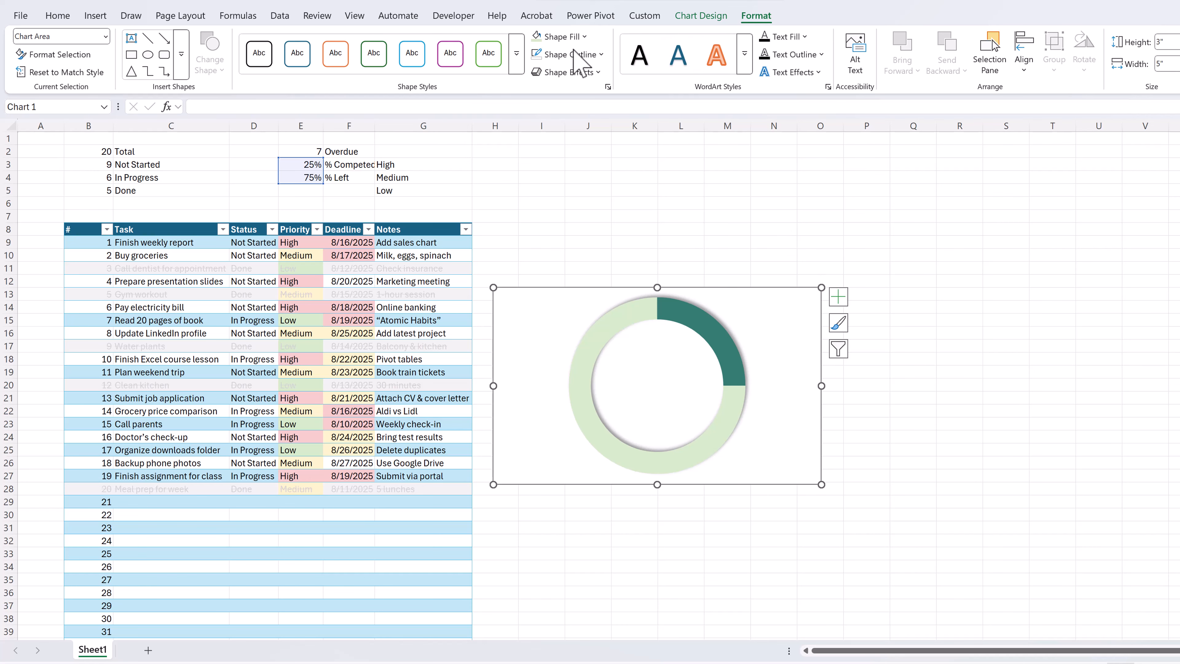
{"action": "left_click", "coordinate": [602, 57]}
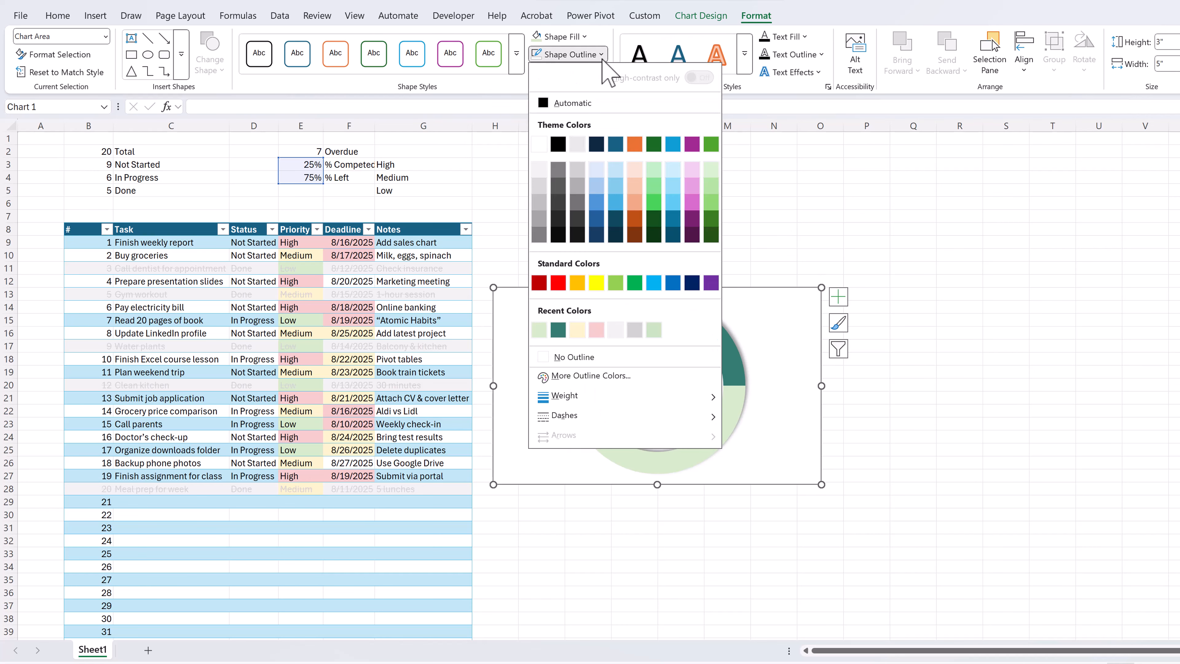
{"action": "left_click", "coordinate": [559, 331]}
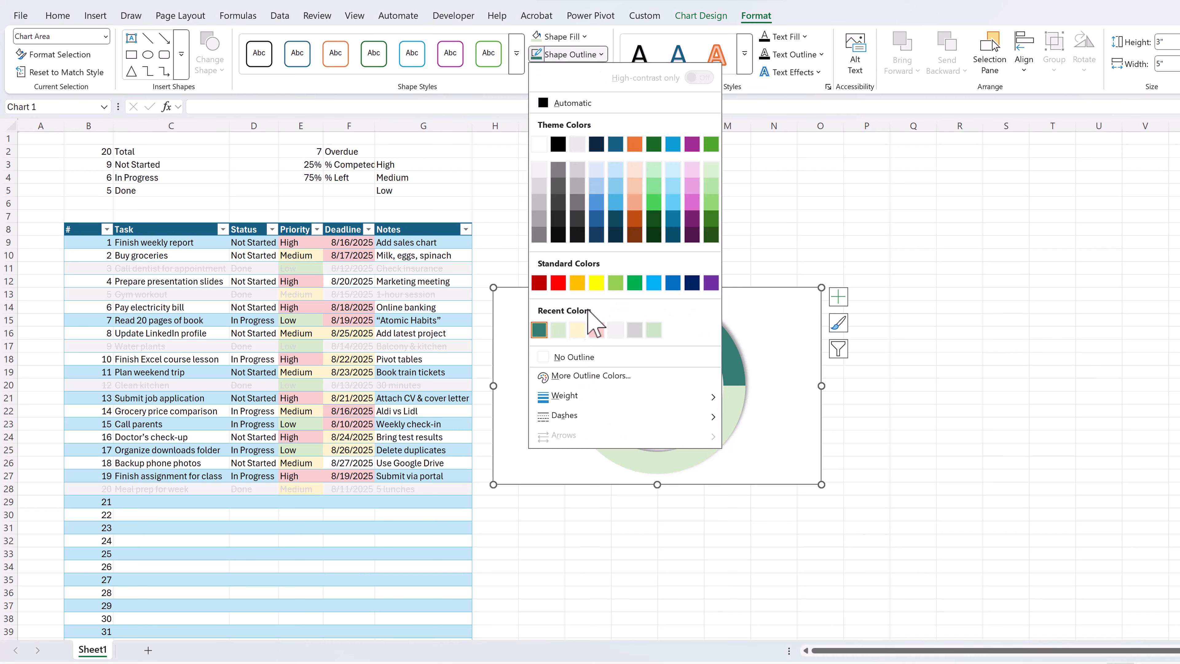
{"action": "mouse_move", "coordinate": [706, 399]}
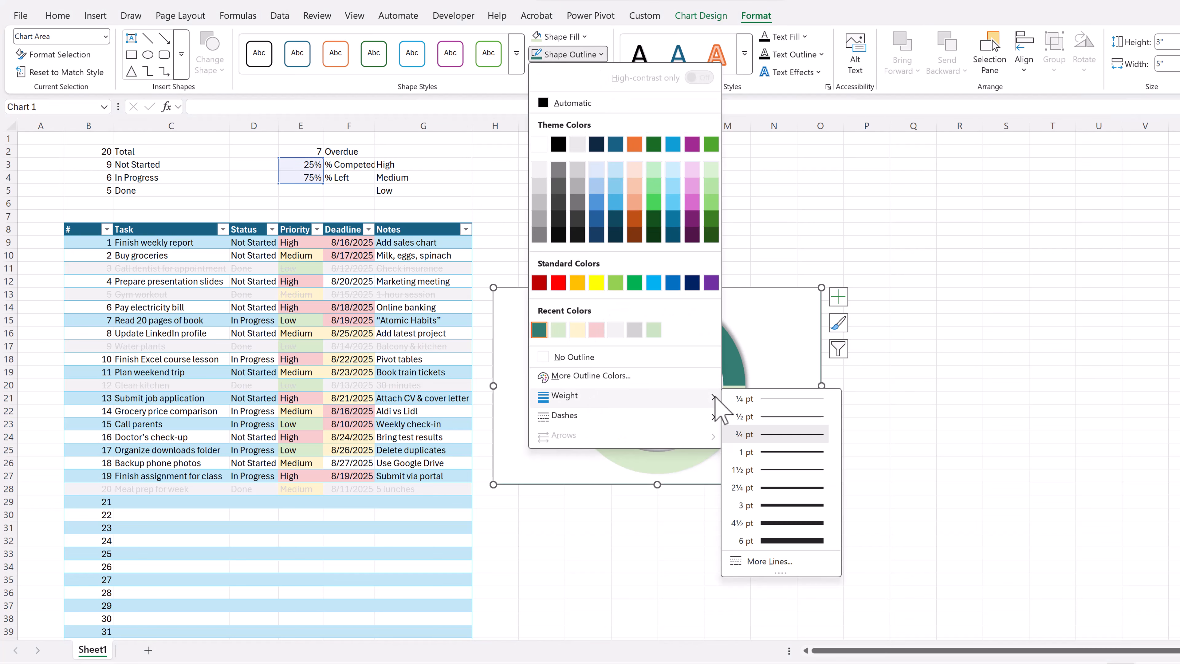
{"action": "left_click", "coordinate": [758, 469]}
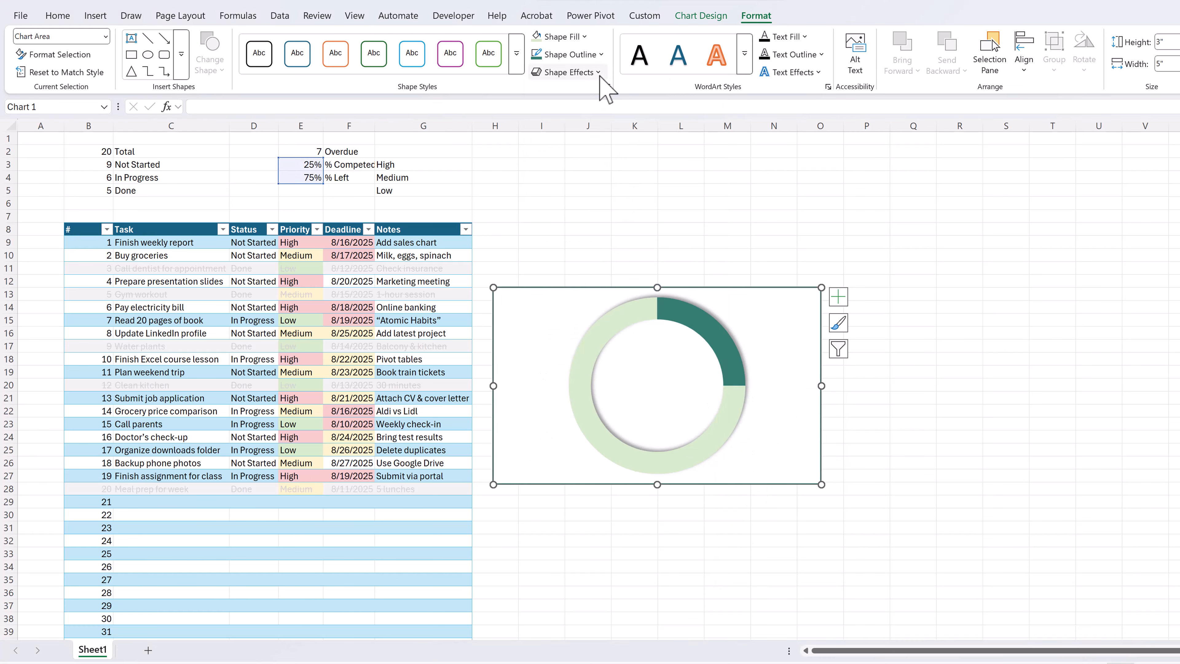
Add an outer shadow offset towards the upper right to the chart area and deselect the chart.
{"action": "left_click", "coordinate": [589, 73]}
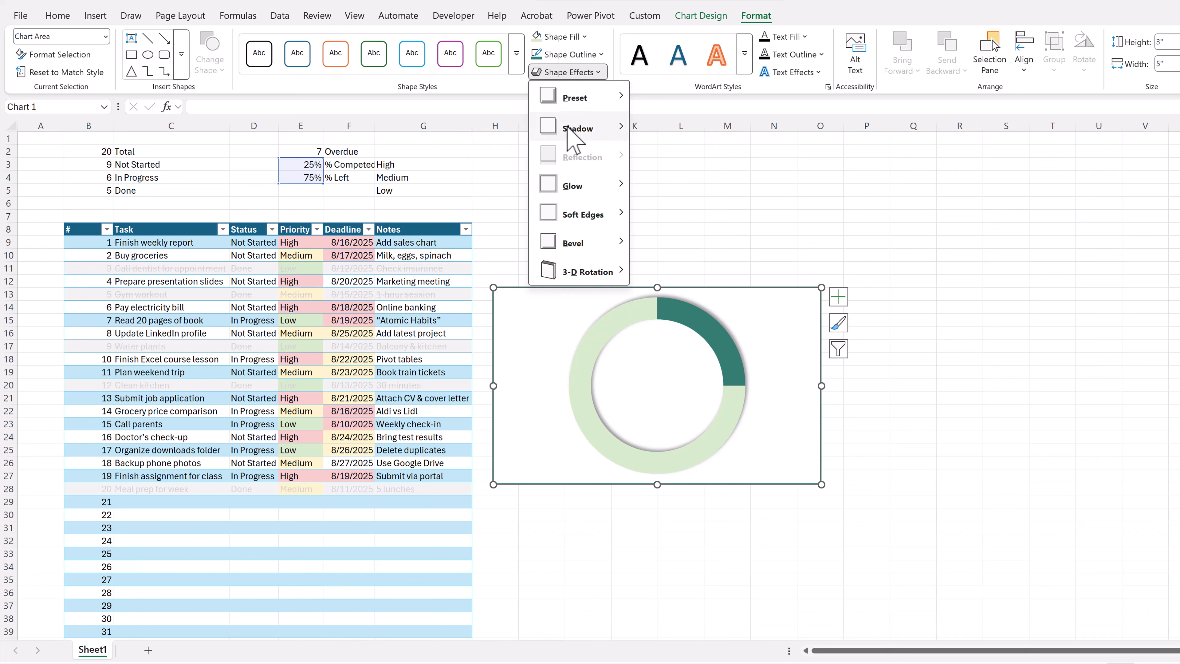
{"action": "mouse_move", "coordinate": [578, 133]}
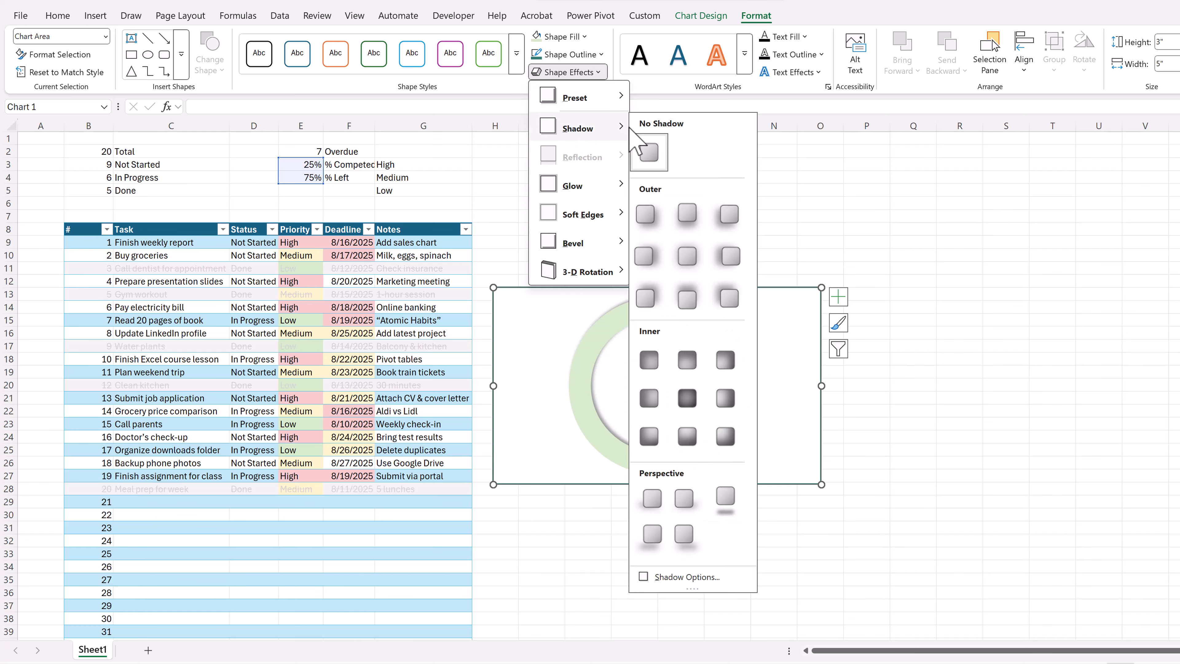
{"action": "left_click", "coordinate": [646, 297]}
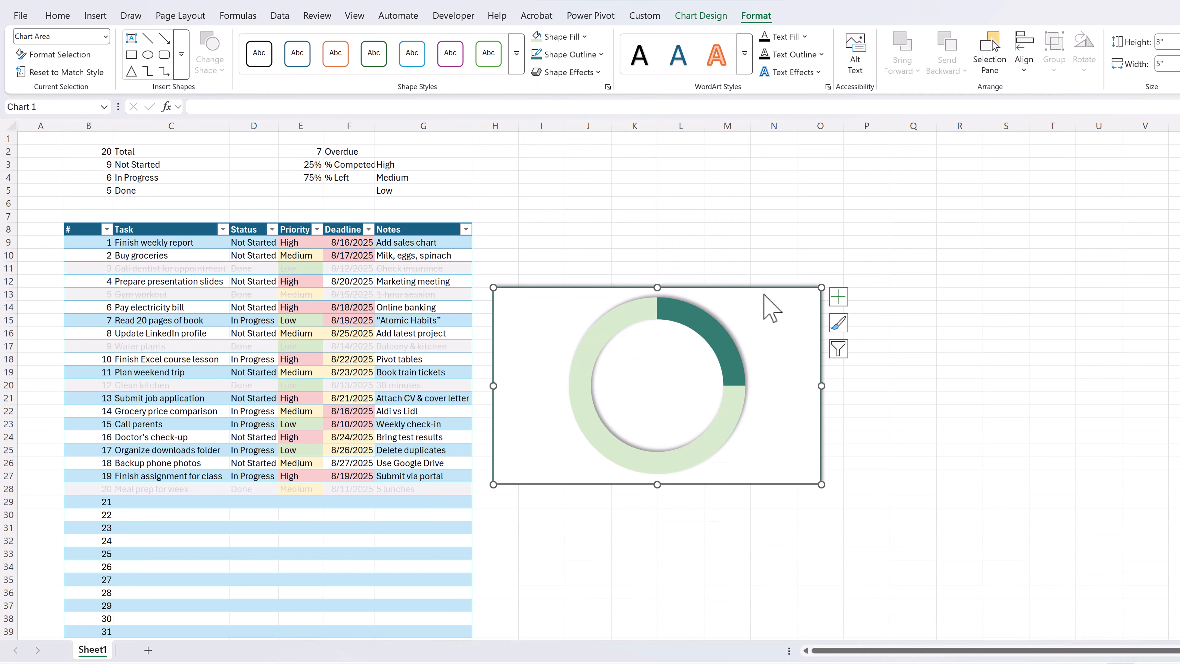
{"action": "left_click", "coordinate": [909, 433]}
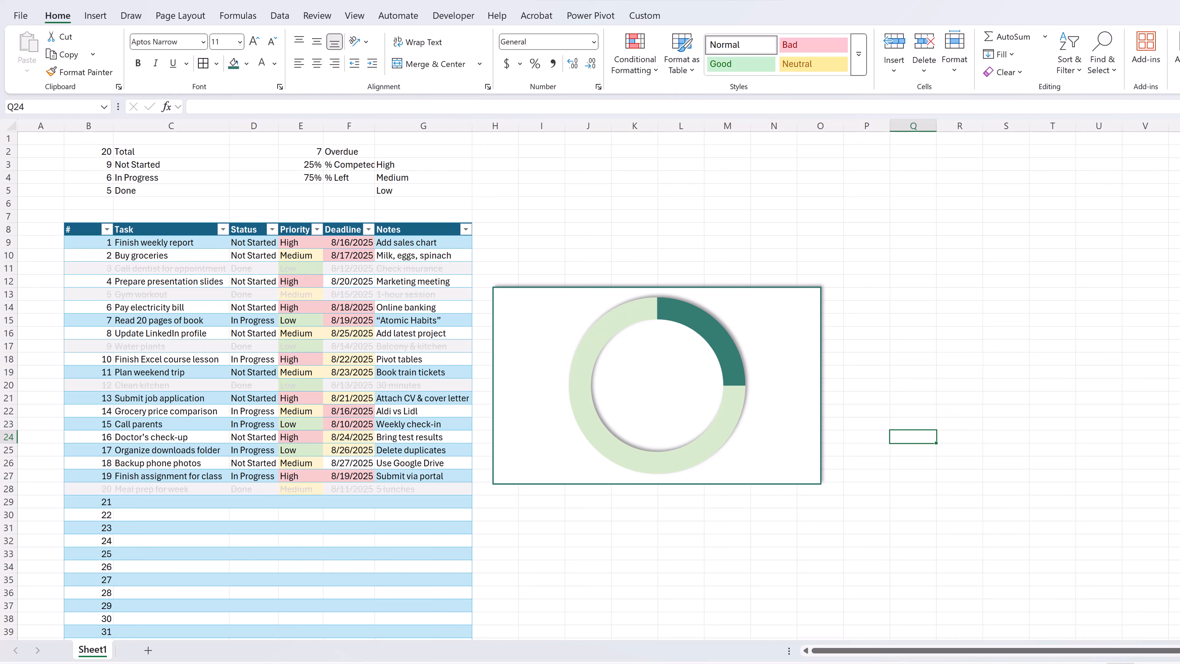
Fill all cells of the worksheet with the recent light green.
{"action": "left_click", "coordinate": [679, 181]}
{"action": "key", "text": "ctrl+a"}
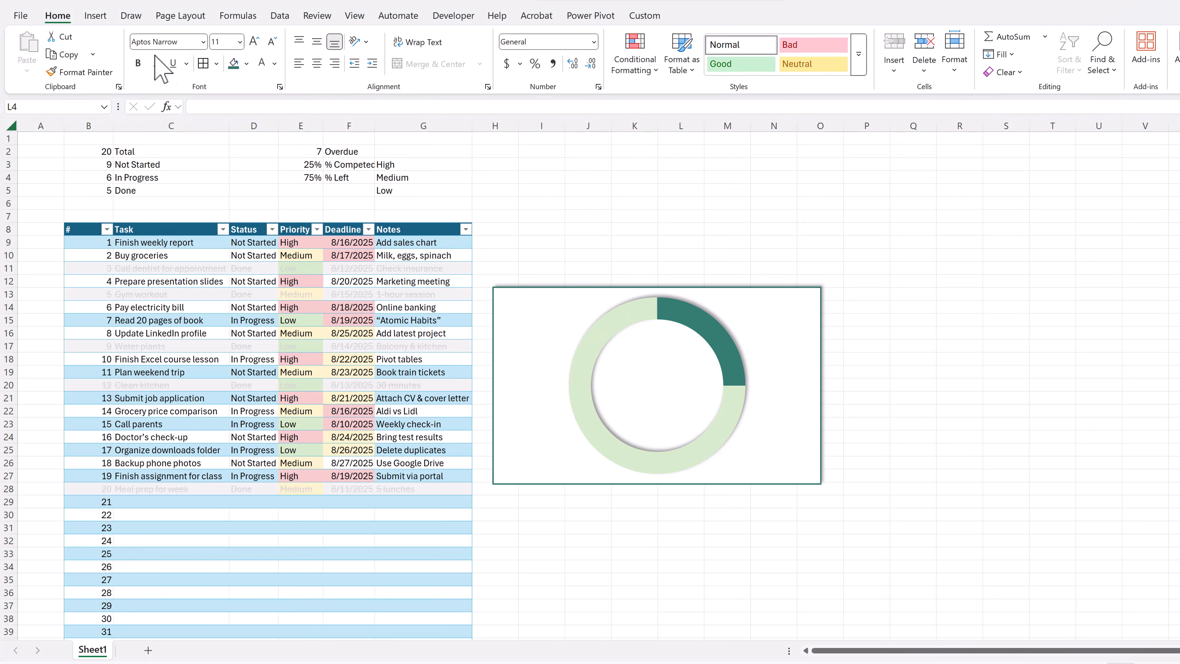
{"action": "left_click", "coordinate": [246, 63]}
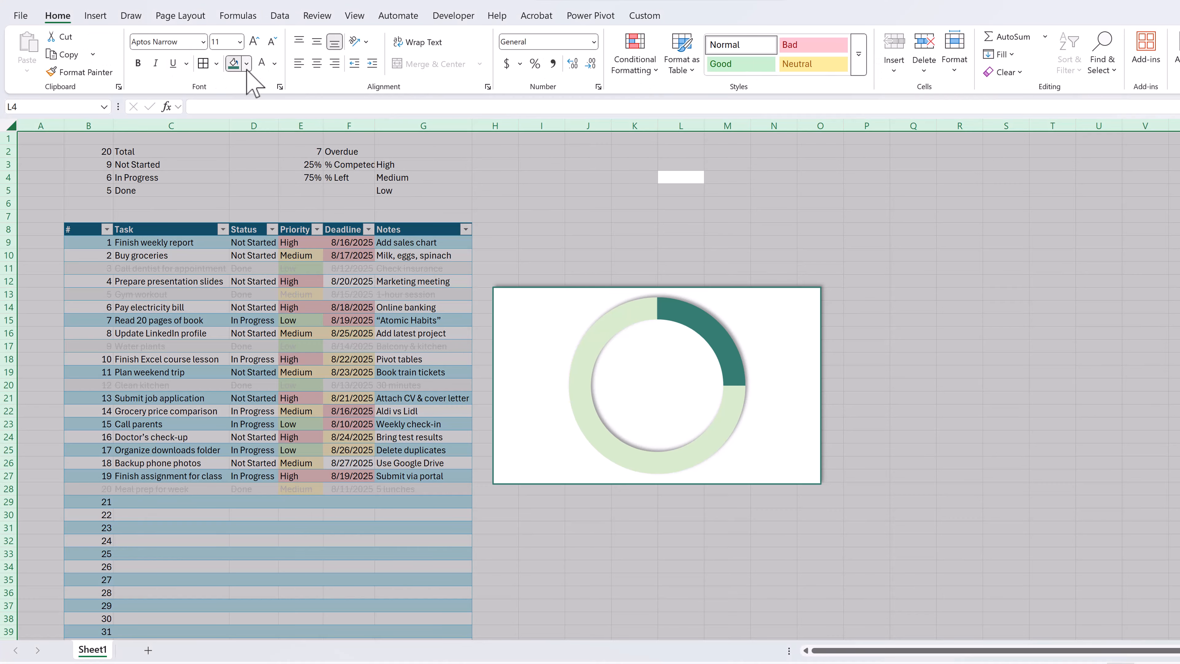
{"action": "left_click", "coordinate": [246, 64]}
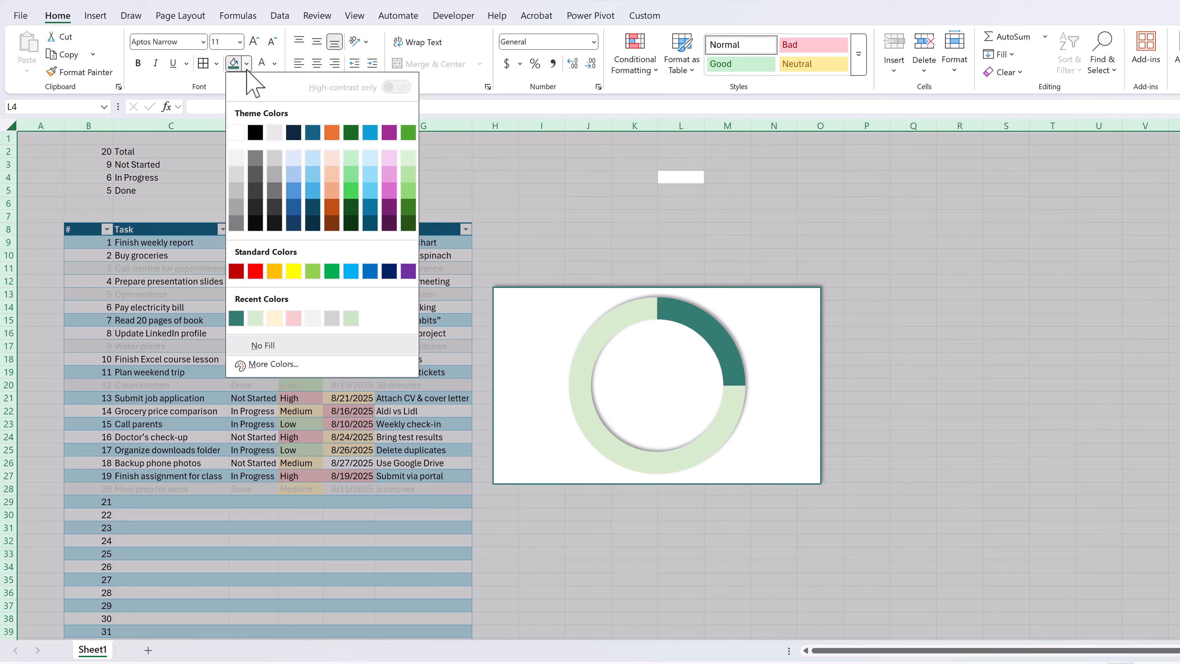
{"action": "left_click", "coordinate": [255, 319]}
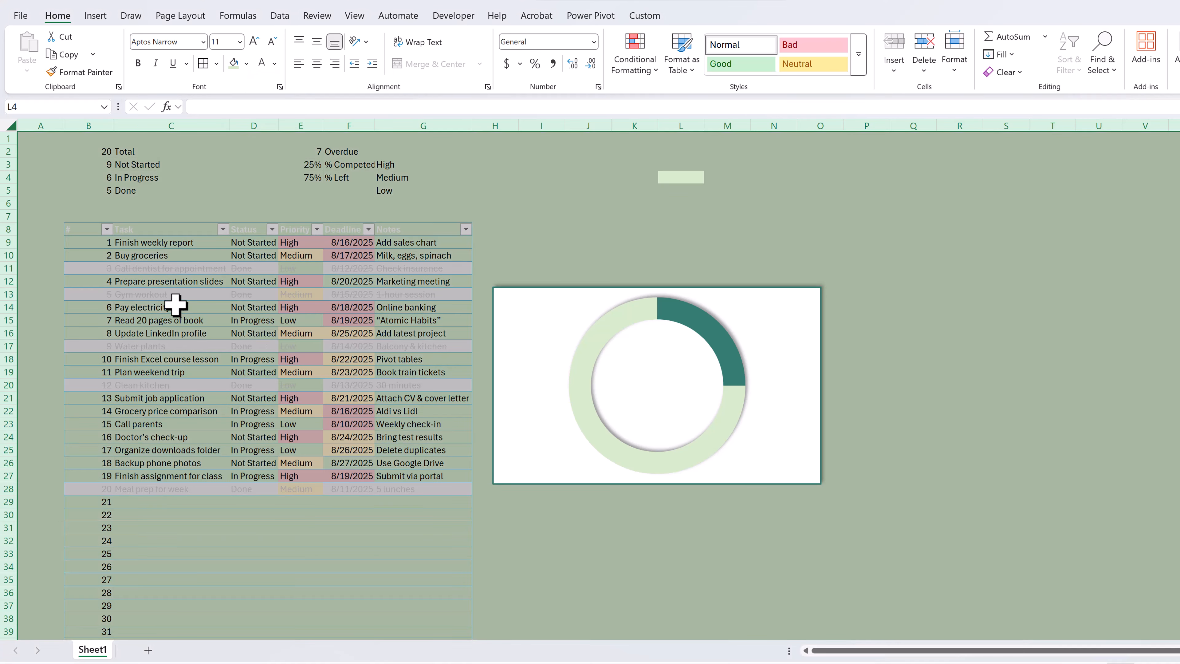
Fill the body of the task table with white.
{"action": "left_click", "coordinate": [175, 305]}
{"action": "key", "text": "ctrl+a"}
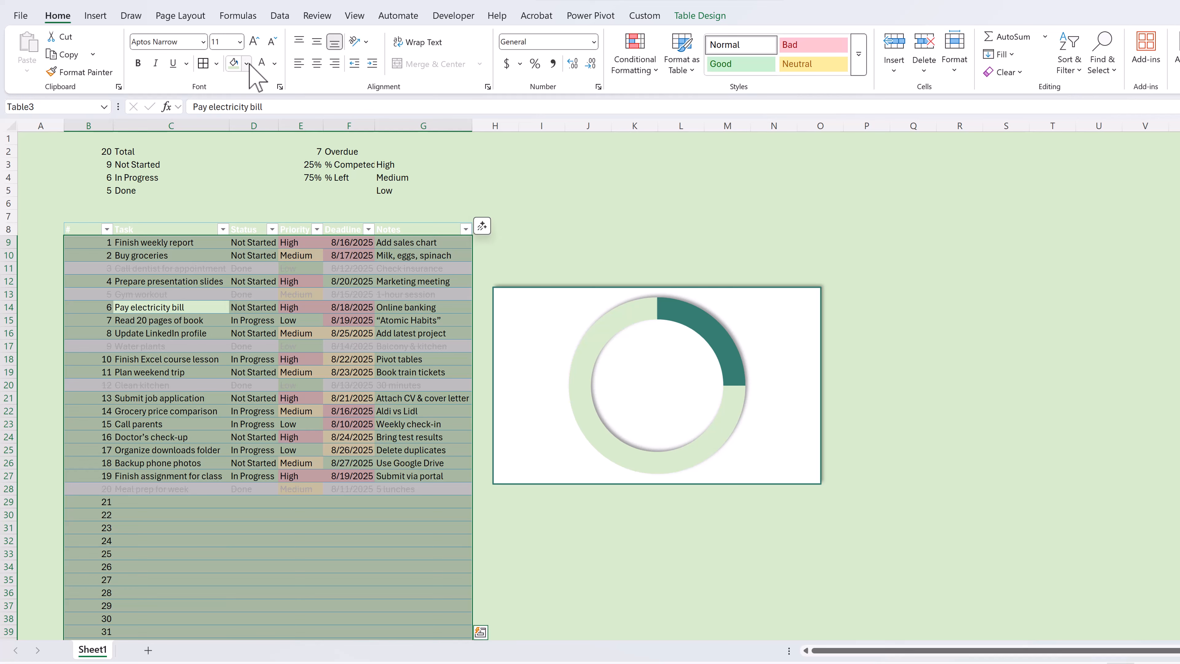
{"action": "left_click", "coordinate": [246, 63]}
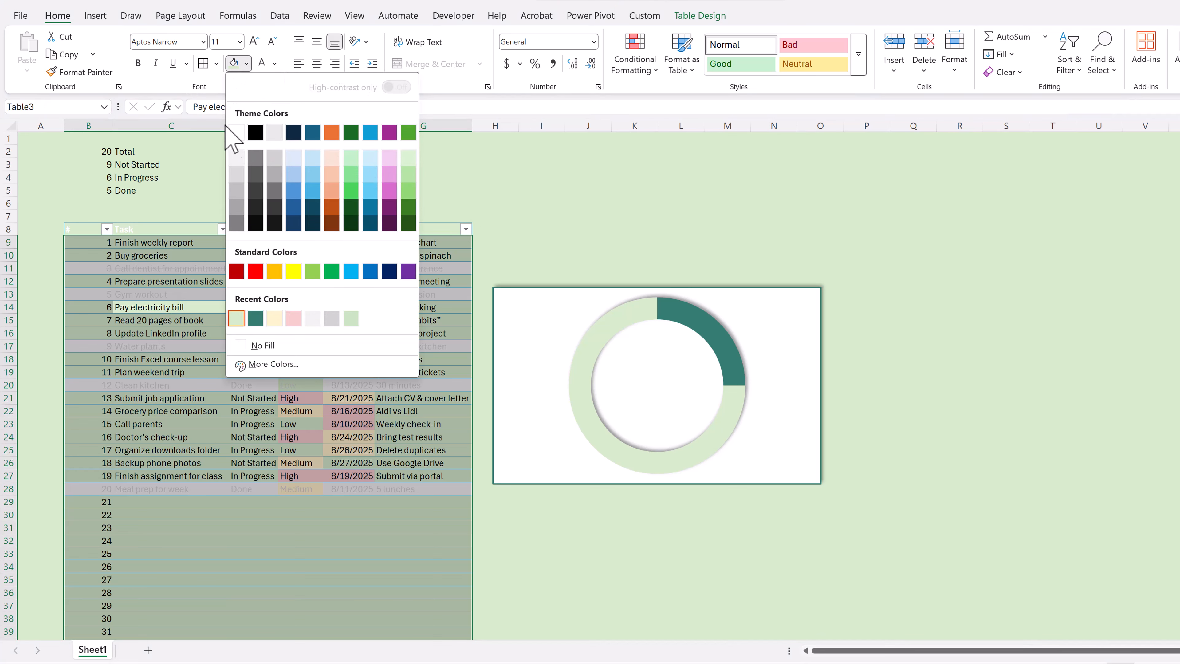
{"action": "left_click", "coordinate": [242, 82]}
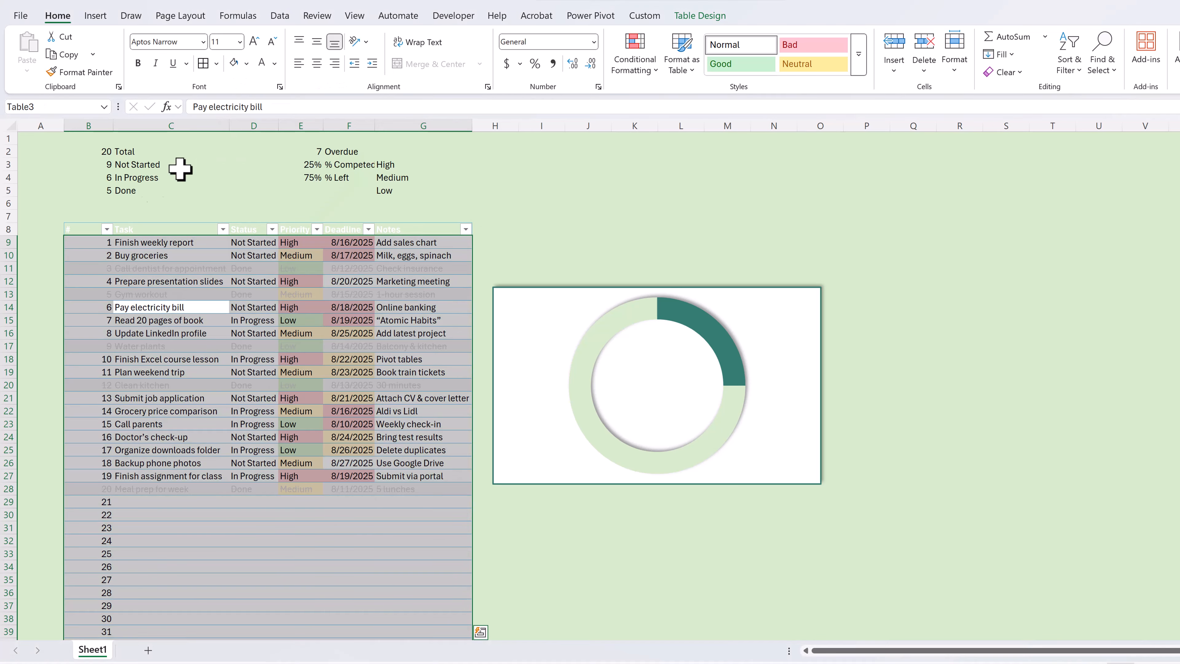
Fill the table's header row B8:G8 with the recent dark green.
{"action": "left_click", "coordinate": [85, 229]}
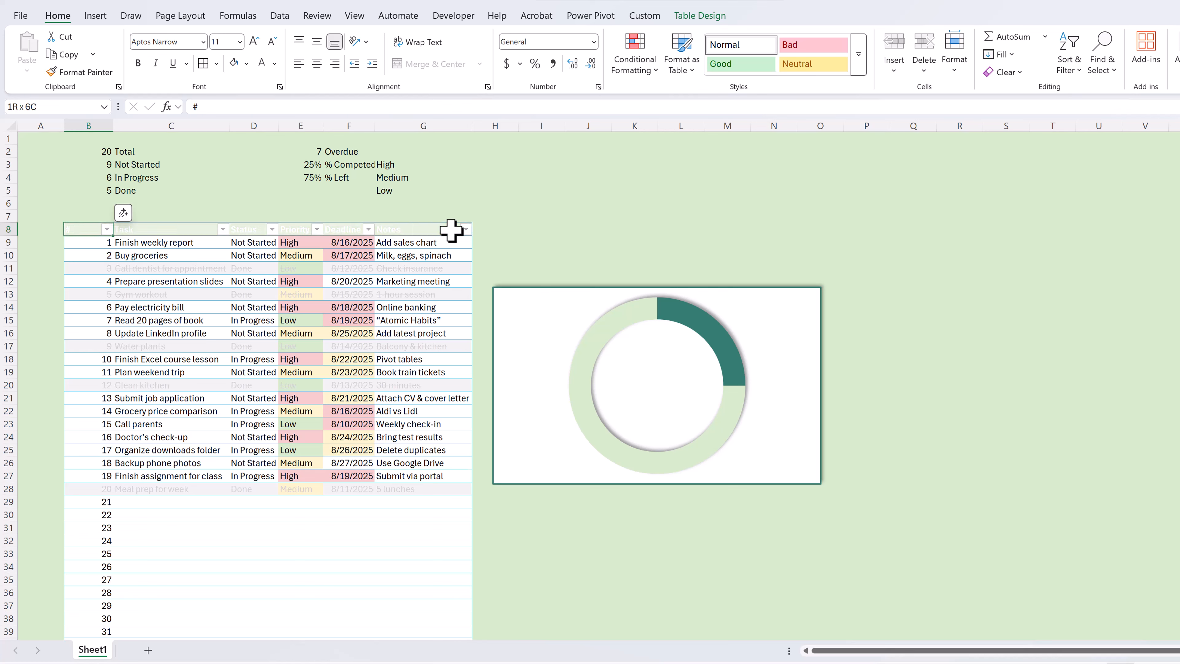
{"action": "left_click", "coordinate": [247, 65]}
{"action": "left_click", "coordinate": [255, 318]}
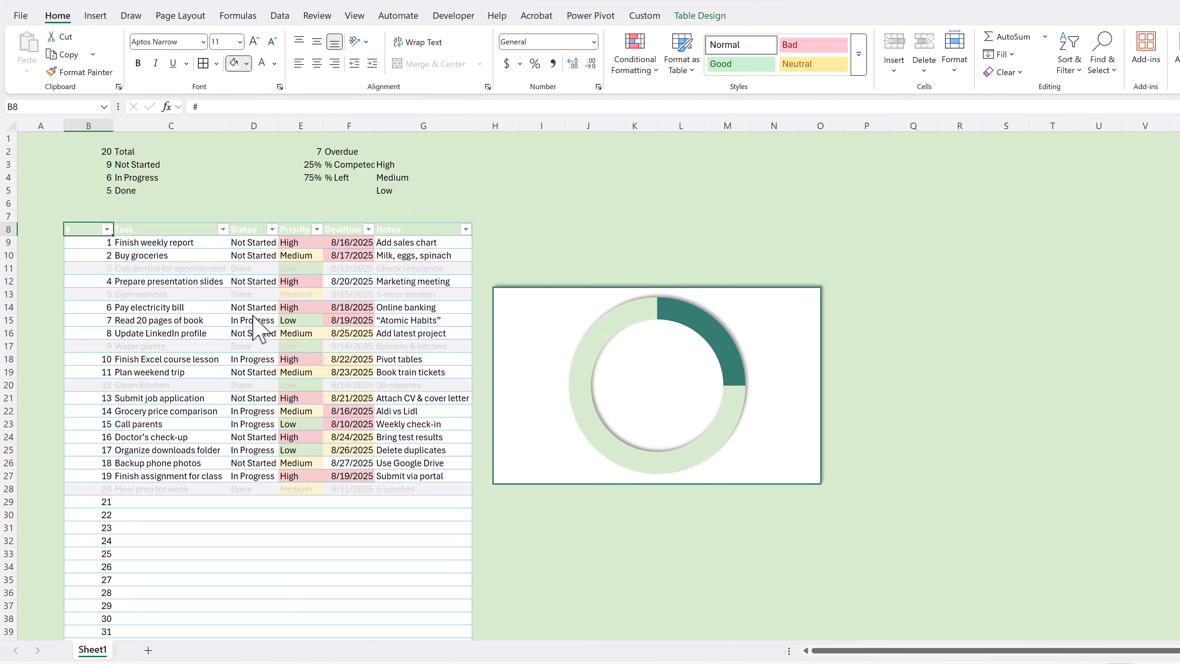
{"action": "left_click_drag", "start_coordinate": [171, 229], "coordinate": [428, 229]}
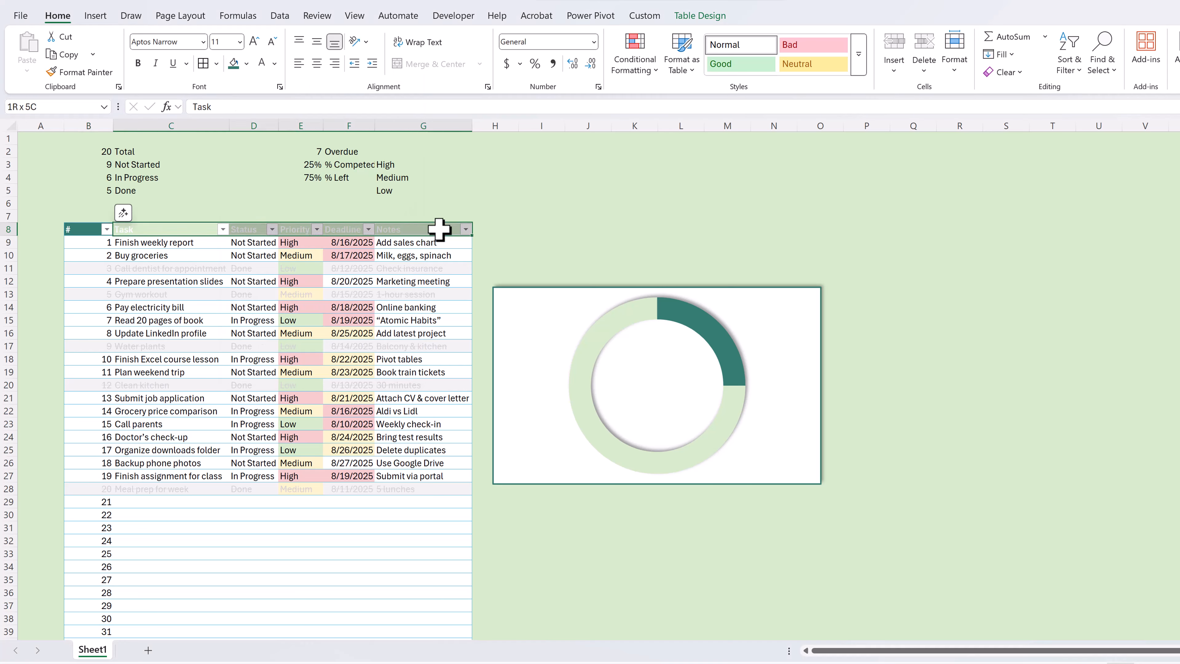
{"action": "left_click", "coordinate": [234, 63]}
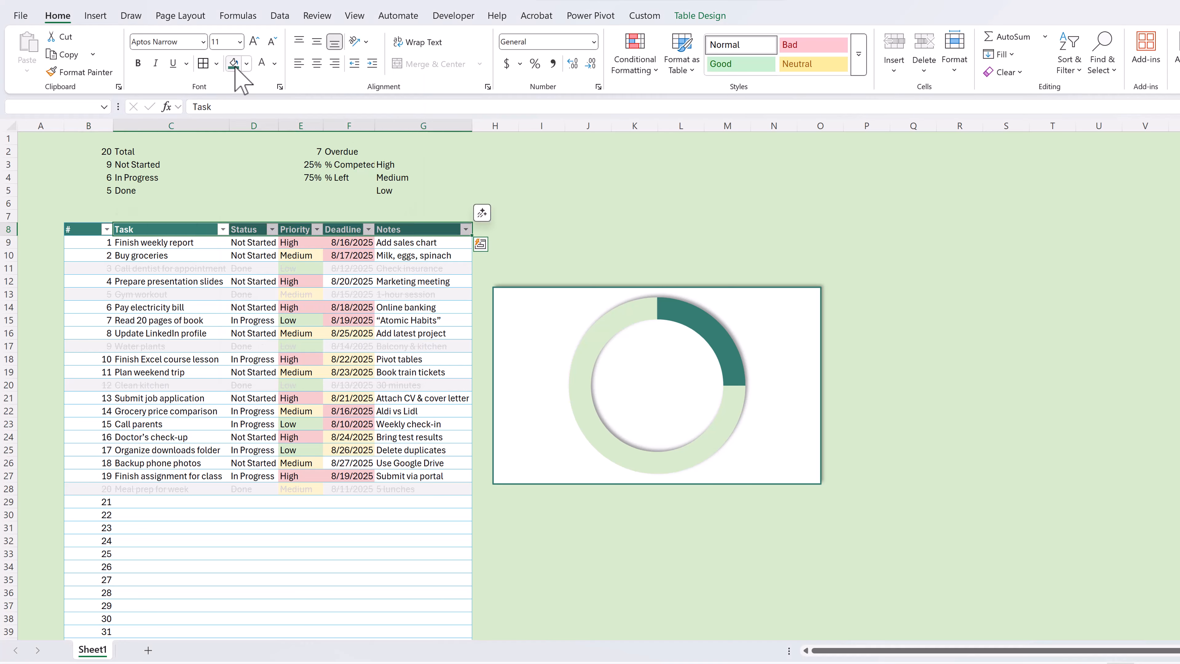
Give the whole task table, including its headers, dark green thin inside borders and a thick solid outline, and deselect it.
{"action": "left_click", "coordinate": [217, 320]}
{"action": "key", "text": "ctrl+a"}
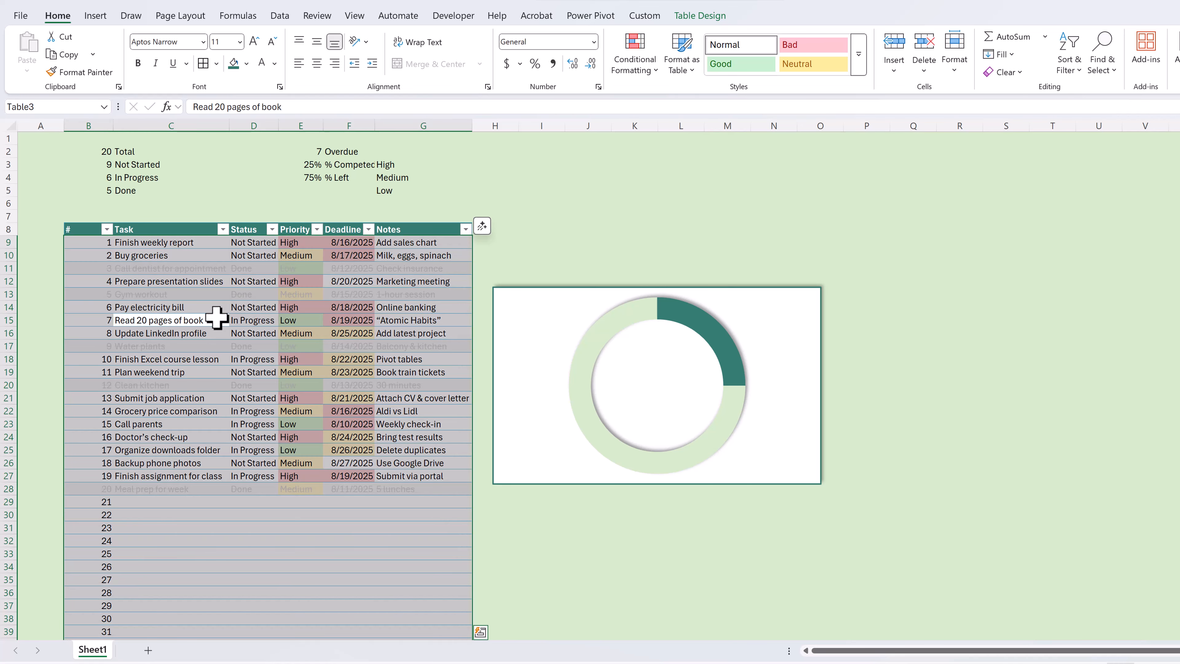
{"action": "key", "text": "ctrl+a"}
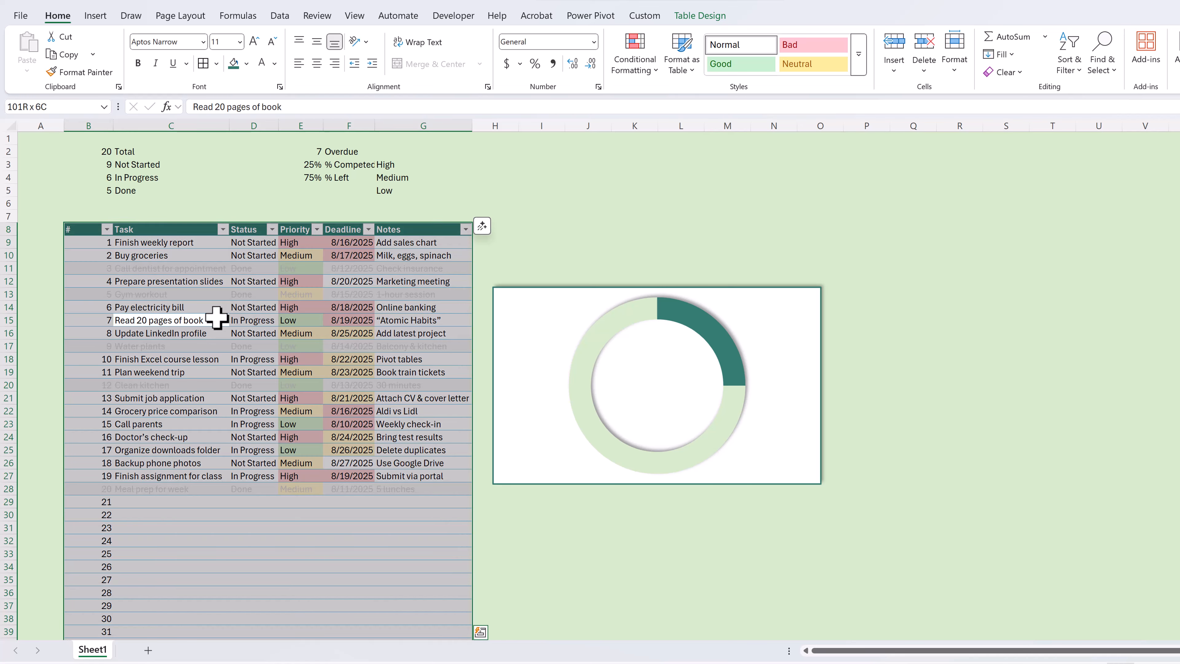
{"action": "left_click", "coordinate": [216, 64]}
{"action": "left_click", "coordinate": [238, 486]}
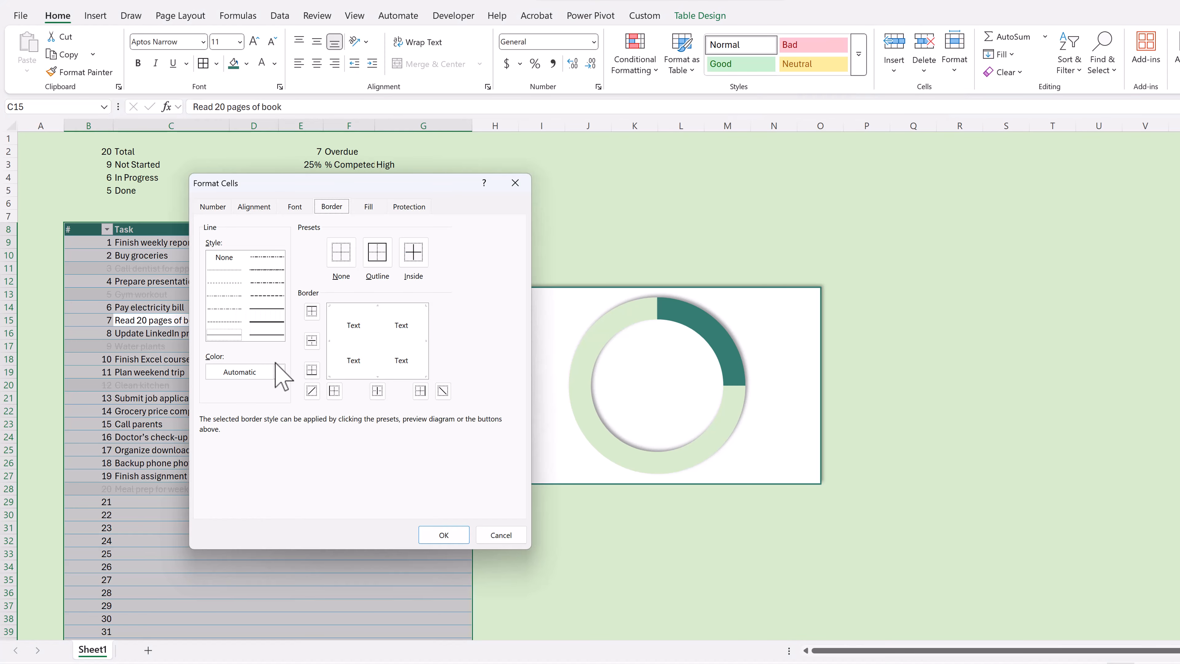
{"action": "left_click", "coordinate": [276, 377]}
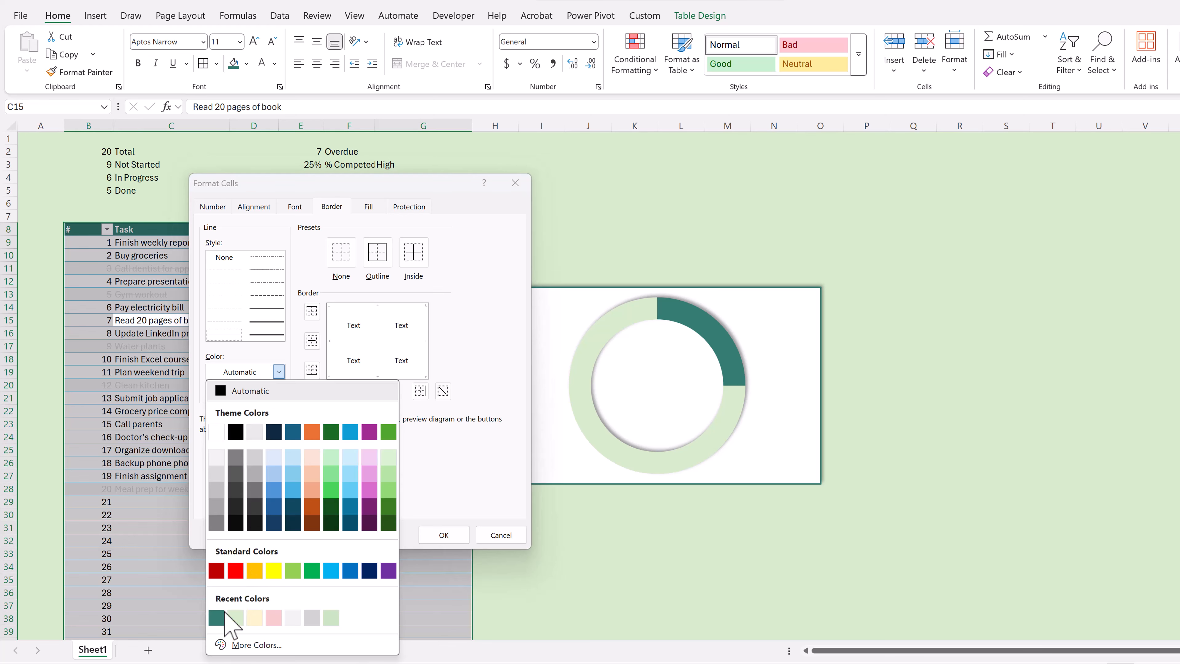
{"action": "left_click", "coordinate": [216, 615]}
{"action": "left_click", "coordinate": [413, 251]}
{"action": "left_click", "coordinate": [267, 321]}
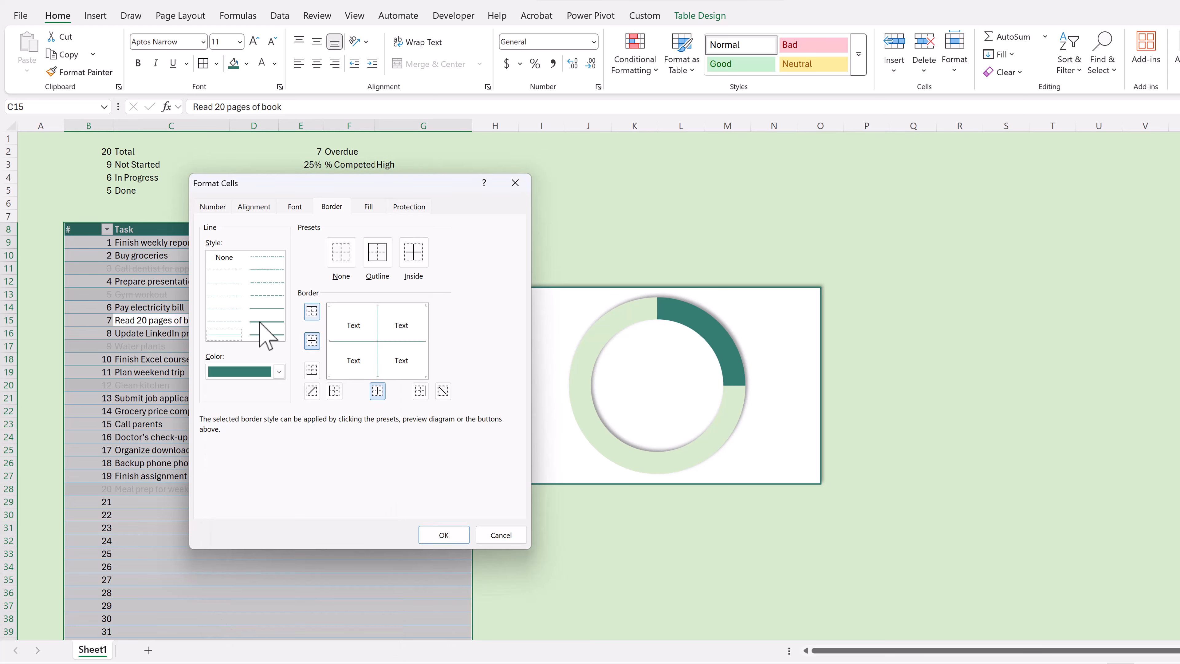
{"action": "left_click", "coordinate": [381, 256]}
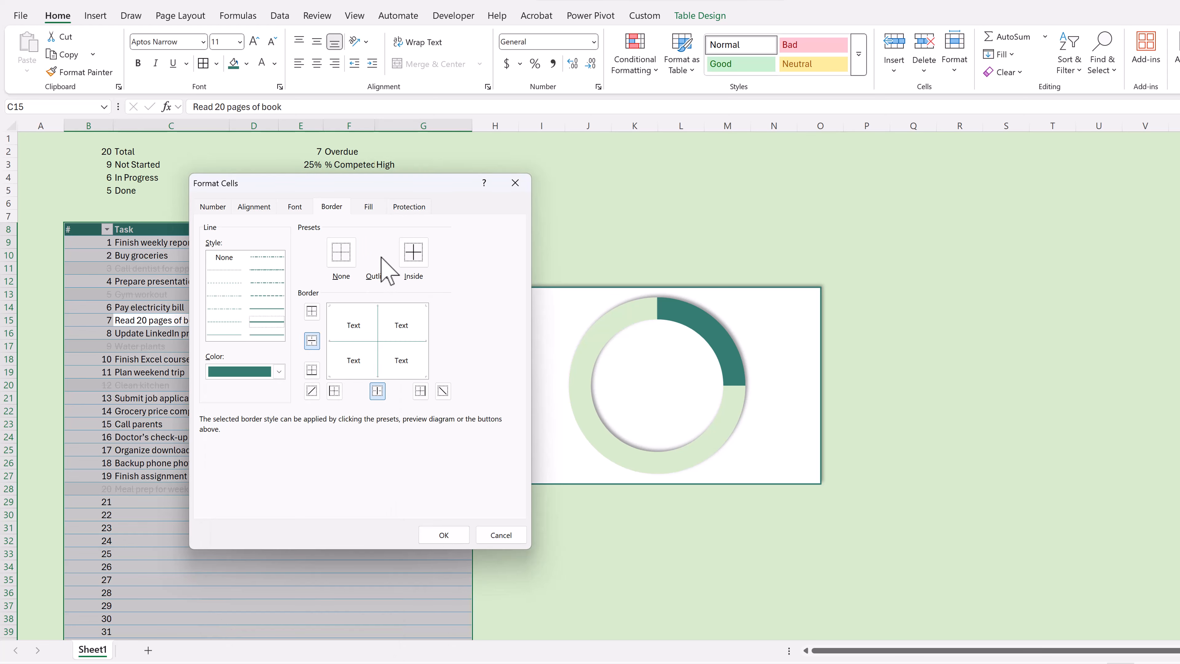
{"action": "left_click", "coordinate": [441, 541]}
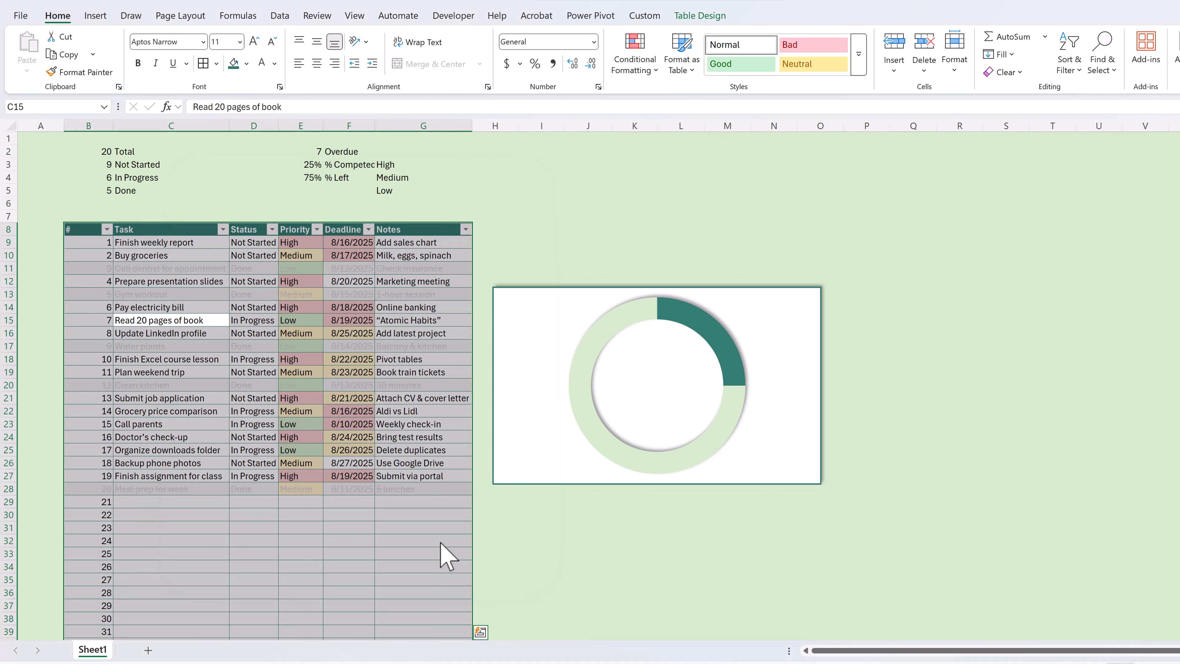
{"action": "left_click", "coordinate": [315, 437]}
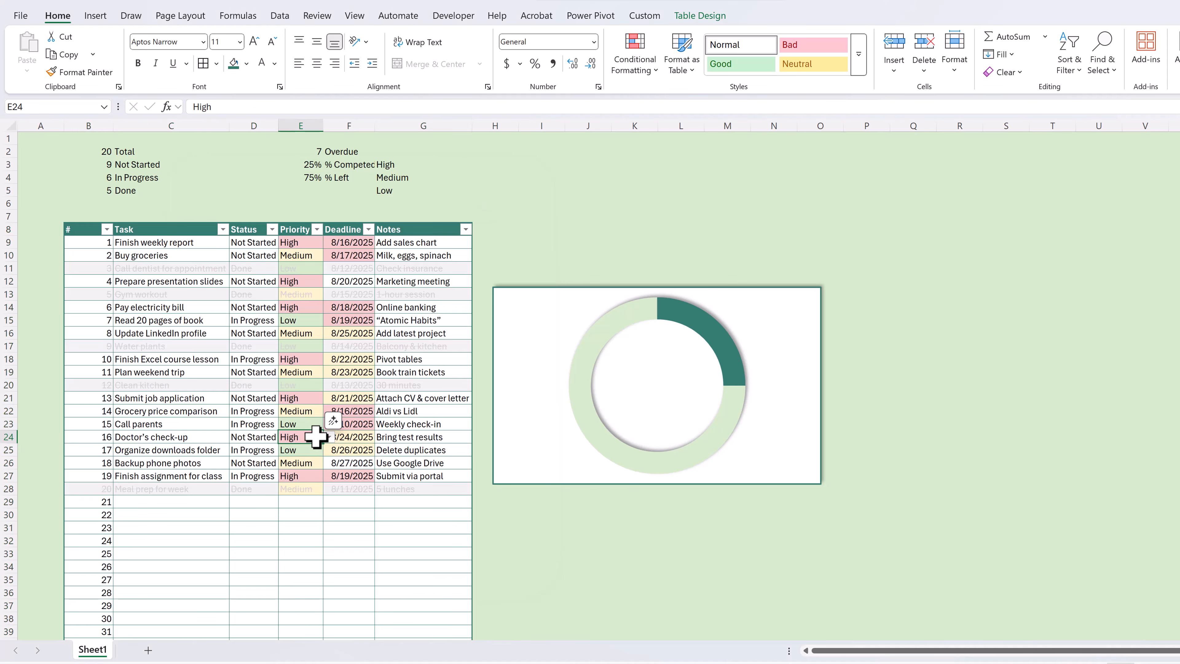
Give the summary labels in C2:C5 a dark green fill with white text, and centre the table's header row.
{"action": "left_click_drag", "start_coordinate": [142, 153], "coordinate": [140, 194]}
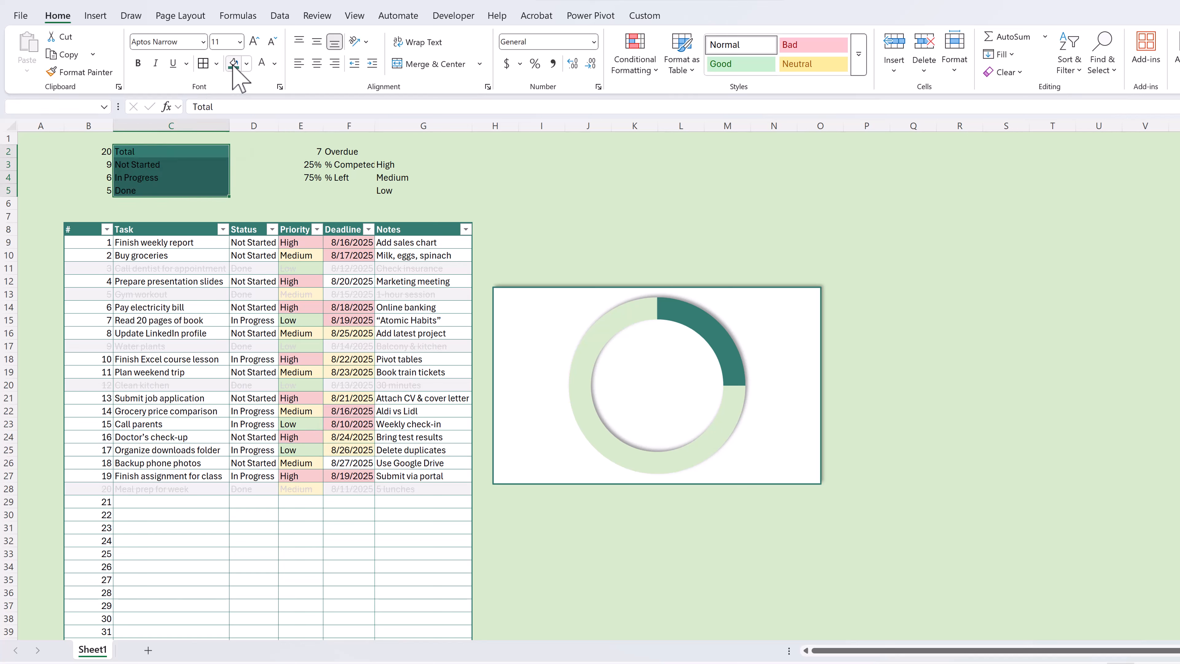
{"action": "left_click", "coordinate": [261, 64]}
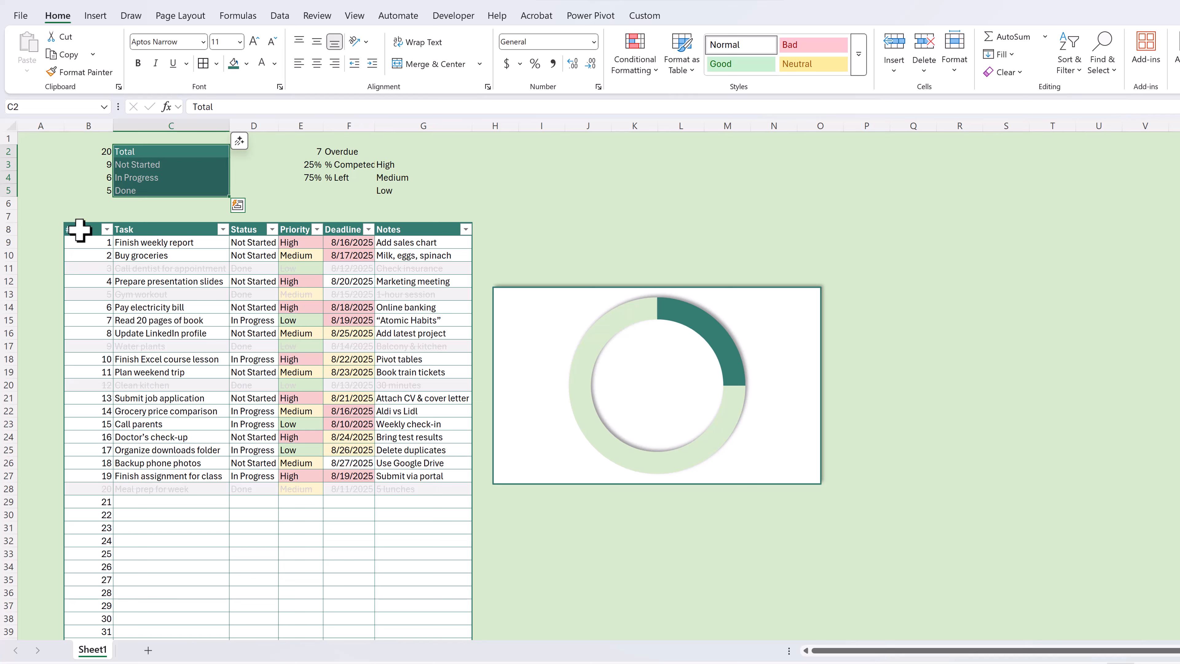
{"action": "left_click_drag", "start_coordinate": [79, 230], "coordinate": [436, 229]}
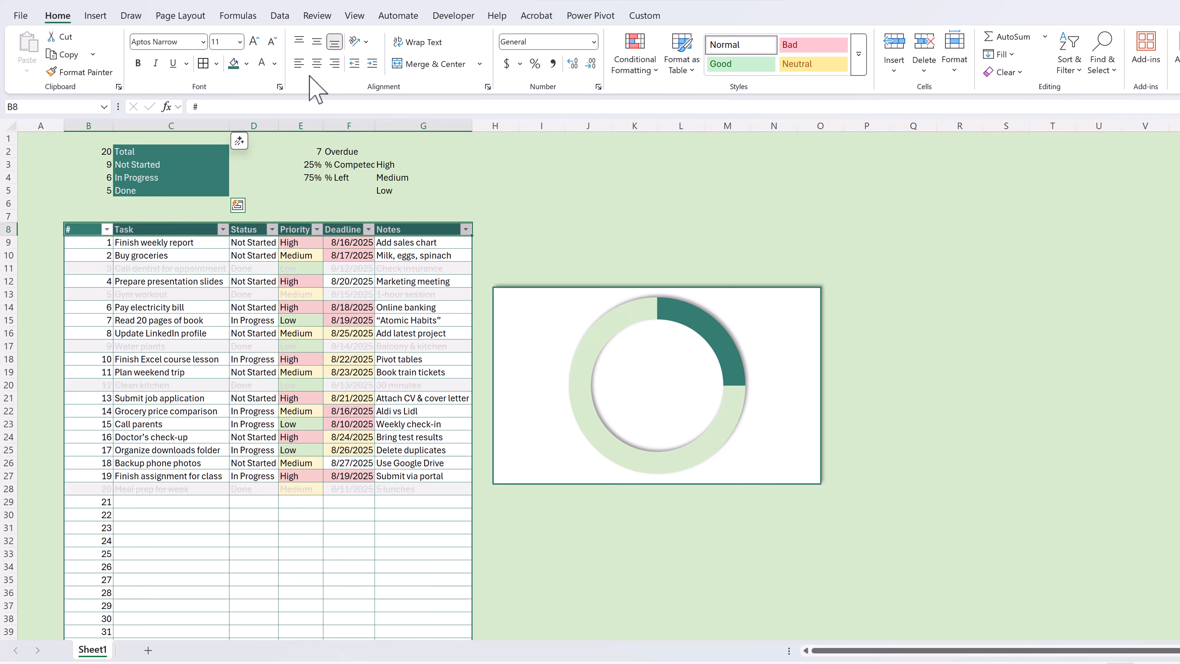
{"action": "left_click", "coordinate": [317, 64]}
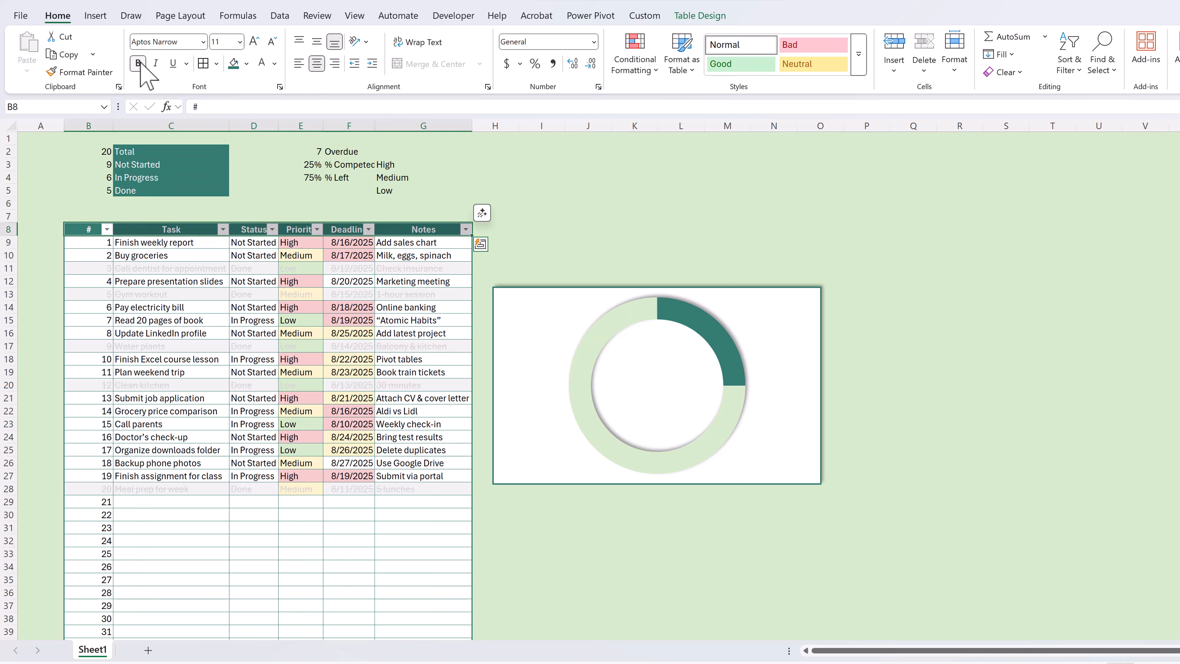
Give the labels Overdue, % Completed and % Left in F2:F4 white text on a dark green fill.
{"action": "left_click_drag", "start_coordinate": [344, 149], "coordinate": [344, 180]}
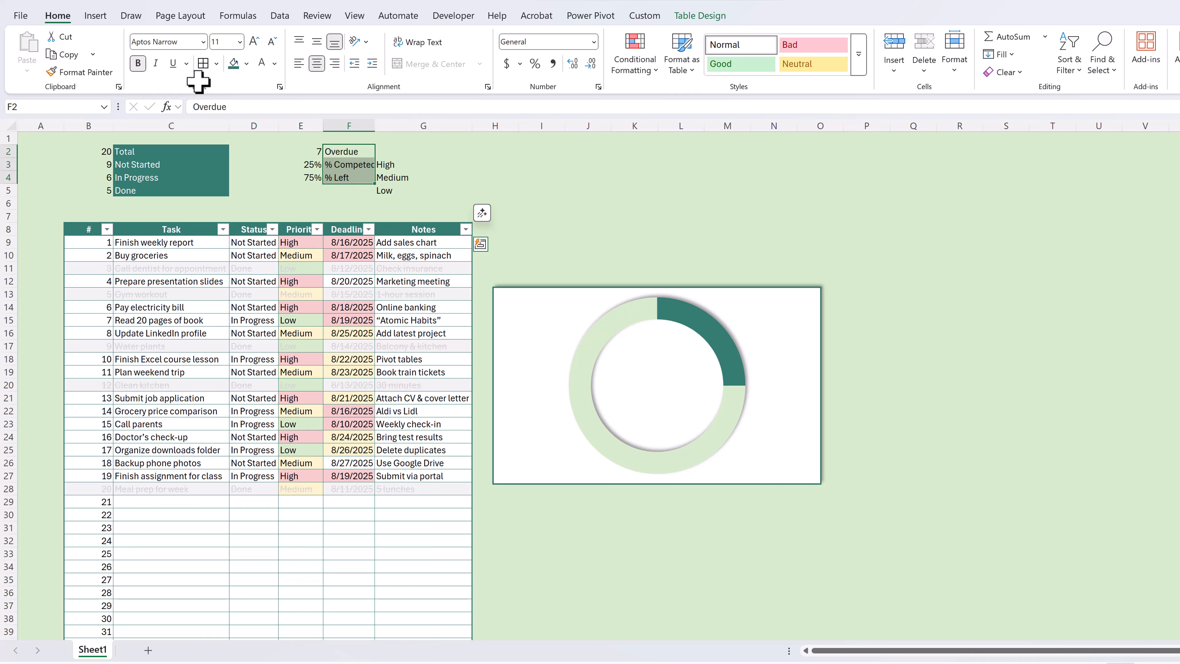
{"action": "left_click", "coordinate": [262, 62]}
{"action": "left_click", "coordinate": [233, 63]}
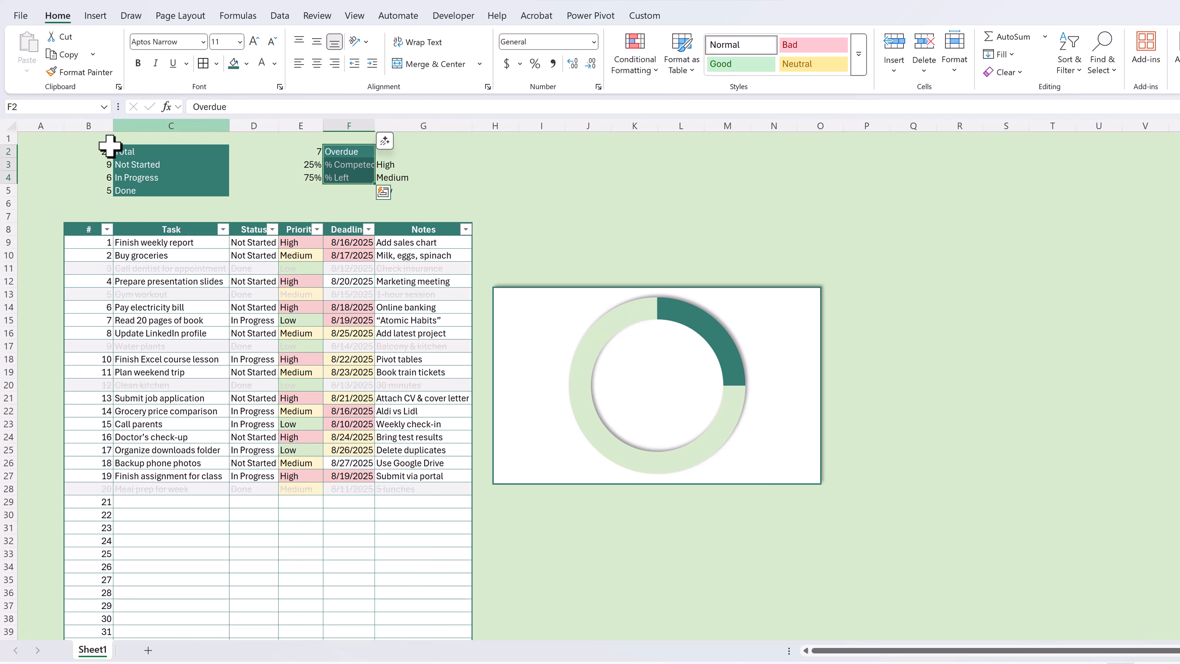
Apply dark green thin inside borders and a thick solid outline to the status summary in B2:C5.
{"action": "left_click_drag", "start_coordinate": [107, 151], "coordinate": [175, 187]}
{"action": "left_click_drag", "start_coordinate": [176, 164], "coordinate": [177, 164]}
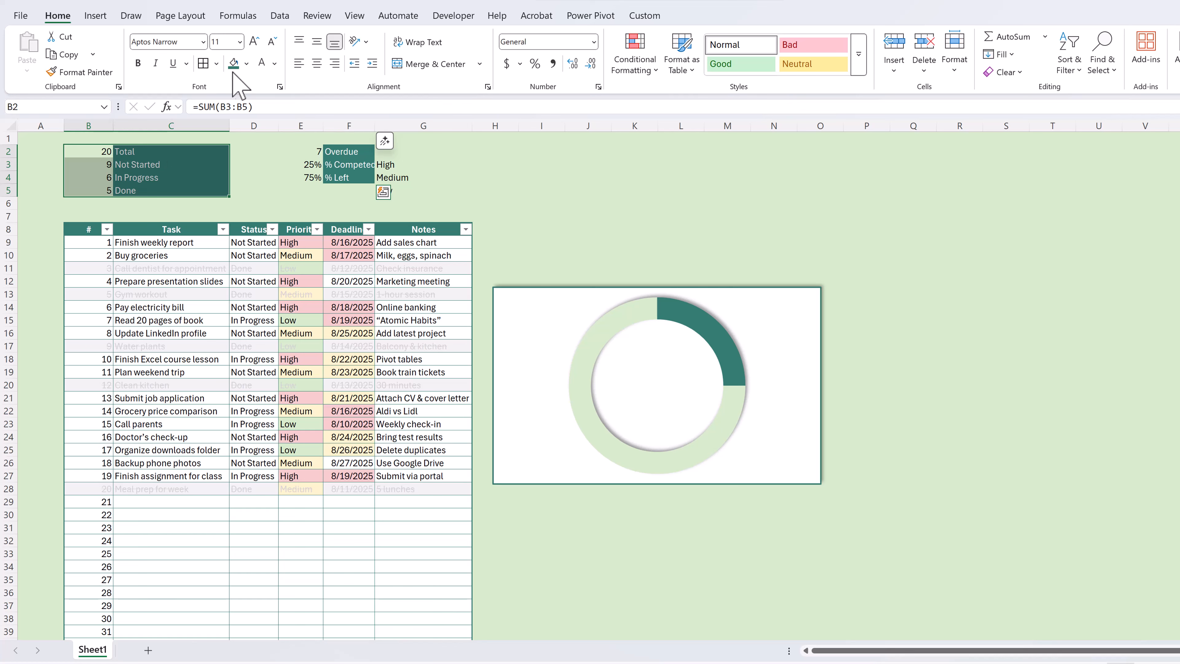
{"action": "left_click", "coordinate": [217, 64]}
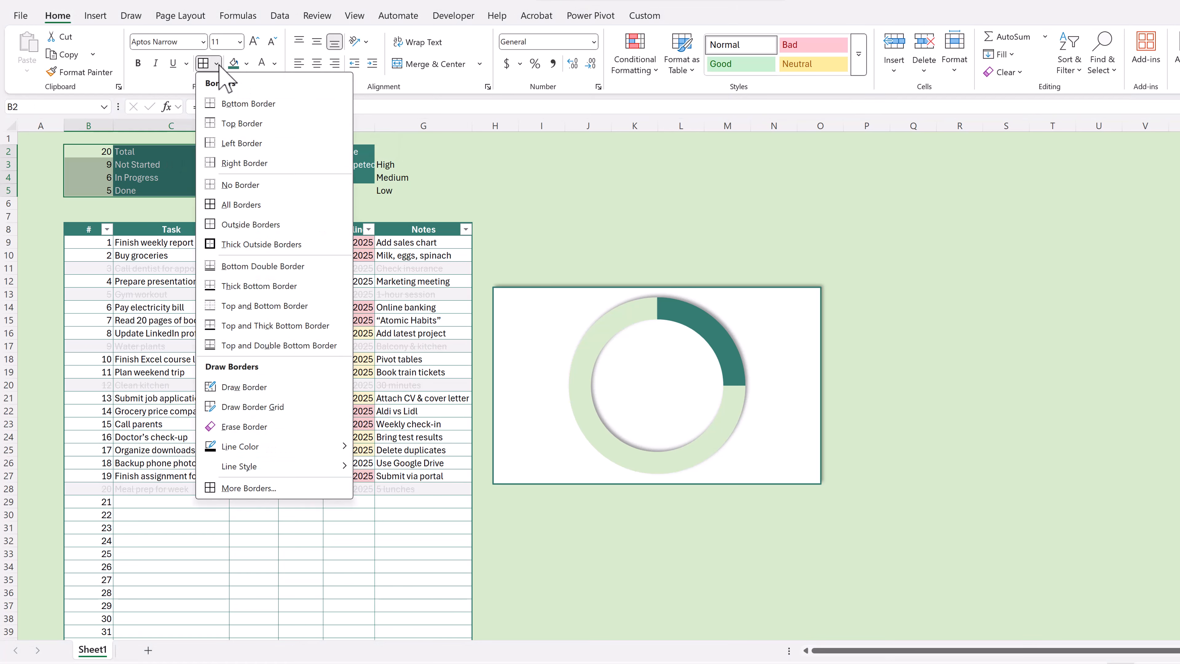
{"action": "left_click", "coordinate": [234, 488]}
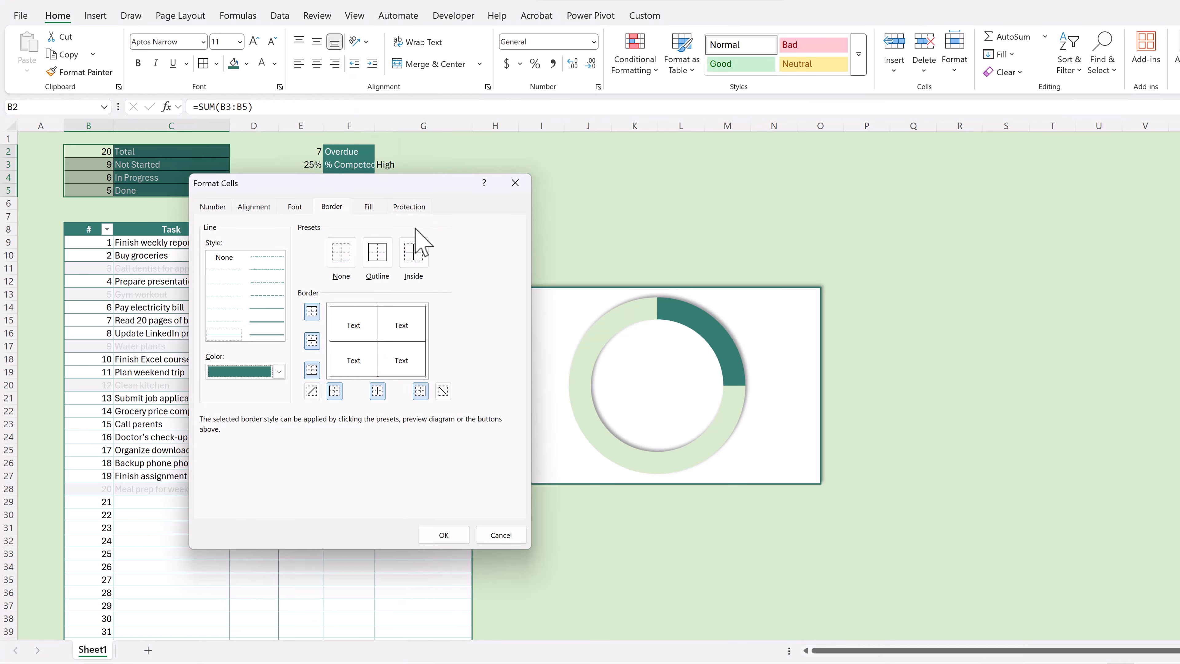
{"action": "left_click", "coordinate": [421, 261]}
{"action": "left_click", "coordinate": [274, 322]}
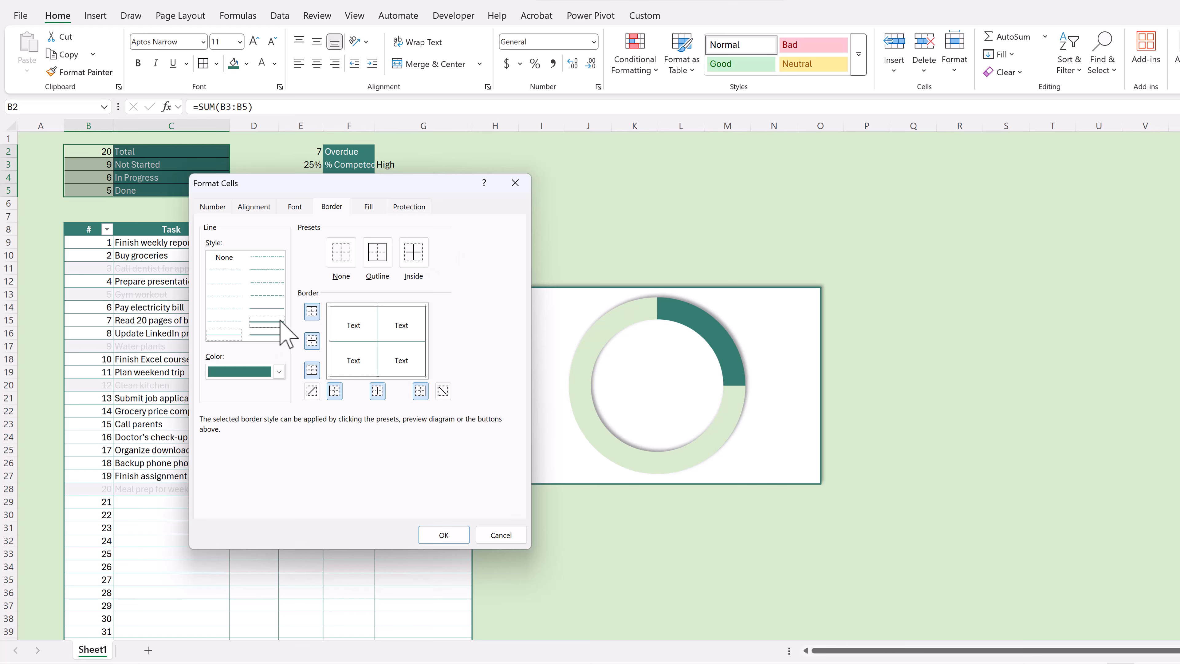
{"action": "left_click", "coordinate": [377, 254]}
{"action": "left_click", "coordinate": [435, 534]}
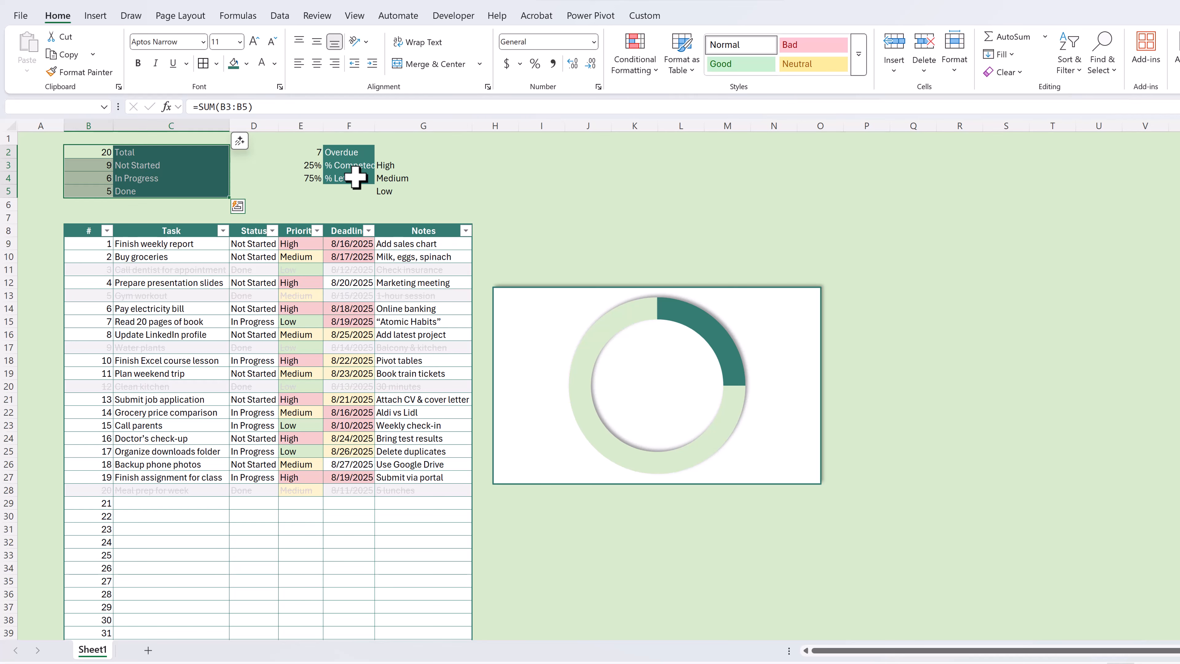
Repeat the same dark green inside and outline borders on E2:F4 and deselect the range.
{"action": "left_click_drag", "start_coordinate": [311, 152], "coordinate": [364, 183]}
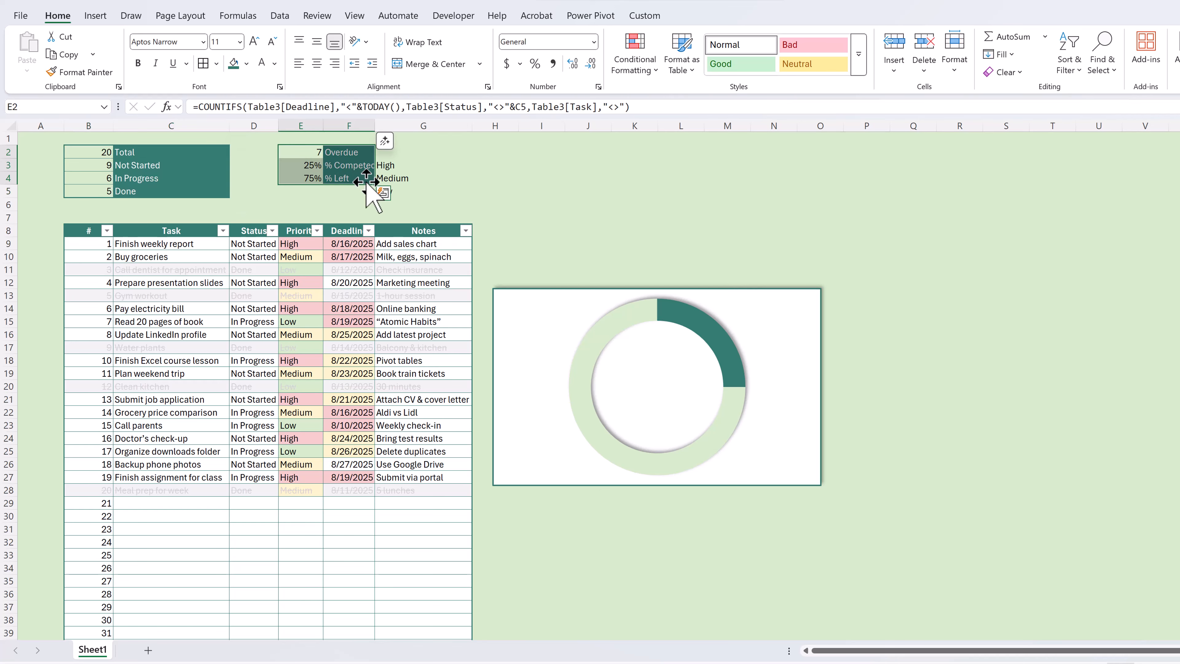
{"action": "left_click", "coordinate": [514, 180]}
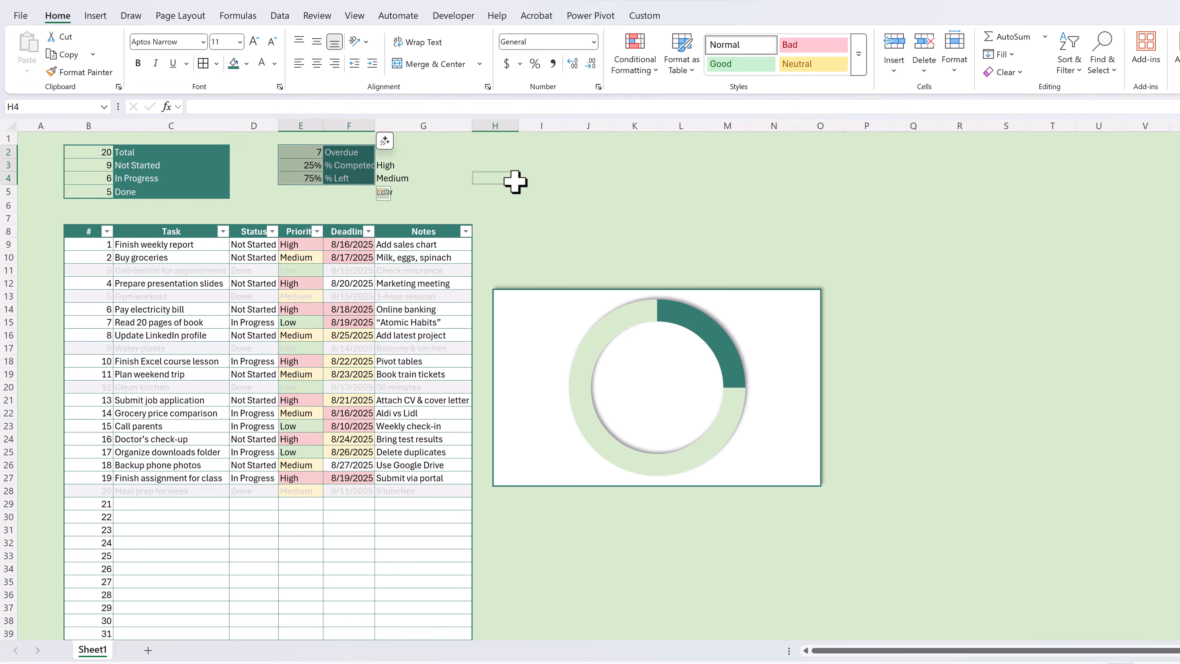
{"action": "left_click", "coordinate": [492, 190]}
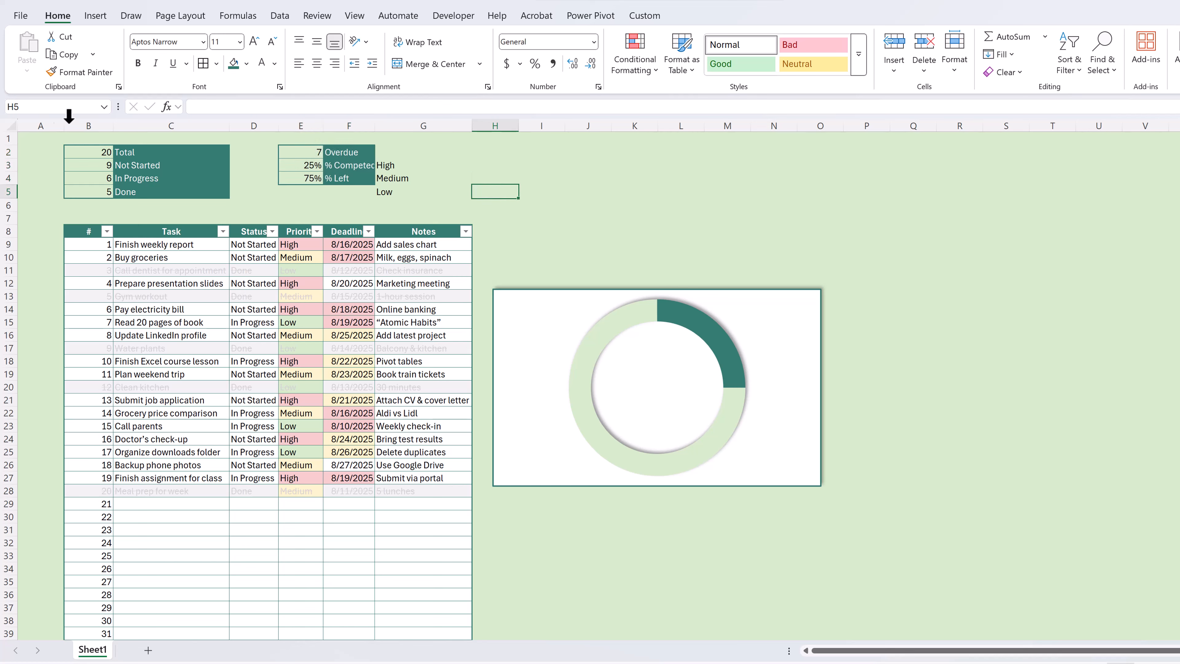
Set the width of column A to 1.
{"action": "left_click", "coordinate": [41, 125]}
{"action": "right_click", "coordinate": [43, 124]}
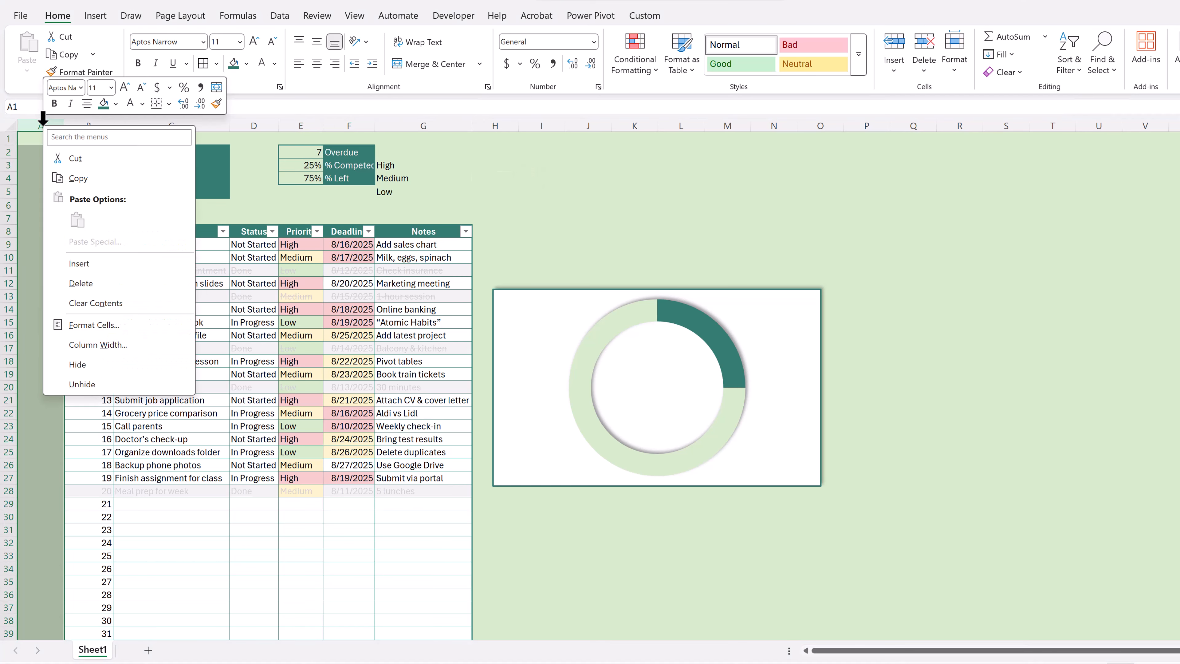
{"action": "left_click", "coordinate": [95, 341]}
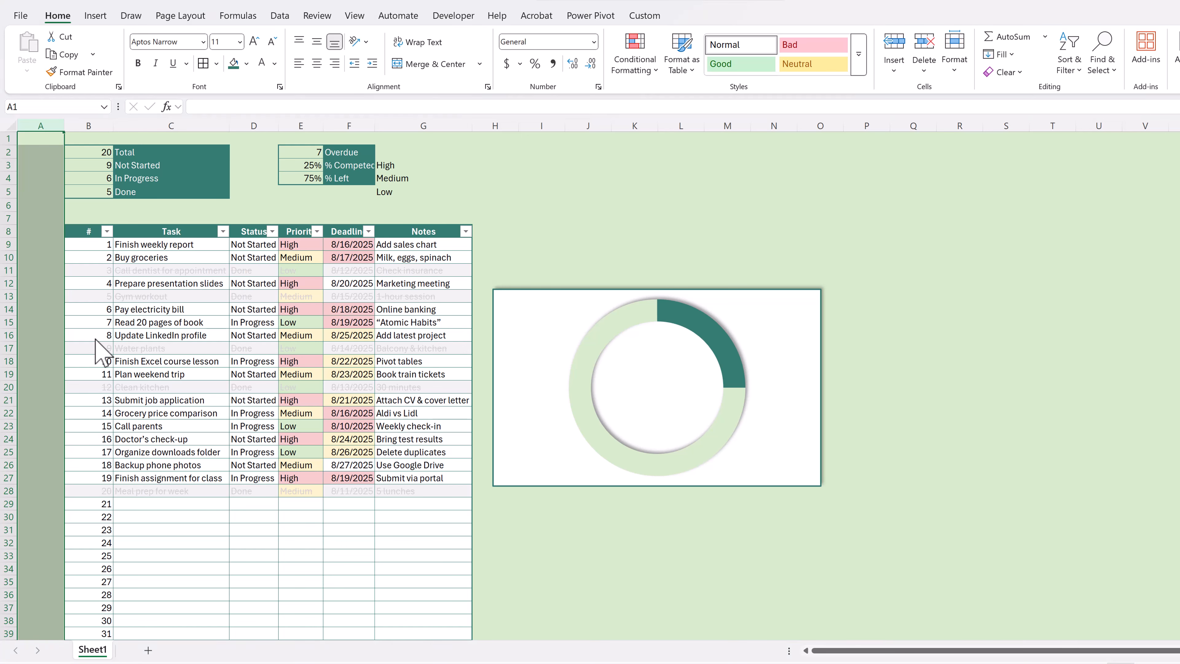
{"action": "type", "text": "1"}
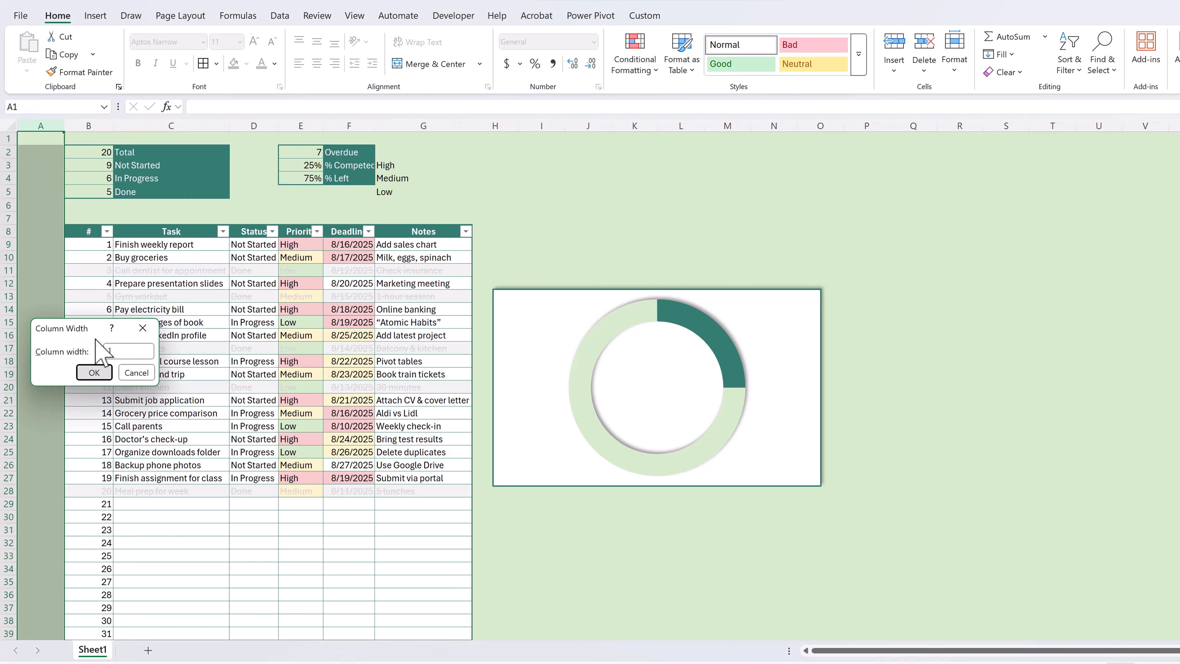
{"action": "key", "text": "Return"}
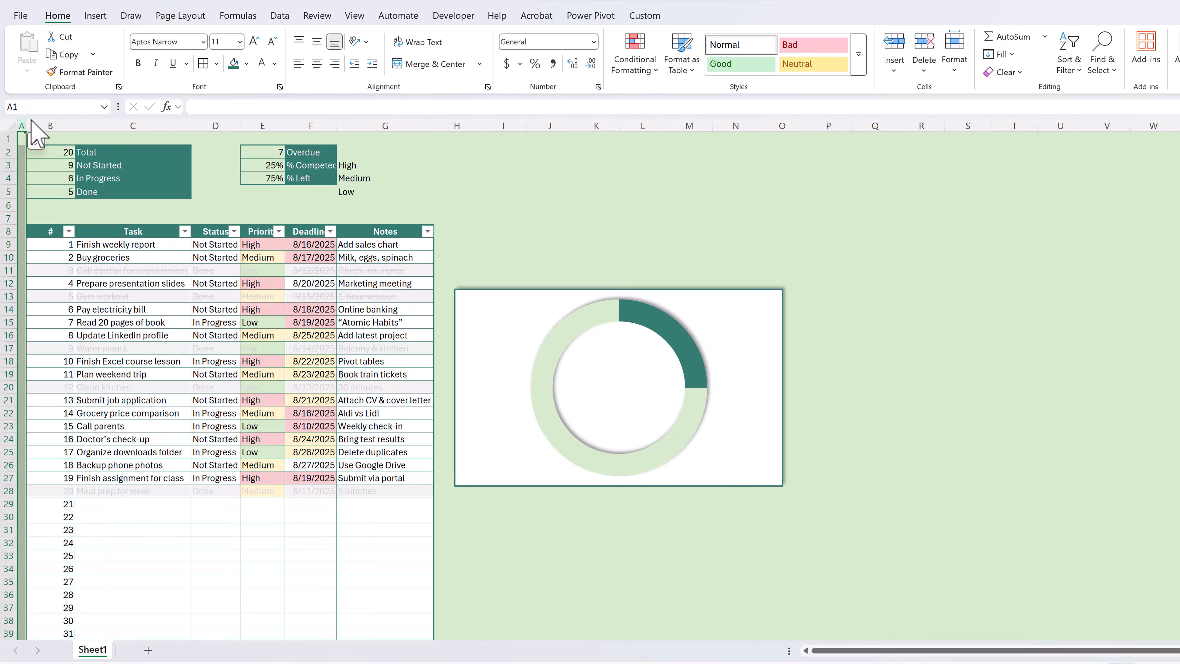
Increase the row height uniformly across the entire worksheet.
{"action": "left_click", "coordinate": [10, 127]}
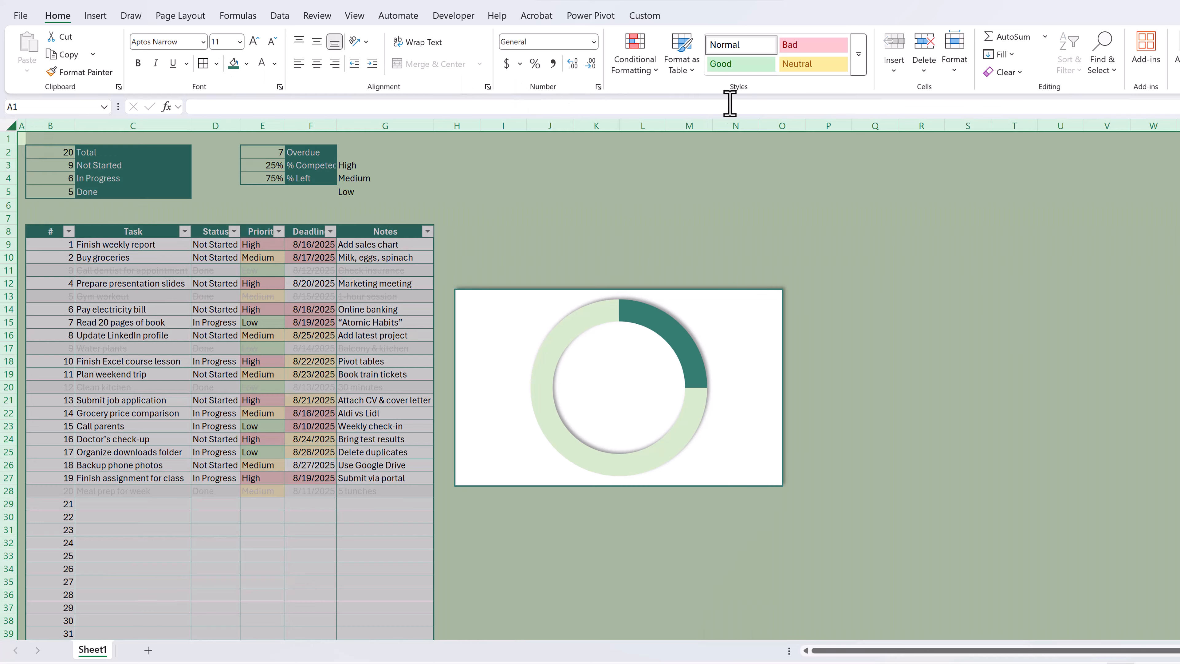
{"action": "left_click", "coordinate": [953, 70]}
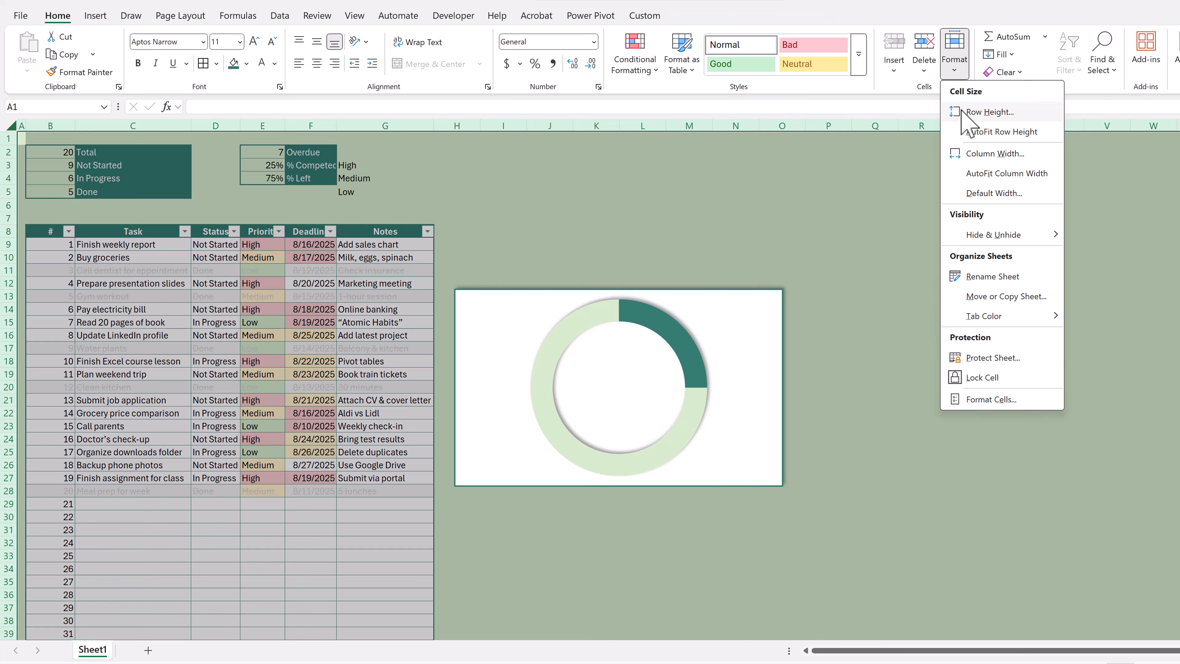
{"action": "left_click", "coordinate": [961, 113]}
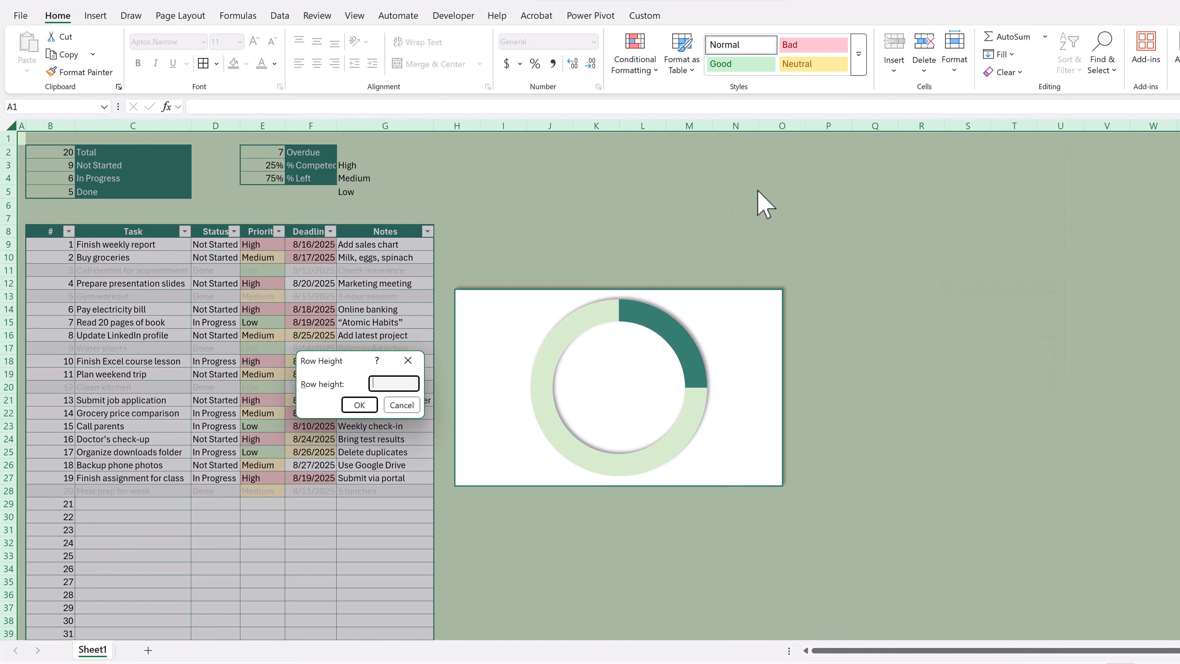
{"action": "key", "text": "Return"}
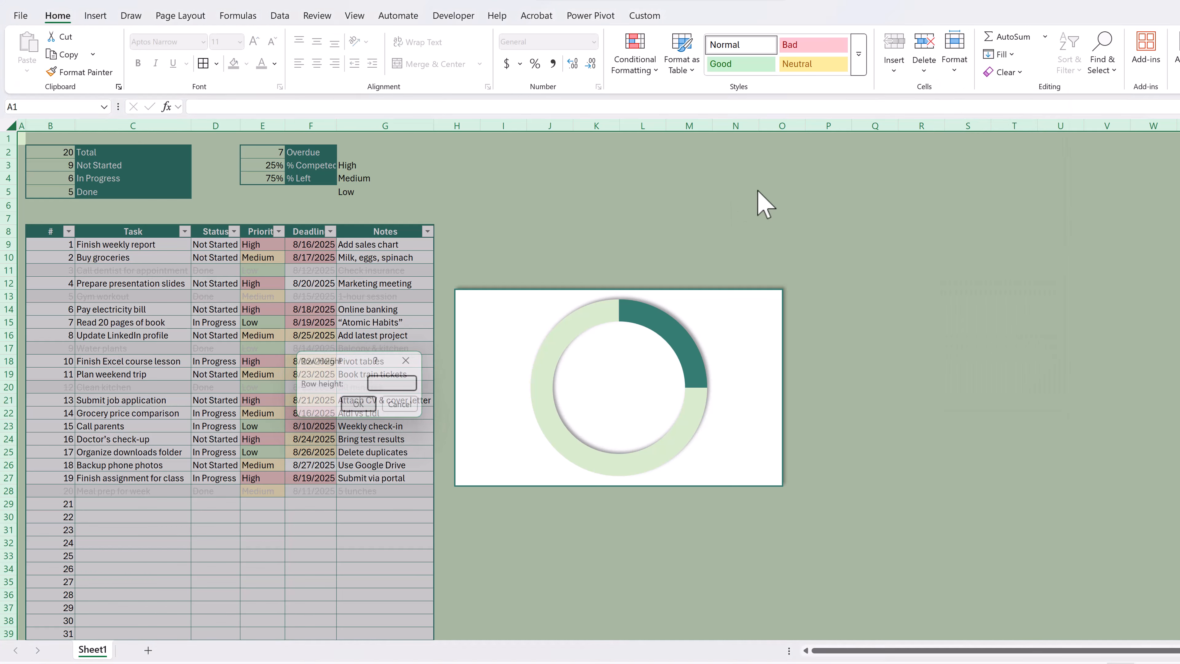
Change the font of the entire worksheet to Calibri at size 12.
{"action": "left_click", "coordinate": [158, 43]}
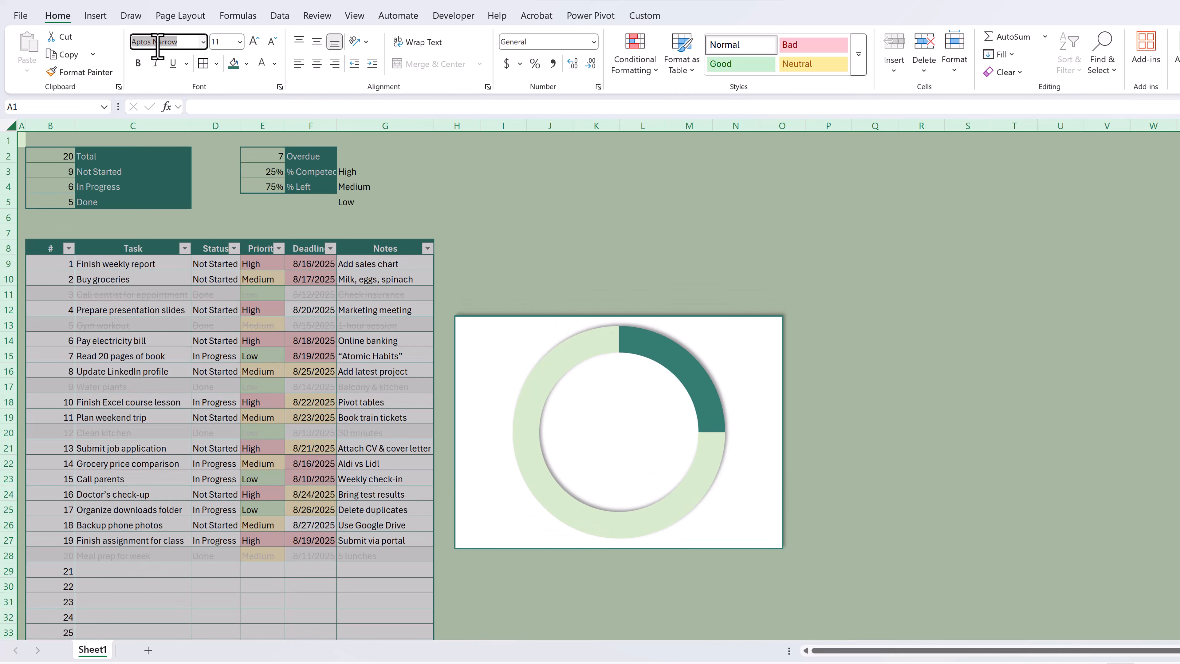
{"action": "type", "text": "Calibri"}
{"action": "key", "text": "Return"}
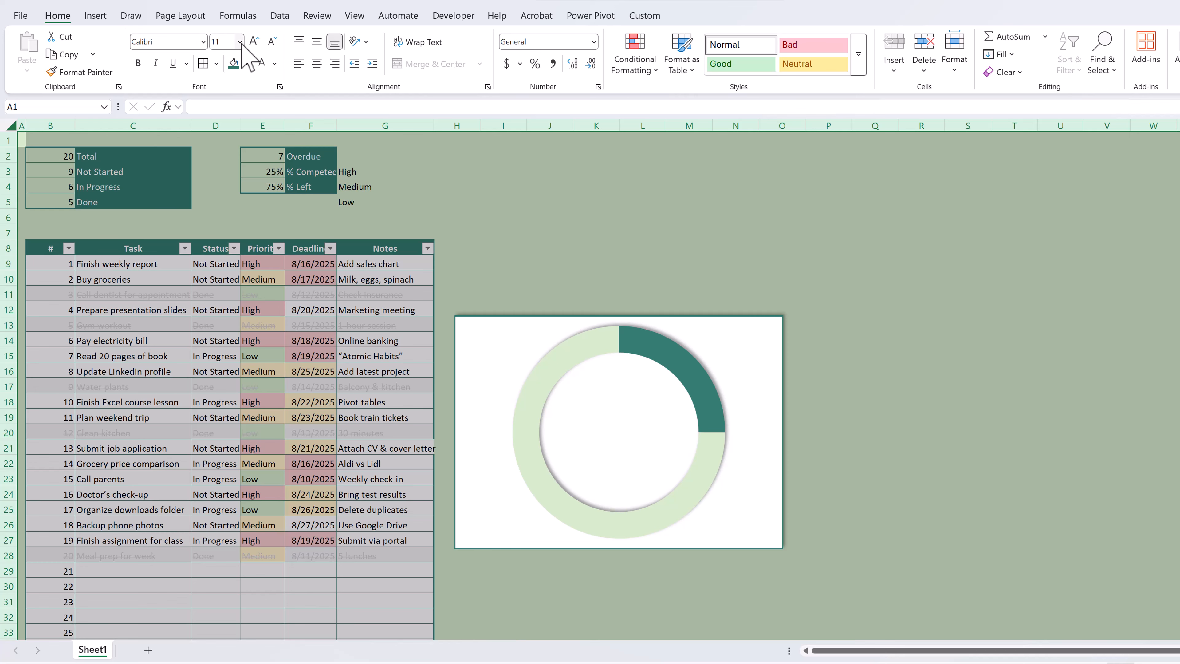
{"action": "left_click", "coordinate": [240, 43]}
{"action": "left_click", "coordinate": [227, 125]}
AutoFit the widths of columns B through H to their contents and deselect them.
{"action": "left_click", "coordinate": [40, 119]}
{"action": "mouse_move", "coordinate": [40, 120]}
{"action": "left_mouse_down"}
{"action": "mouse_move", "coordinate": [434, 142]}
{"action": "mouse_move", "coordinate": [458, 127]}
{"action": "left_mouse_up"}
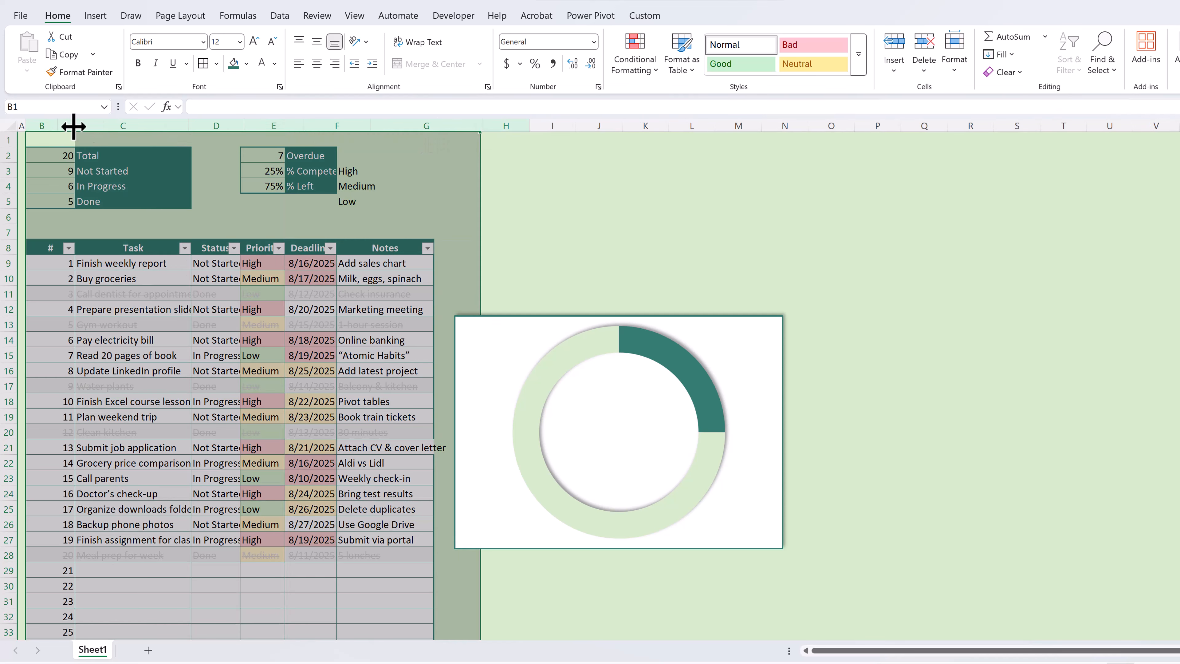
{"action": "double_click", "coordinate": [73, 126]}
{"action": "left_click", "coordinate": [655, 189]}
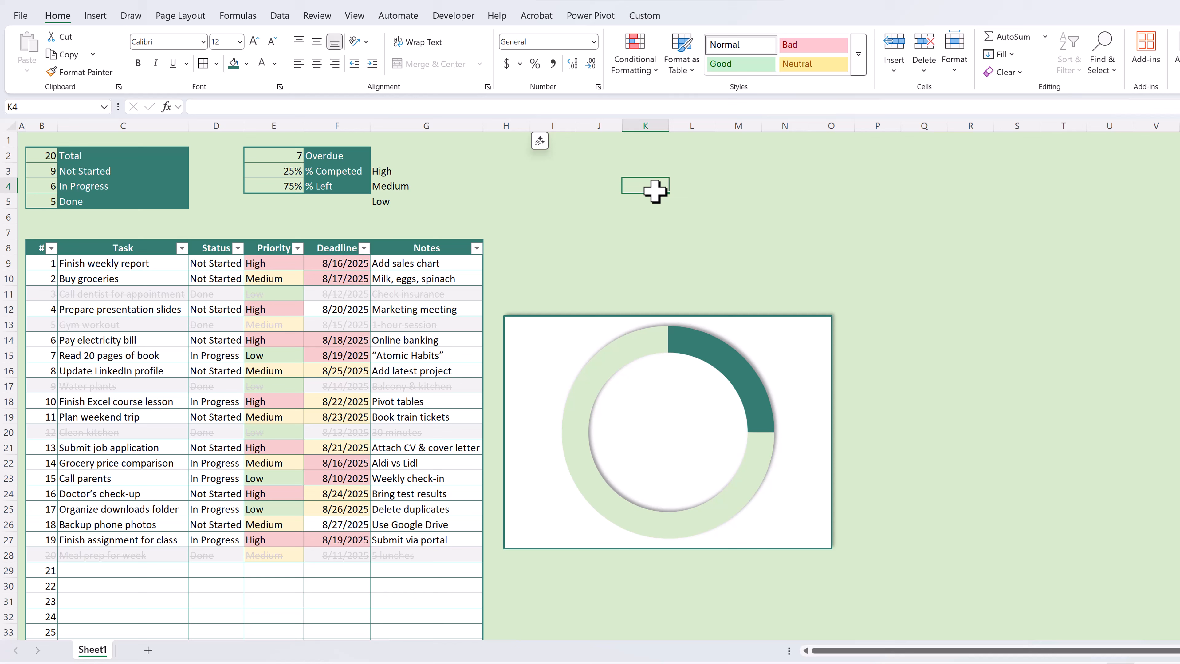
Widen the Notes column G well beyond its longest entry and deselect it.
{"action": "left_click", "coordinate": [476, 125]}
{"action": "left_click_drag", "start_coordinate": [557, 128], "coordinate": [558, 128]}
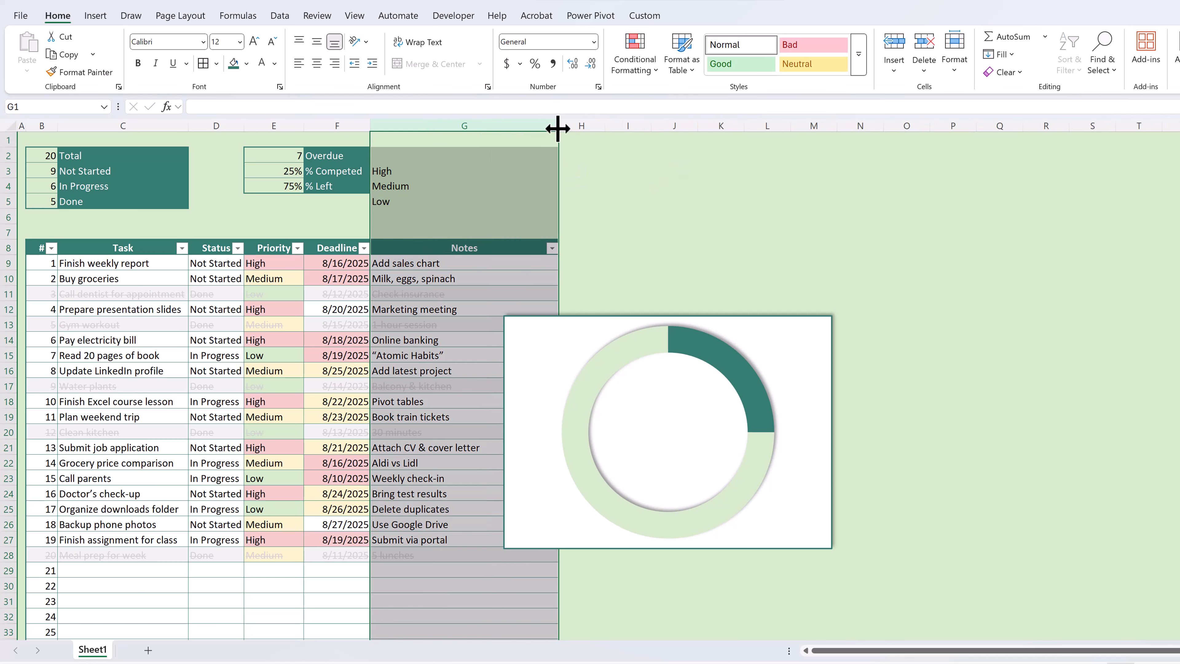
{"action": "left_click", "coordinate": [672, 215]}
{"action": "left_click_drag", "start_coordinate": [404, 171], "coordinate": [402, 200]}
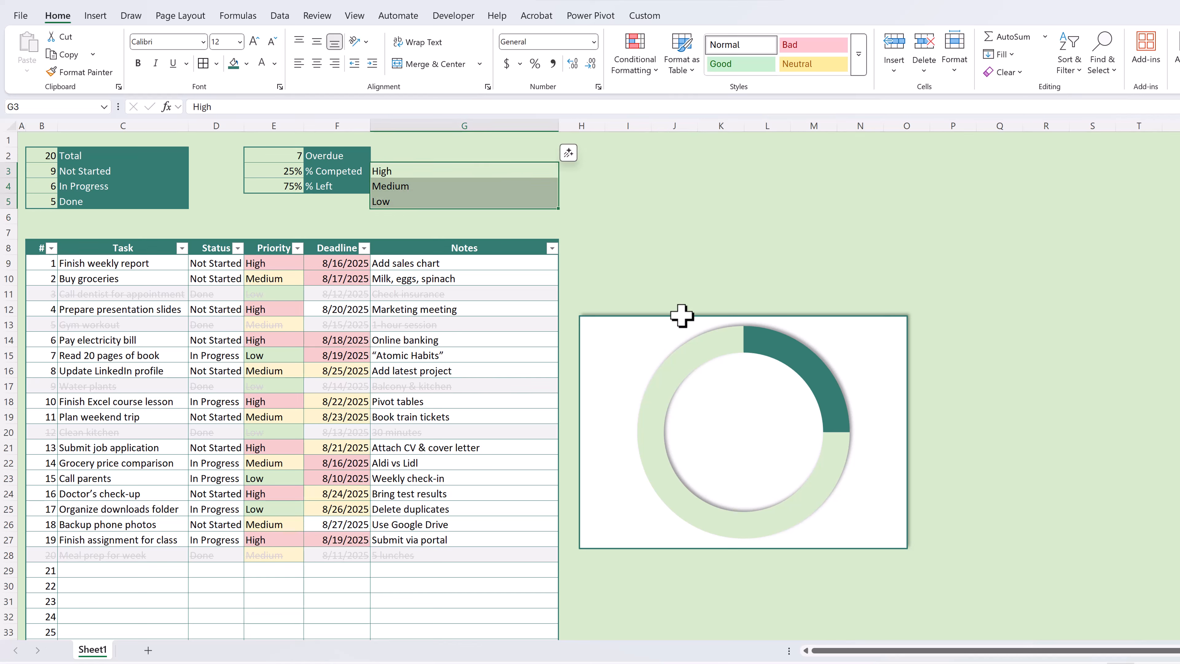
{"action": "key", "text": "ctrl+q"}
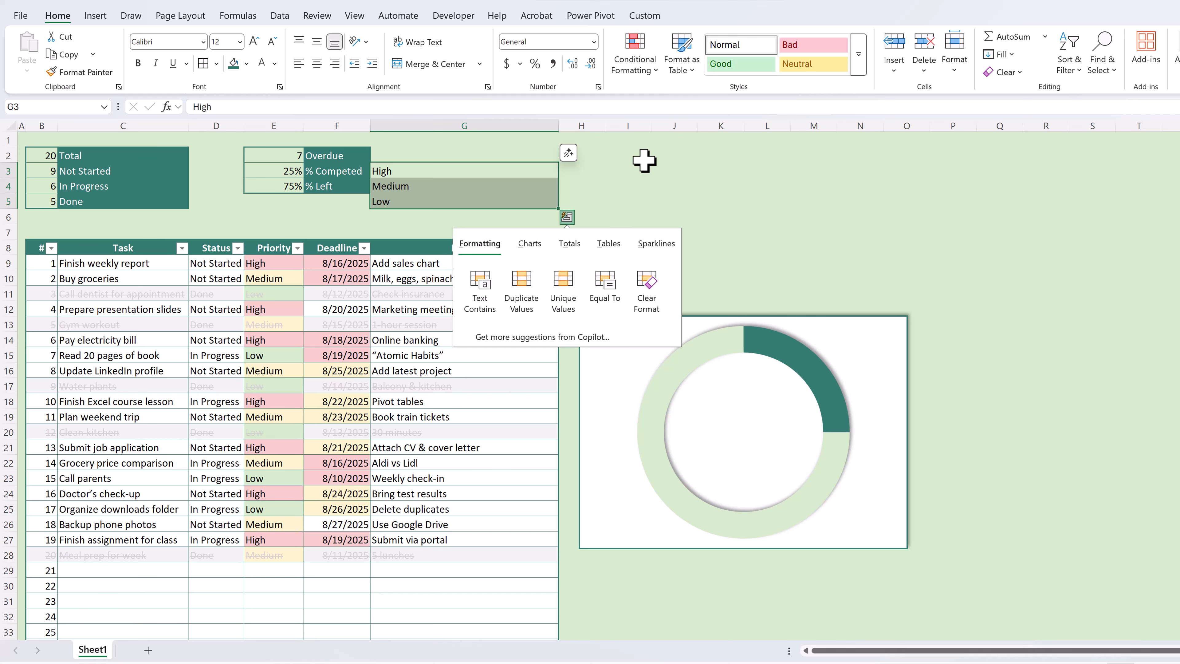
{"action": "left_click", "coordinate": [639, 161]}
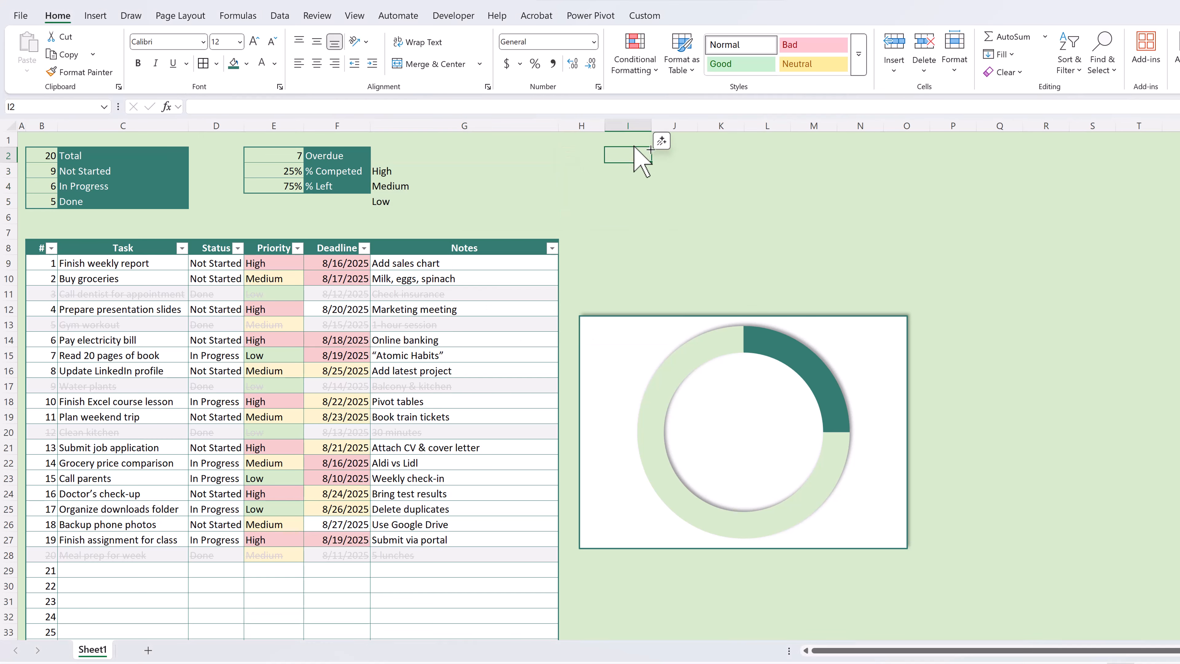
{"action": "left_click_drag", "start_coordinate": [395, 171], "coordinate": [390, 203]}
{"action": "left_click", "coordinate": [745, 320]}
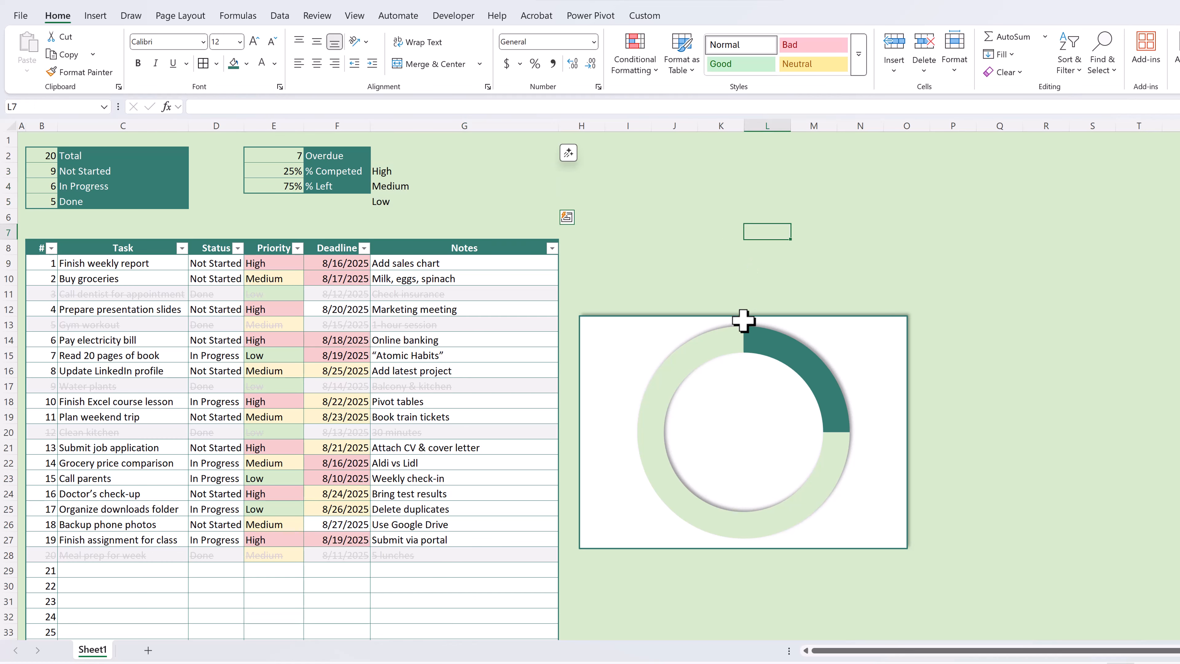
Shrink the doughnut chart to fit above the Notes column, covering the High, Medium, Low list in G3:G5, and narrow column G to the chart's edge.
{"action": "left_click_drag", "start_coordinate": [463, 159], "coordinate": [525, 158]}
{"action": "left_click_drag", "start_coordinate": [526, 159], "coordinate": [544, 153]}
{"action": "left_click_drag", "start_coordinate": [466, 369], "coordinate": [468, 235]}
Make the summary labels in C2:C5 and F2:F4 bold and deselect them.
{"action": "left_click_drag", "start_coordinate": [88, 155], "coordinate": [88, 200]}
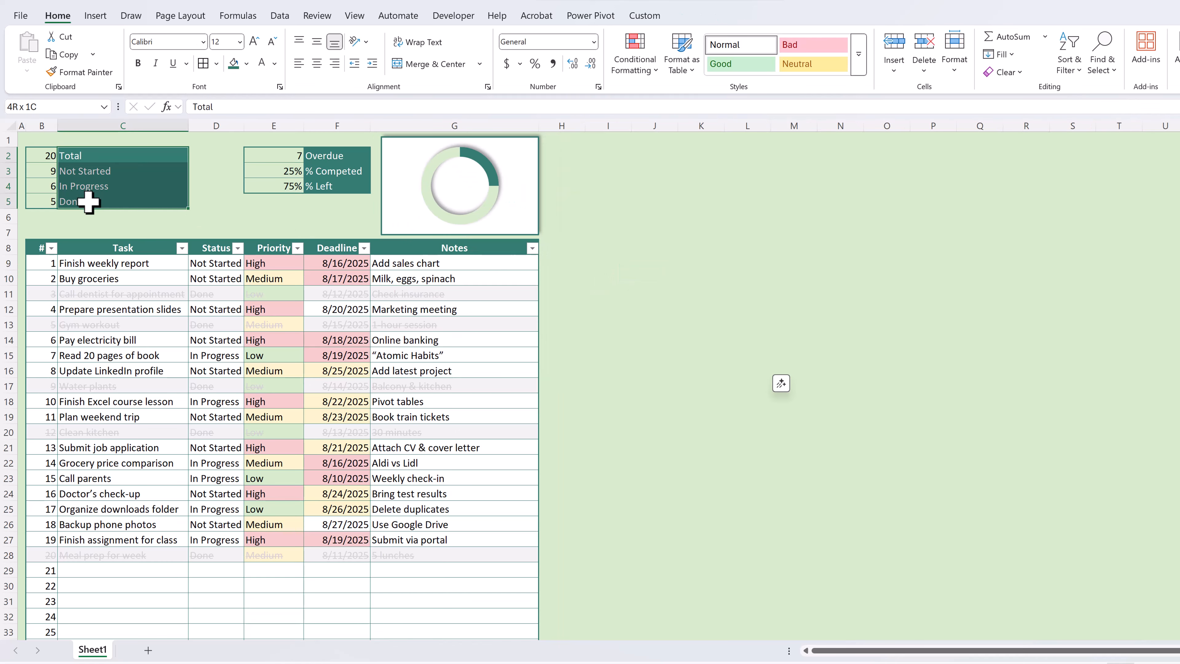
{"action": "left_click", "coordinate": [137, 62]}
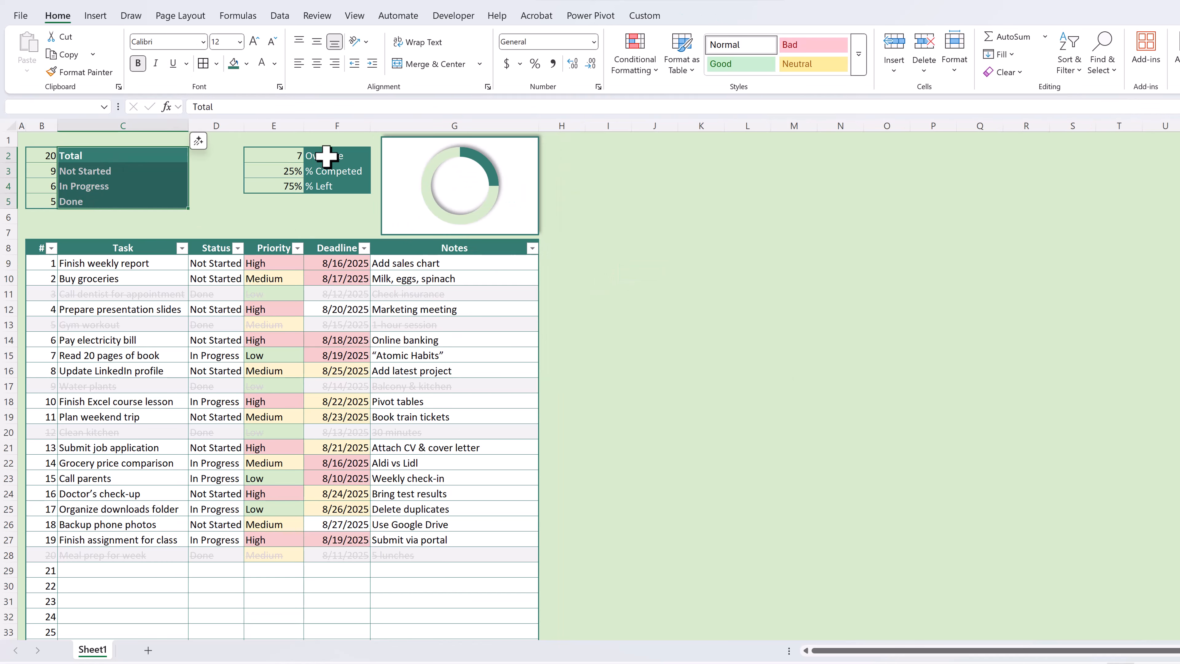
{"action": "left_click_drag", "start_coordinate": [326, 156], "coordinate": [327, 185]}
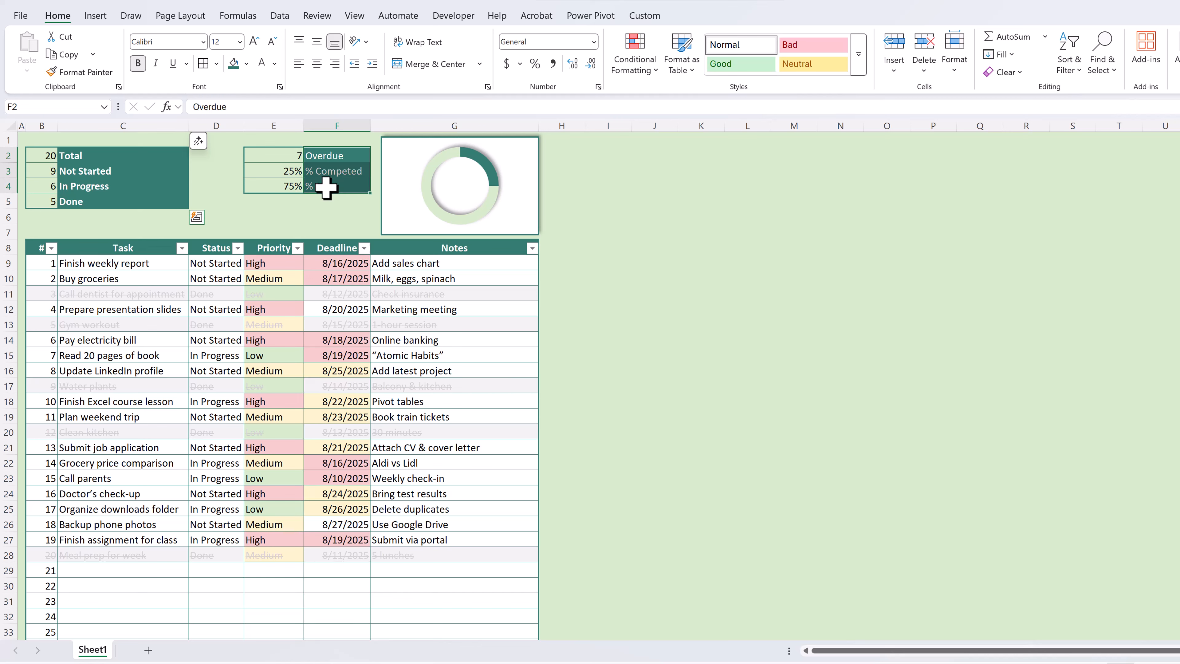
{"action": "left_click", "coordinate": [752, 439]}
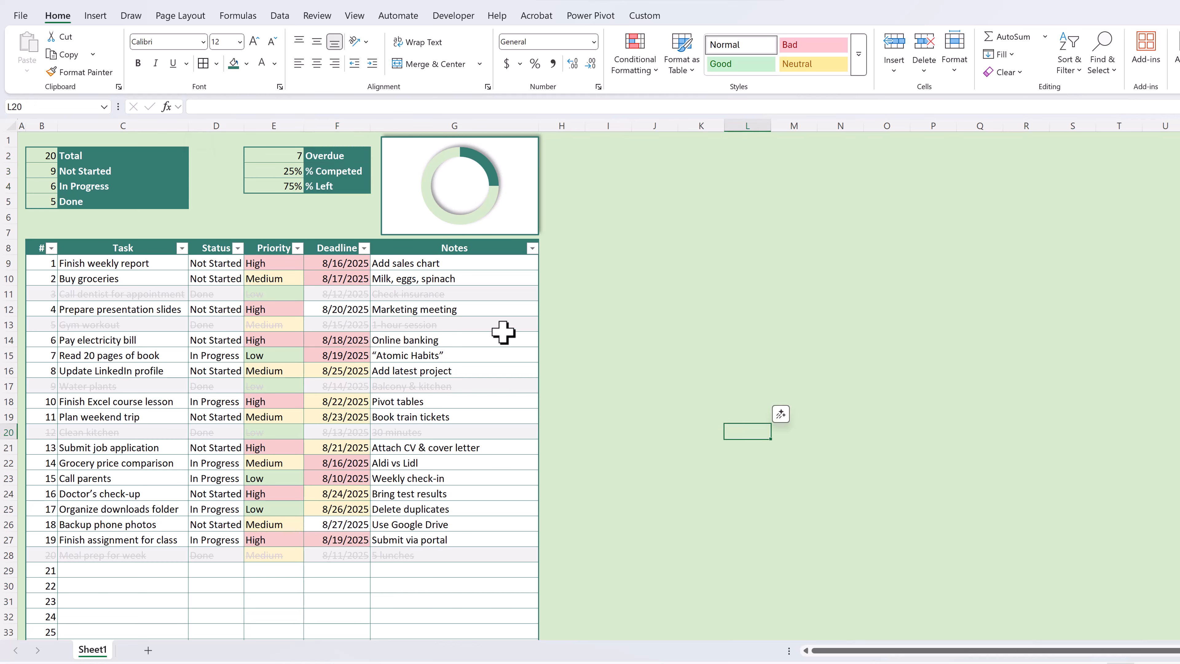